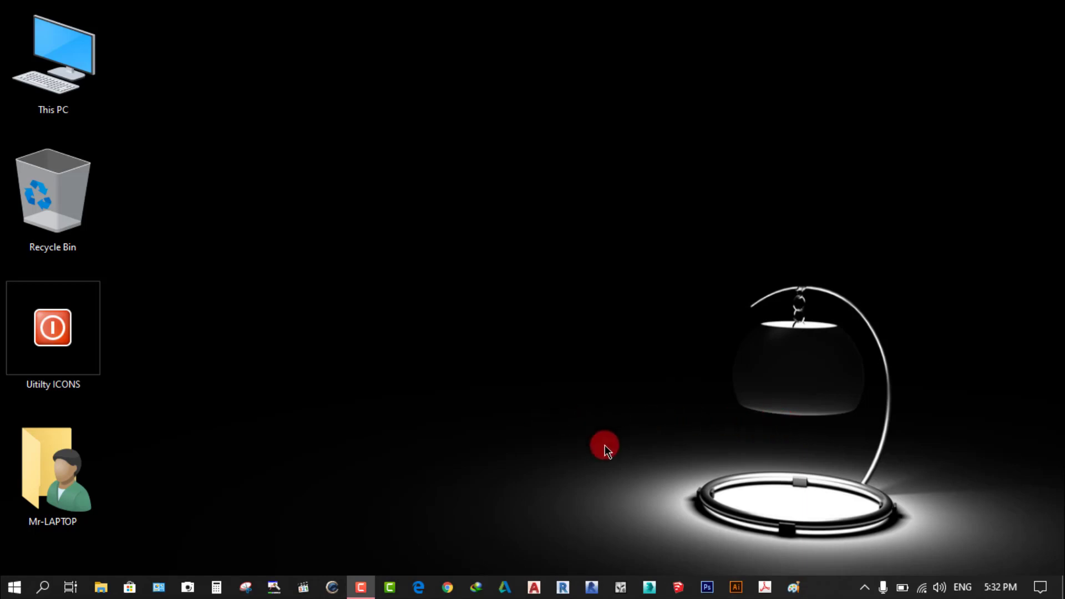
- Launch SketchUp Pro 2019 and open the recent Modern Hom 2 model from the Welcome window
click(679, 587)
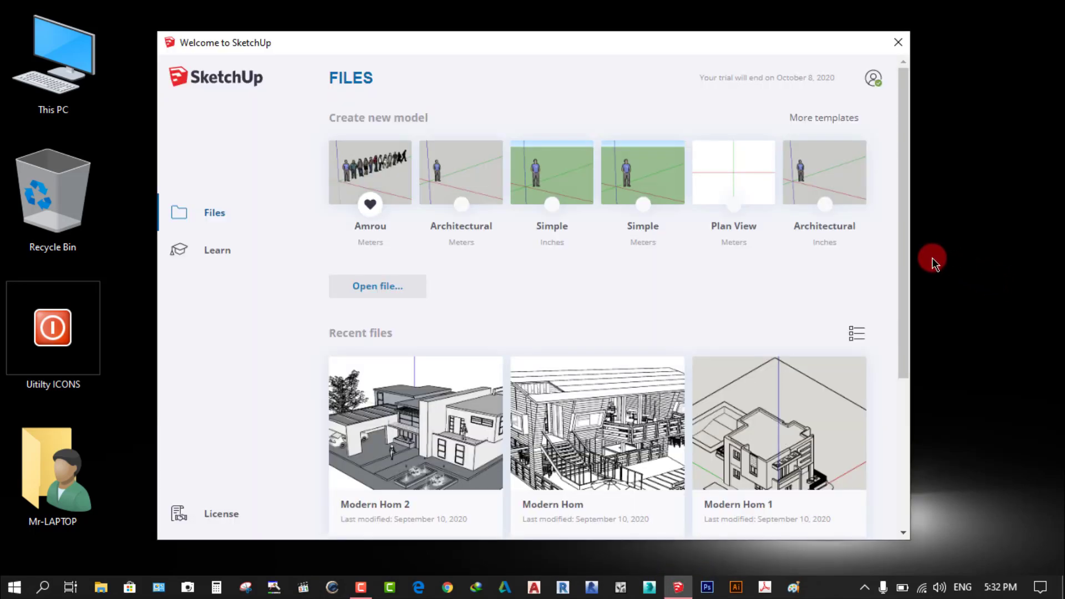
mouse_move(904, 232)
mouse_down()
mouse_move(903, 307)
mouse_move(903, 201)
mouse_up()
mouse_move(907, 207)
mouse_down()
mouse_move(889, 235)
mouse_move(888, 162)
mouse_up()
scroll(904, 358, down, 3)
scroll(902, 374, down, 1)
drag(903, 373, 906, 338)
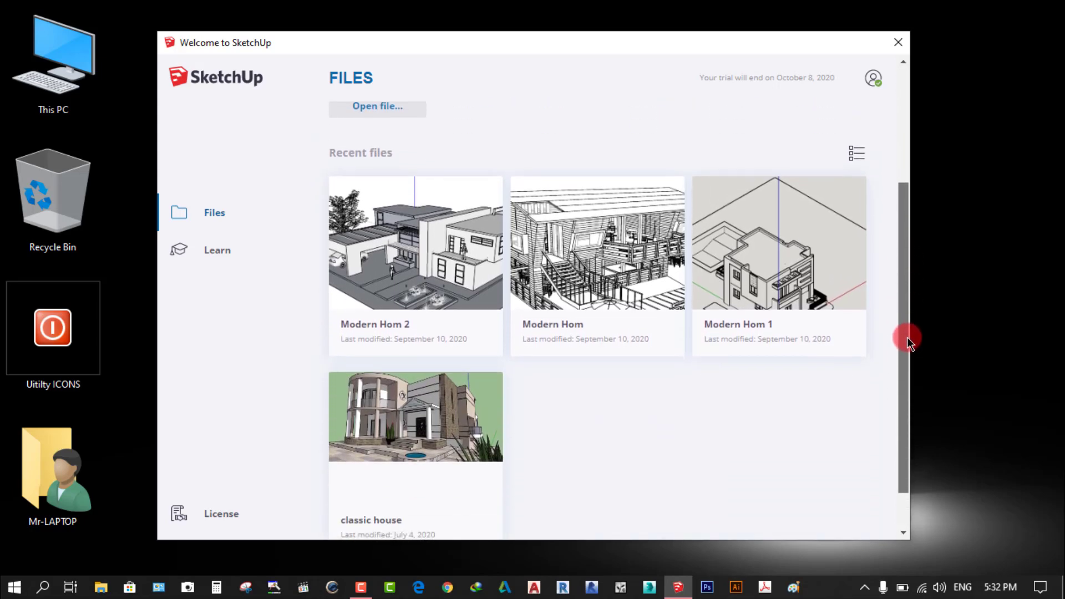
click(439, 253)
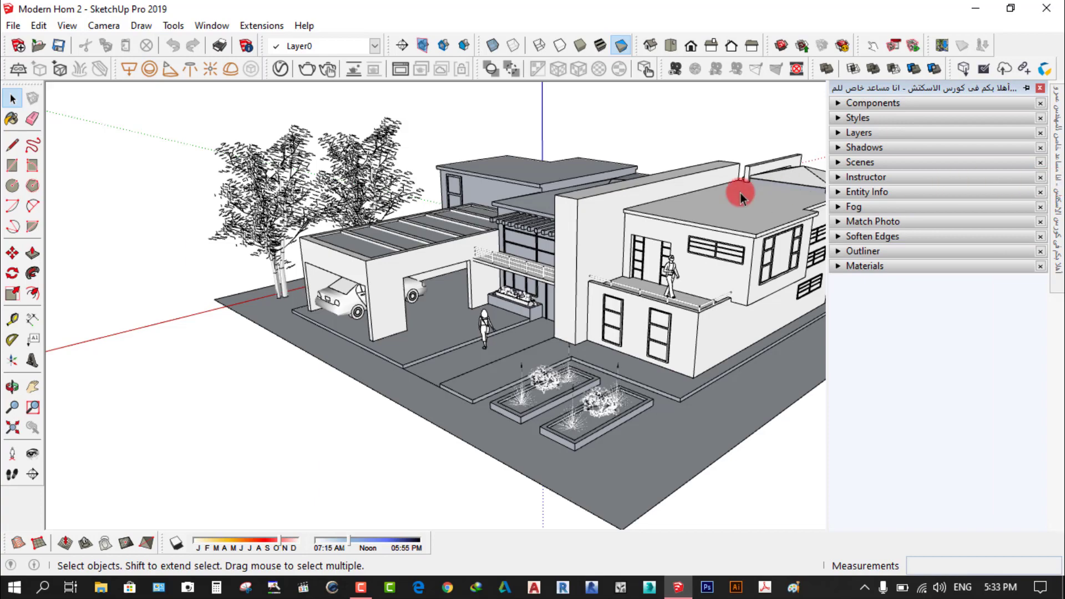
scroll(638, 333, down, 1)
scroll(573, 407, down, 1)
scroll(627, 229, up, 1)
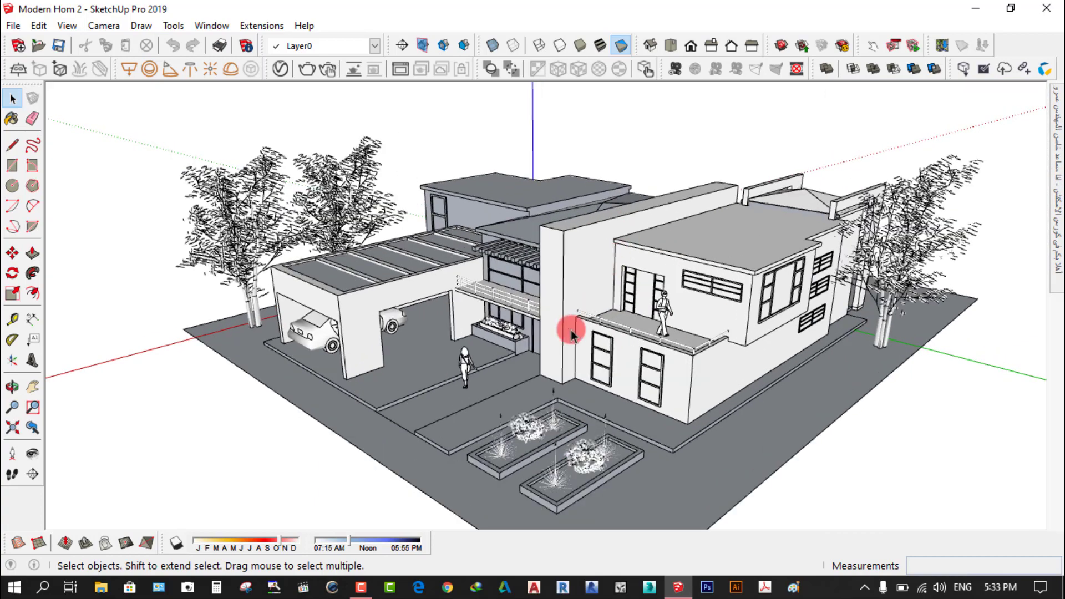
scroll(570, 331, down, 1)
mouse_move(564, 404)
middle_down()
mouse_move(996, 369)
mouse_move(760, 404)
mouse_move(435, 429)
mouse_move(444, 383)
middle_up()
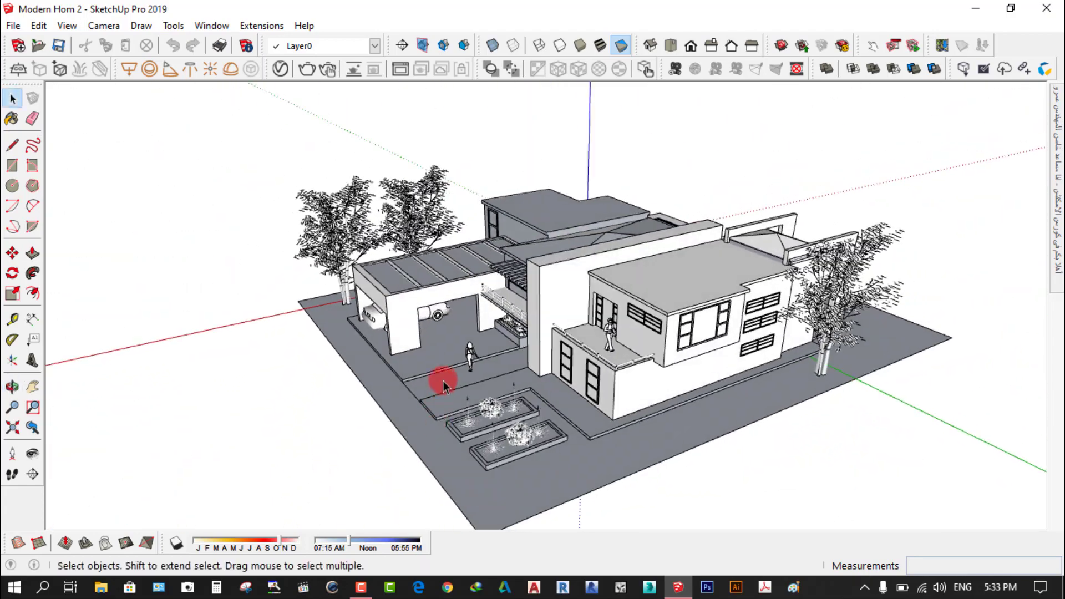
scroll(458, 317, up, 2)
scroll(462, 312, up, 2)
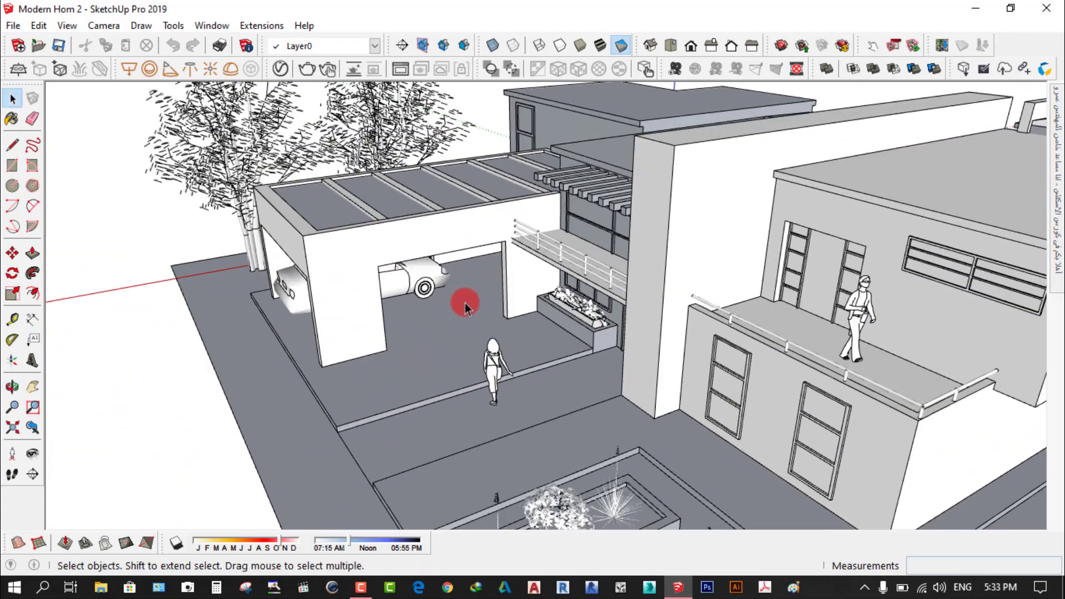
scroll(464, 307, down, 2)
mouse_move(464, 299)
middle_down()
mouse_move(601, 364)
mouse_move(886, 364)
middle_up()
scroll(531, 321, up, 2)
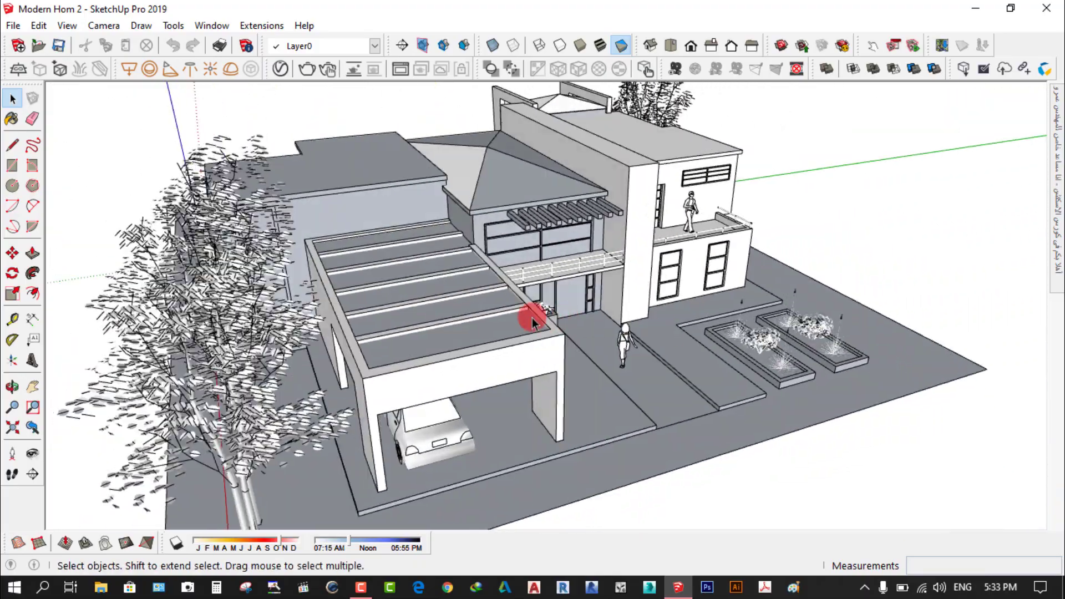
scroll(532, 321, up, 2)
mouse_move(523, 305)
middle_down()
mouse_move(756, 338)
mouse_move(359, 339)
middle_up()
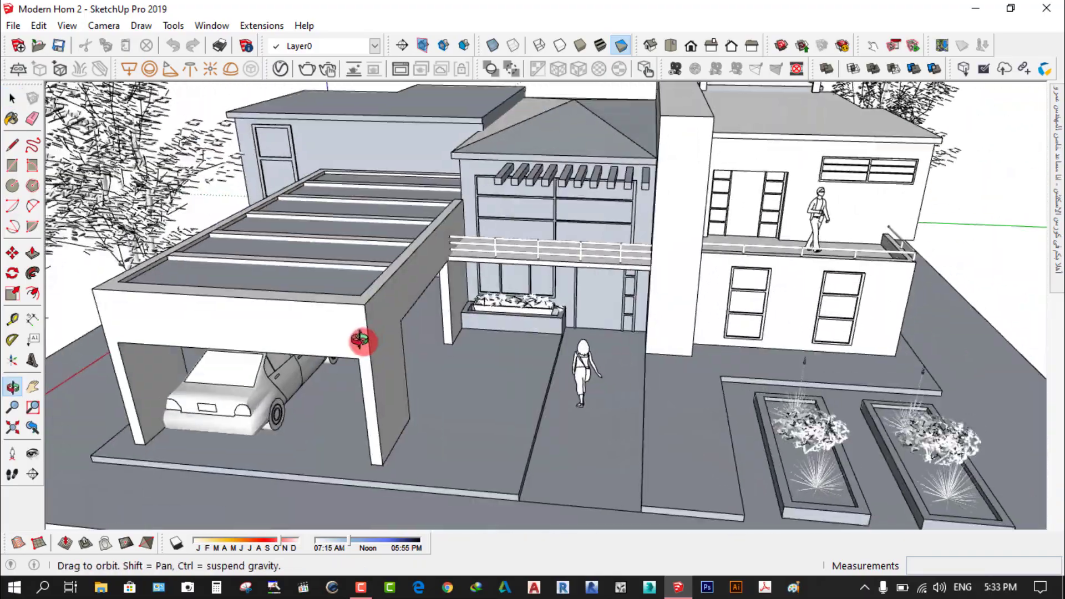
scroll(596, 283, down, 2)
scroll(649, 321, down, 2)
middle_drag(649, 322, 468, 374)
scroll(618, 294, up, 2)
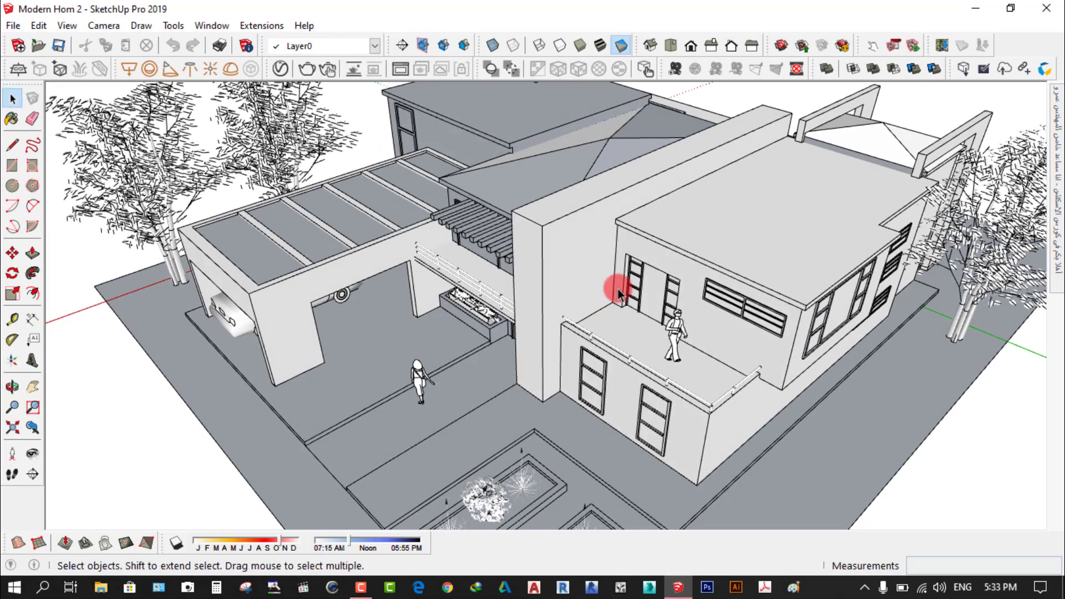
scroll(618, 294, down, 2)
mouse_move(623, 349)
middle_down()
mouse_move(846, 321)
mouse_move(533, 368)
middle_up()
scroll(843, 321, up, 2)
scroll(537, 325, up, 3)
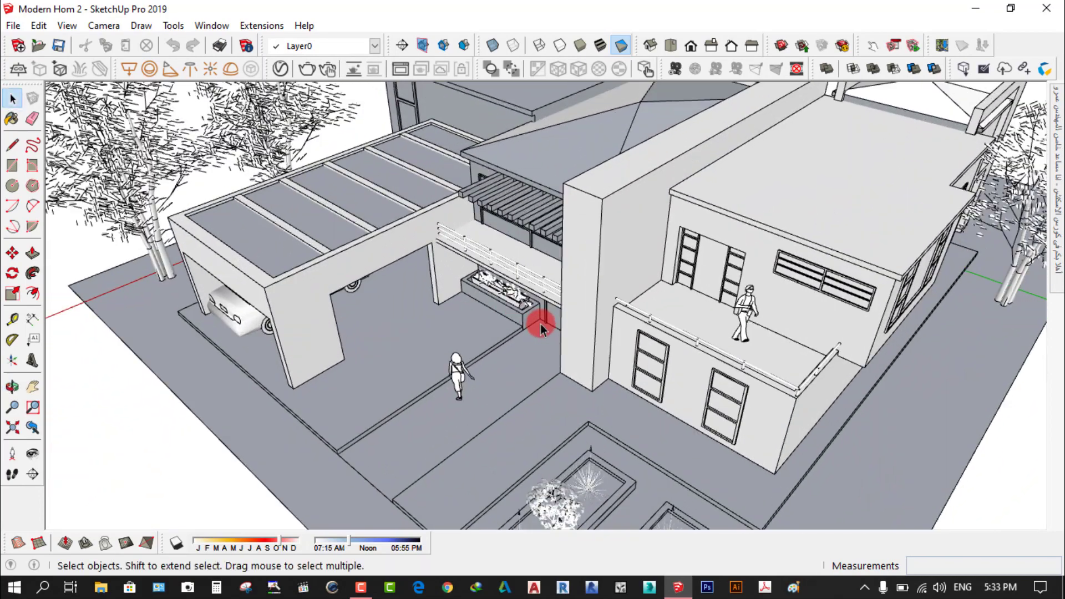
scroll(524, 441, down, 3)
scroll(597, 334, up, 2)
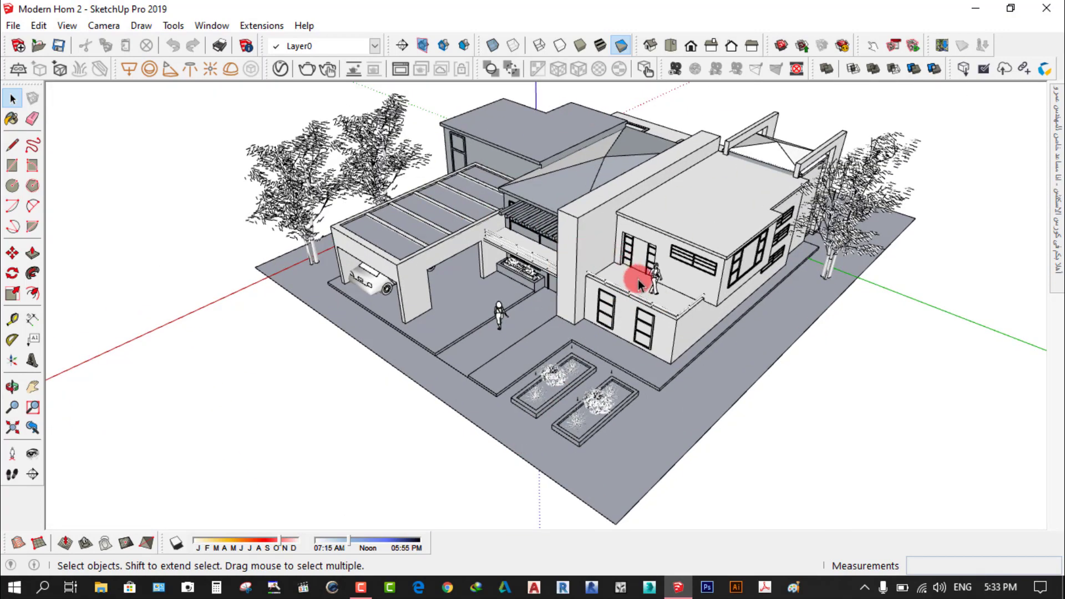
scroll(638, 279, up, 3)
scroll(622, 335, down, 1)
scroll(622, 335, down, 1)
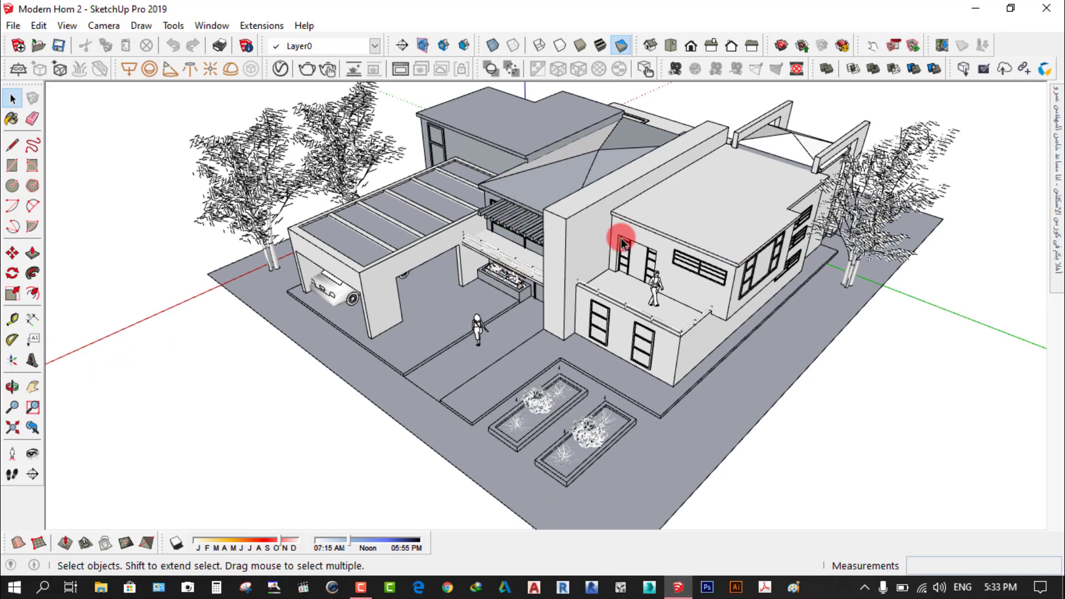
- Switch the house display to the Shaded With Textures style
click(617, 51)
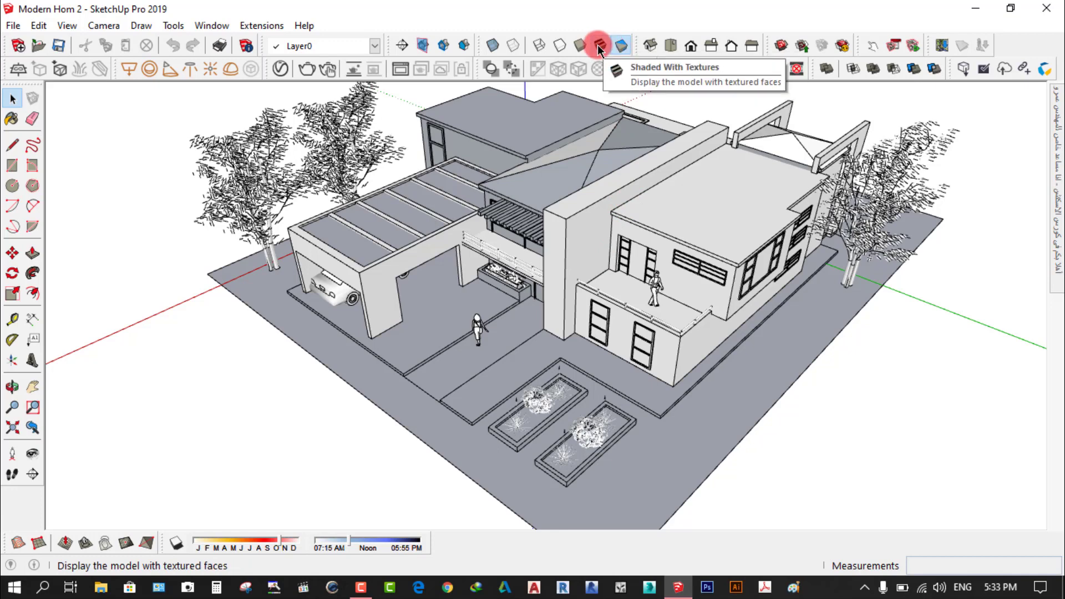
click(600, 49)
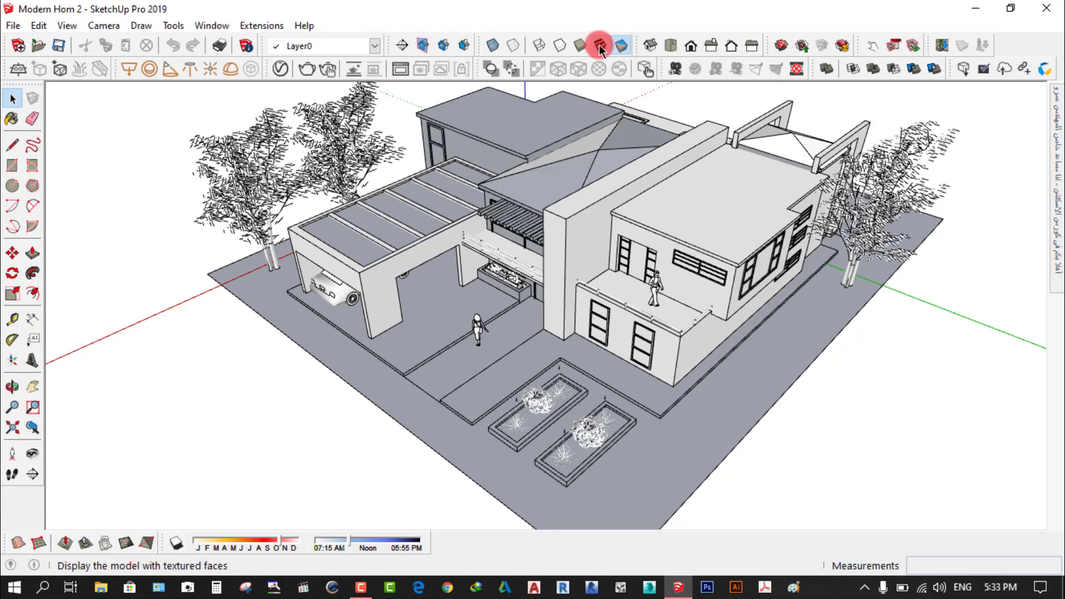
click(600, 49)
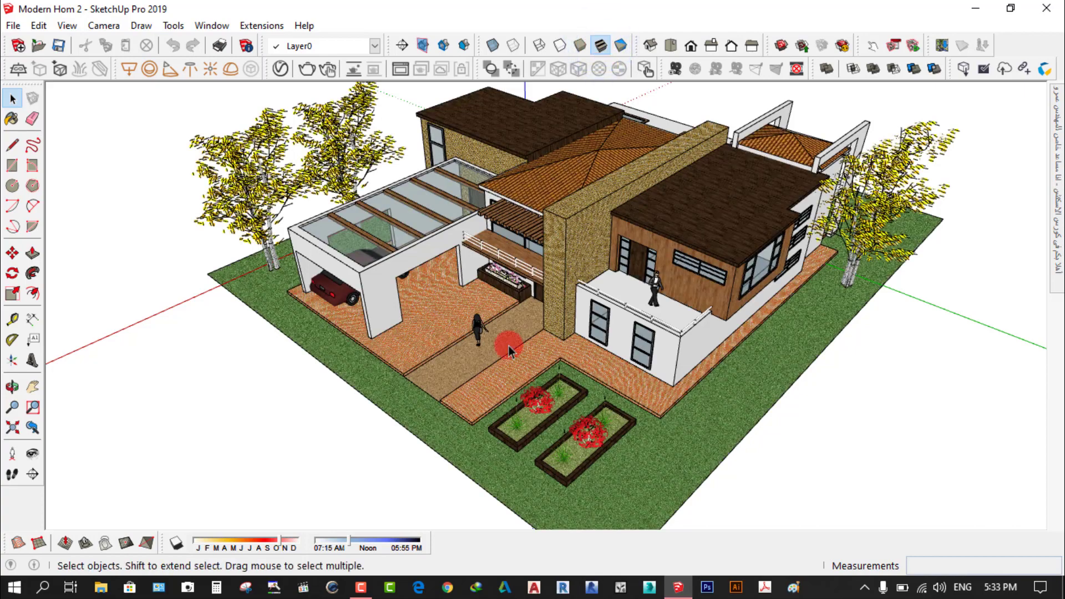
scroll(666, 350, up, 2)
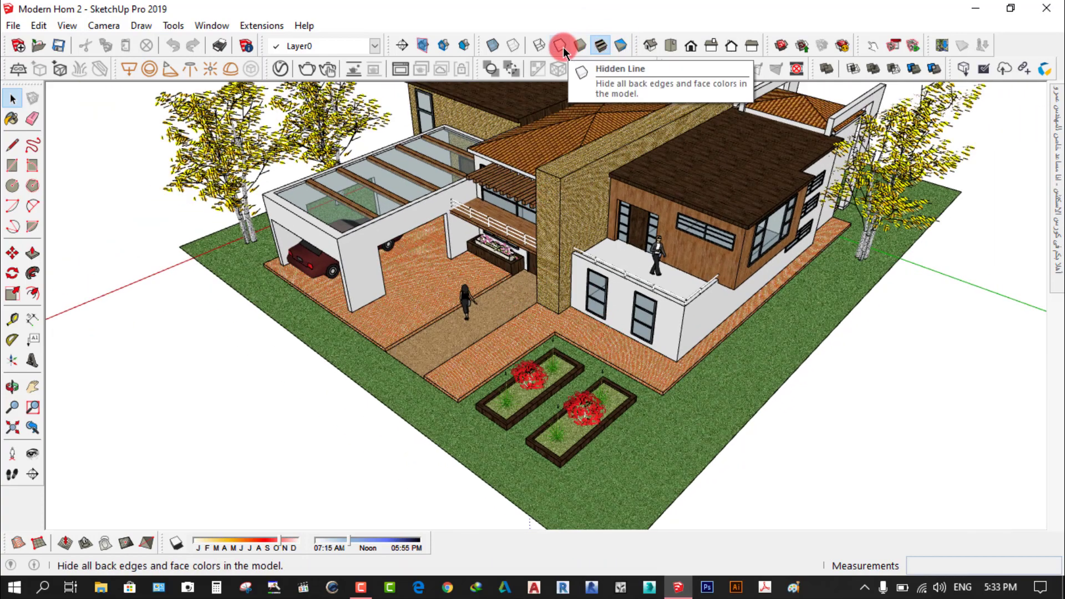
- Switch the house to Hidden Line style and orbit it to a new angle
click(560, 47)
scroll(628, 394, down, 3)
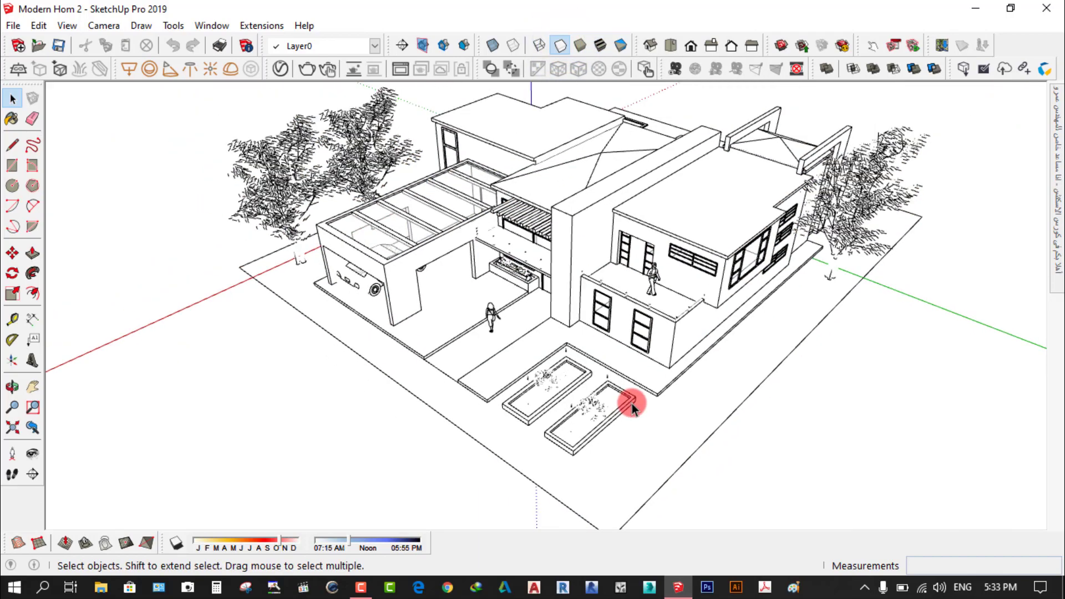
scroll(631, 404, up, 1)
mouse_move(620, 390)
middle_down()
mouse_move(706, 304)
mouse_move(637, 361)
mouse_move(566, 292)
middle_up()
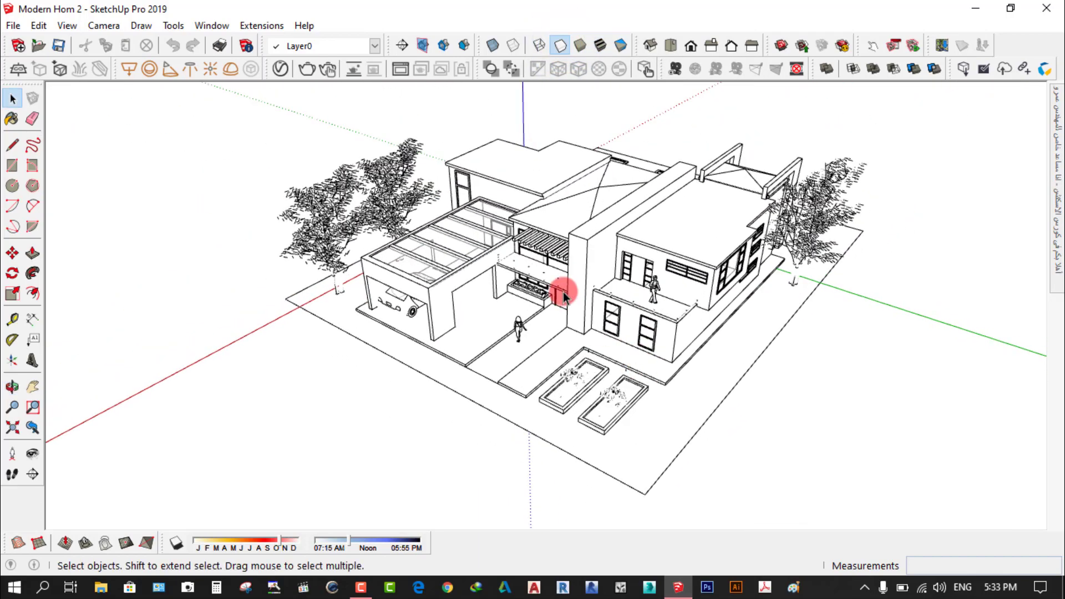
scroll(650, 418, up, 1)
scroll(648, 417, down, 1)
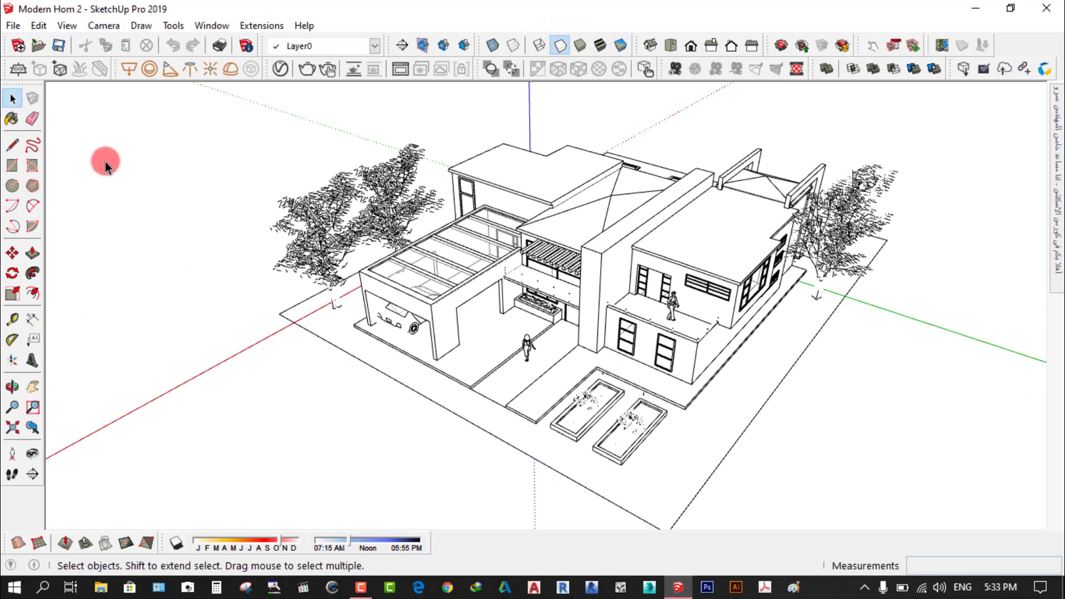
- Choose File > Send to LayOut for the hidden-line house model
click(12, 25)
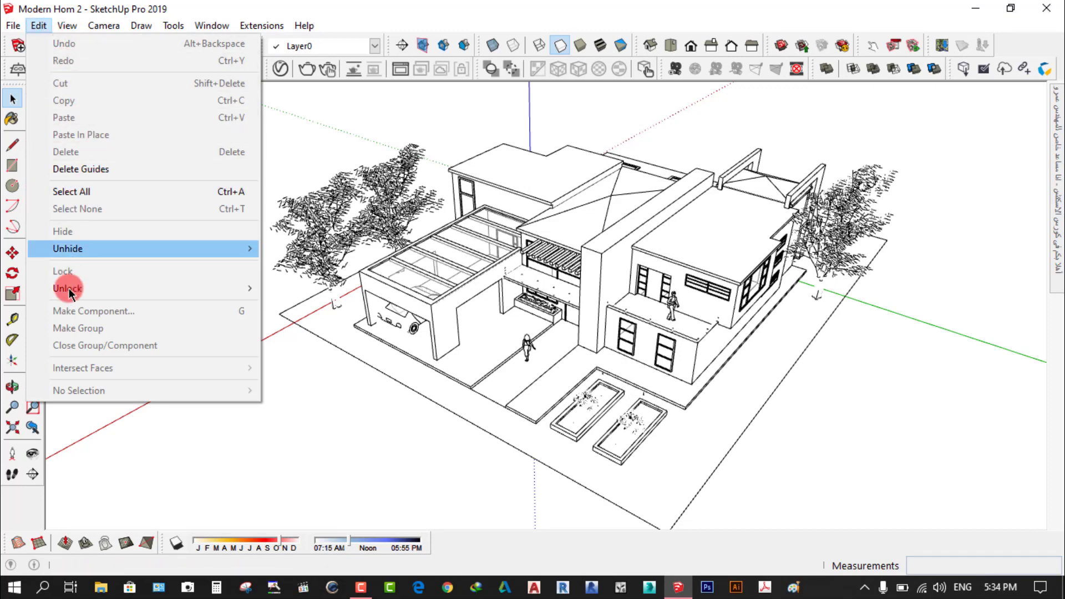
click(10, 26)
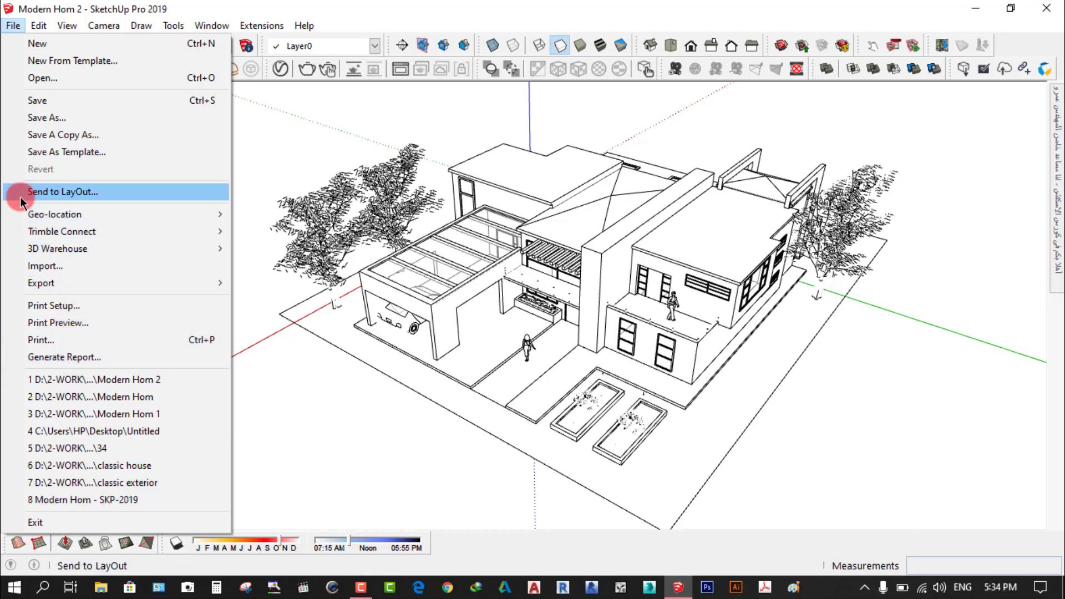
click(102, 194)
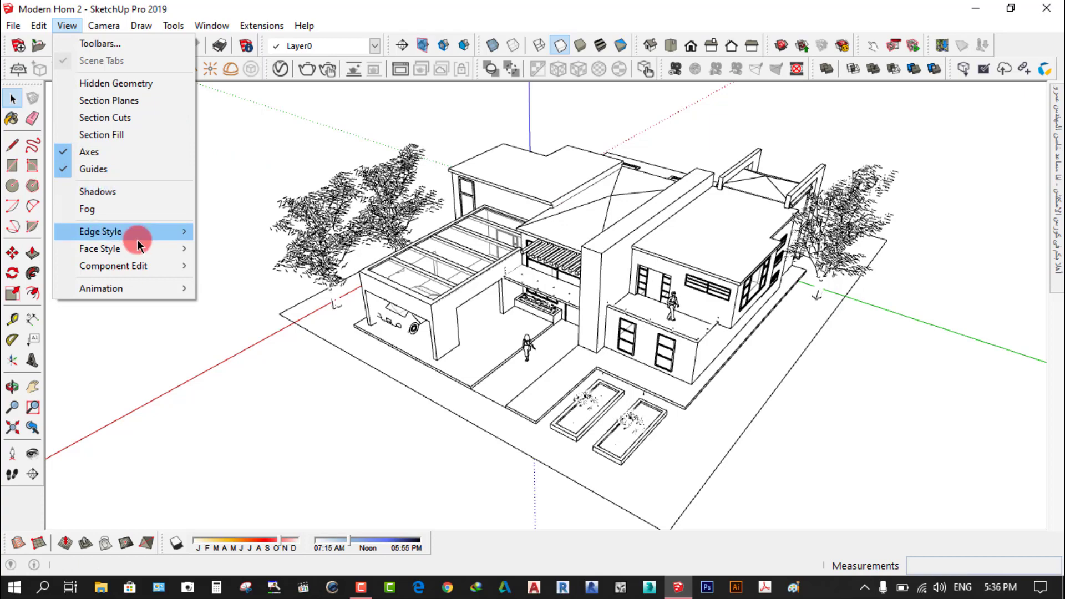
- Turn on shadows for the house and orbit to elevated three-quarter views
mouse_move(100, 231)
click(266, 399)
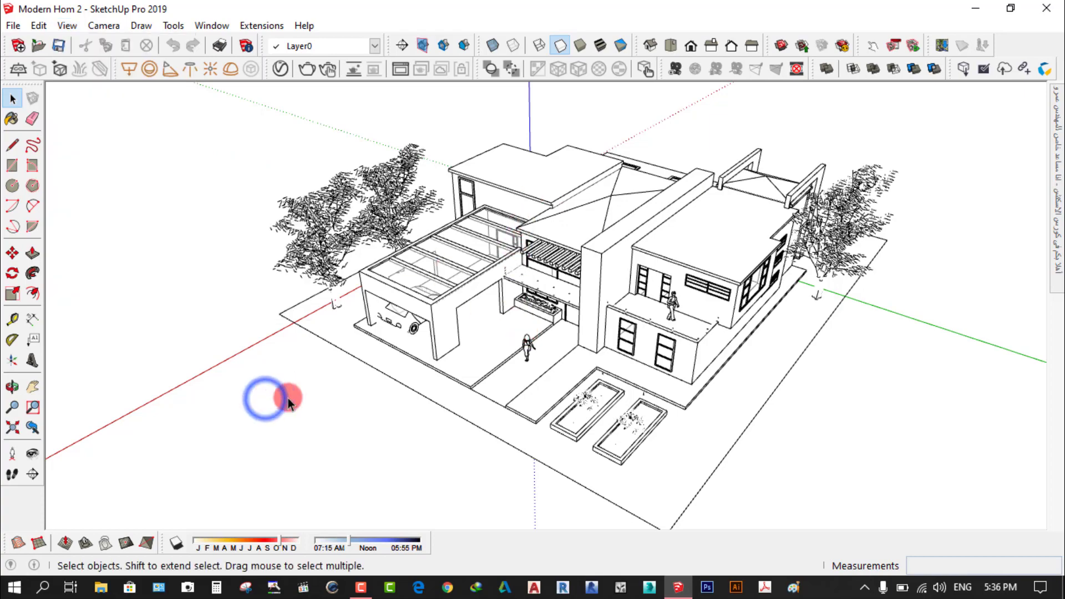
mouse_move(278, 397)
middle_down()
mouse_move(459, 240)
mouse_move(476, 184)
mouse_move(471, 242)
middle_up()
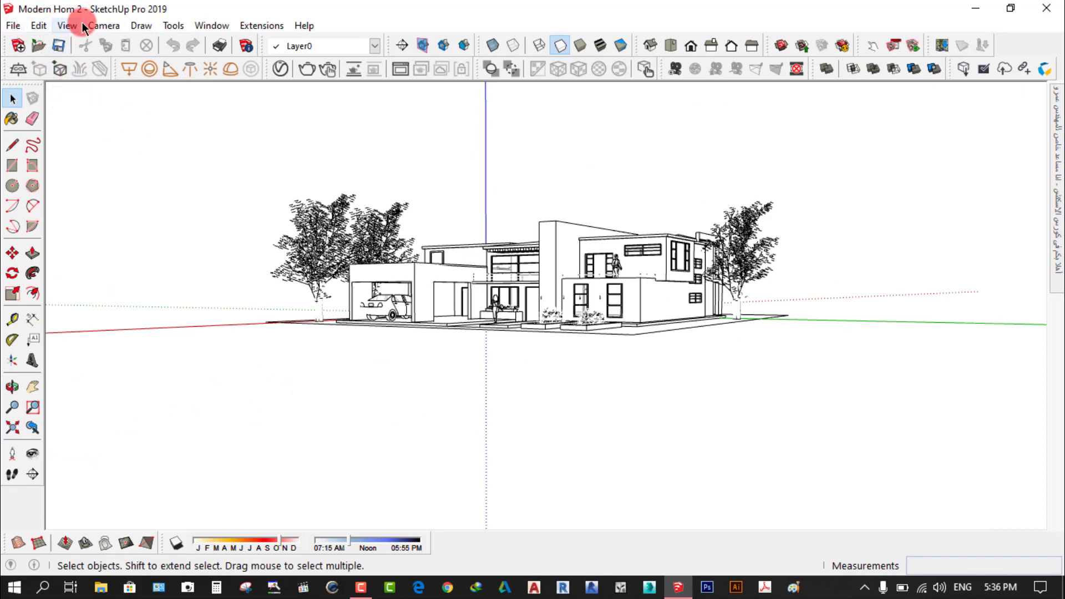
click(66, 26)
click(117, 191)
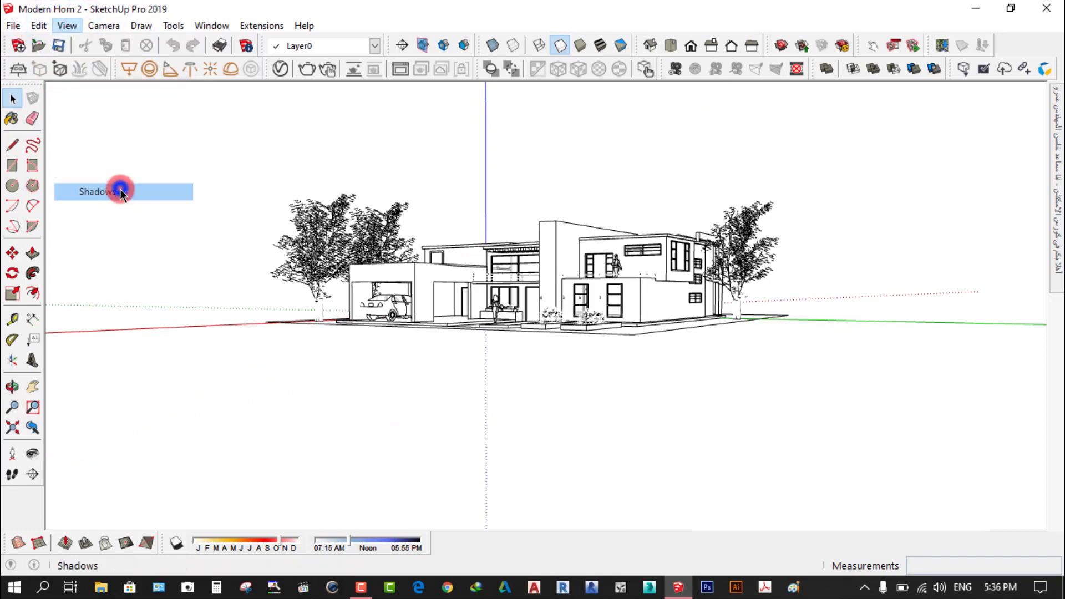
middle_drag(456, 315, 468, 456)
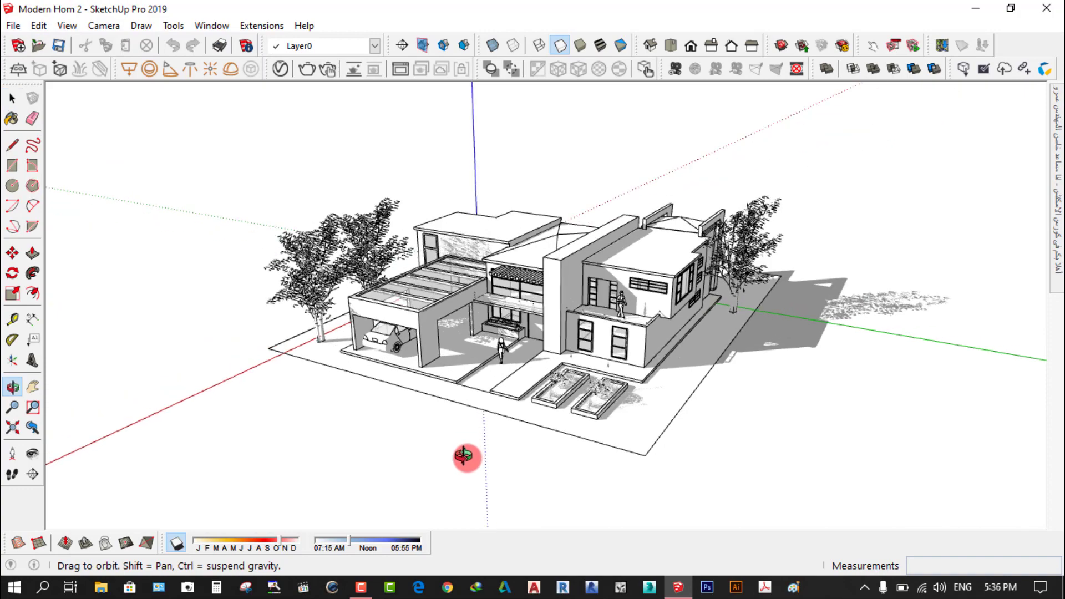
mouse_move(576, 322)
middle_down()
mouse_move(379, 388)
mouse_move(542, 430)
middle_up()
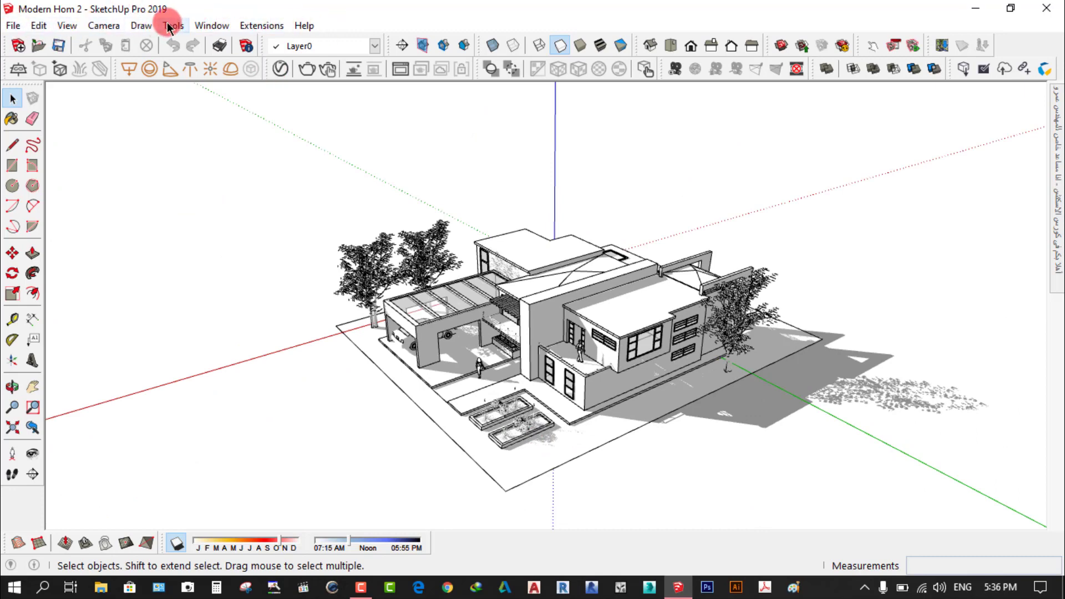
- Turn on fog to haze the scene, then switch the ground shadows off
click(69, 26)
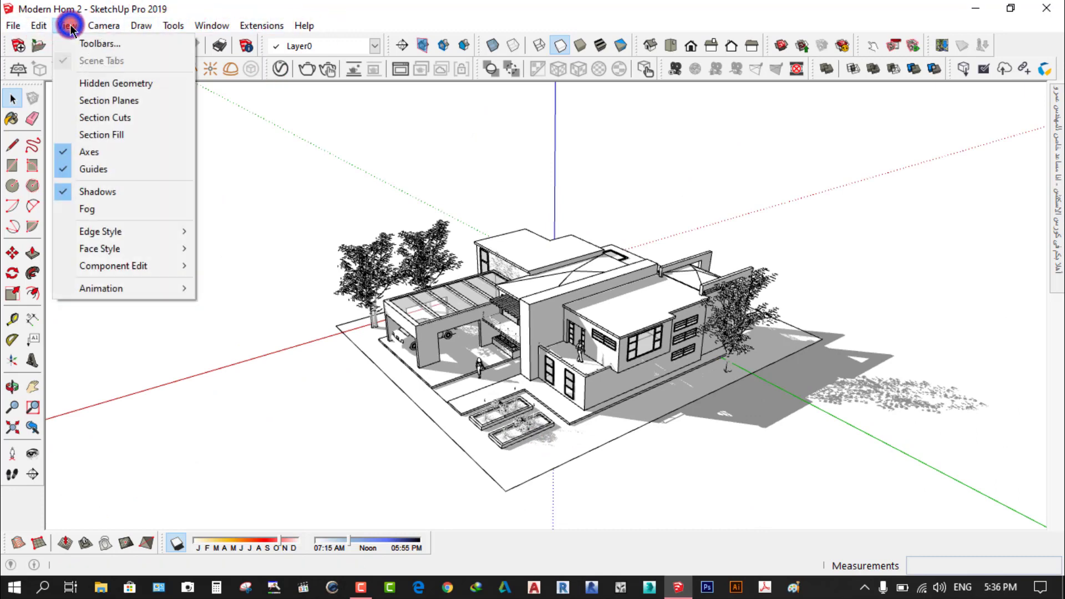
click(99, 216)
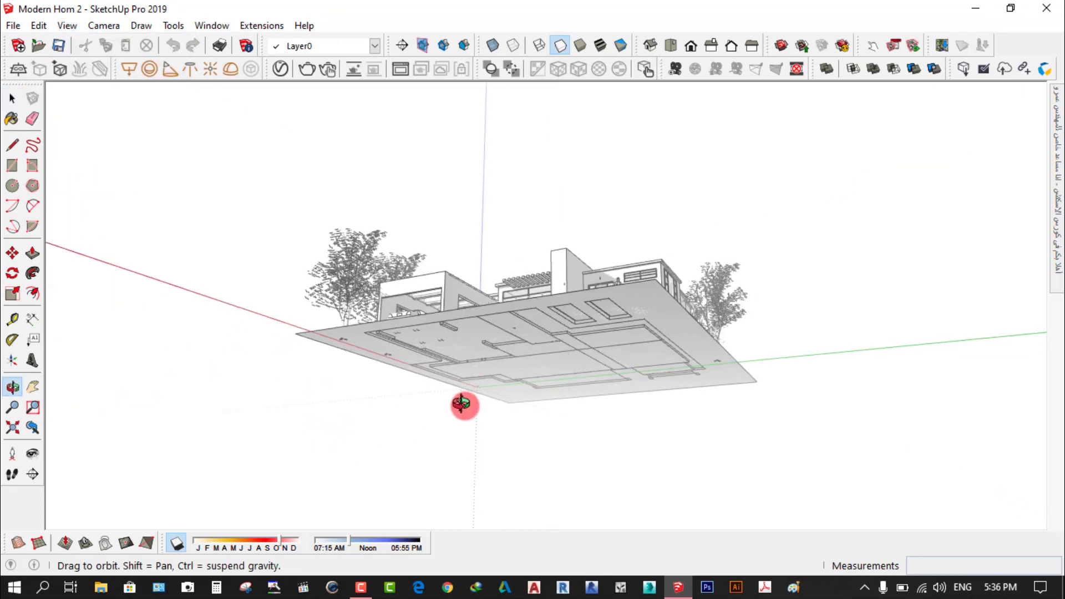
middle_drag(466, 331, 430, 434)
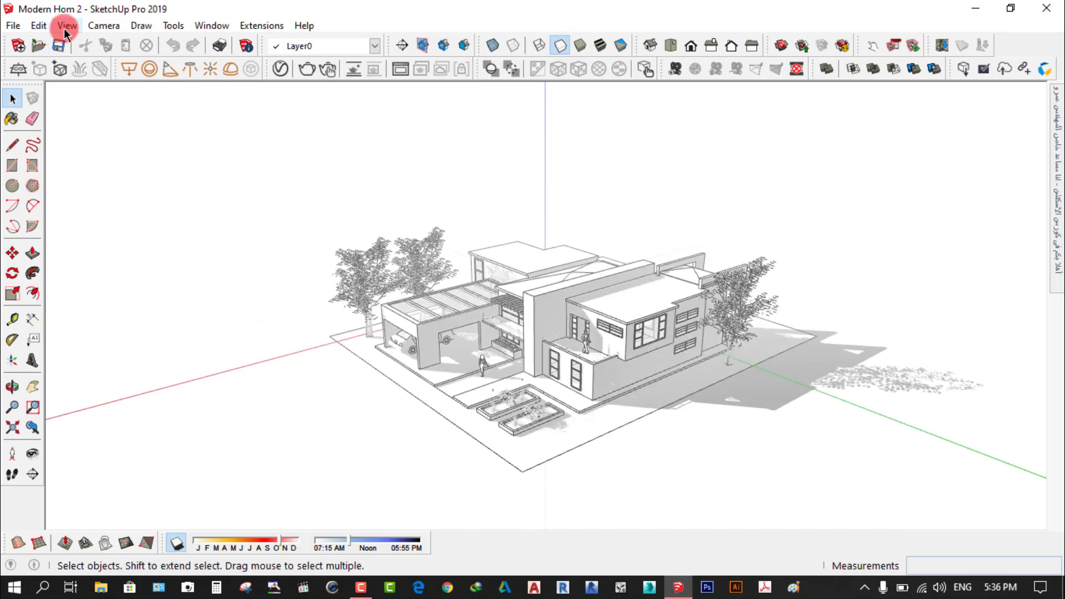
click(67, 26)
click(91, 194)
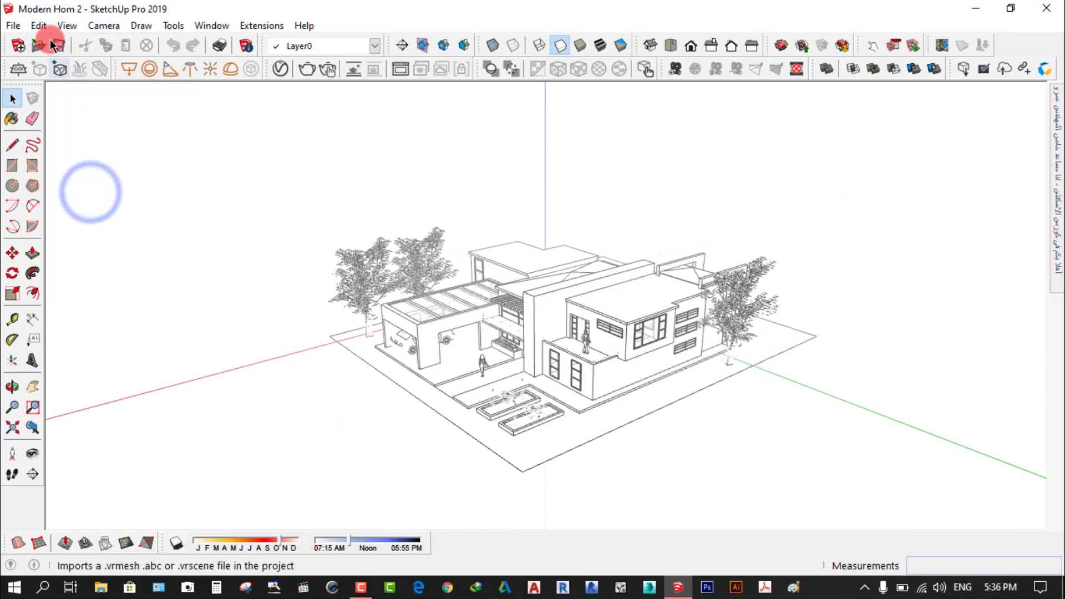
- Dismiss the View menu and bring up the File menu's Geo-location options
click(67, 26)
click(86, 207)
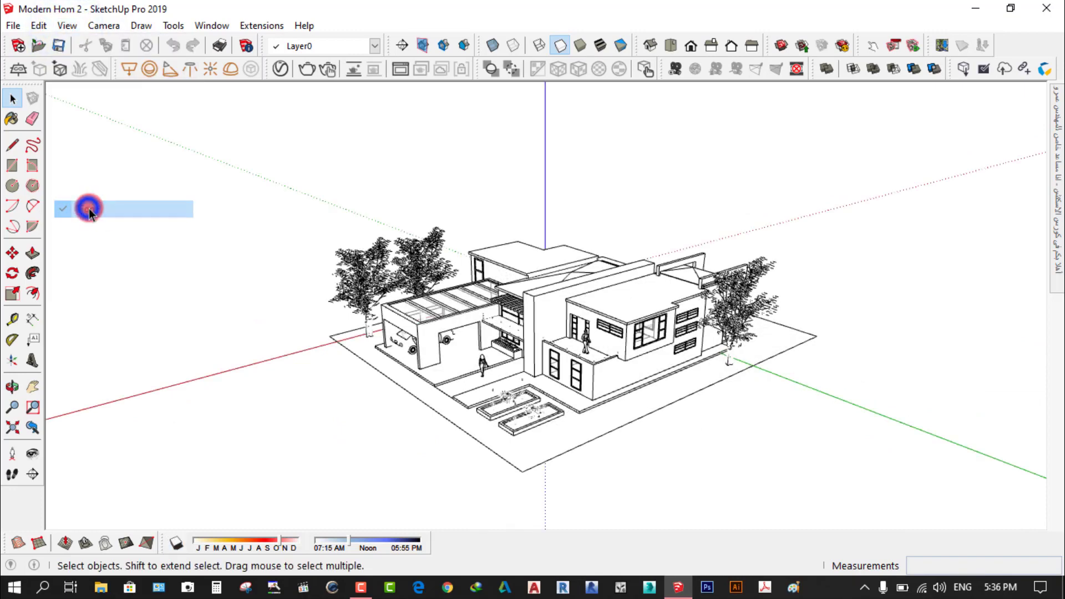
click(67, 26)
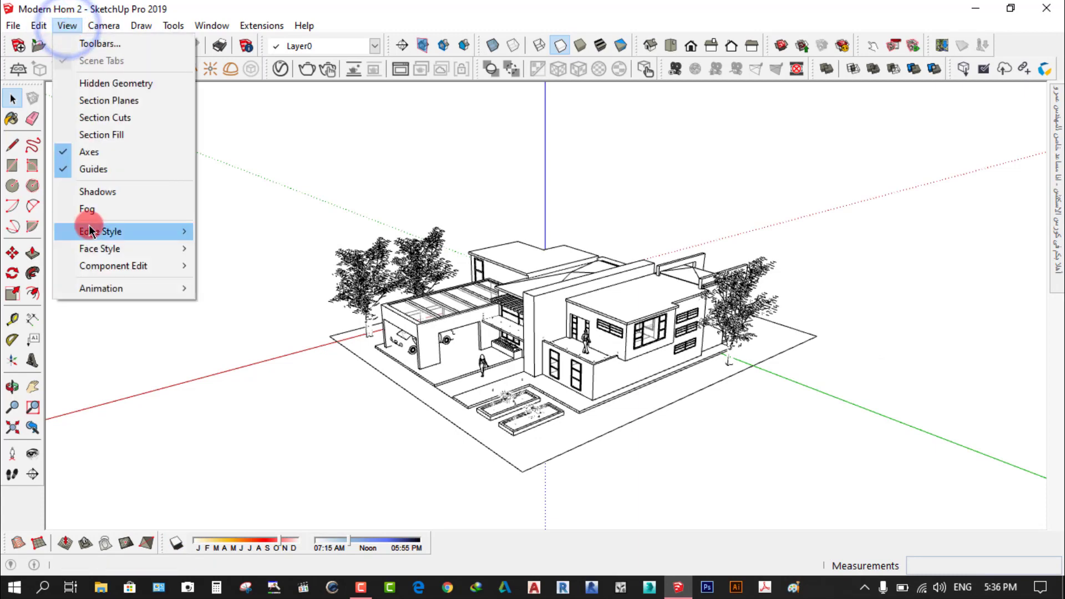
click(198, 502)
click(13, 26)
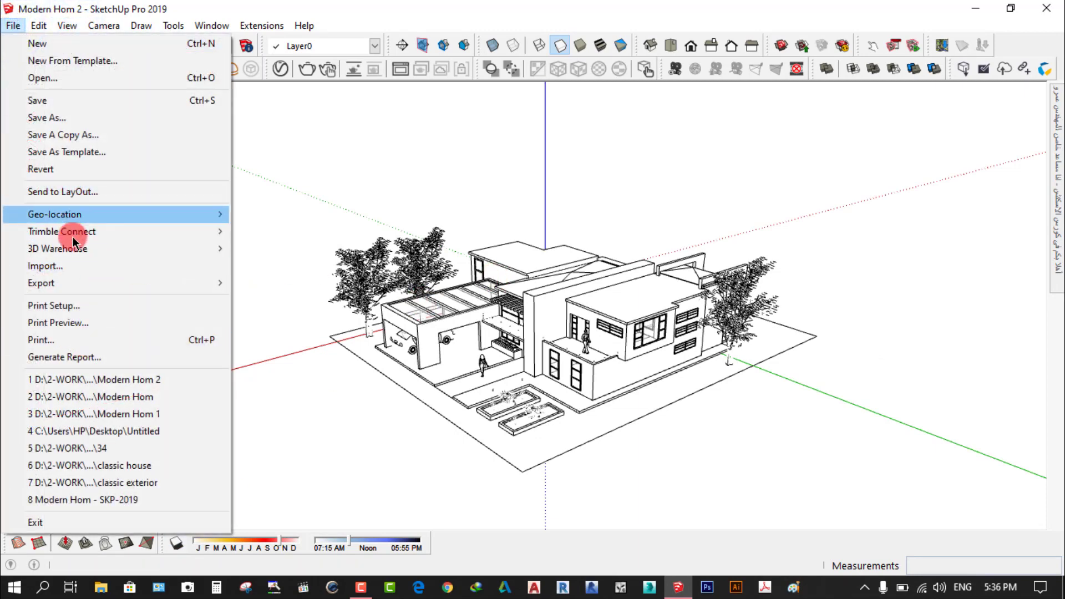
mouse_move(55, 214)
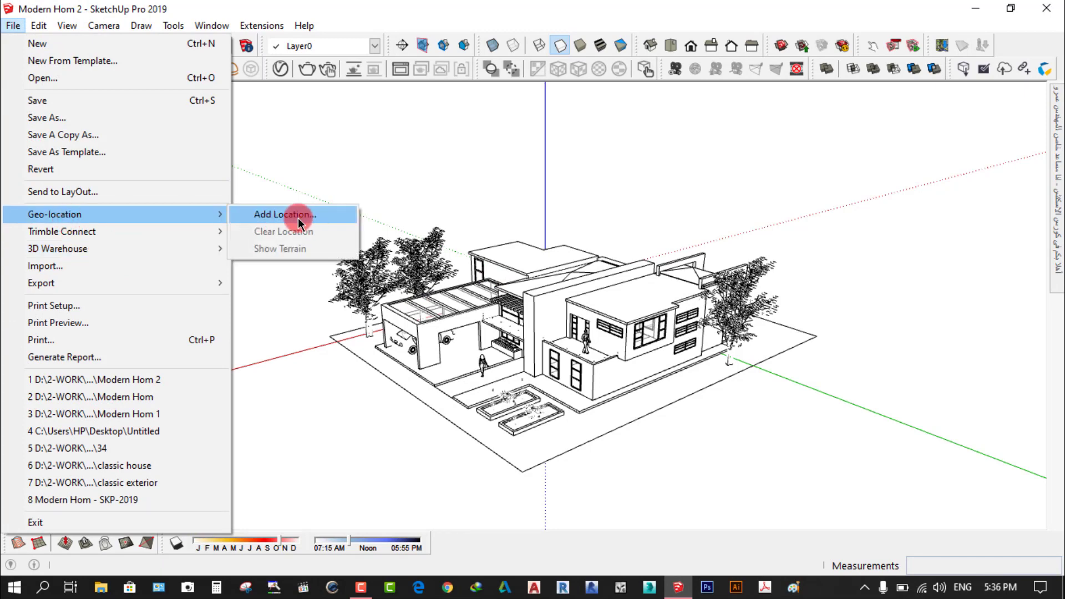
- Frame an El Sahel, Cairo region in Add Location, then close the map without importing
click(297, 215)
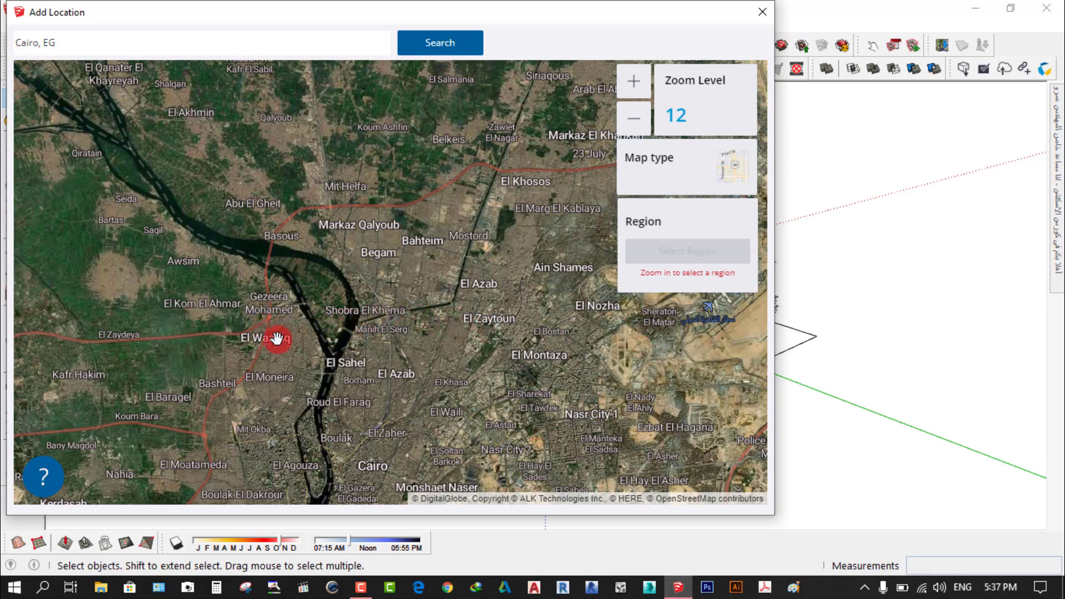
scroll(336, 383, up, 1)
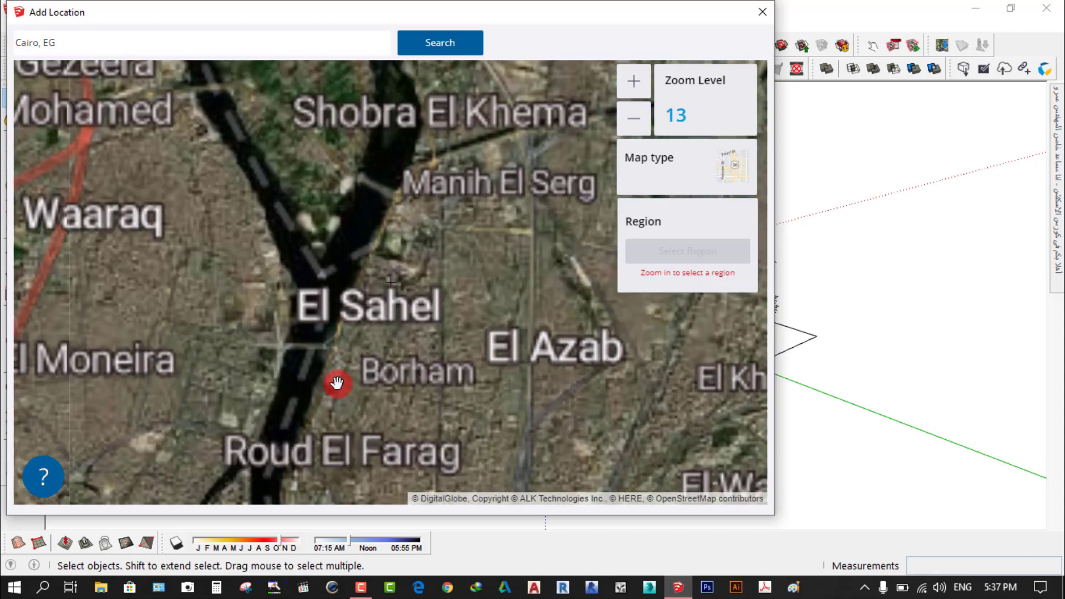
scroll(336, 383, up, 1)
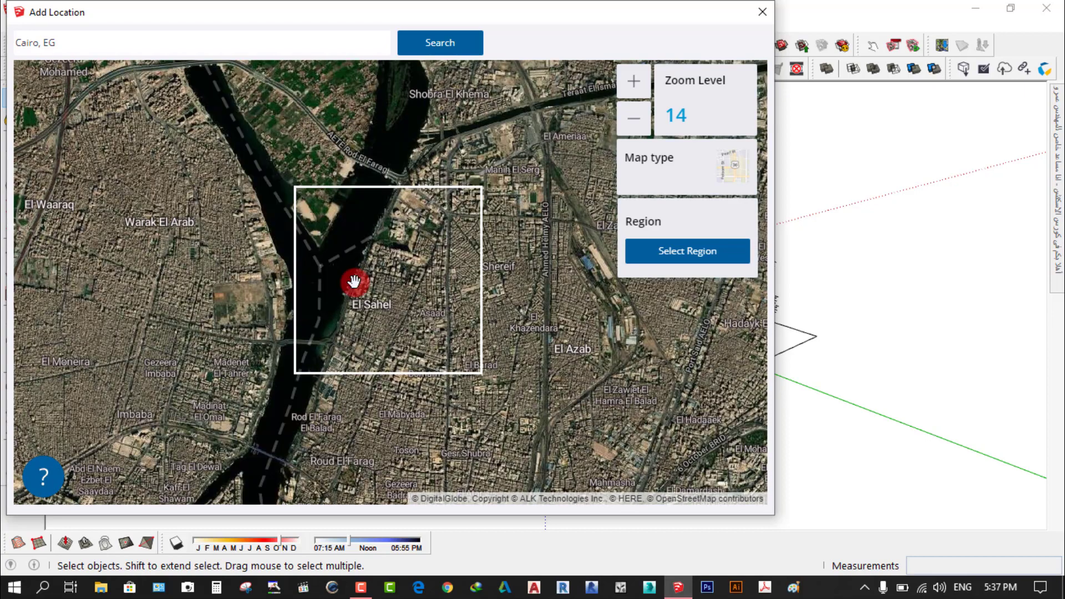
click(709, 242)
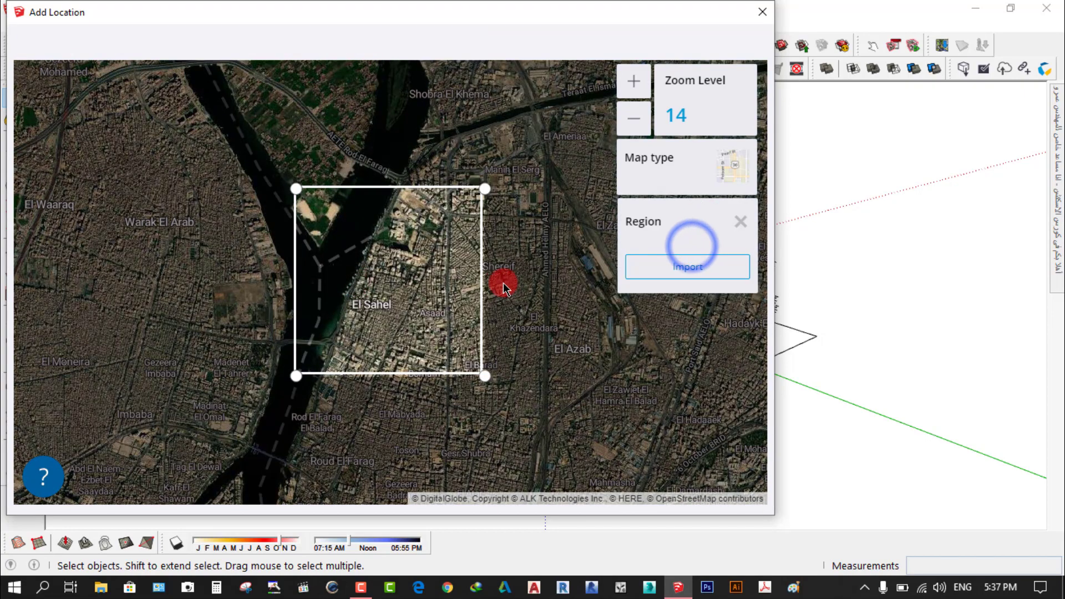
drag(487, 192, 443, 244)
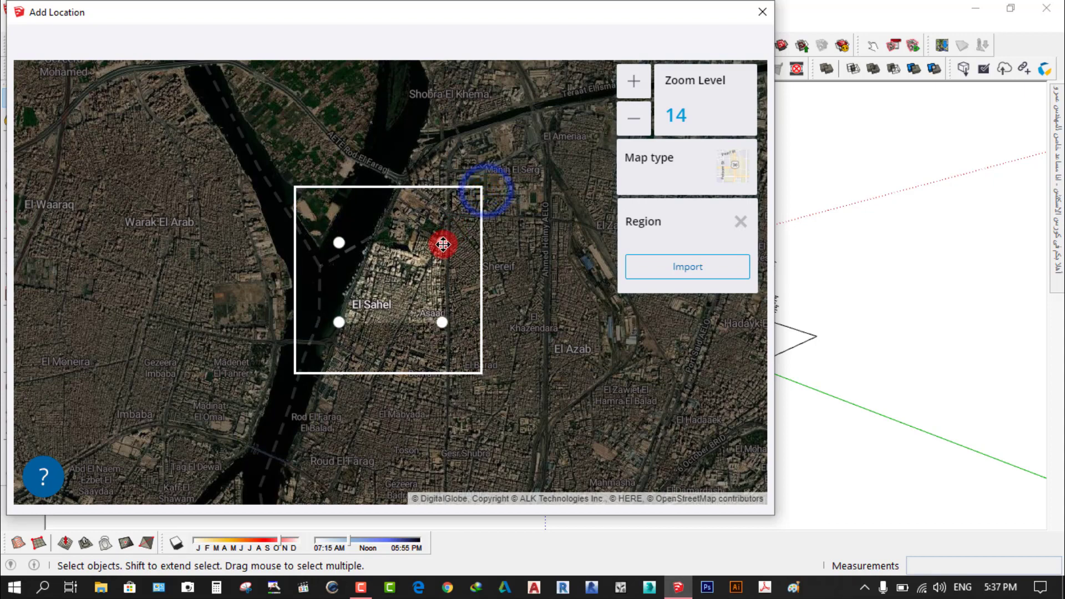
drag(372, 276, 396, 300)
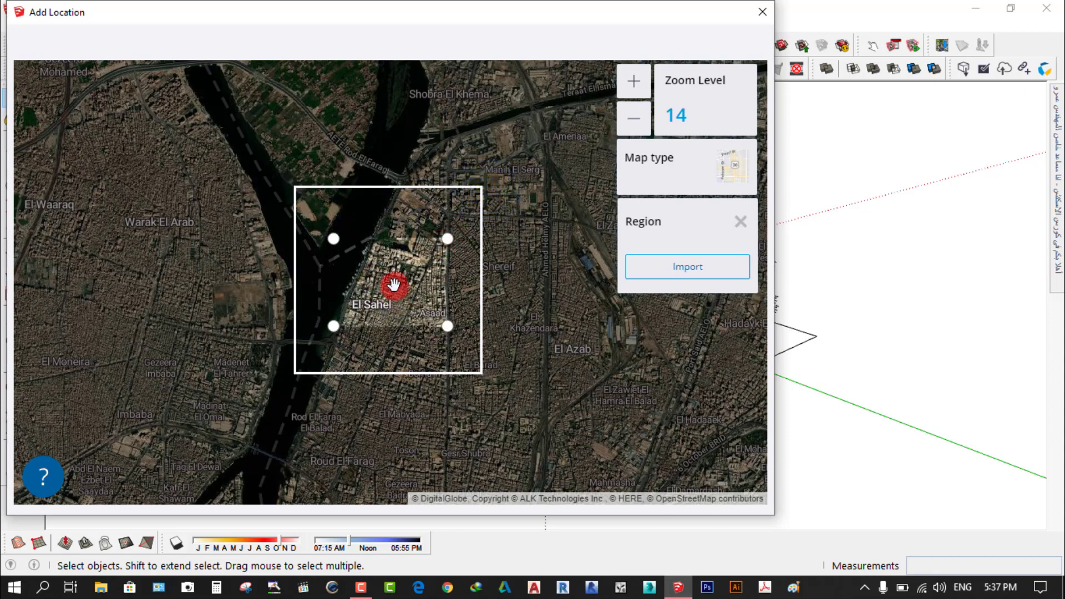
scroll(394, 284, up, 1)
scroll(393, 283, up, 2)
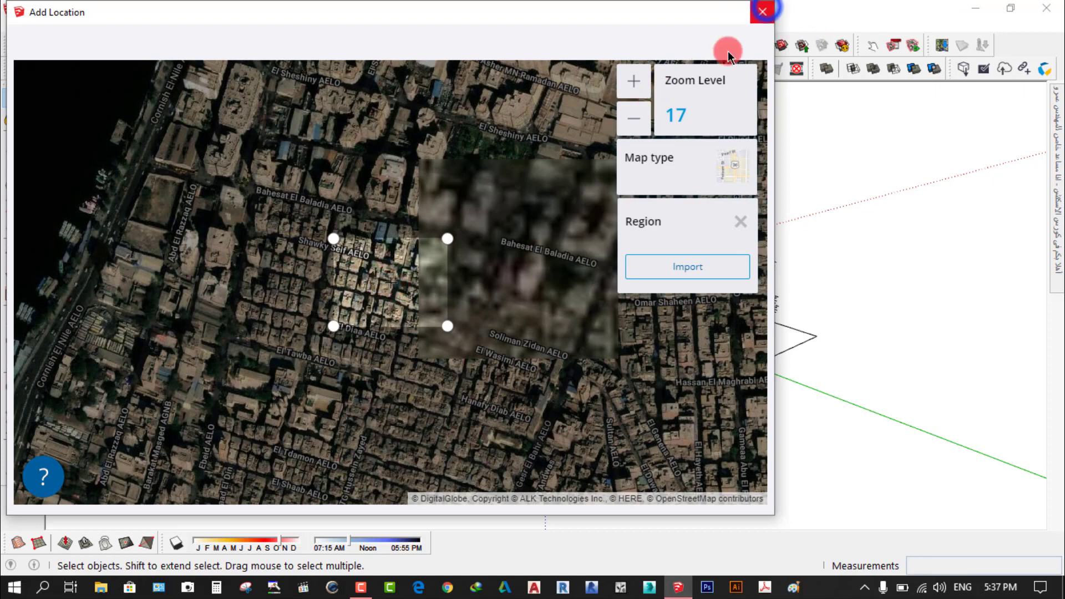
click(763, 12)
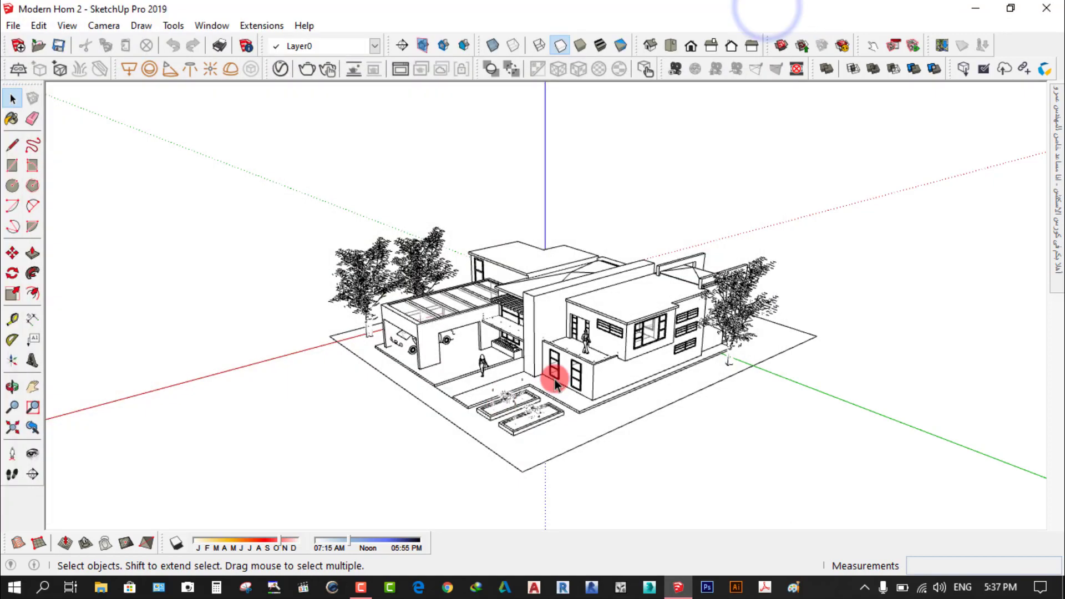
click(67, 24)
click(109, 193)
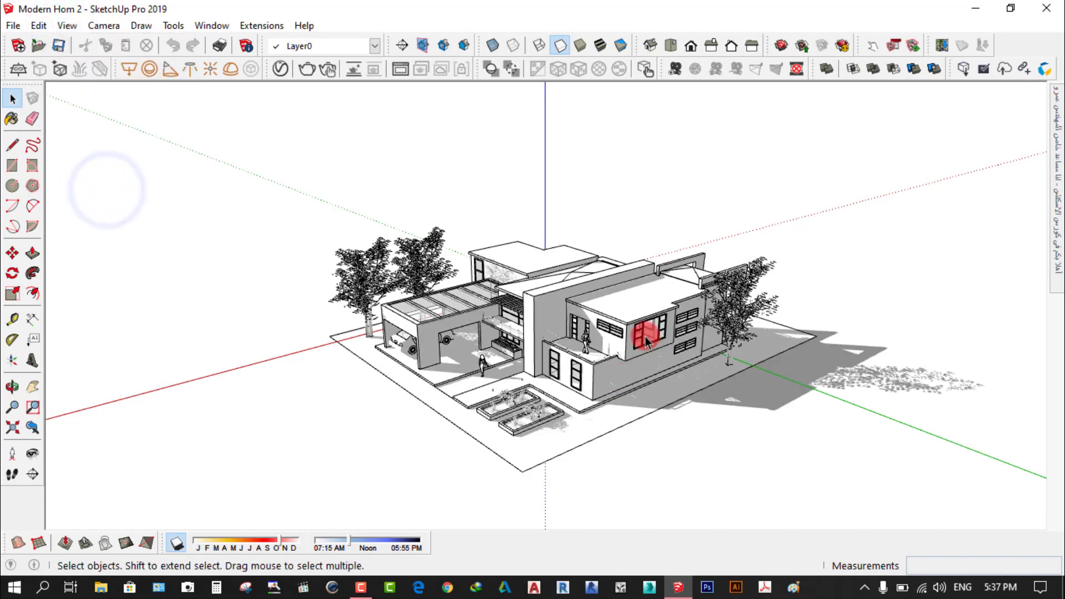
scroll(508, 344, up, 2)
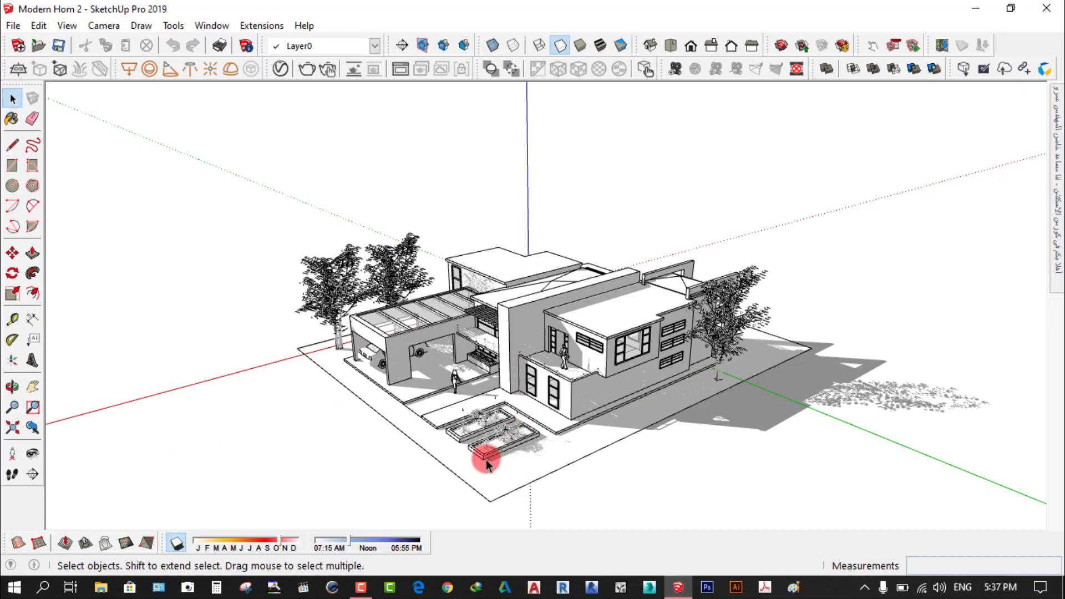
scroll(485, 460, up, 2)
click(68, 26)
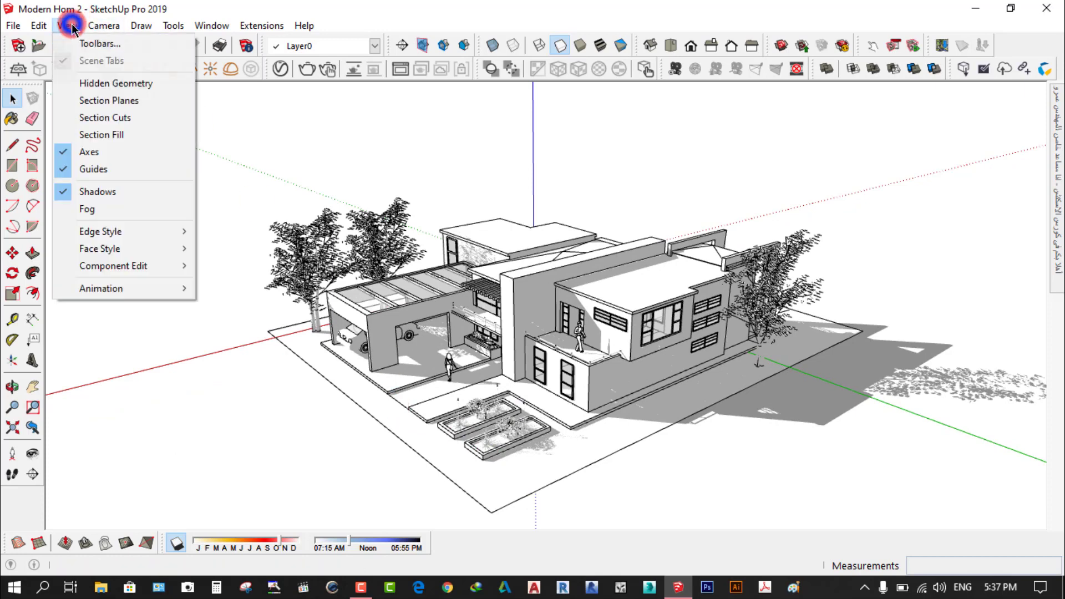
click(95, 191)
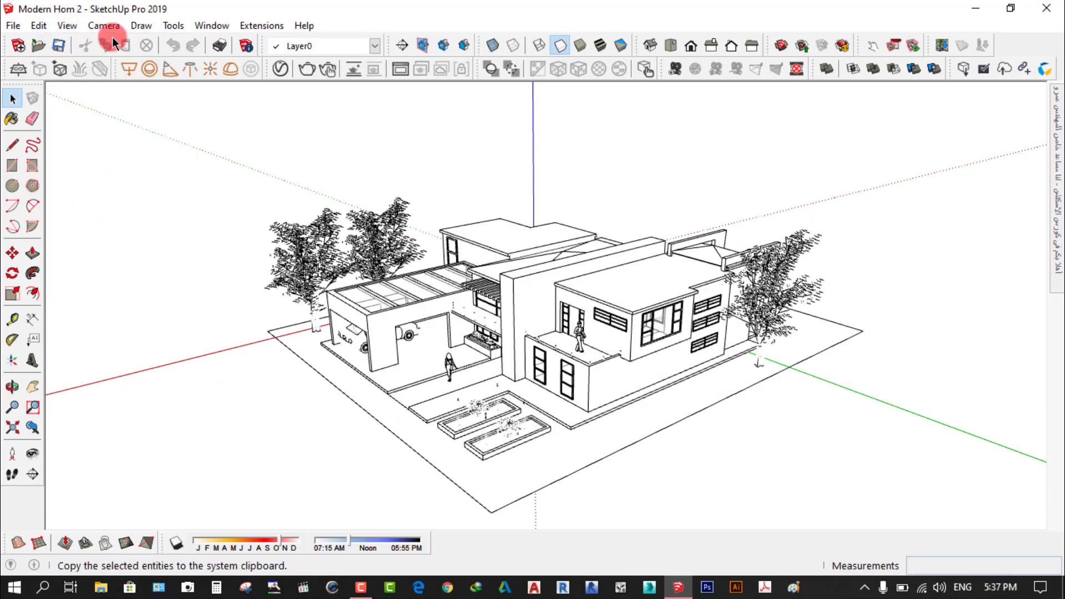
click(104, 25)
click(100, 25)
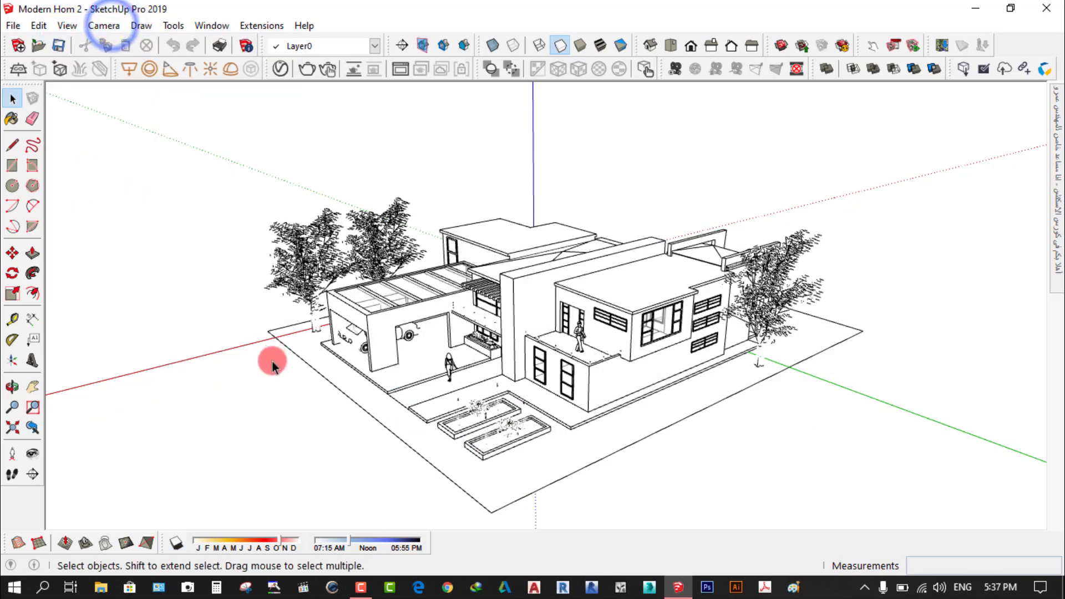
mouse_move(272, 361)
middle_down()
mouse_move(327, 381)
mouse_move(397, 363)
middle_up()
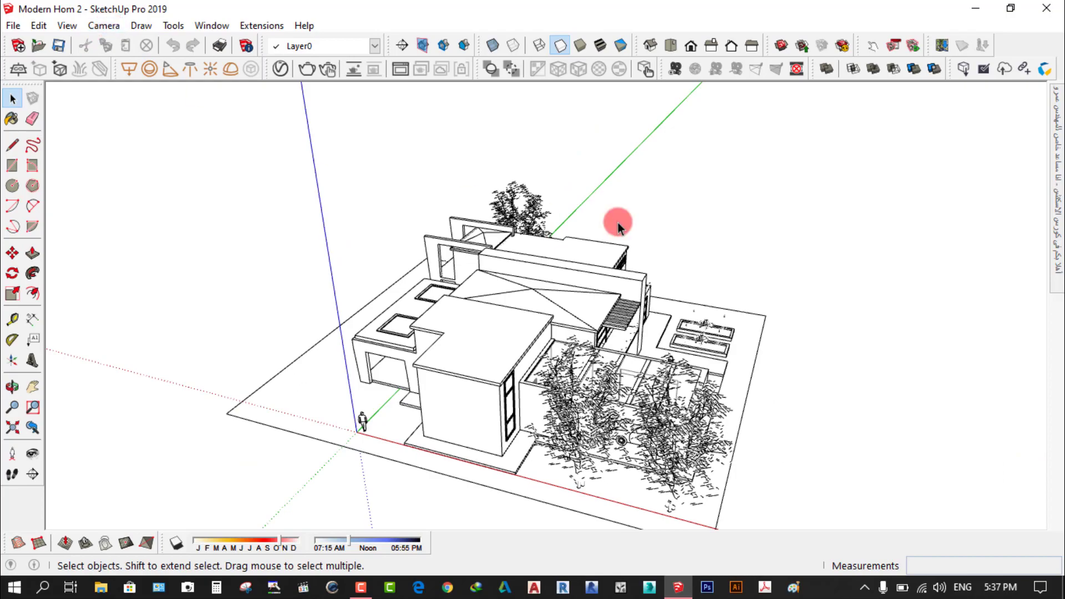
mouse_move(617, 222)
middle_down()
mouse_move(468, 305)
mouse_move(547, 304)
mouse_move(523, 315)
middle_up()
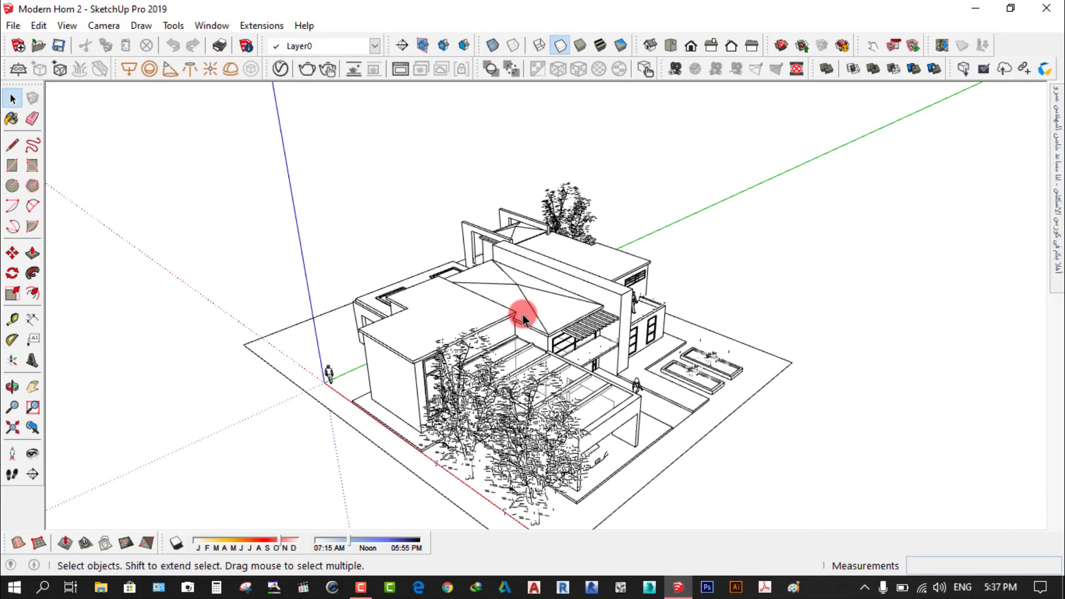
mouse_move(743, 287)
middle_down()
mouse_move(672, 326)
mouse_move(427, 333)
mouse_move(410, 183)
mouse_move(660, 410)
mouse_move(309, 333)
mouse_move(673, 199)
mouse_move(370, 392)
mouse_move(647, 228)
mouse_move(687, 257)
mouse_move(338, 288)
mouse_move(358, 289)
mouse_move(573, 471)
mouse_move(518, 440)
mouse_move(720, 394)
mouse_move(517, 366)
mouse_move(416, 392)
middle_up()
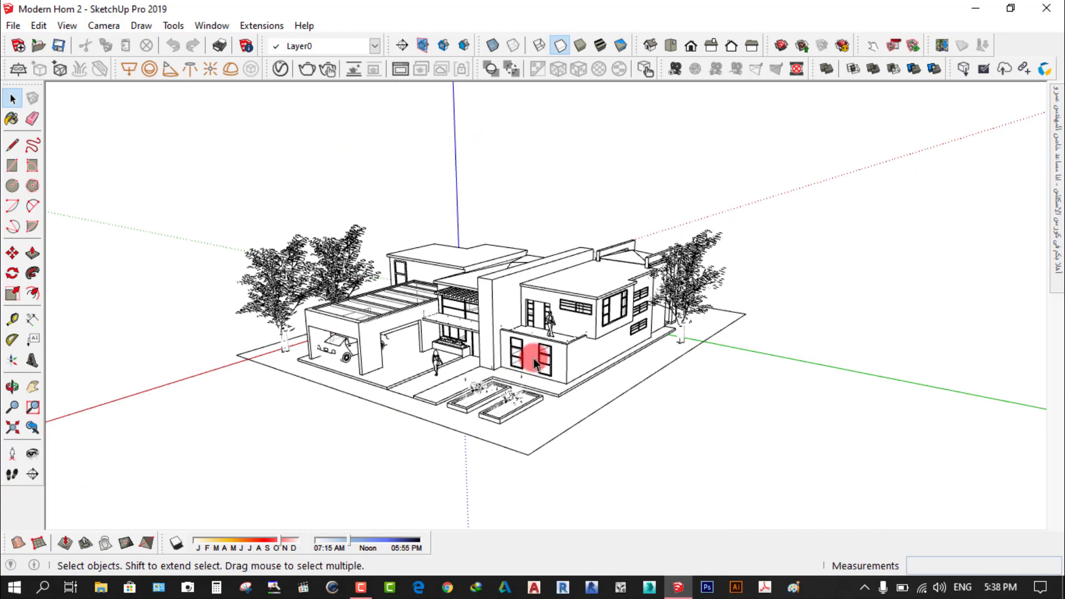
mouse_move(535, 363)
middle_down()
mouse_move(525, 375)
mouse_move(240, 356)
mouse_move(585, 414)
mouse_move(439, 428)
middle_up()
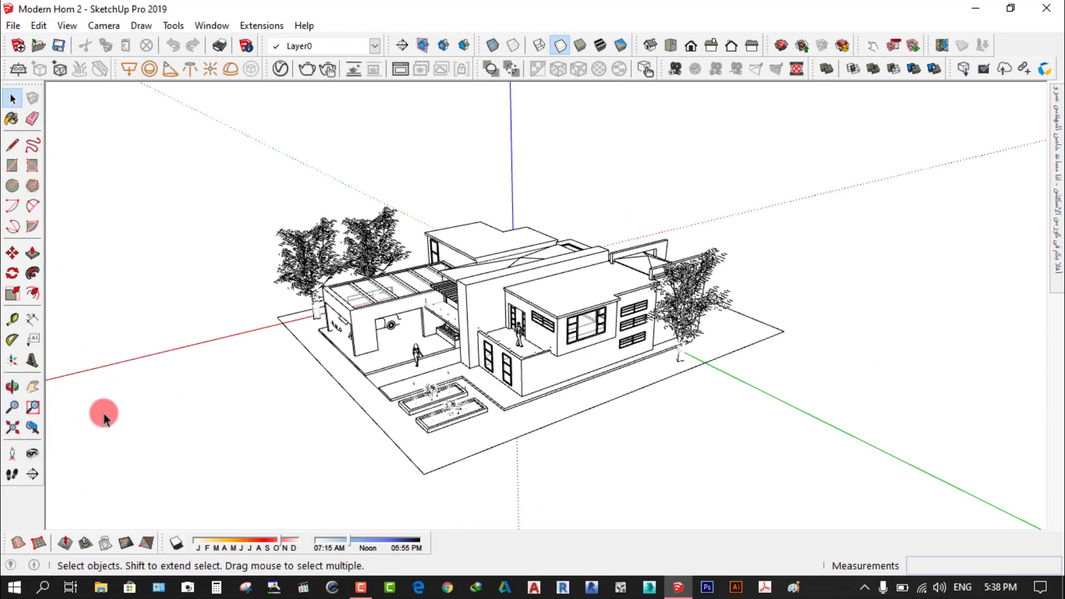
scroll(422, 361, up, 1)
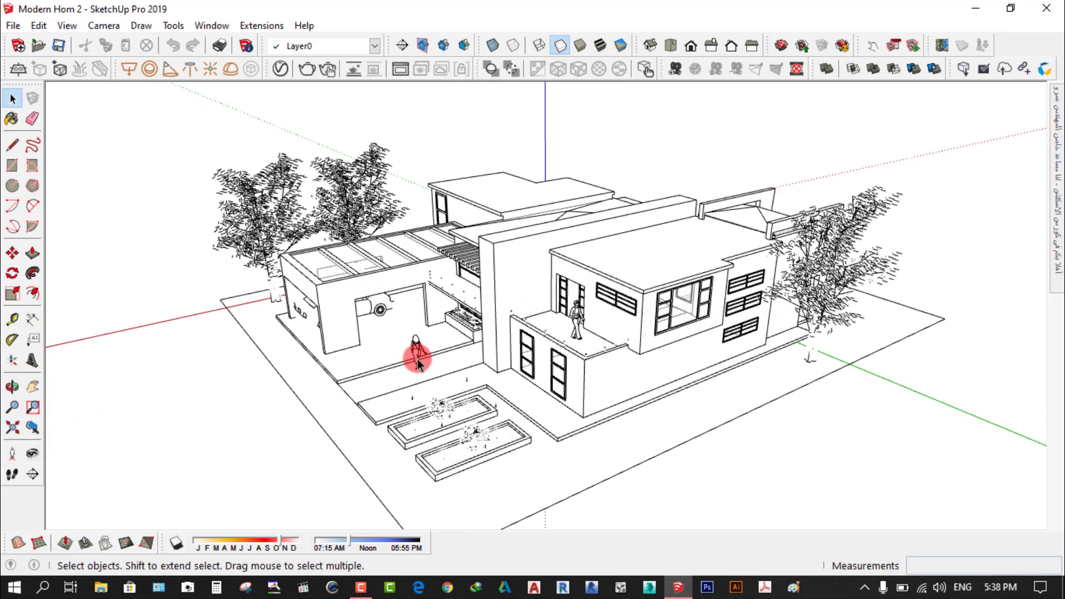
scroll(417, 358, up, 1)
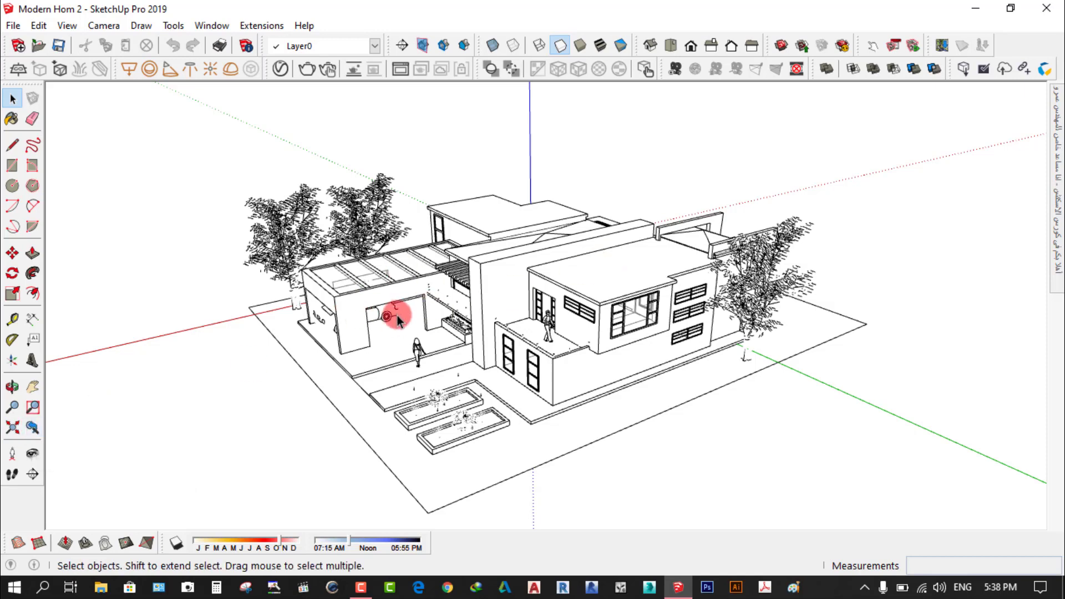
- Return to the previous view, orbit to a top-down view, and pan the house to centre
click(32, 427)
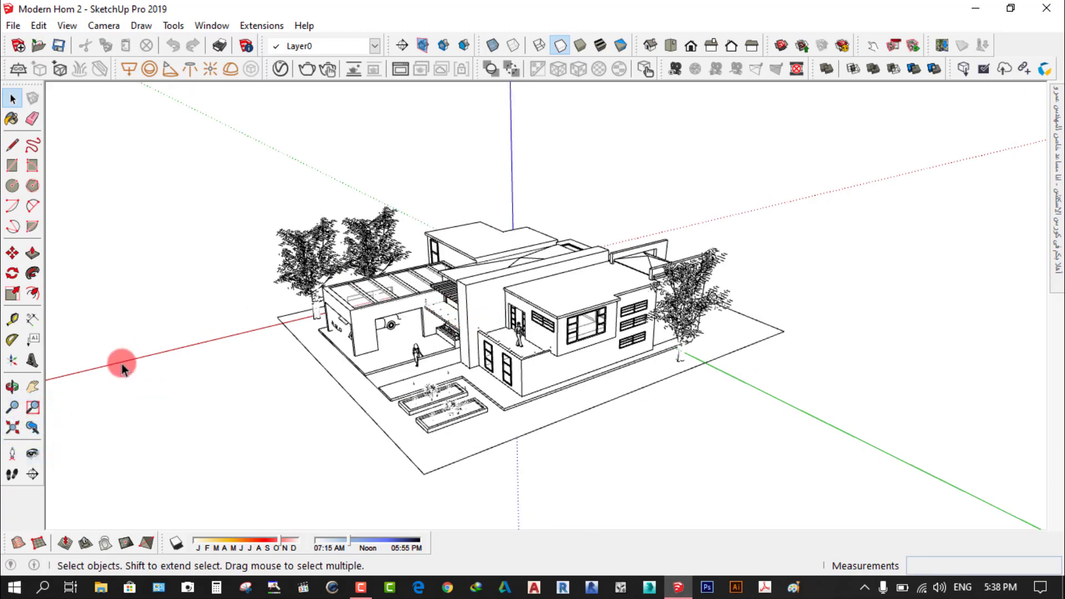
click(12, 386)
mouse_move(395, 289)
mouse_down()
mouse_move(722, 294)
mouse_move(799, 268)
mouse_up()
mouse_move(680, 294)
mouse_down()
mouse_move(541, 382)
mouse_move(549, 377)
mouse_up()
click(12, 98)
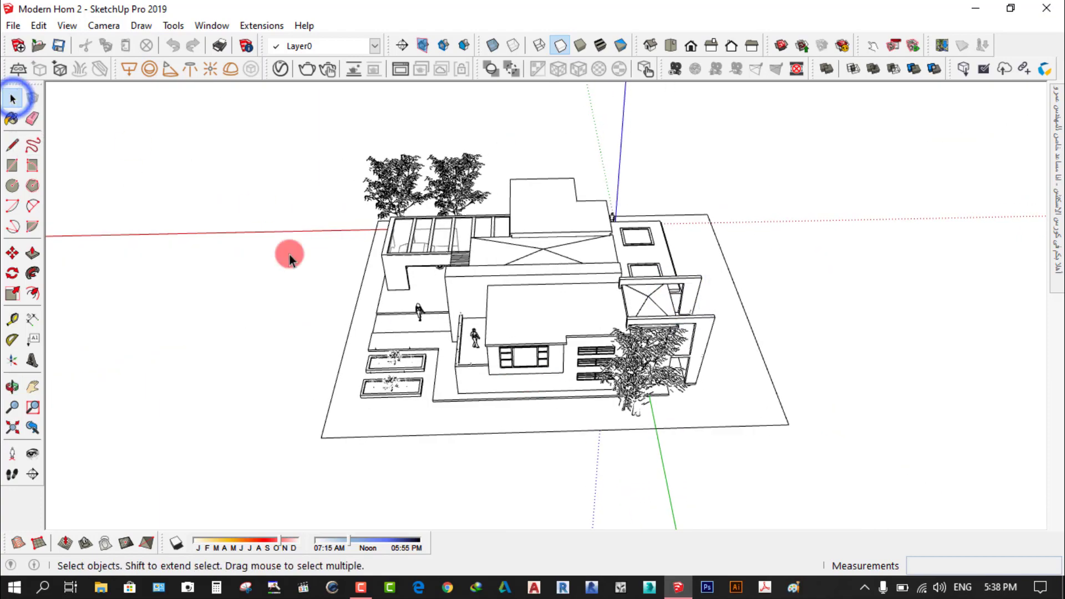
click(33, 386)
drag(330, 305, 434, 303)
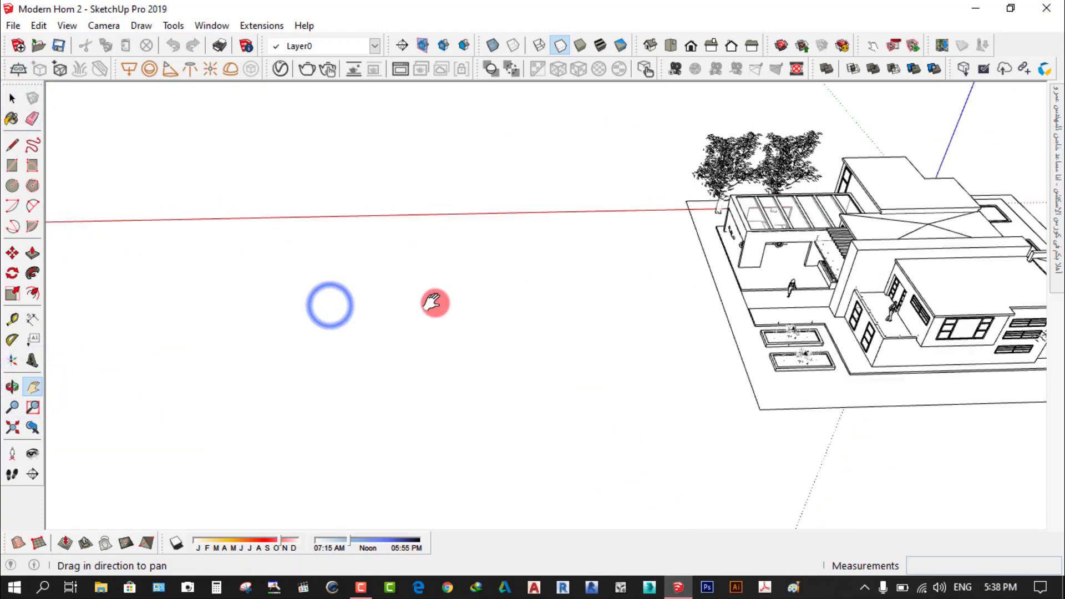
mouse_move(434, 302)
middle_down()
mouse_move(500, 411)
mouse_move(427, 269)
mouse_move(713, 305)
mouse_move(524, 227)
middle_up()
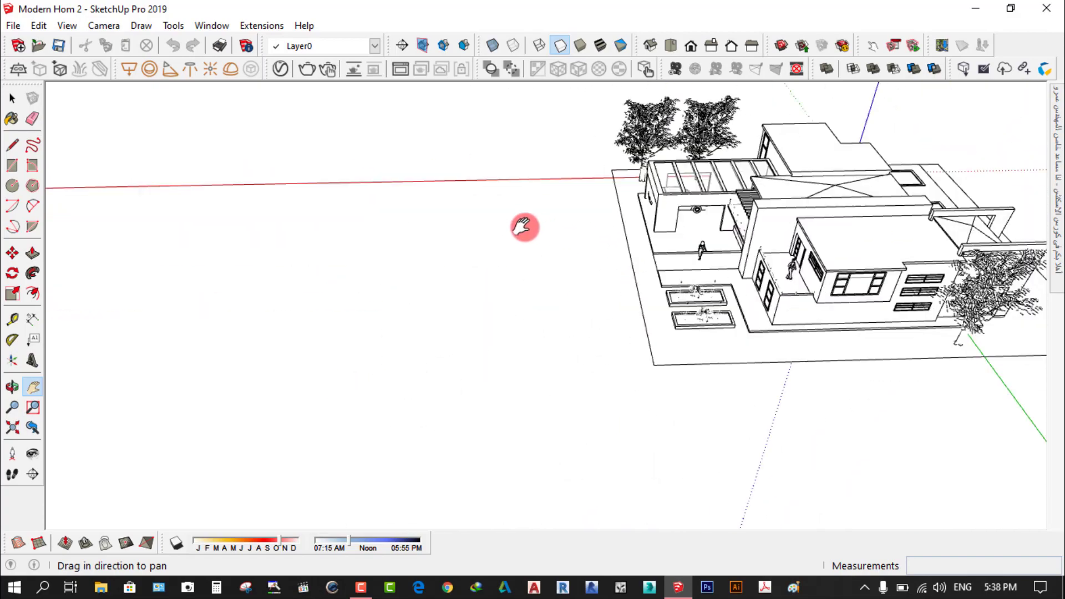
drag(524, 228, 345, 213)
- Zoom in, then use Zoom Window around the two front planter boxes
click(12, 407)
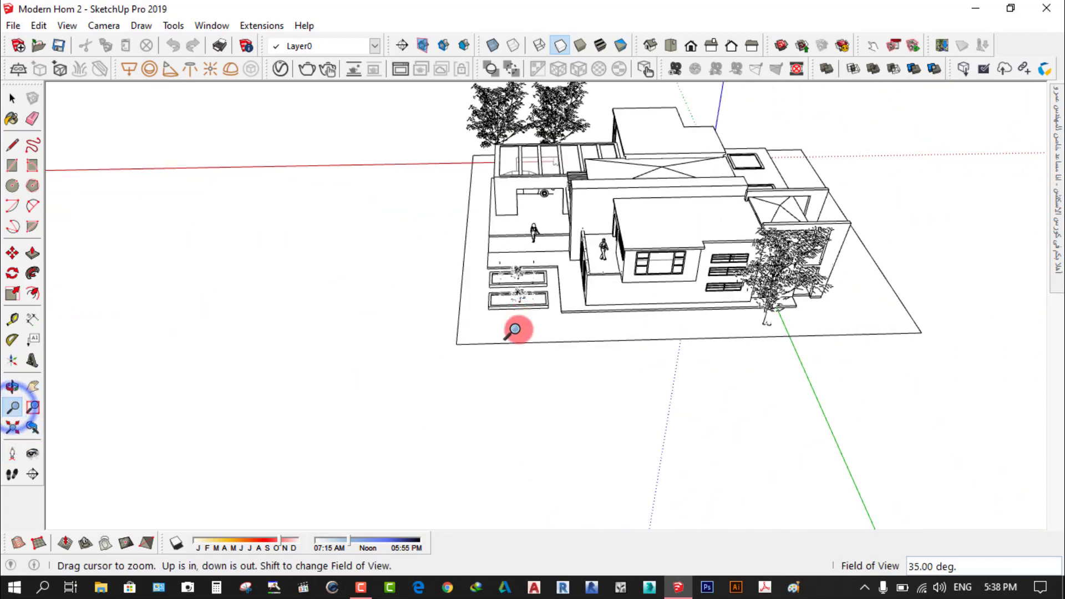
mouse_move(514, 330)
mouse_down()
mouse_move(592, 173)
mouse_move(563, 276)
mouse_move(503, 399)
mouse_up()
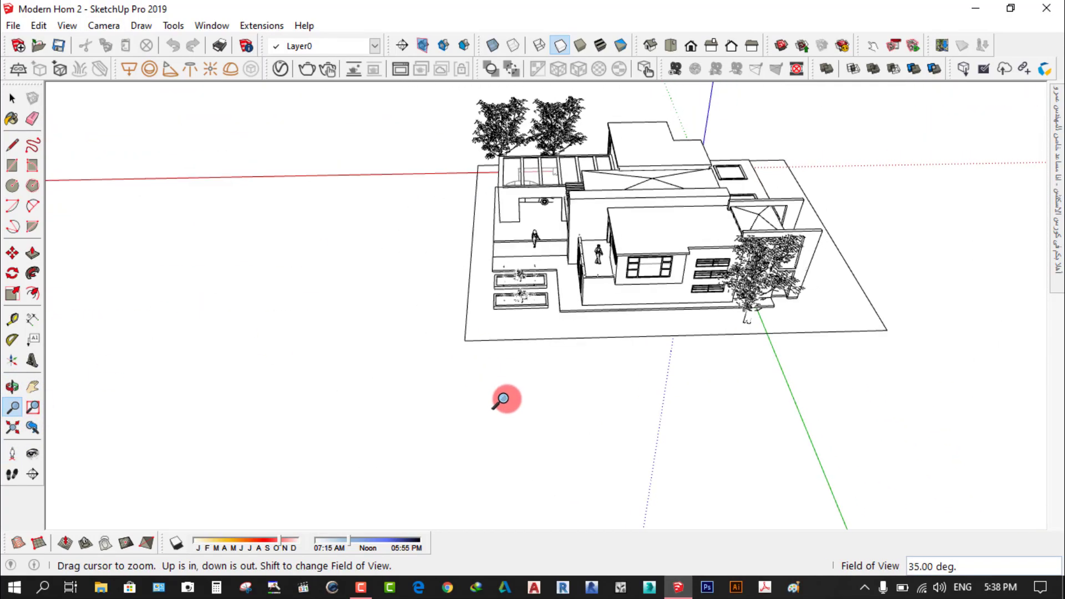
mouse_move(540, 368)
mouse_down()
mouse_move(682, 83)
mouse_move(660, 202)
mouse_move(533, 405)
mouse_move(458, 487)
mouse_up()
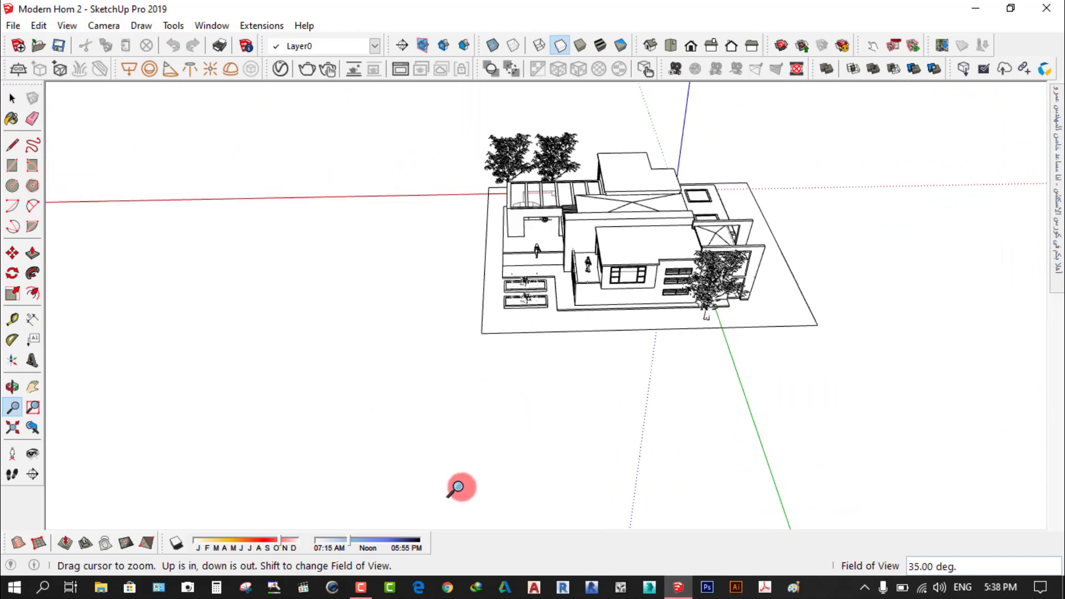
click(33, 408)
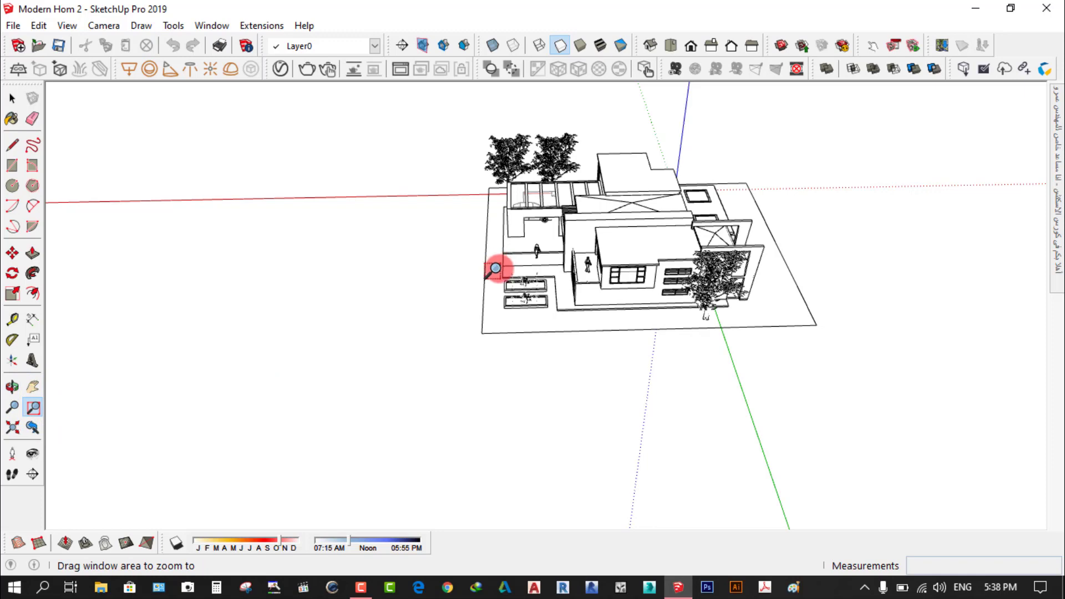
drag(495, 268, 552, 323)
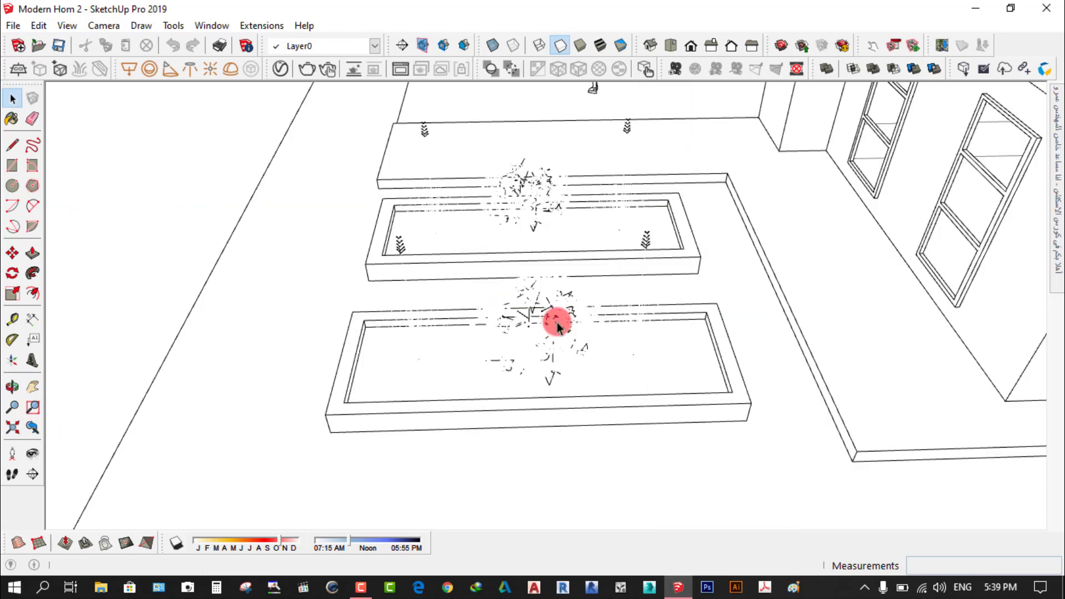
- Zoom Extents to fit the whole house, then orbit to view it from the opposite side
click(13, 428)
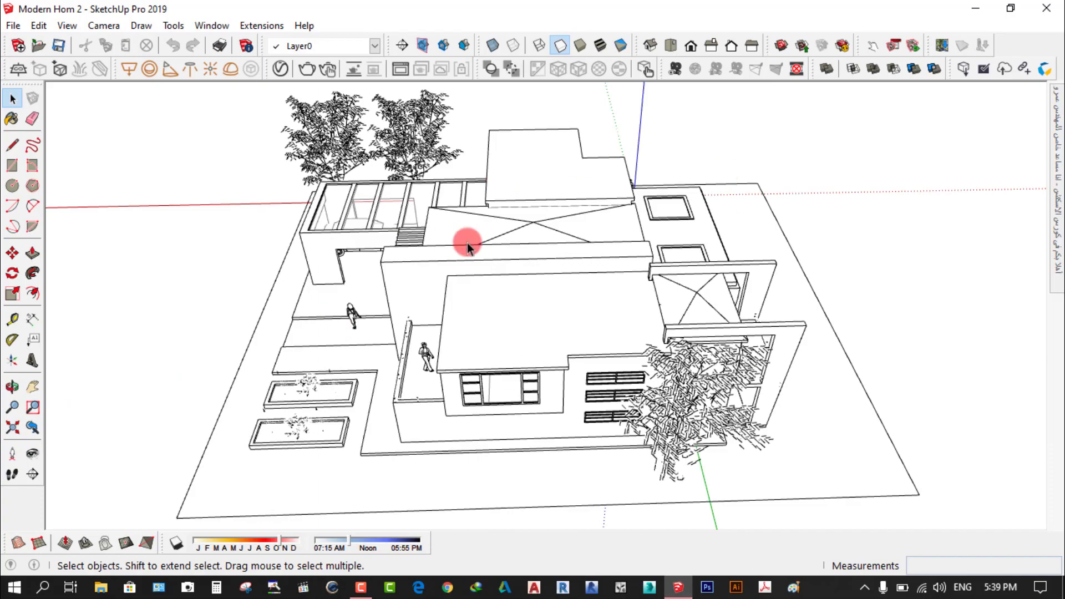
mouse_move(346, 251)
middle_down()
mouse_move(430, 332)
mouse_move(721, 309)
middle_up()
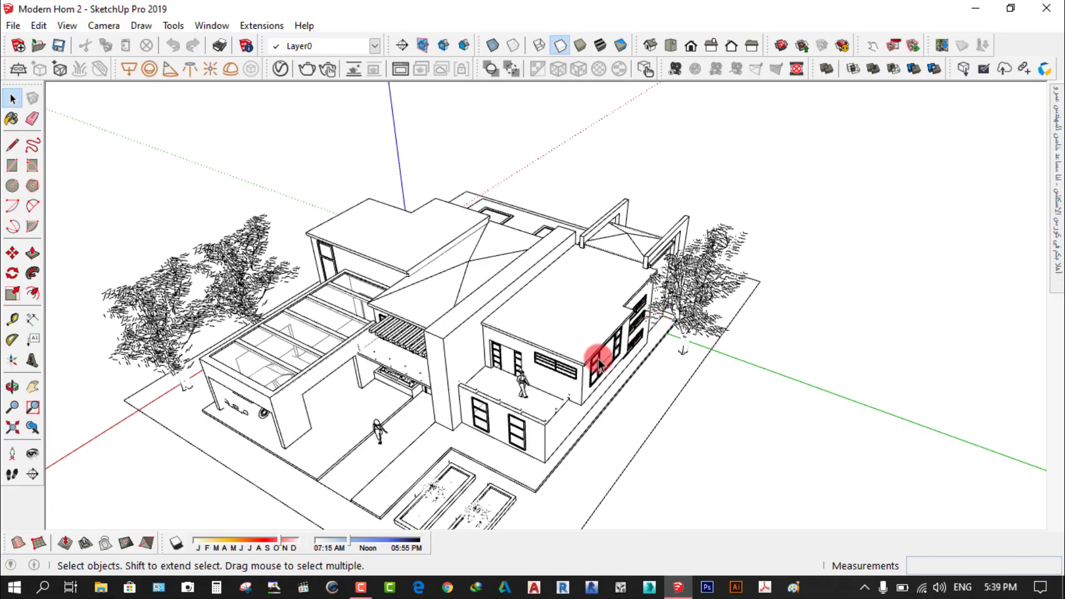
mouse_move(599, 363)
middle_down()
mouse_move(485, 357)
mouse_move(561, 421)
mouse_move(678, 309)
mouse_move(152, 375)
middle_up()
middle_click(414, 255)
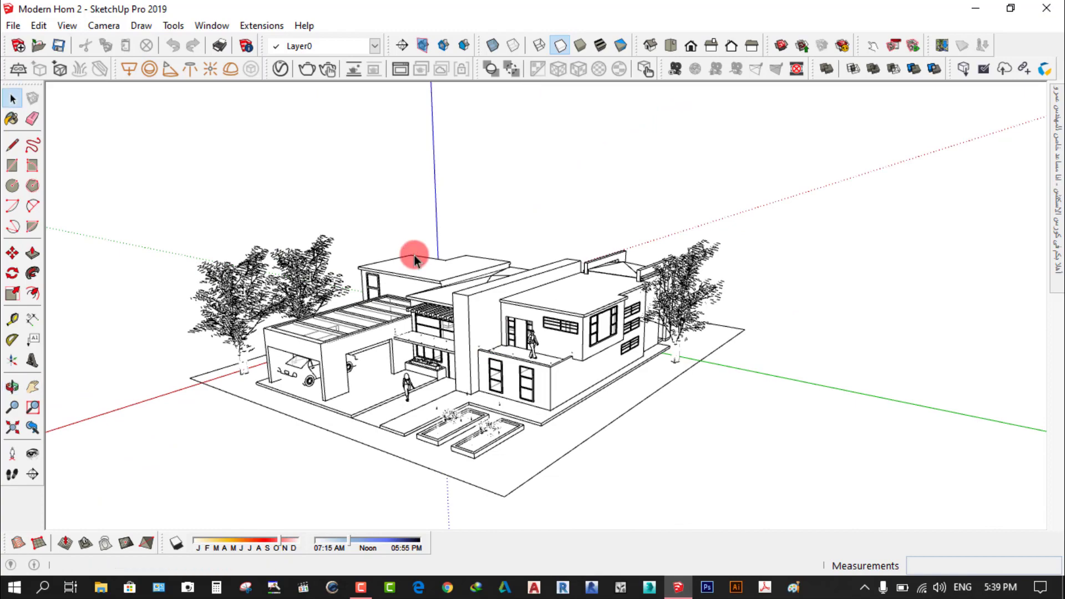
mouse_move(434, 241)
middle_down()
mouse_move(600, 281)
mouse_move(507, 288)
mouse_move(604, 269)
mouse_move(598, 255)
middle_up()
scroll(492, 242, down, 2)
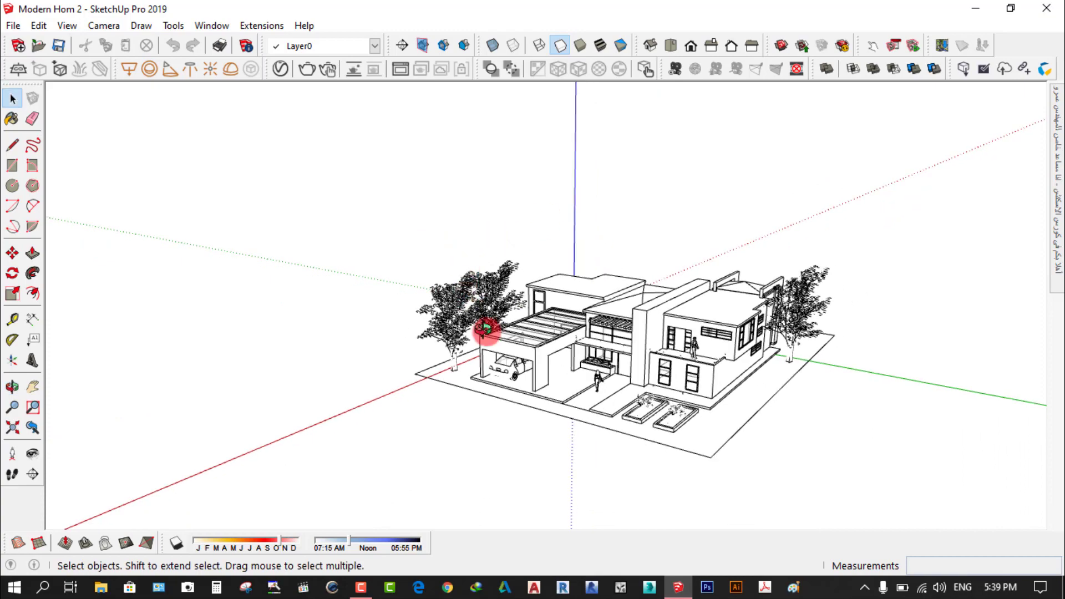
mouse_move(487, 328)
middle_down()
mouse_move(671, 361)
mouse_move(427, 273)
mouse_move(846, 397)
middle_up()
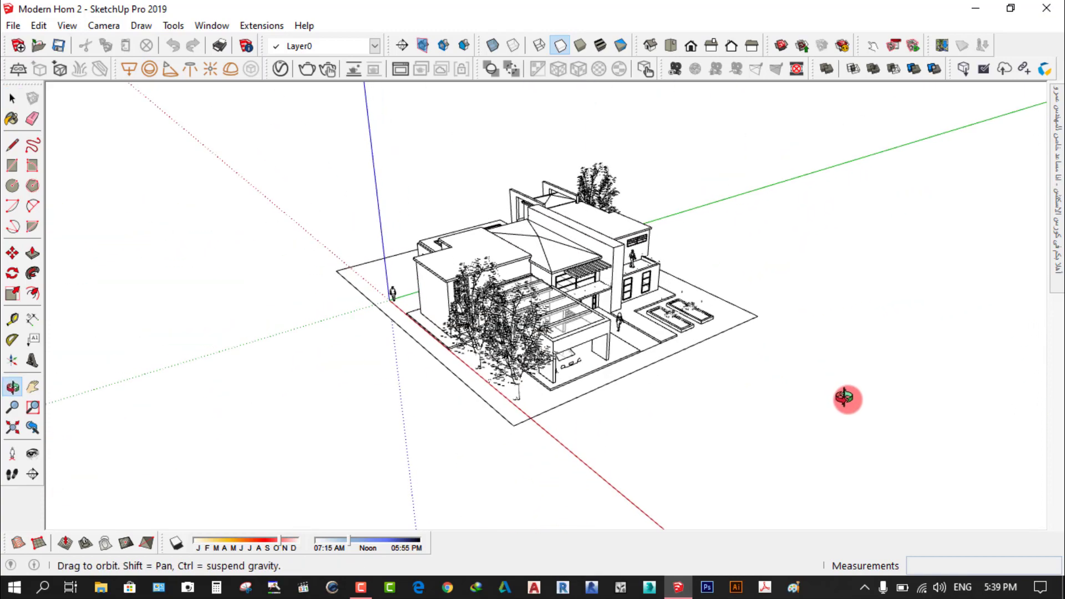
click(102, 25)
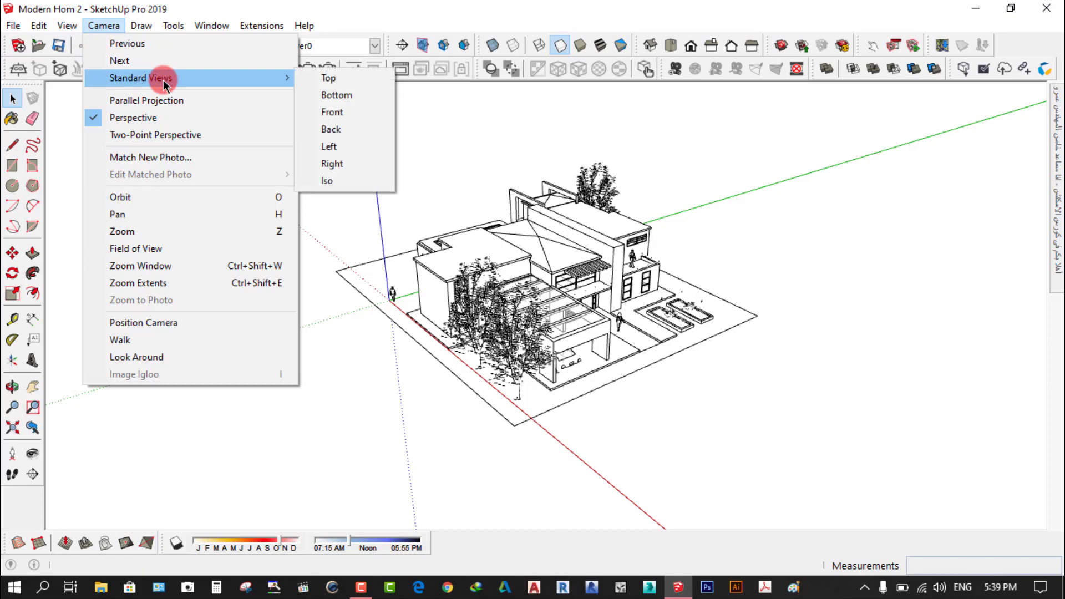
mouse_move(140, 78)
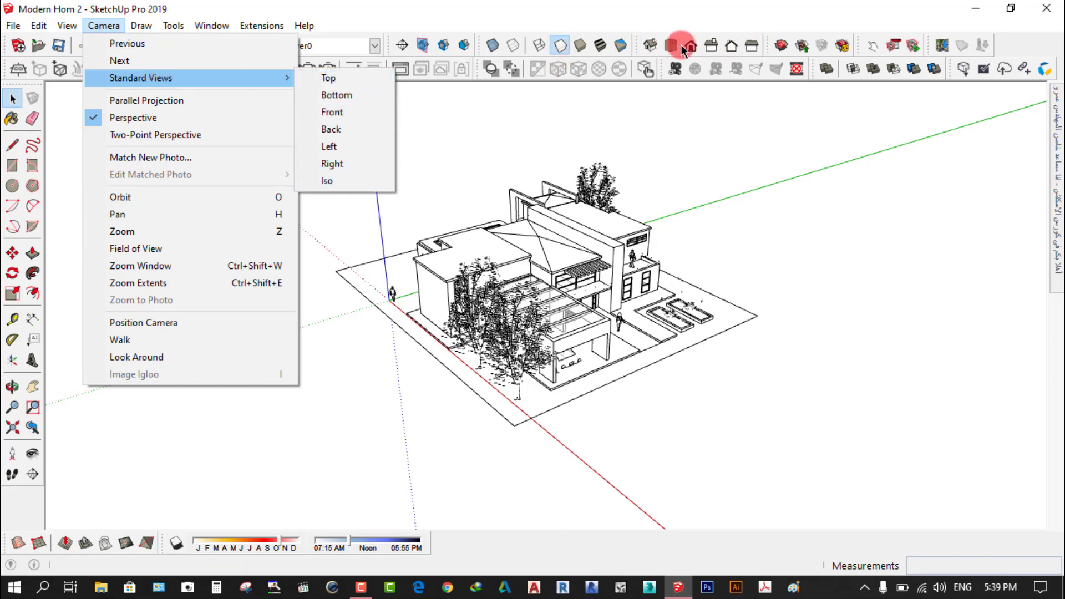
click(1020, 42)
right_click(1022, 42)
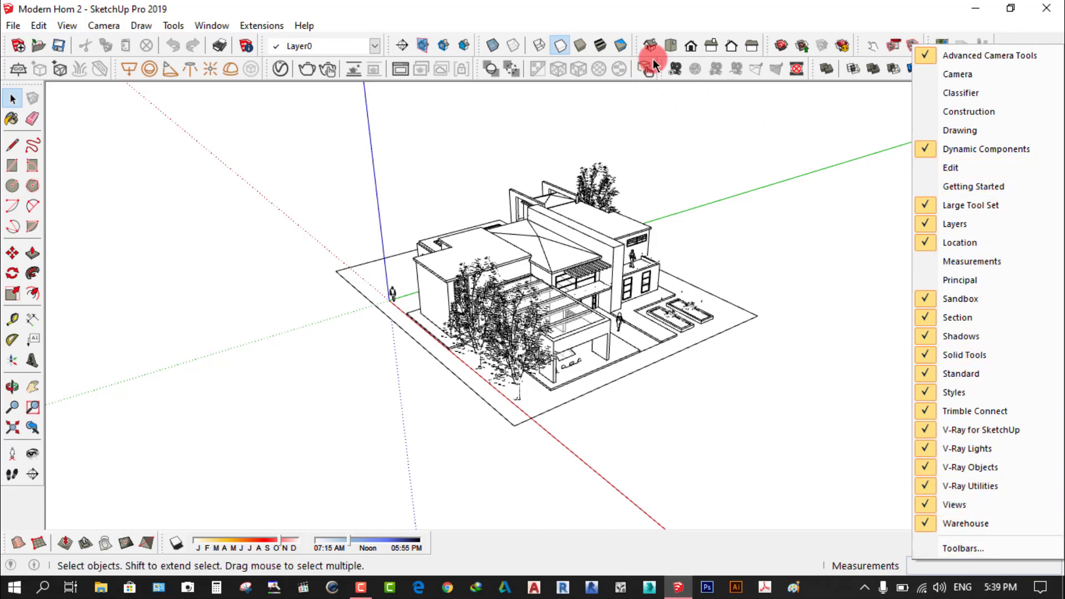
click(104, 30)
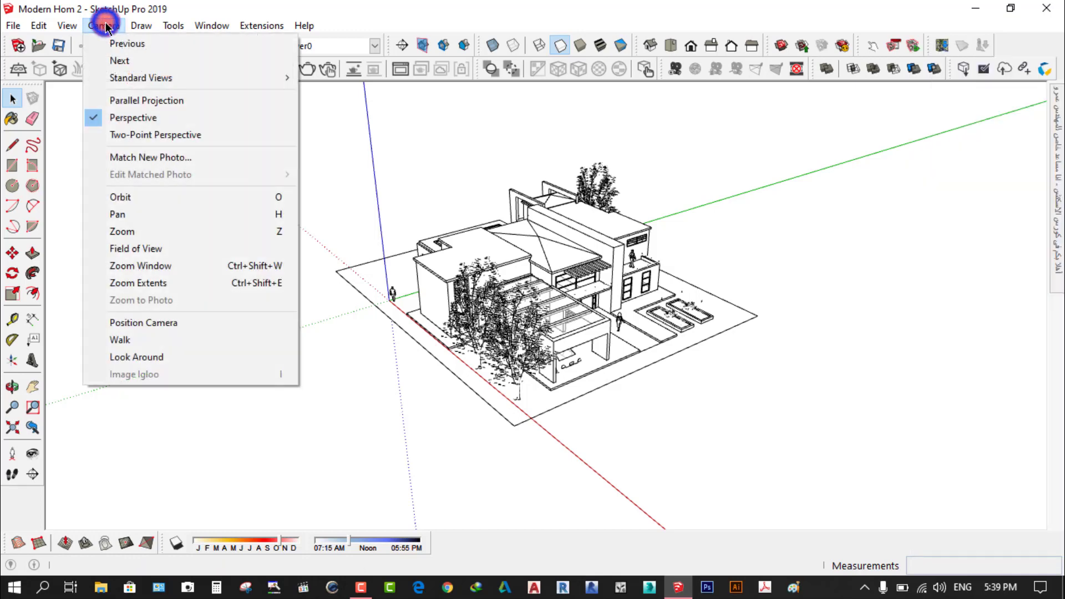
mouse_move(140, 77)
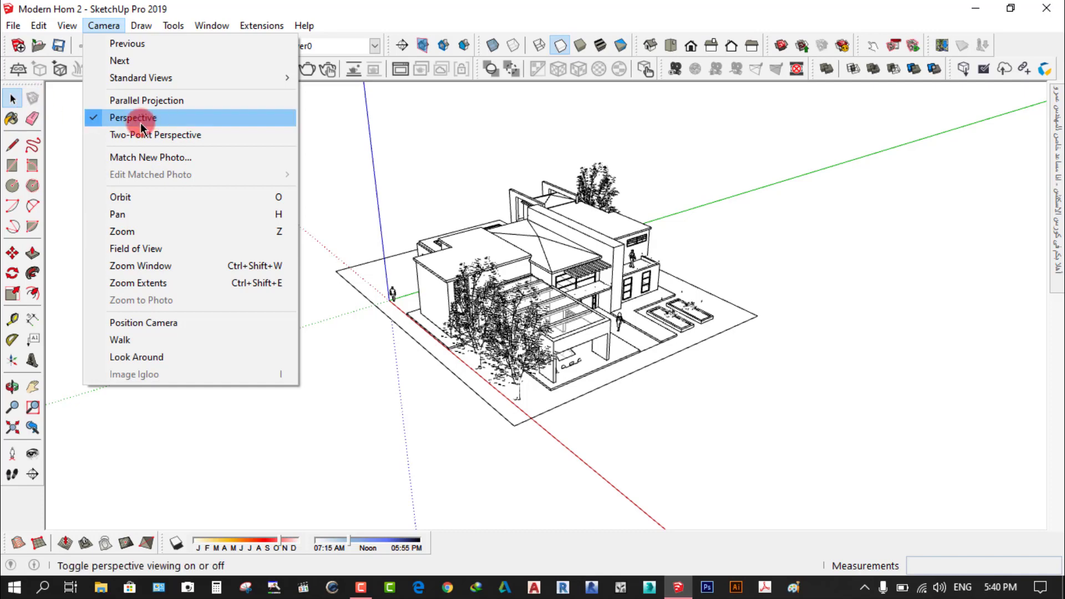
- Close the Camera menu, zoom and orbit to the house's other side, then reopen the Camera menu
click(359, 394)
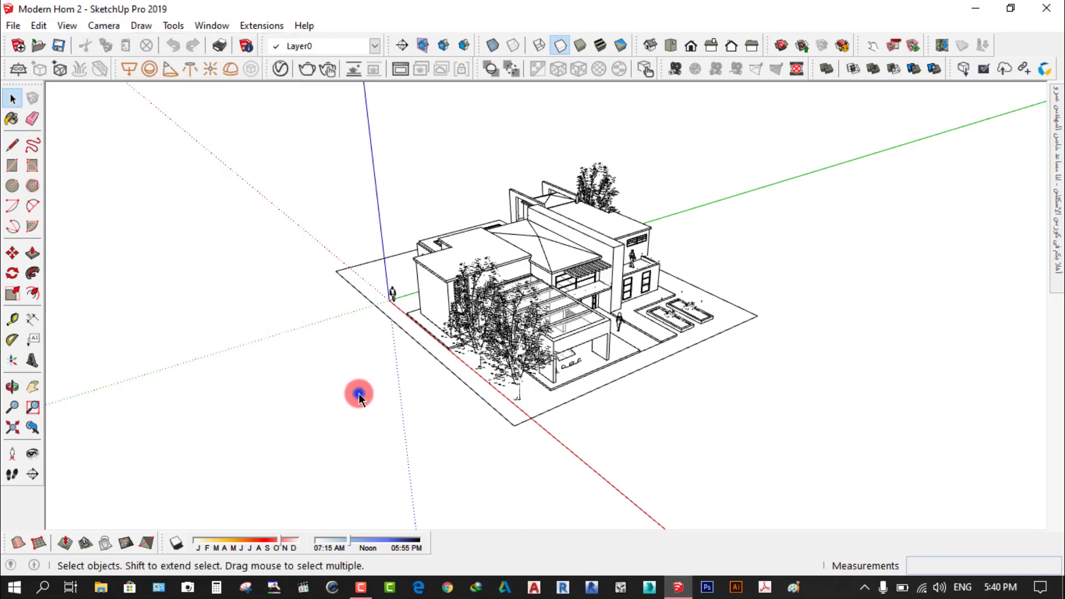
scroll(494, 269, up, 2)
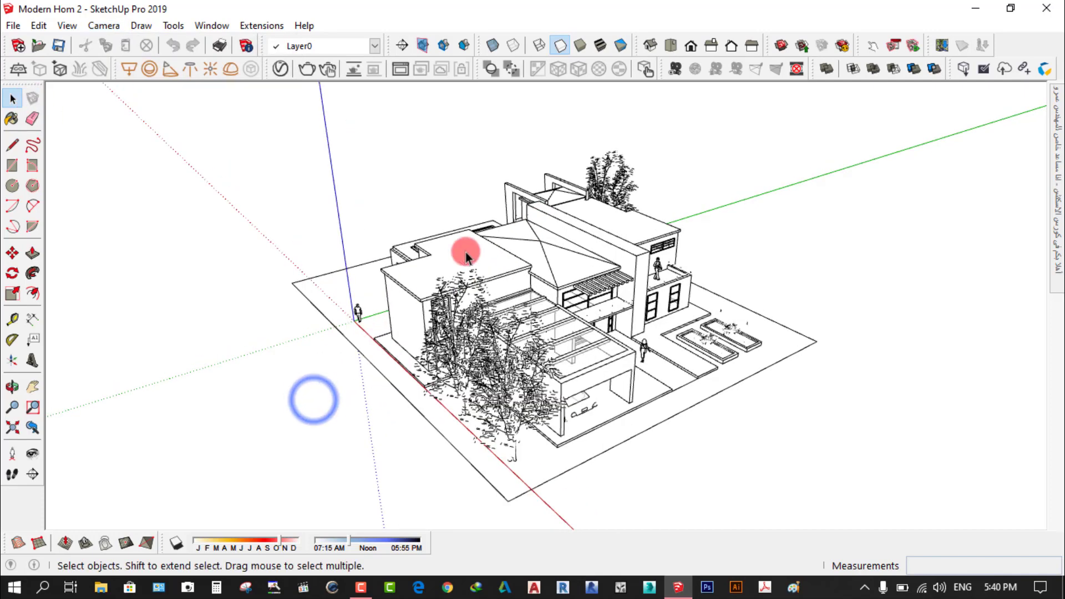
scroll(465, 277, up, 1)
scroll(465, 277, down, 1)
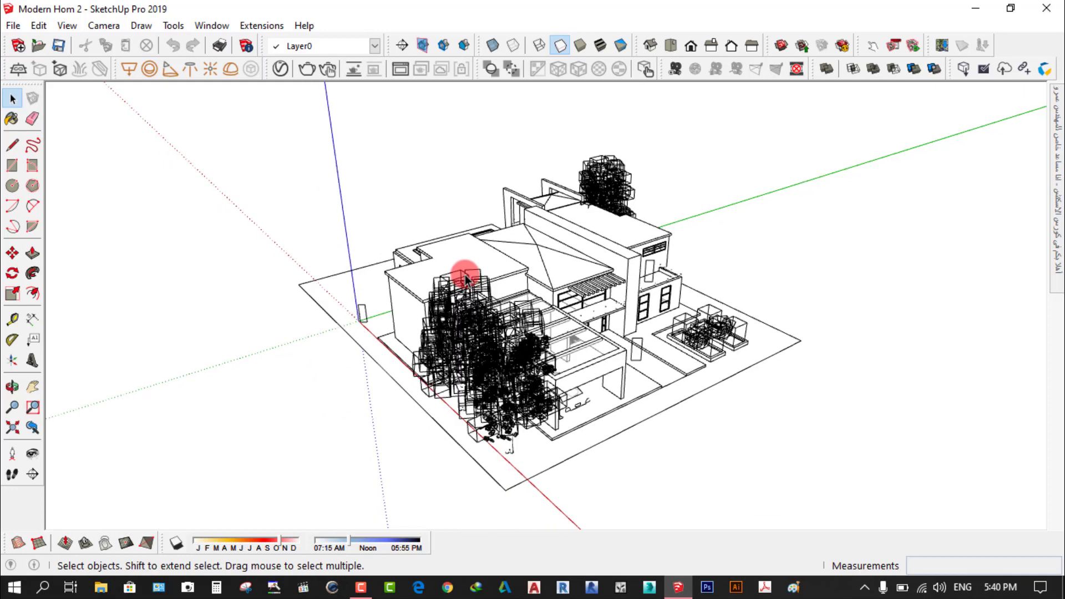
mouse_move(409, 303)
middle_down()
mouse_move(577, 317)
mouse_move(416, 293)
middle_up()
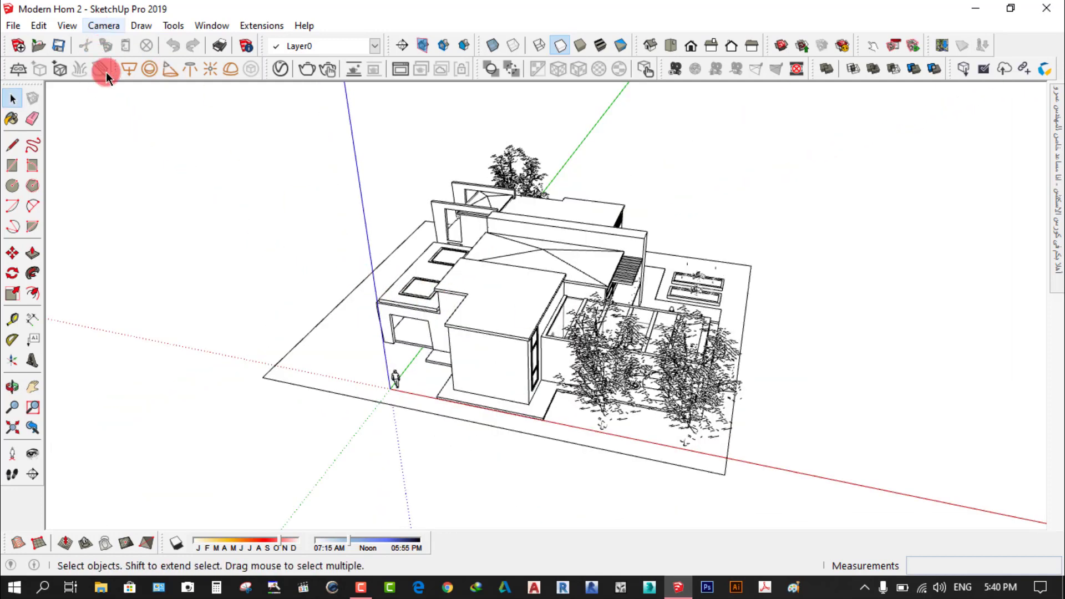
click(162, 231)
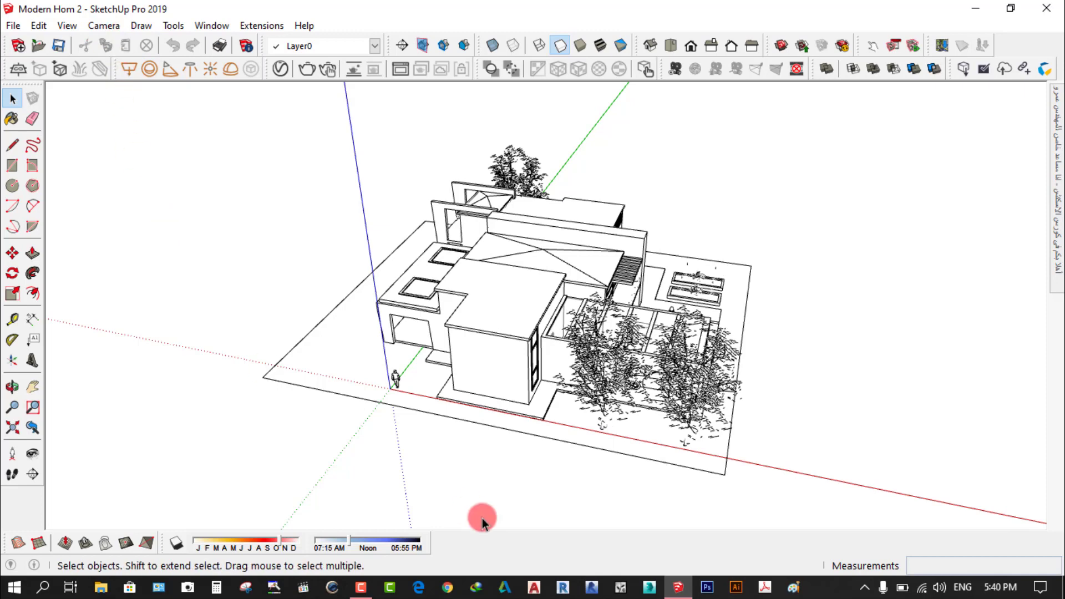
scroll(420, 418, up, 2)
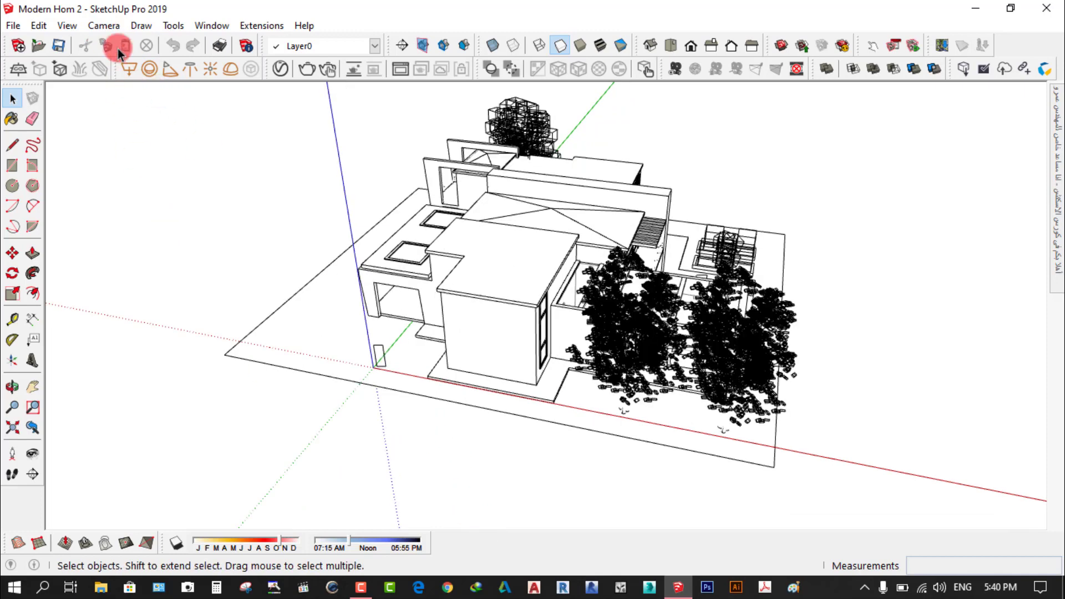
click(104, 25)
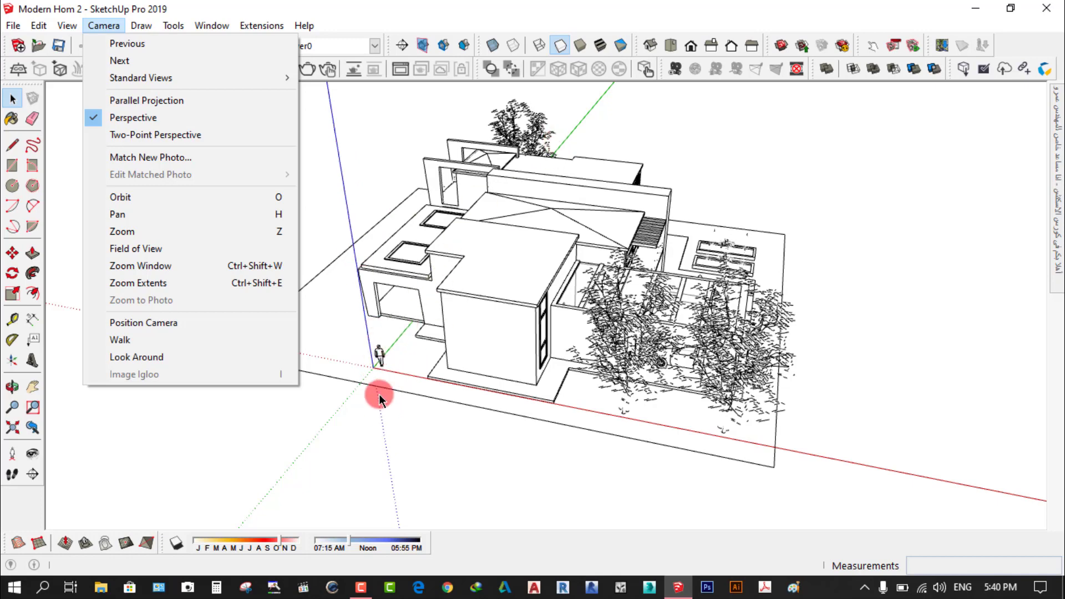
- Switch the camera to Parallel Projection and orbit the house to new isometric angles
click(137, 101)
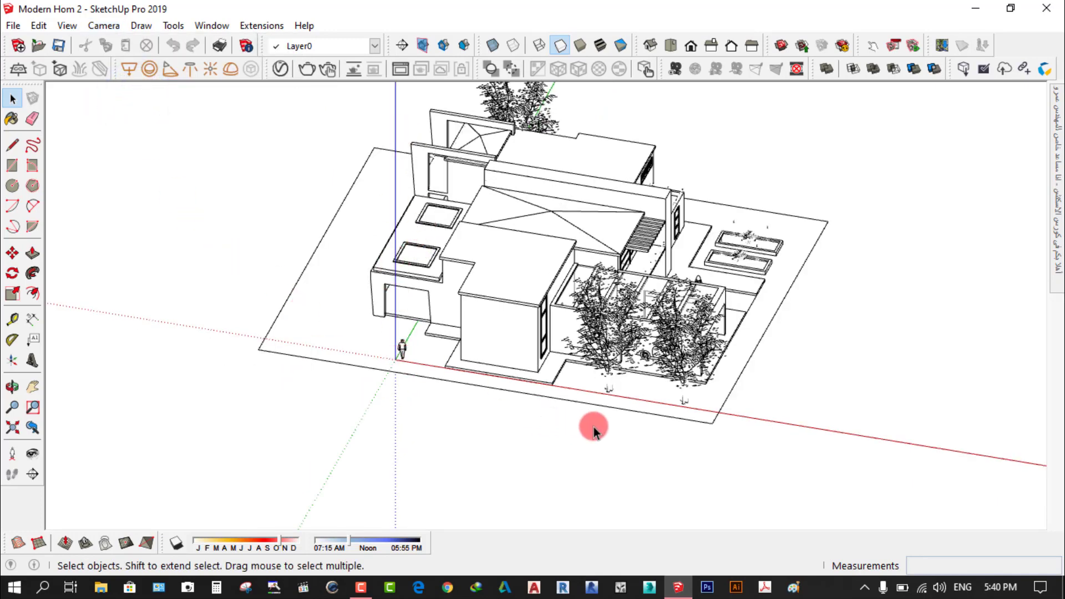
mouse_move(593, 427)
middle_down()
mouse_move(458, 408)
mouse_move(373, 266)
middle_up()
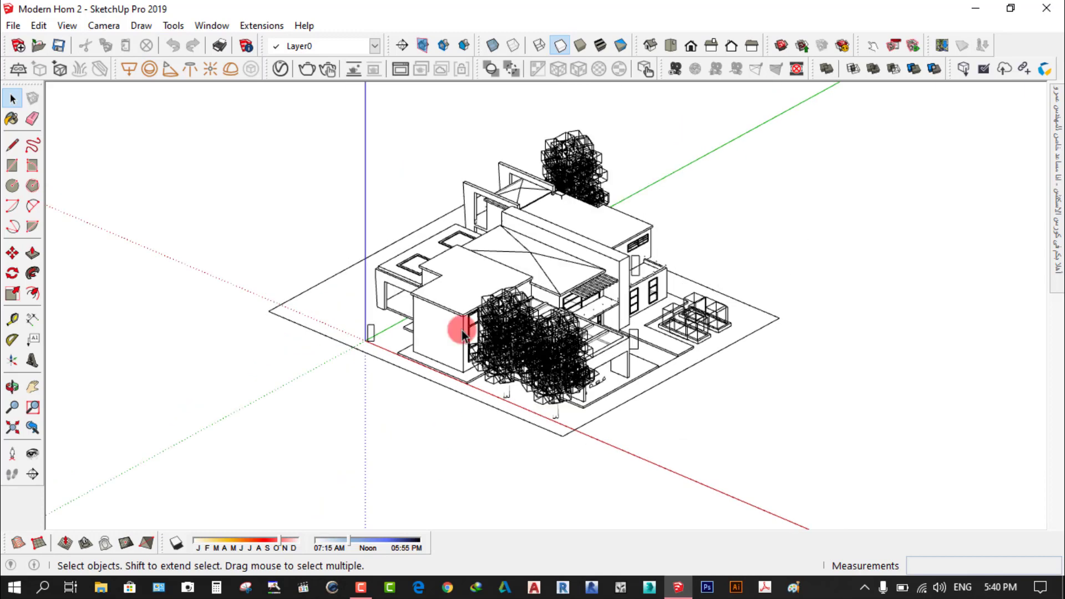
scroll(488, 211, up, 2)
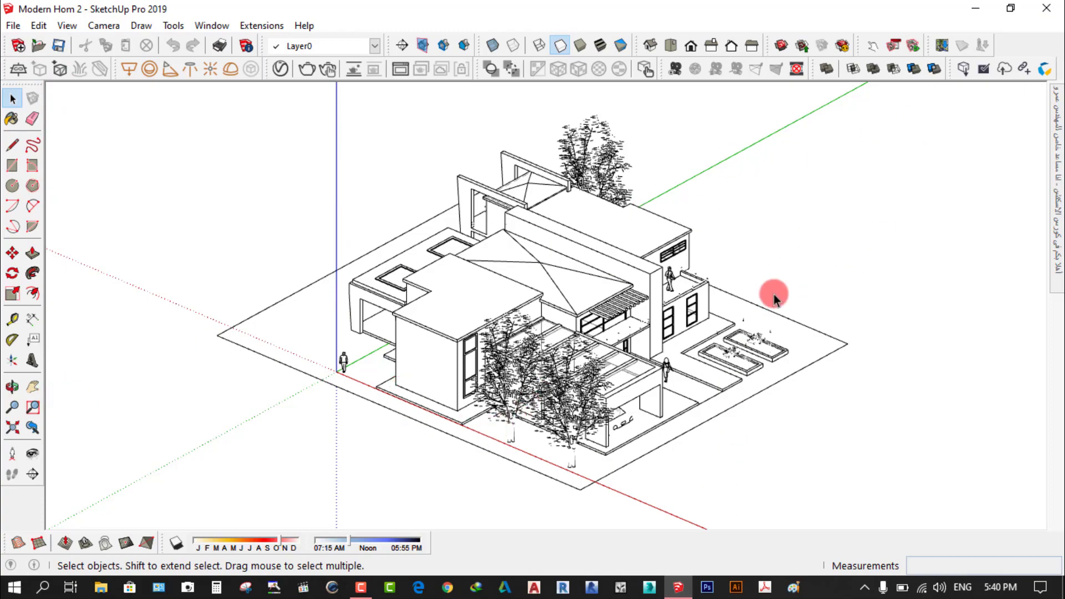
mouse_move(774, 294)
middle_down()
mouse_move(659, 304)
mouse_move(677, 375)
mouse_move(830, 364)
mouse_move(542, 408)
mouse_move(696, 423)
middle_up()
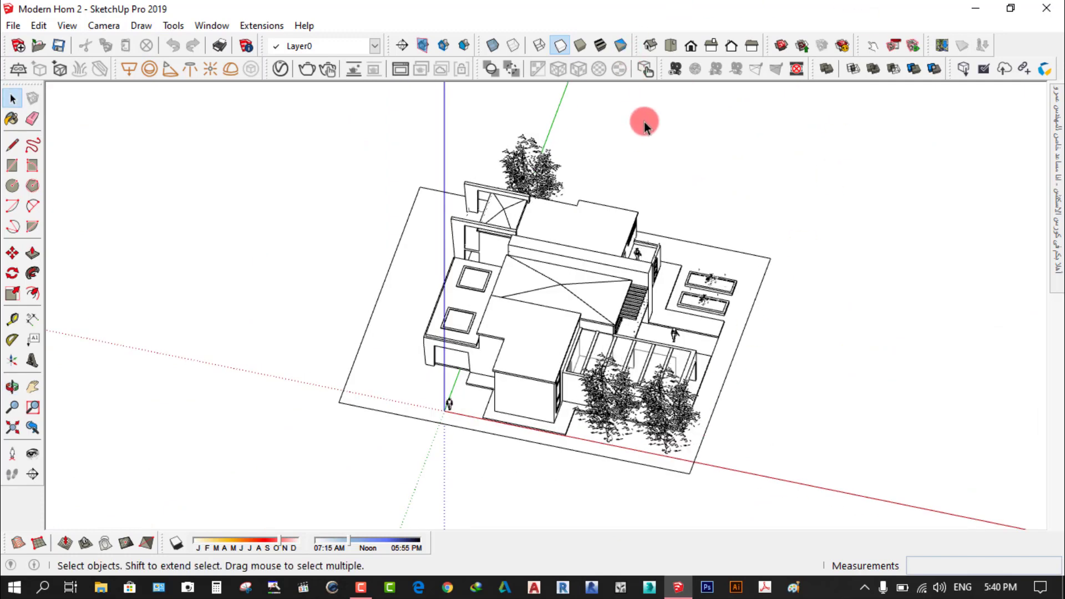
- Switch to the Top view, looking straight down on the house, and adjust the zoom
click(671, 50)
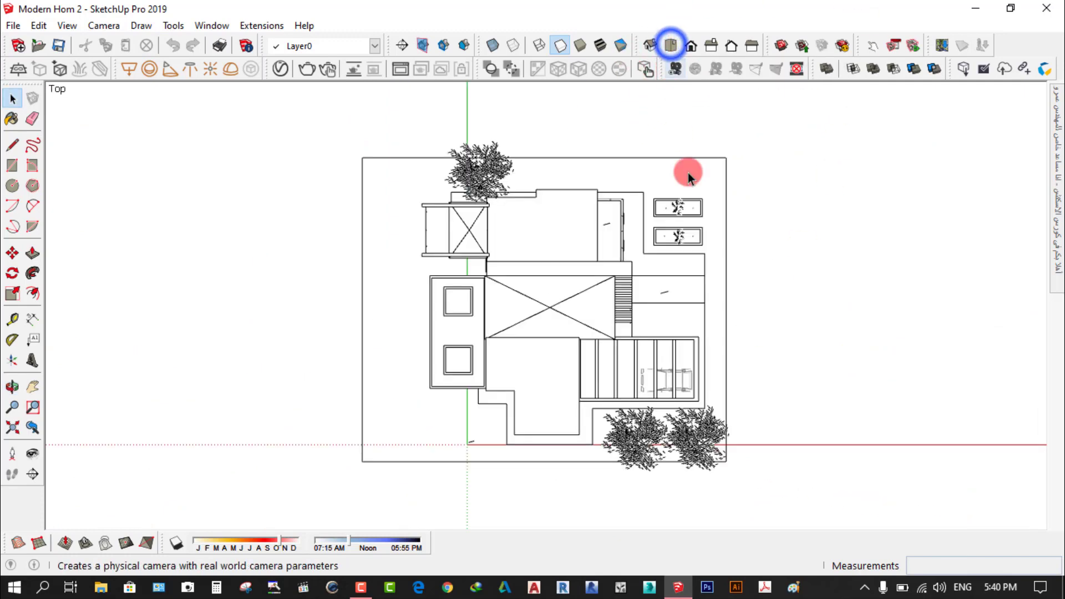
scroll(454, 334, down, 2)
scroll(453, 334, down, 1)
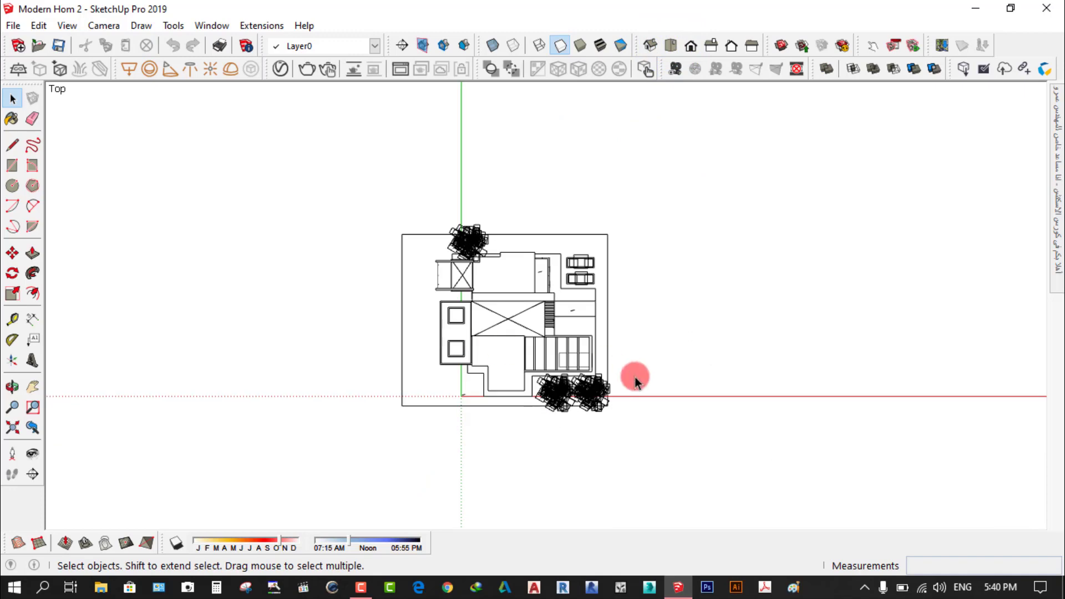
scroll(634, 377, up, 2)
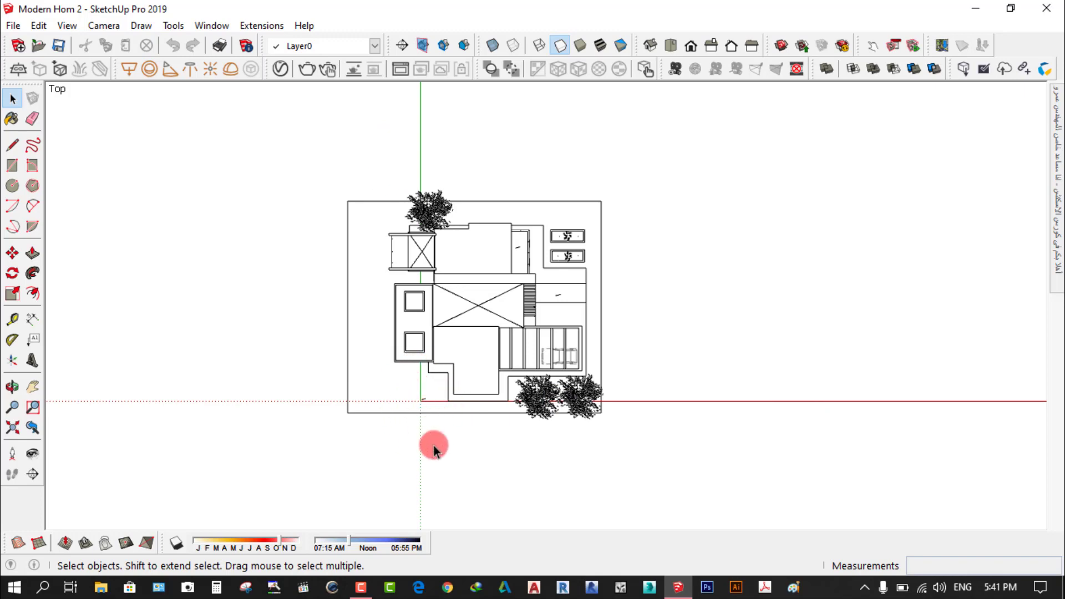
- Try Perspective on the plan, then return to Parallel Projection and tilt it slightly
click(99, 26)
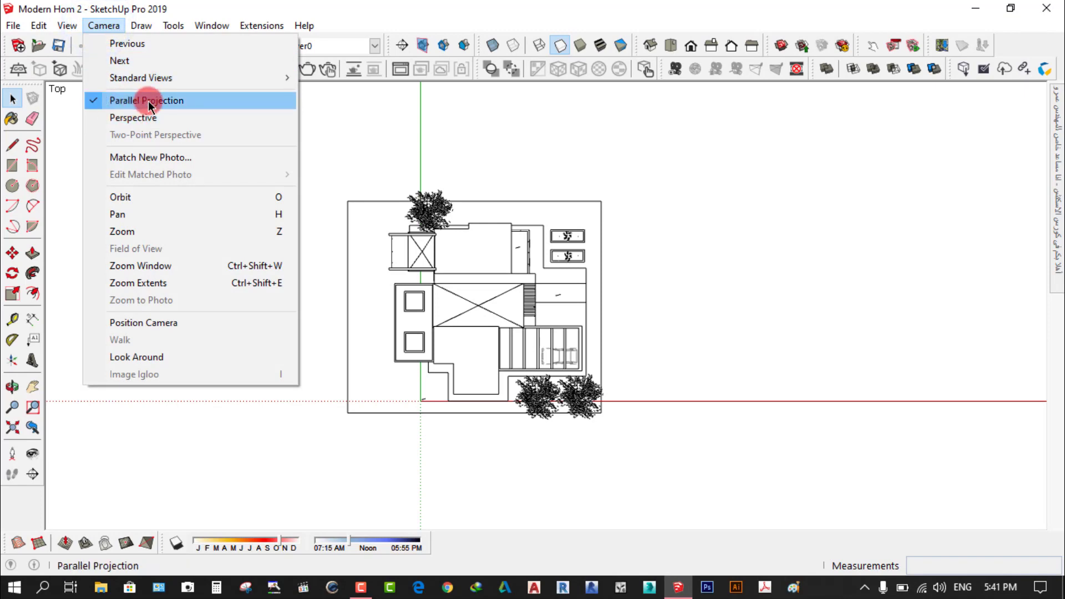
click(138, 117)
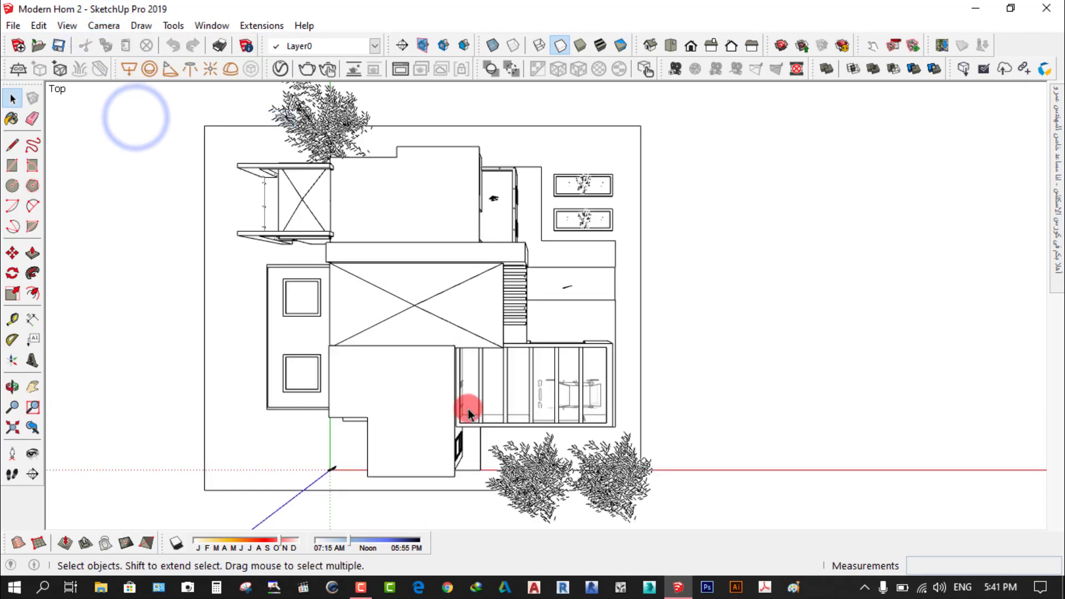
scroll(438, 386, down, 2)
scroll(404, 461, up, 1)
scroll(388, 438, up, 1)
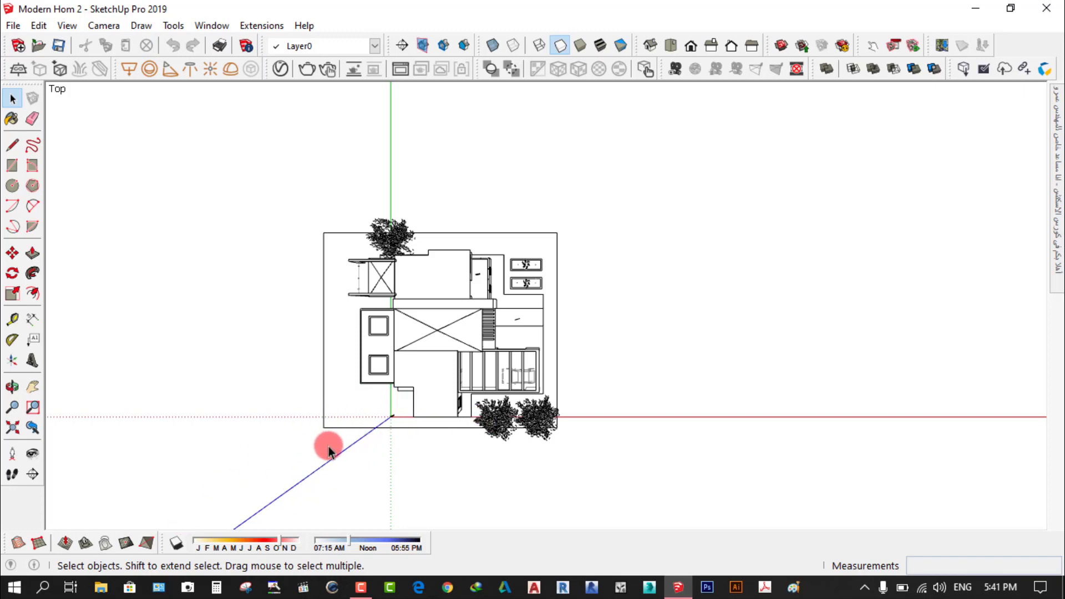
click(103, 26)
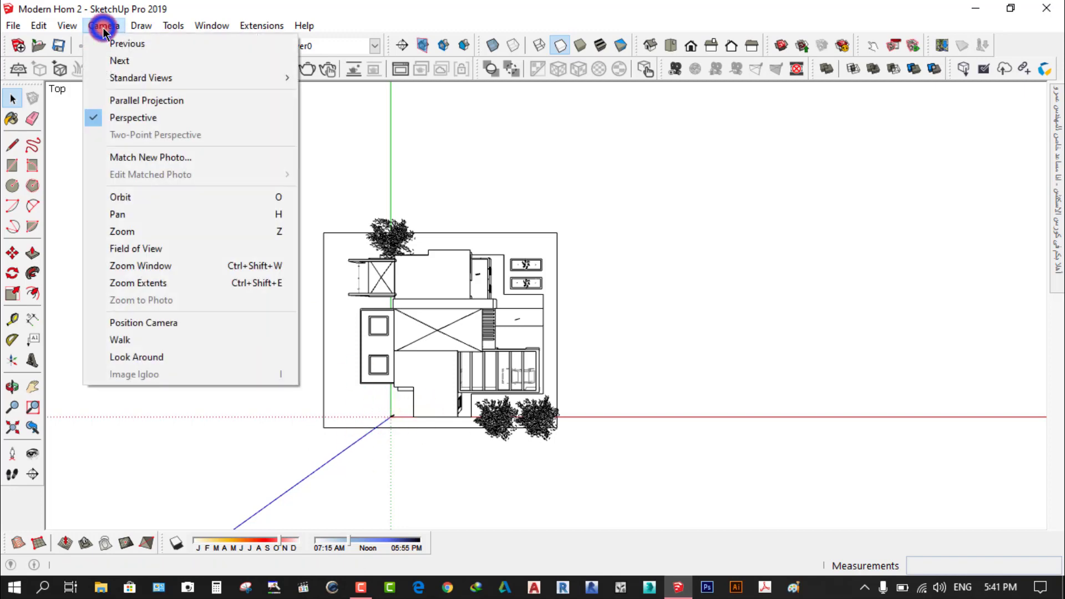
click(143, 104)
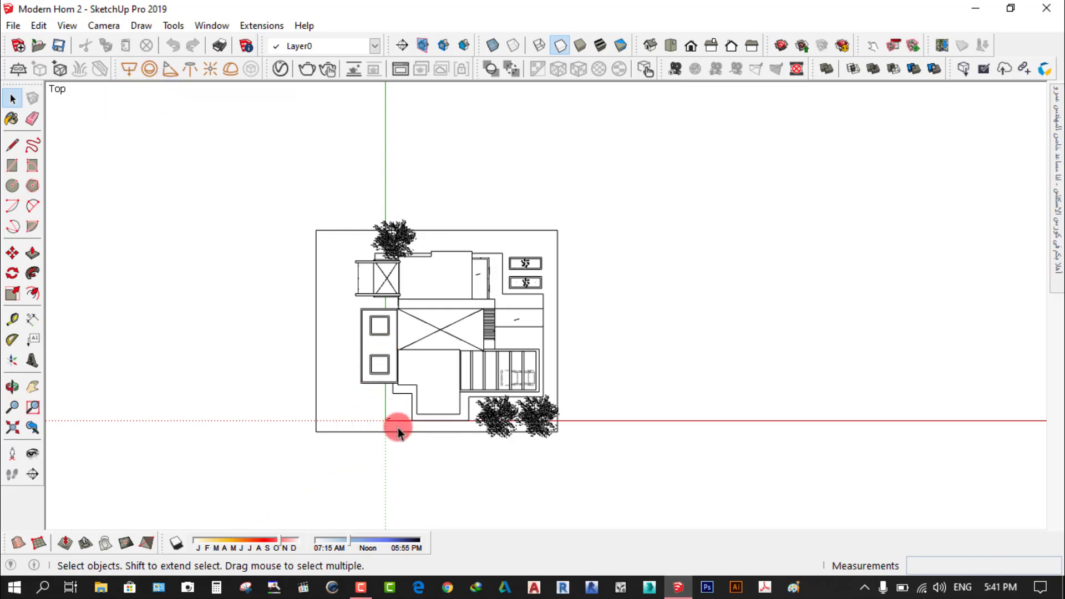
mouse_move(522, 438)
middle_down()
mouse_move(530, 432)
mouse_move(304, 376)
mouse_move(660, 328)
mouse_move(571, 399)
mouse_move(125, 342)
mouse_move(452, 374)
mouse_move(302, 266)
mouse_move(336, 177)
middle_up()
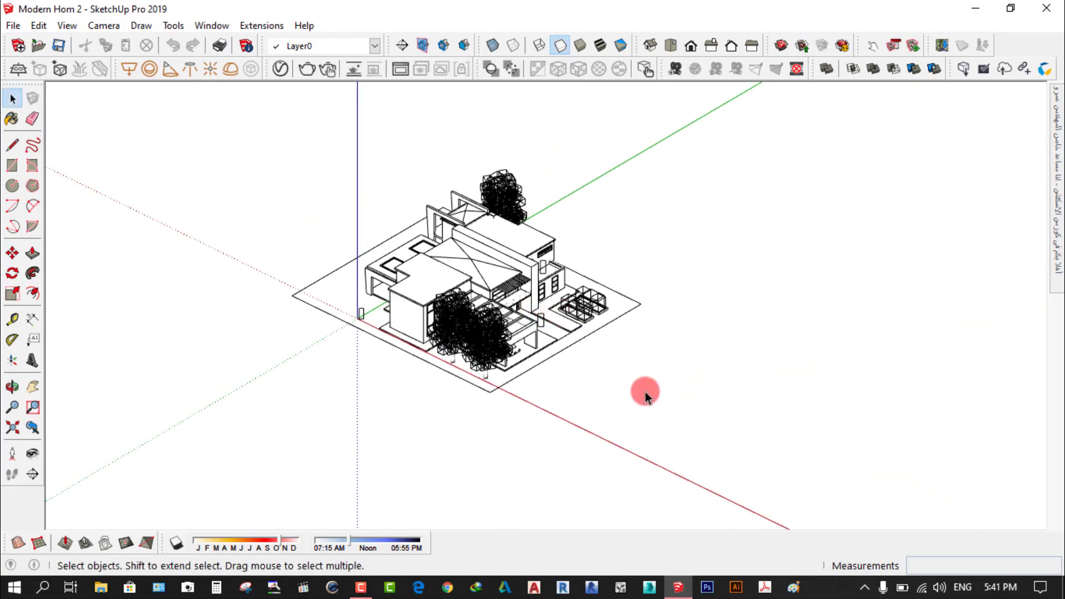
- Draw two connected lines forming an L-shape in empty space right of the house
middle_drag(644, 392, 342, 215)
click(14, 146)
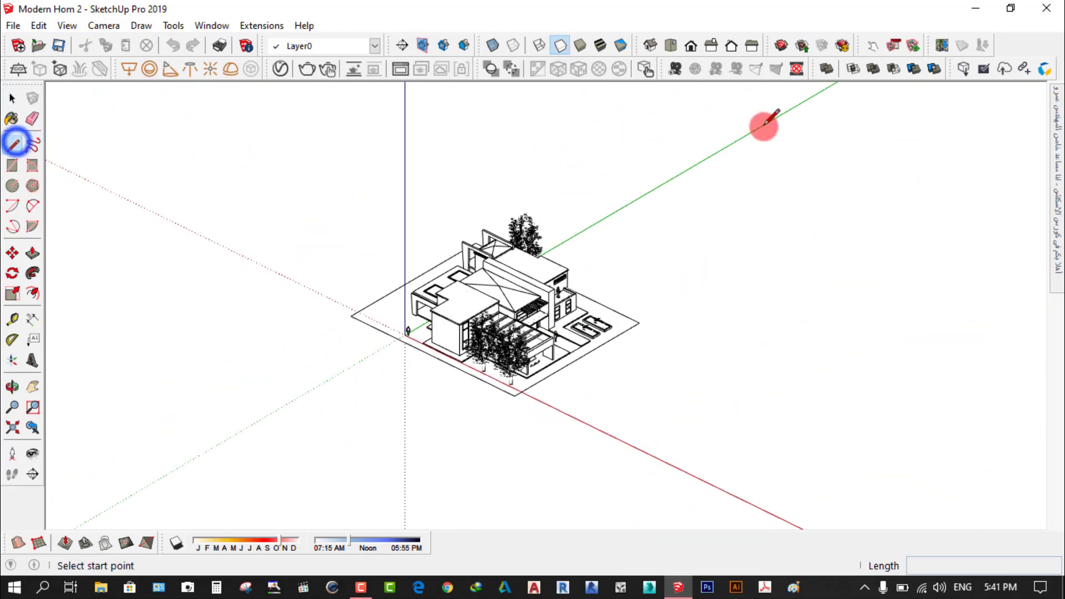
click(838, 198)
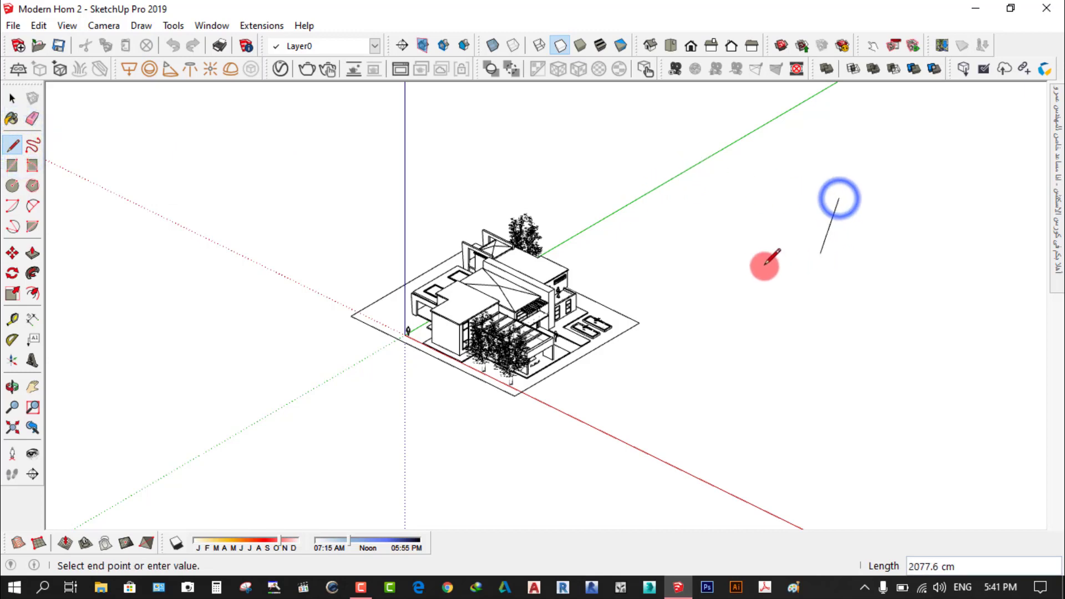
click(689, 284)
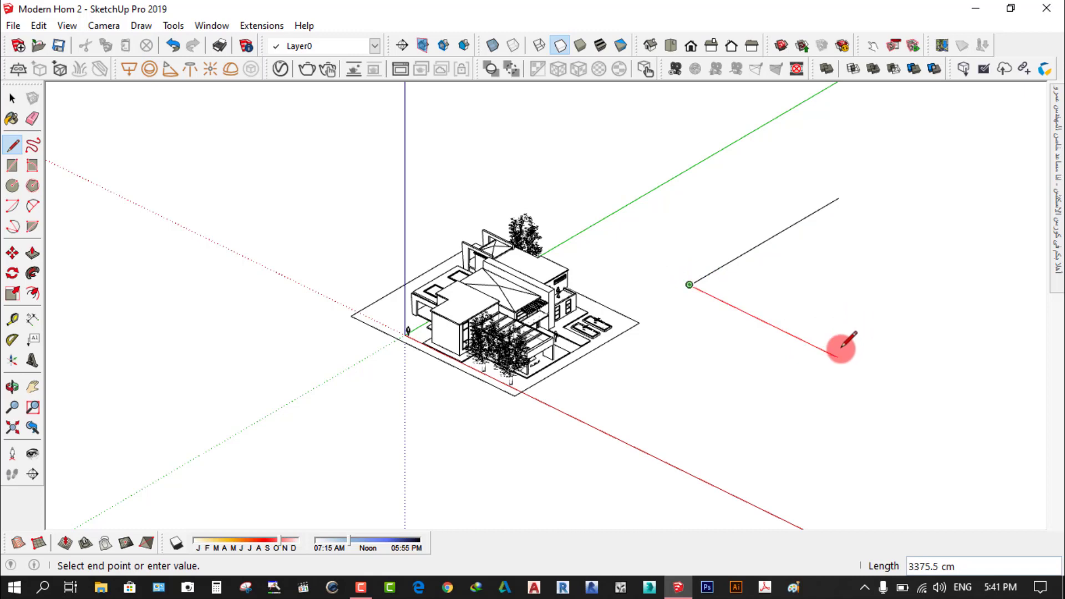
click(837, 349)
click(16, 101)
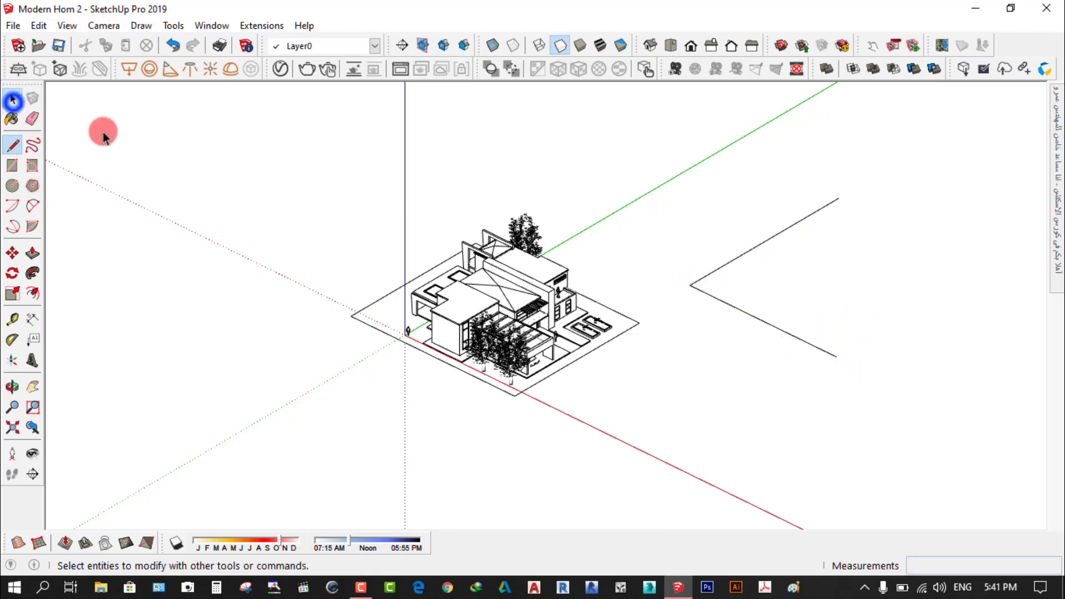
click(639, 278)
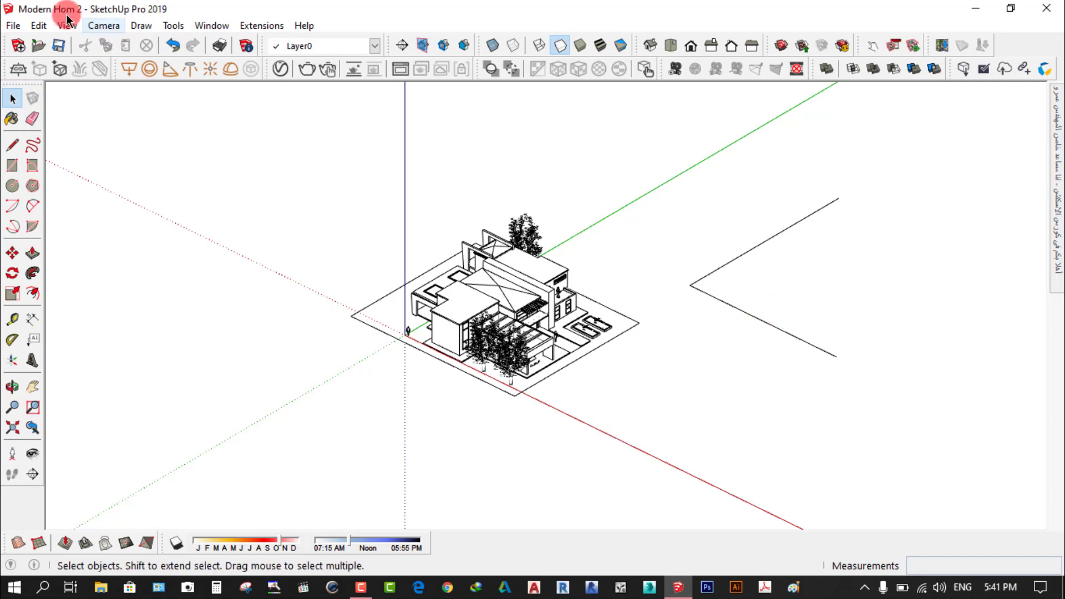
click(104, 25)
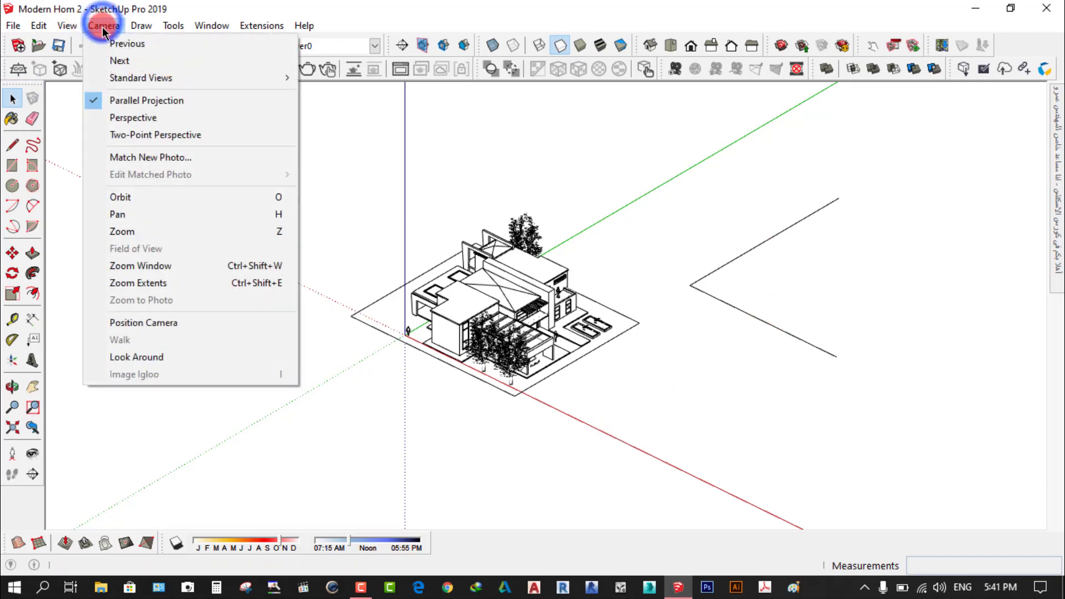
- Switch the camera to Perspective, then to Two-Point Perspective, and re-centre the model
click(138, 117)
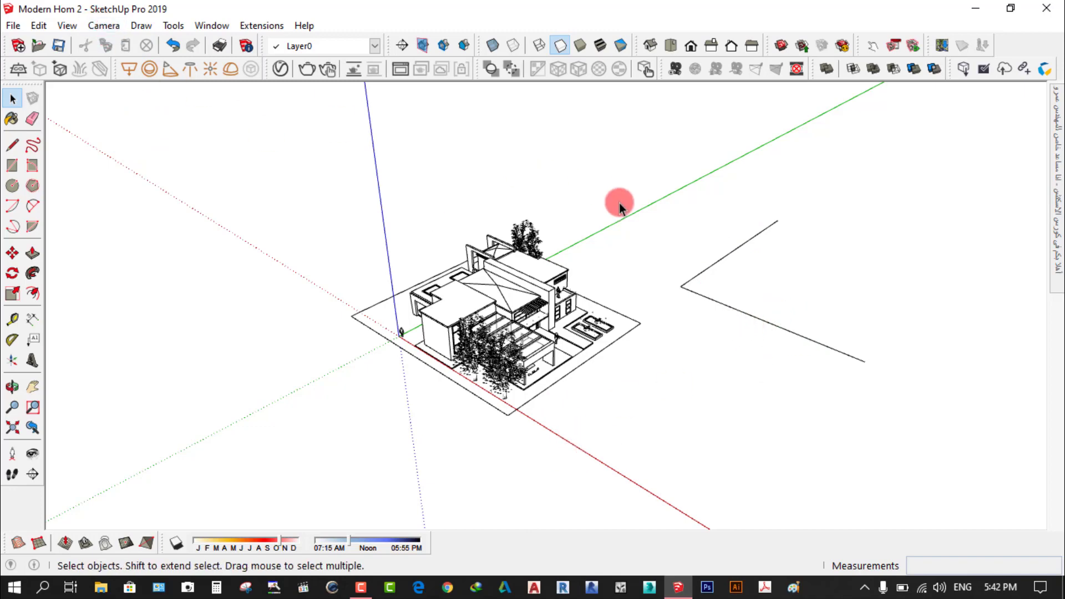
click(786, 206)
click(678, 216)
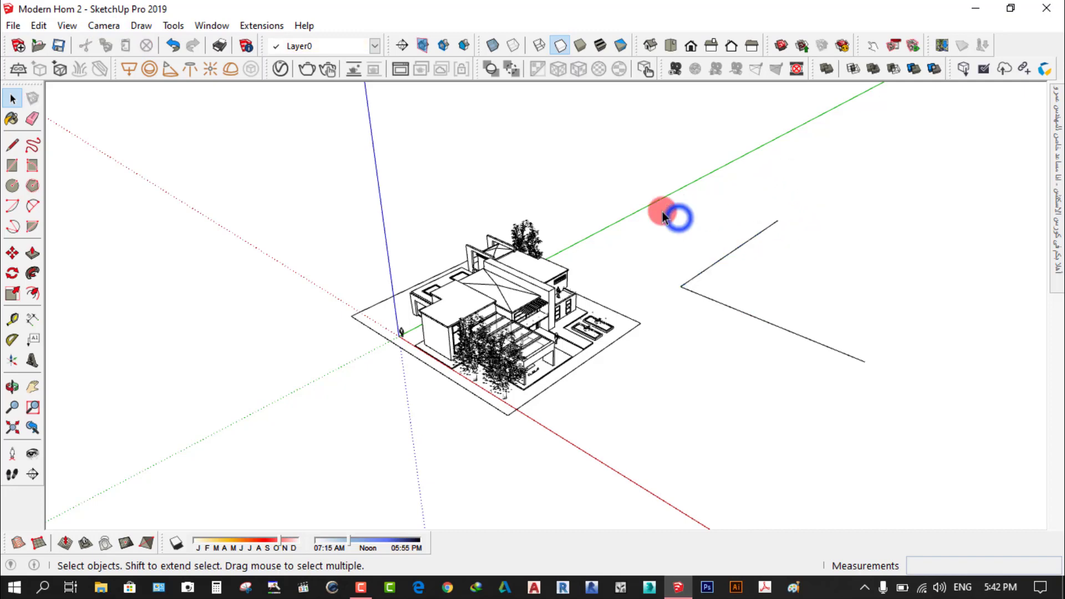
click(101, 26)
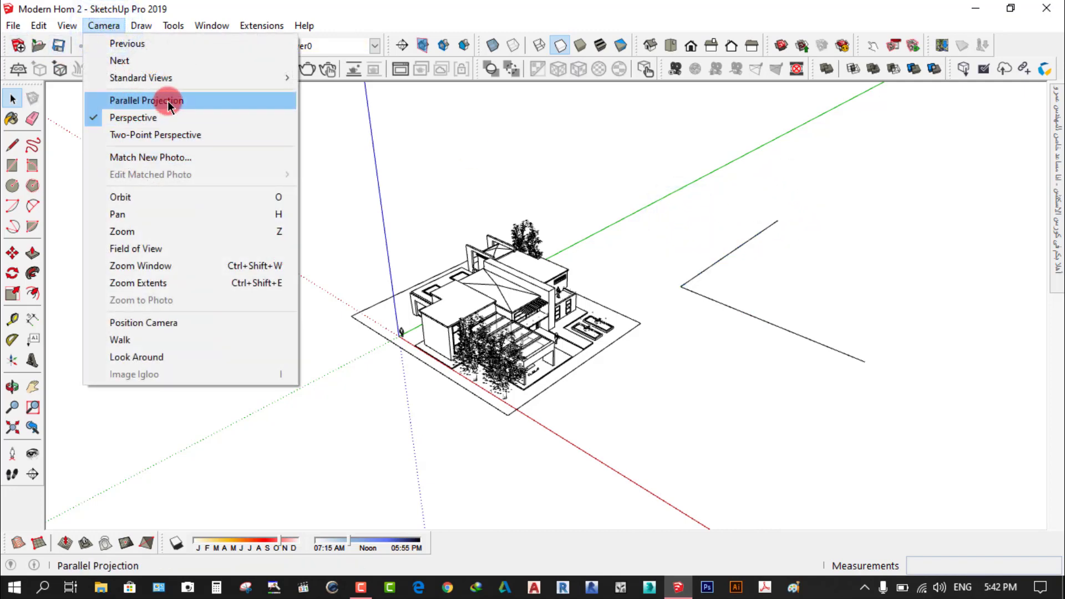
click(182, 135)
mouse_move(465, 309)
mouse_down()
mouse_move(480, 288)
mouse_move(532, 423)
mouse_move(534, 244)
mouse_up()
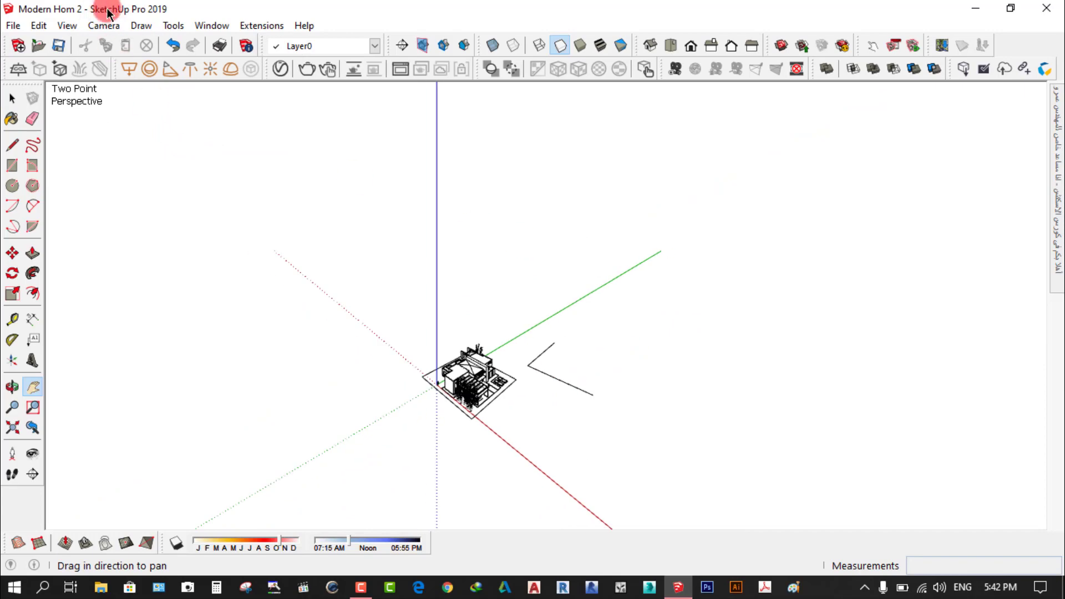
- Switch the camera to regular Perspective and orbit to a new angle on the house
click(104, 26)
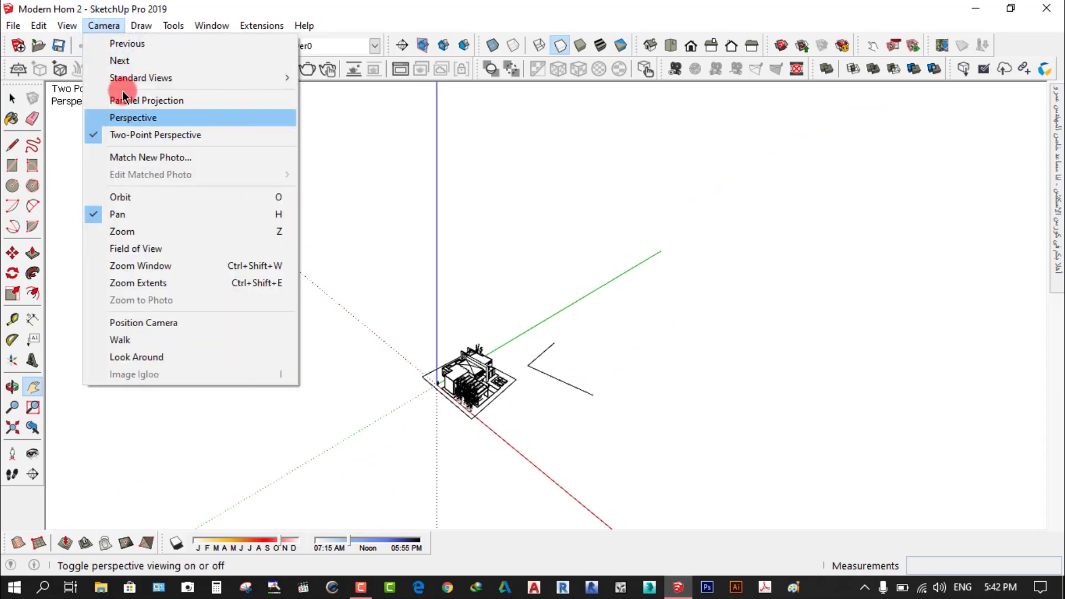
click(131, 118)
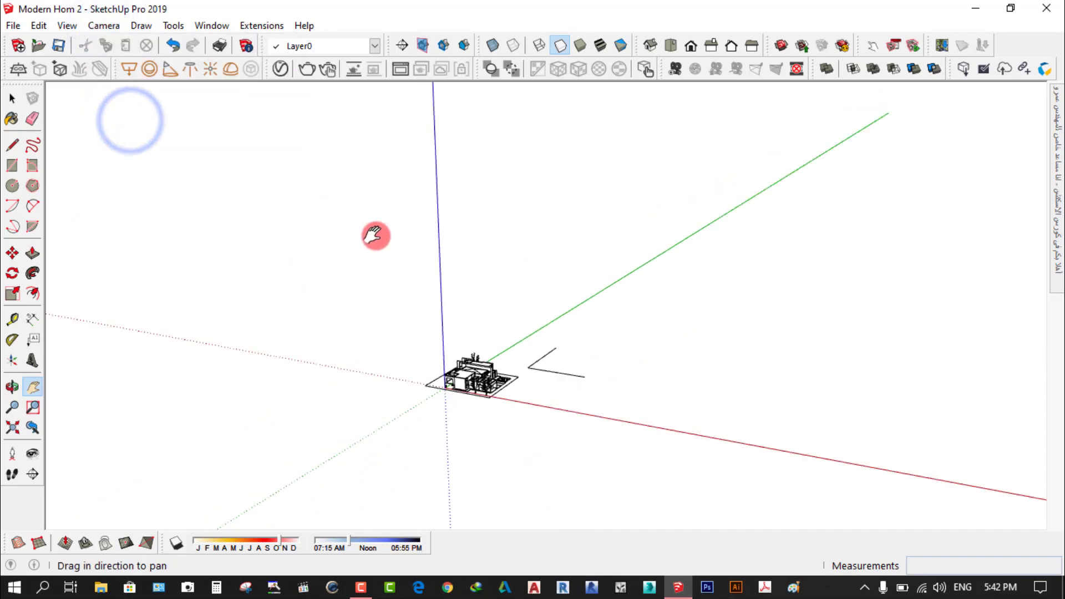
scroll(600, 397, up, 3)
mouse_move(480, 327)
middle_down()
mouse_move(514, 361)
mouse_move(509, 378)
middle_up()
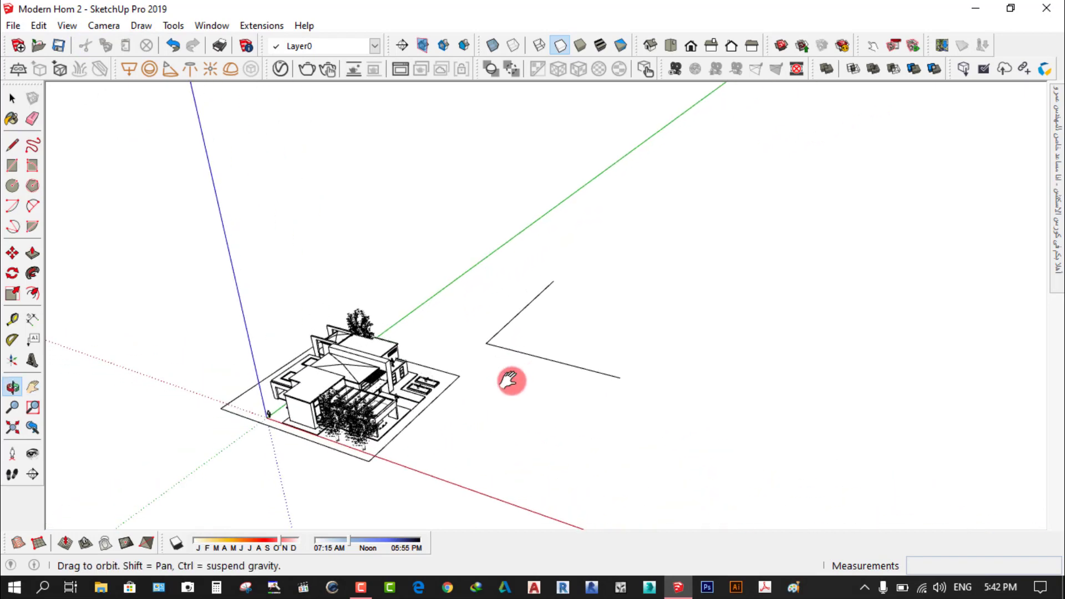
- Return the camera to Parallel Projection and zoom in closer on the house
click(112, 25)
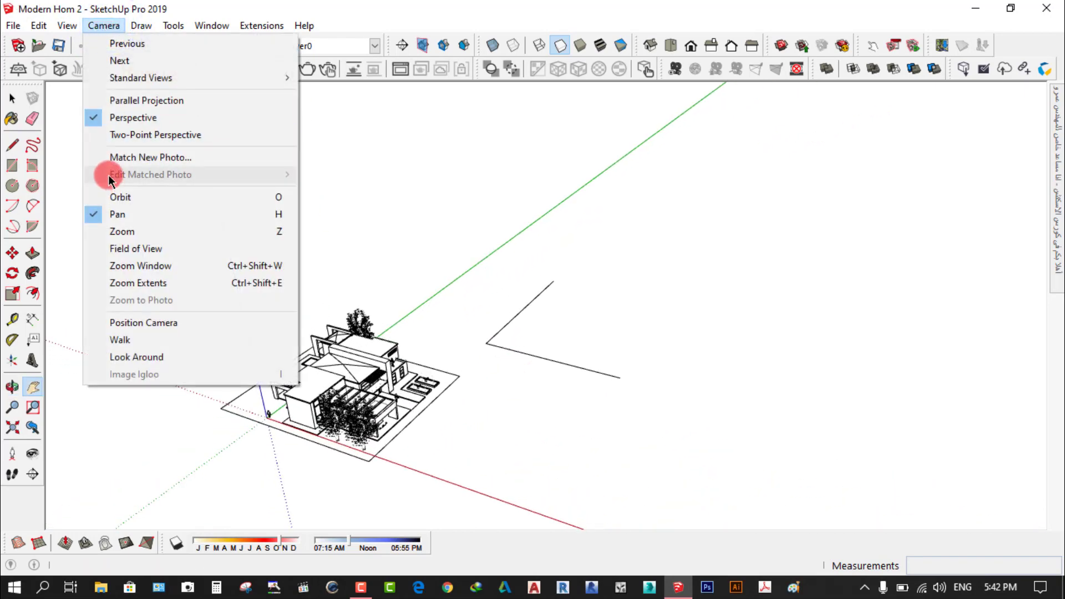
click(174, 105)
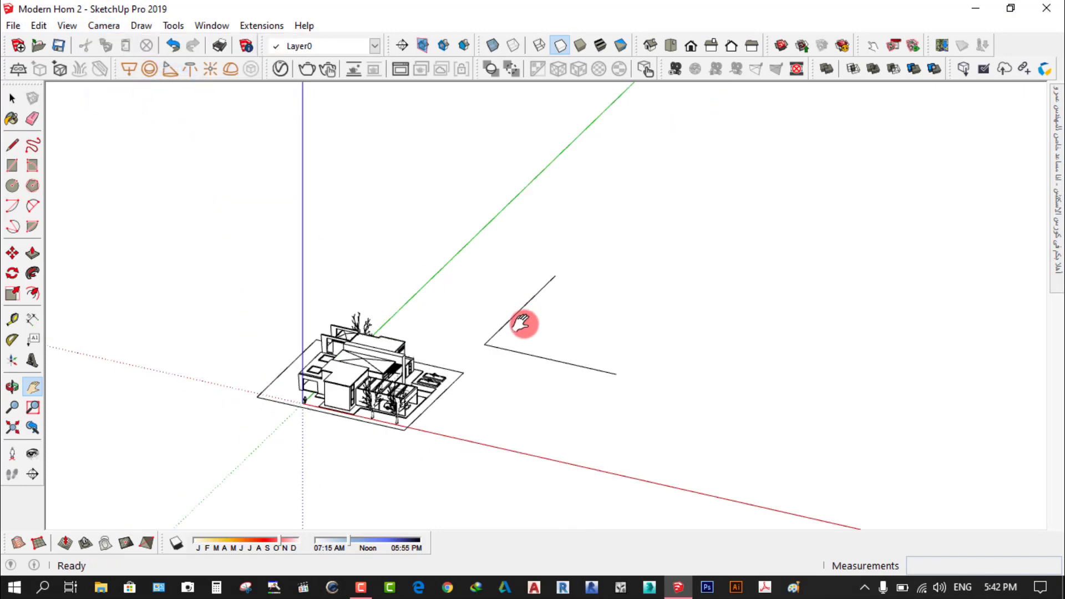
scroll(522, 323, up, 2)
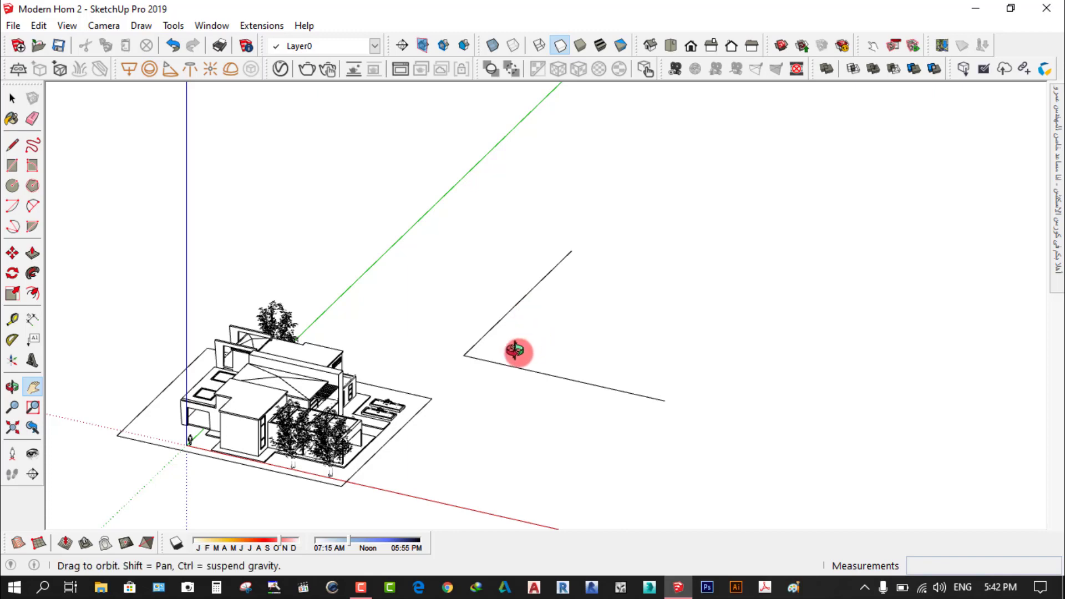
mouse_move(516, 352)
middle_down()
mouse_move(411, 381)
mouse_move(460, 331)
middle_up()
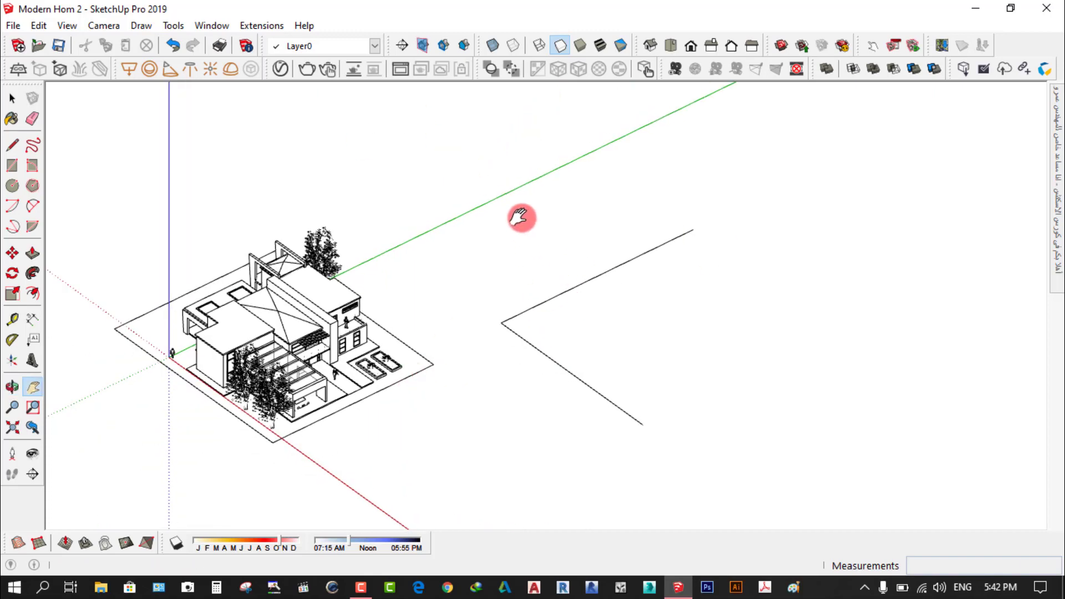
scroll(309, 369, up, 1)
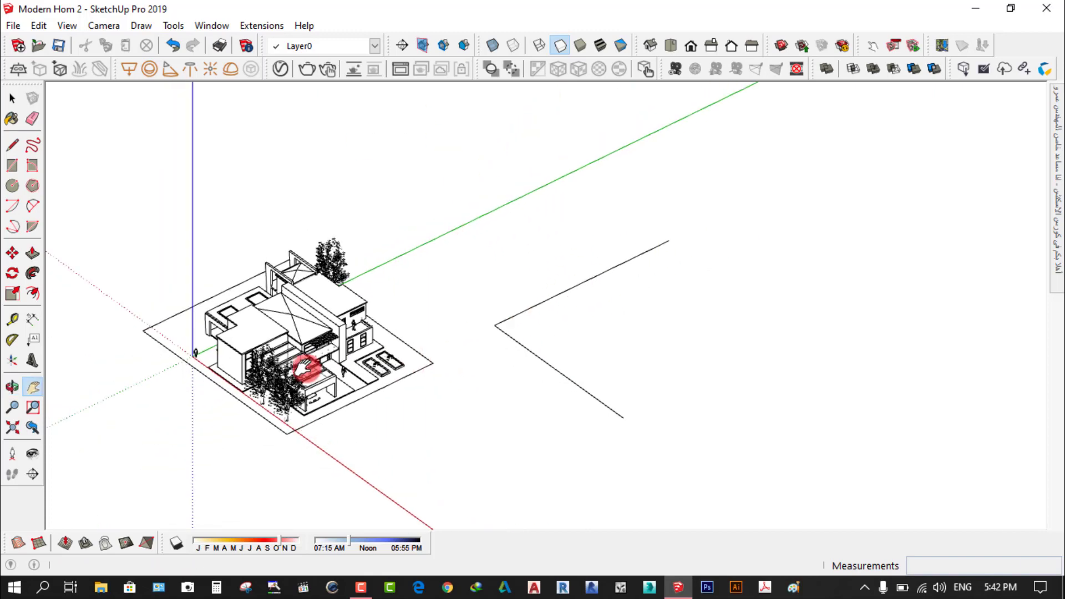
scroll(225, 345, up, 2)
scroll(233, 346, up, 3)
scroll(415, 348, down, 1)
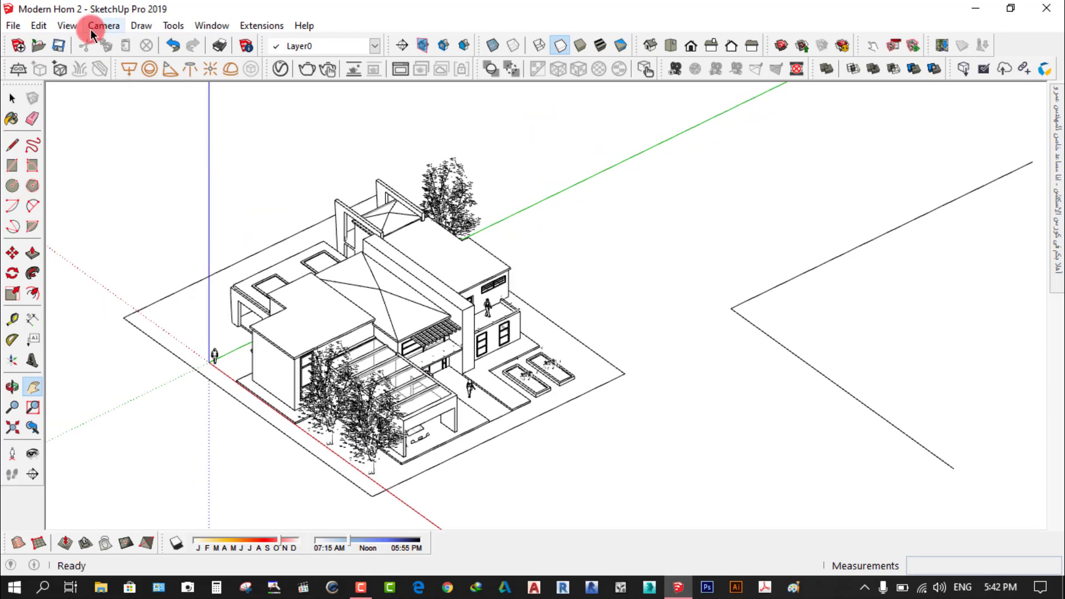
click(104, 25)
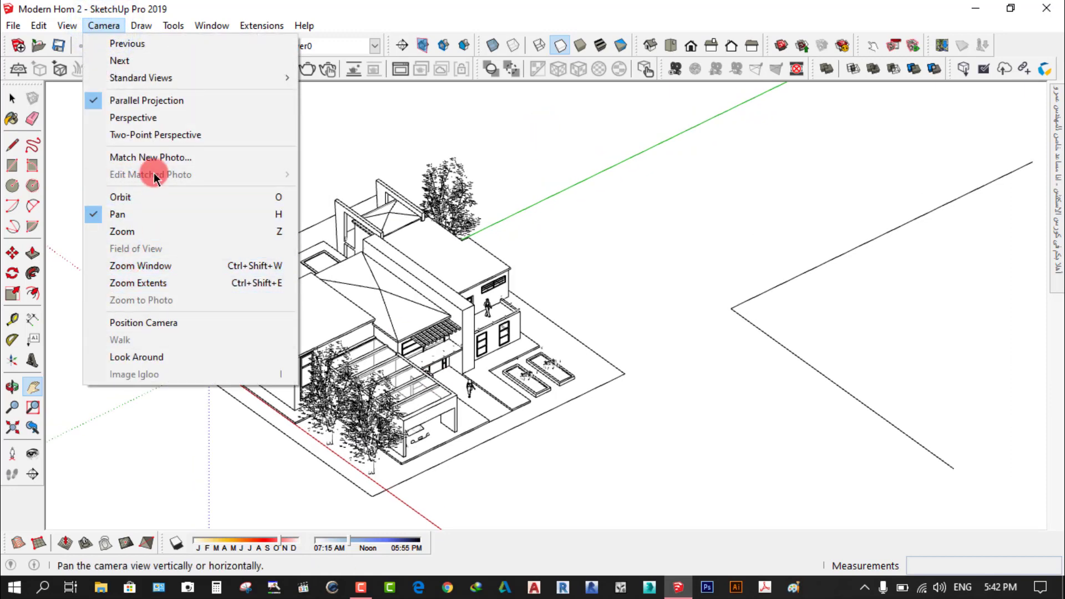
click(33, 391)
click(32, 391)
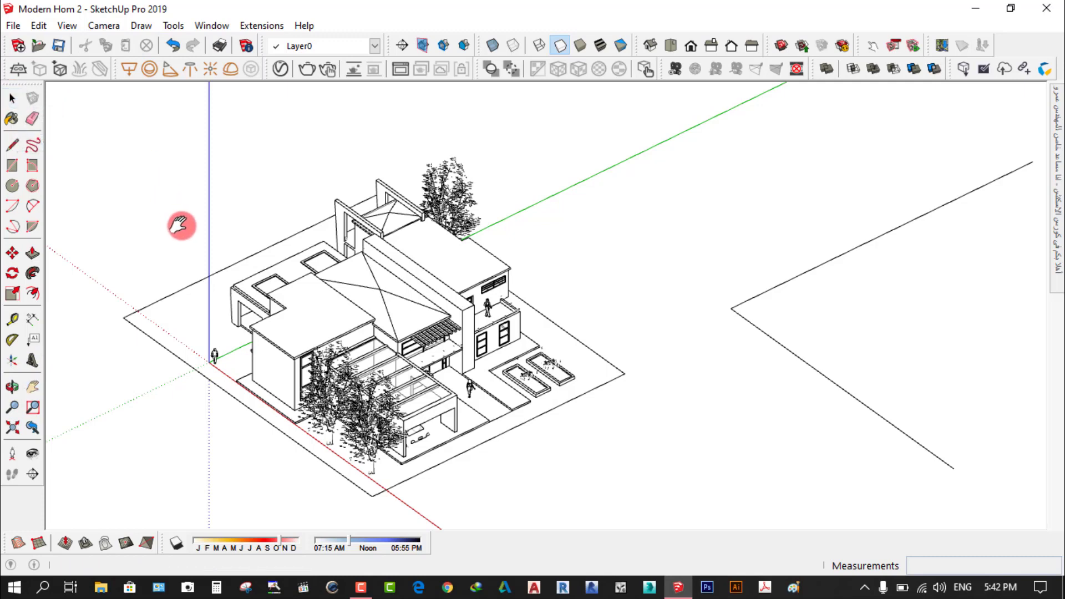
click(12, 98)
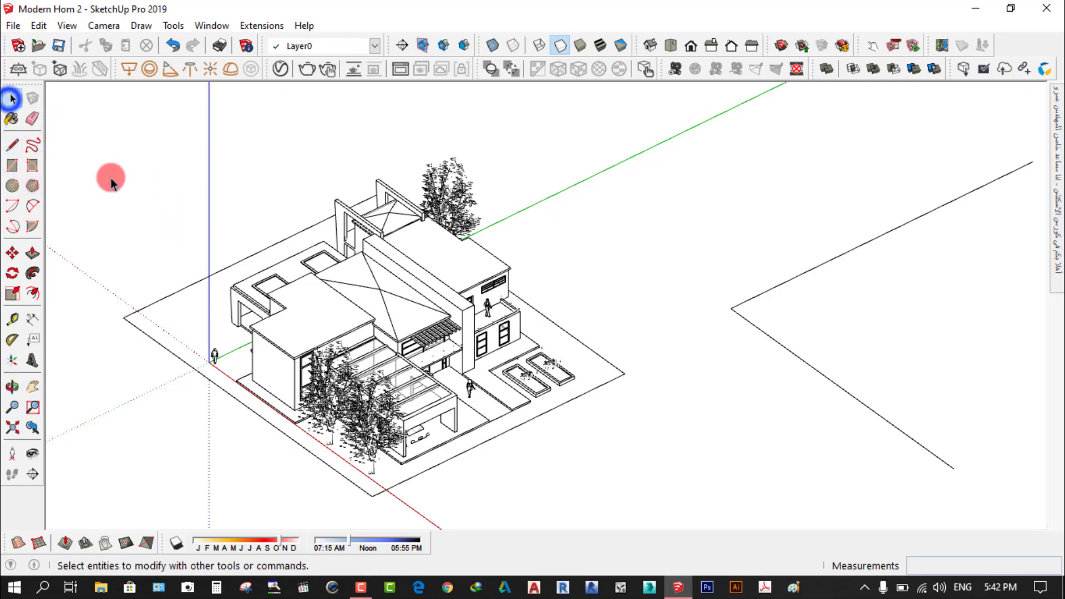
click(104, 26)
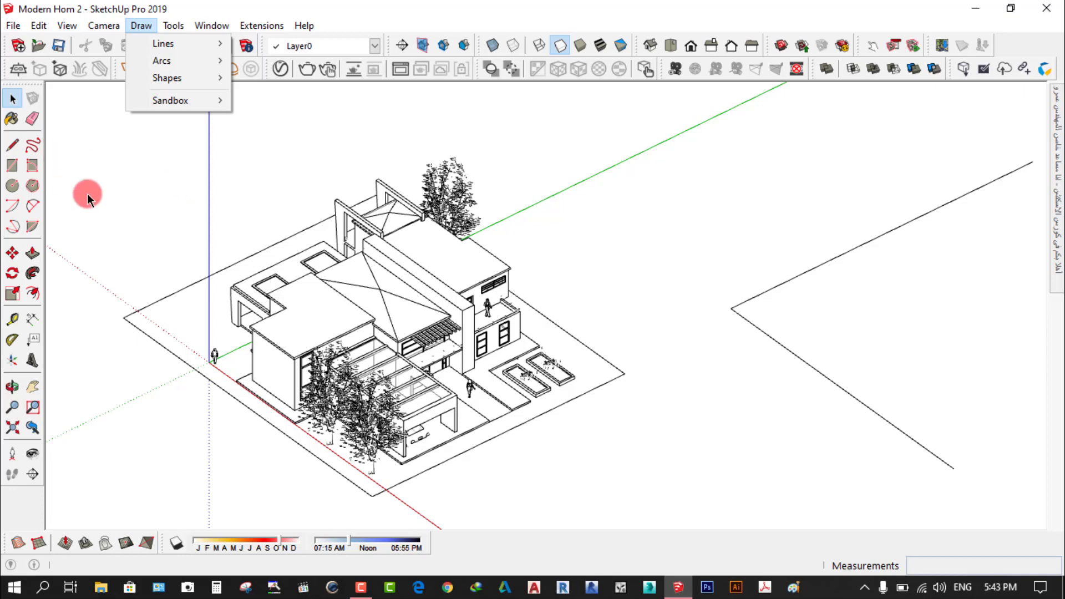
click(109, 200)
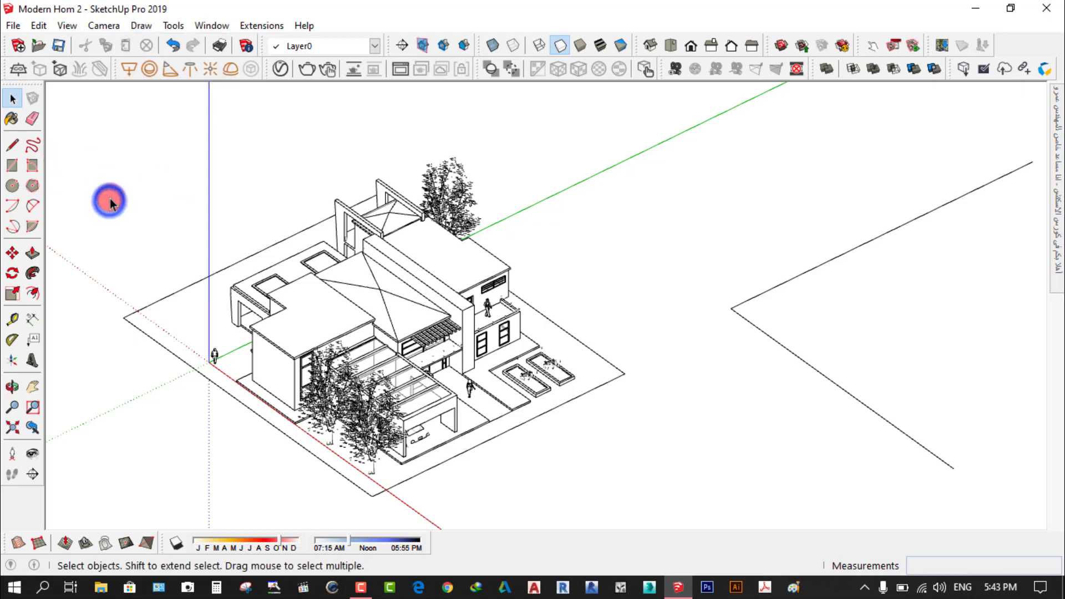
scroll(643, 411, down, 2)
drag(810, 211, 714, 394)
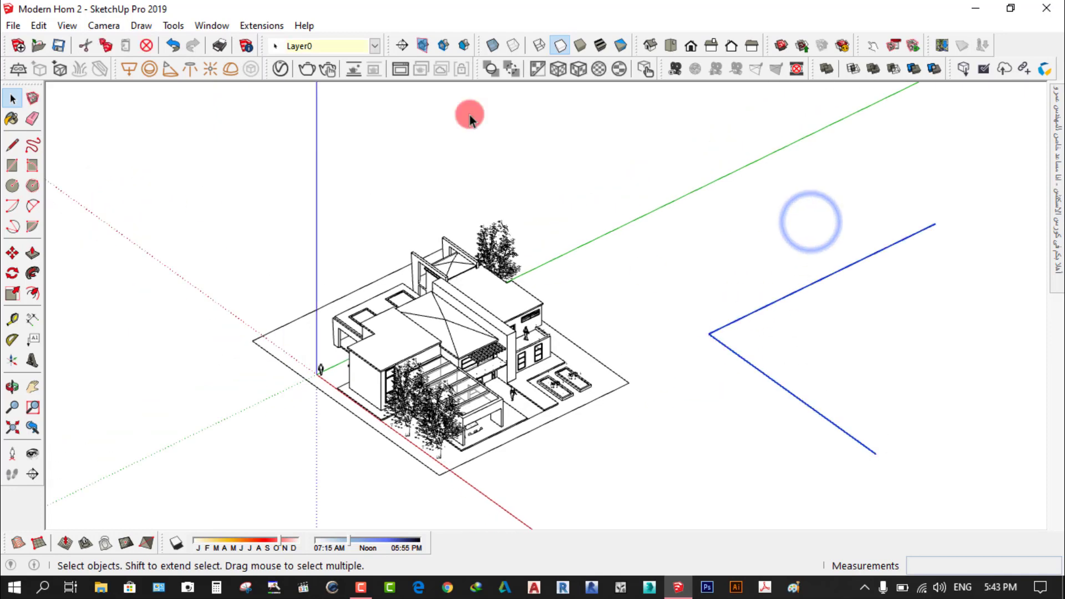
click(146, 45)
click(832, 426)
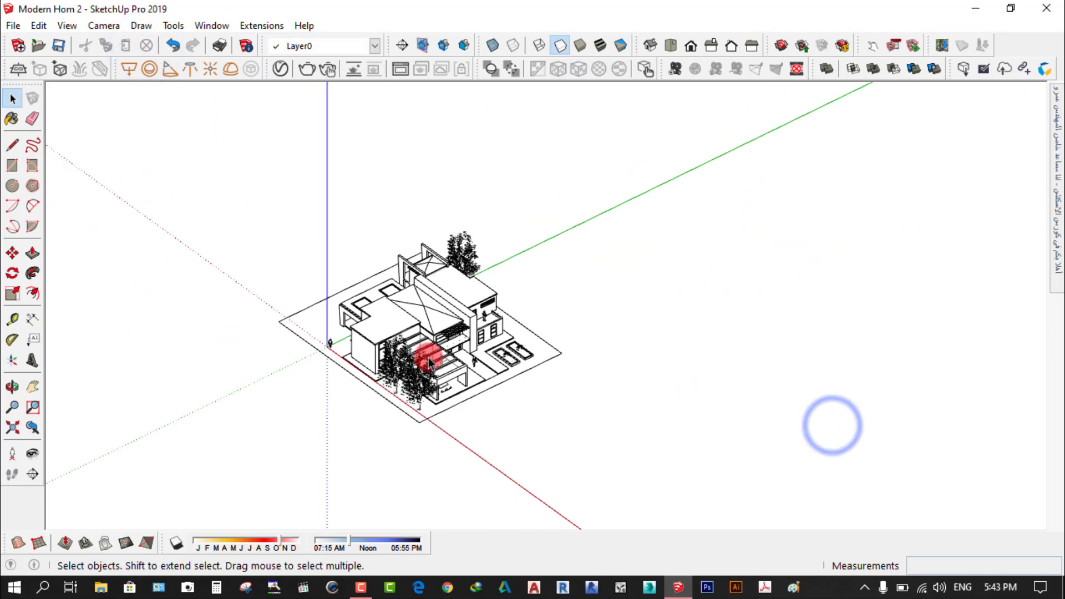
scroll(414, 349, up, 2)
scroll(377, 244, up, 2)
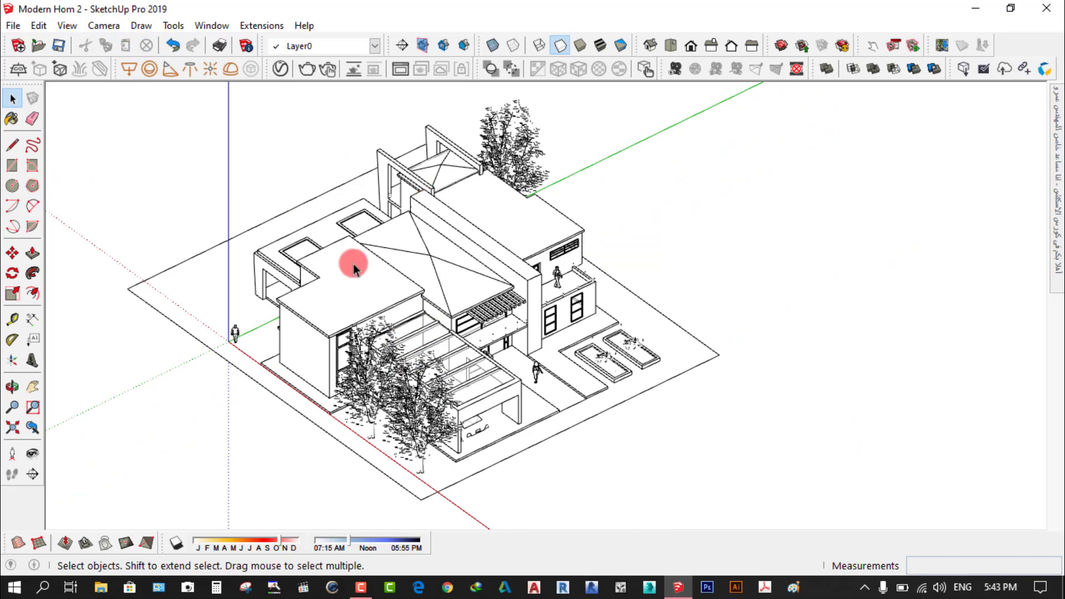
scroll(353, 264, down, 1)
scroll(325, 280, up, 2)
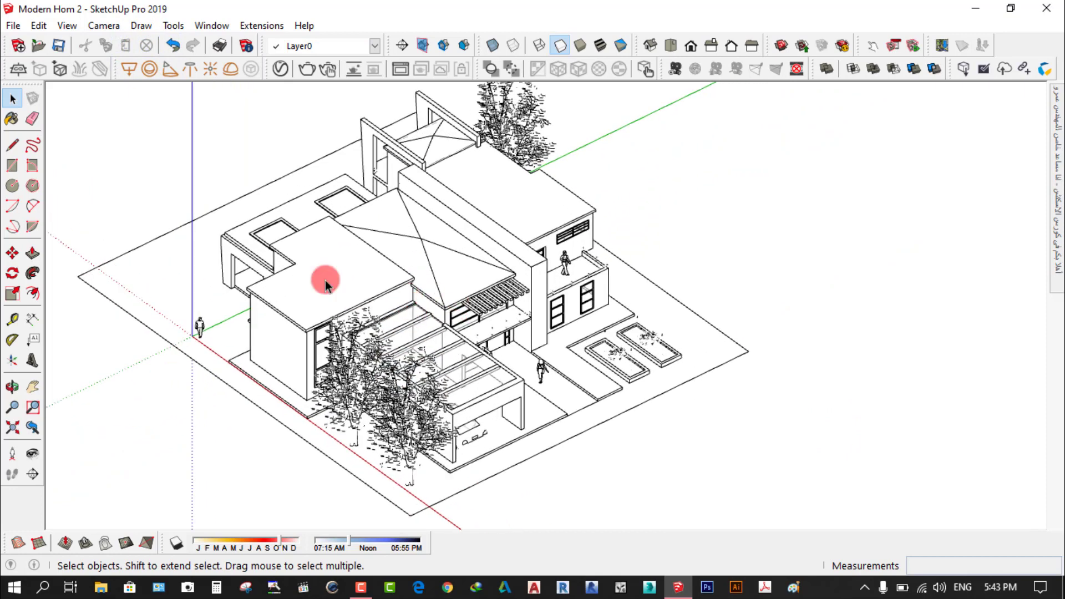
click(369, 296)
click(756, 322)
click(705, 327)
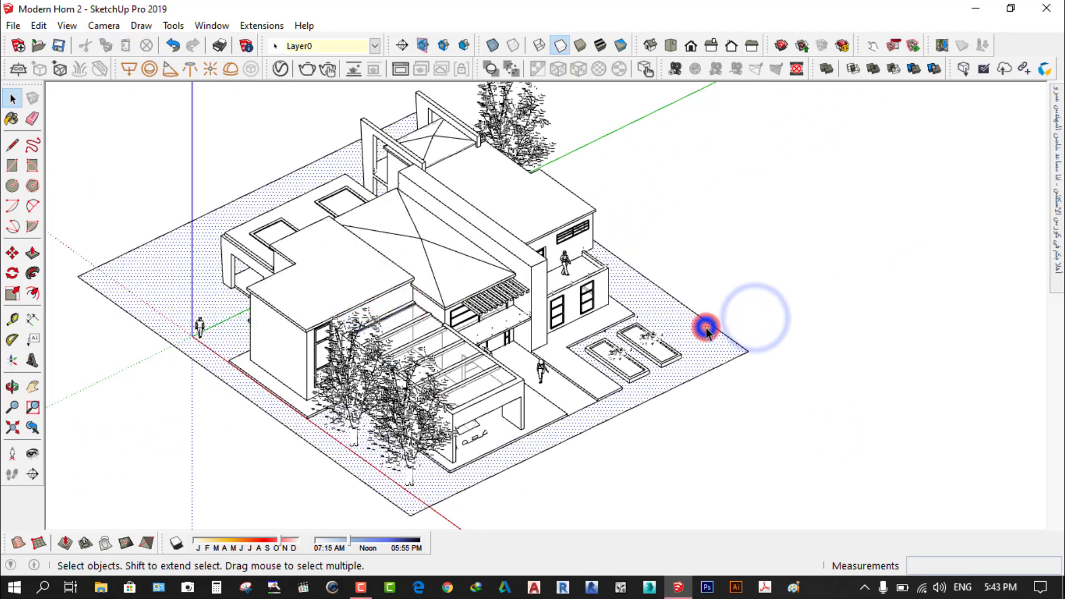
scroll(766, 261, down, 2)
click(767, 253)
drag(776, 194, 456, 377)
click(731, 202)
drag(708, 166, 254, 356)
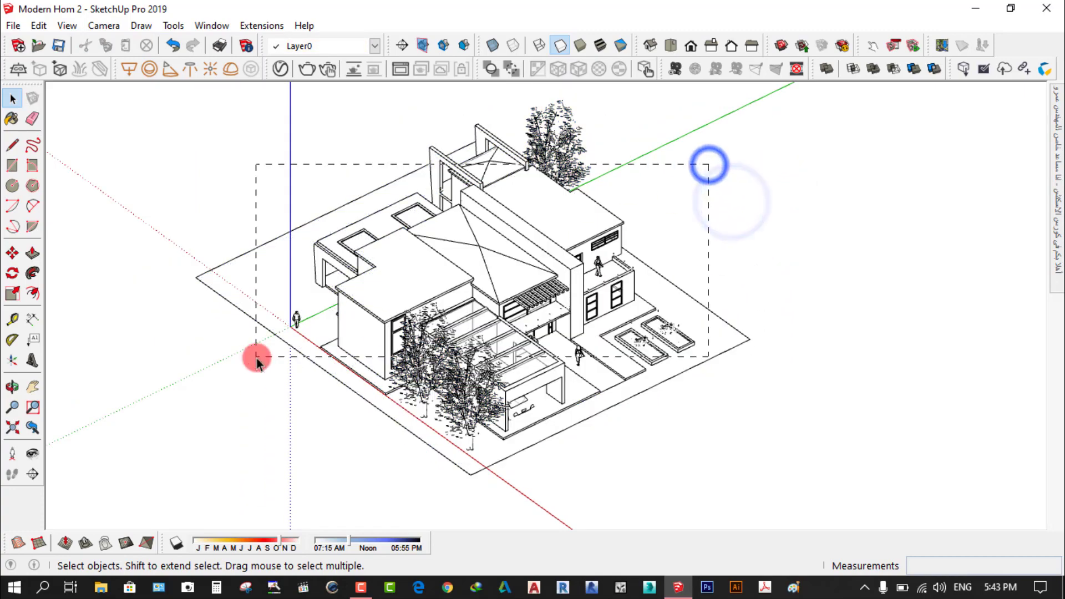
click(749, 265)
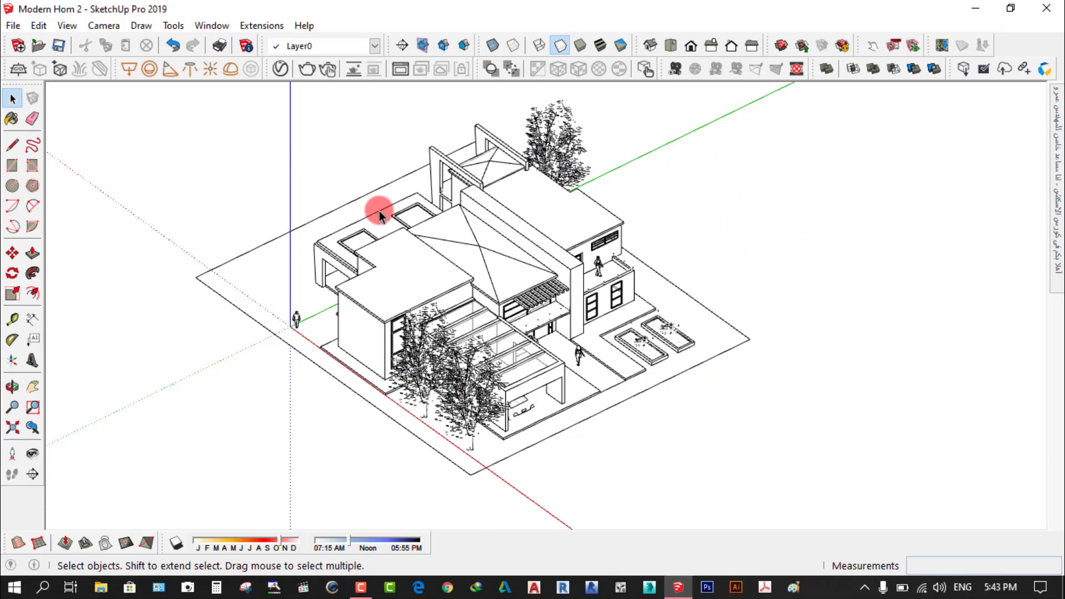
- Activate the Line tool and move the view to empty space below the house
click(13, 145)
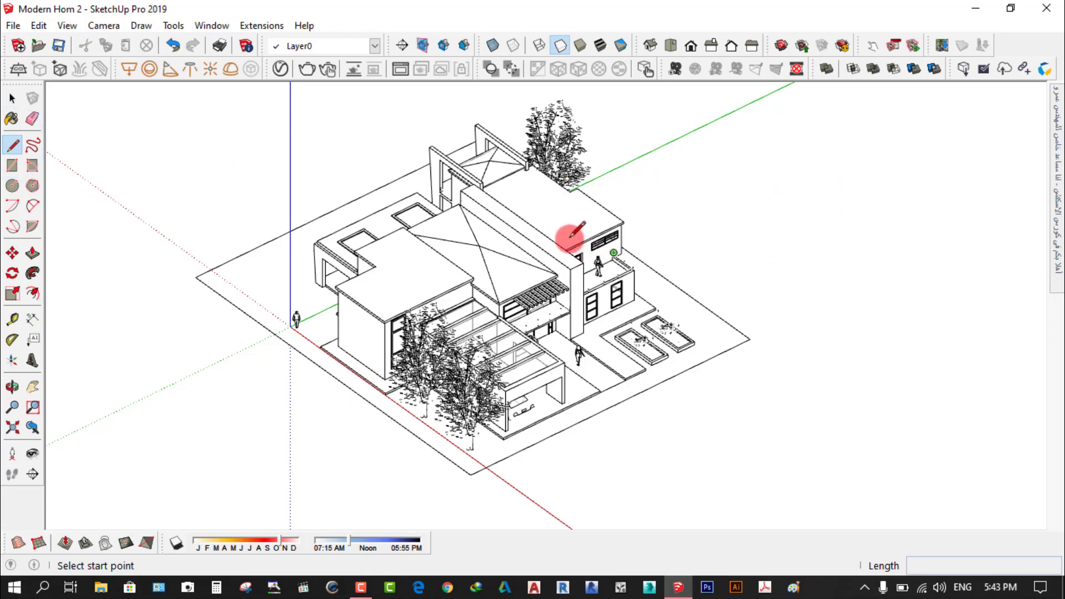
scroll(576, 236, down, 2)
scroll(654, 426, up, 2)
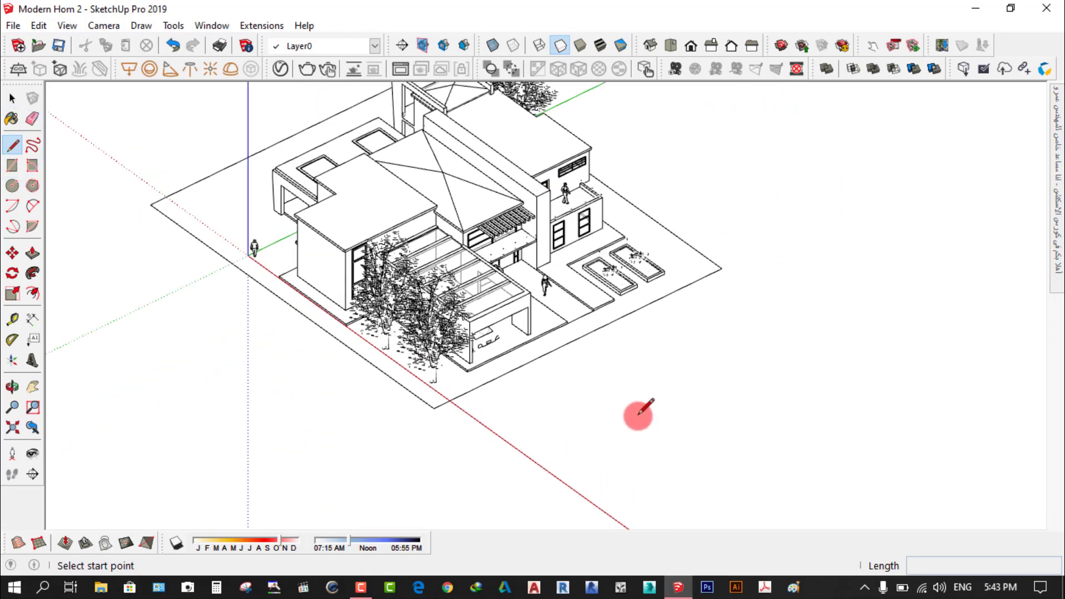
scroll(654, 427, down, 2)
scroll(710, 485, up, 2)
scroll(732, 488, up, 3)
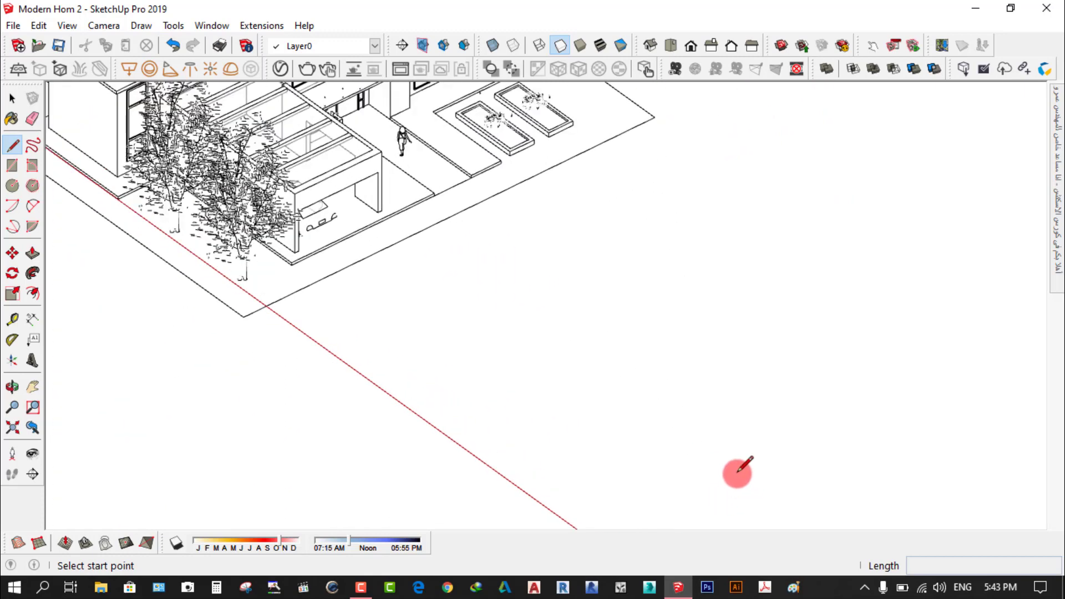
shift+middle_drag(735, 471, 650, 315)
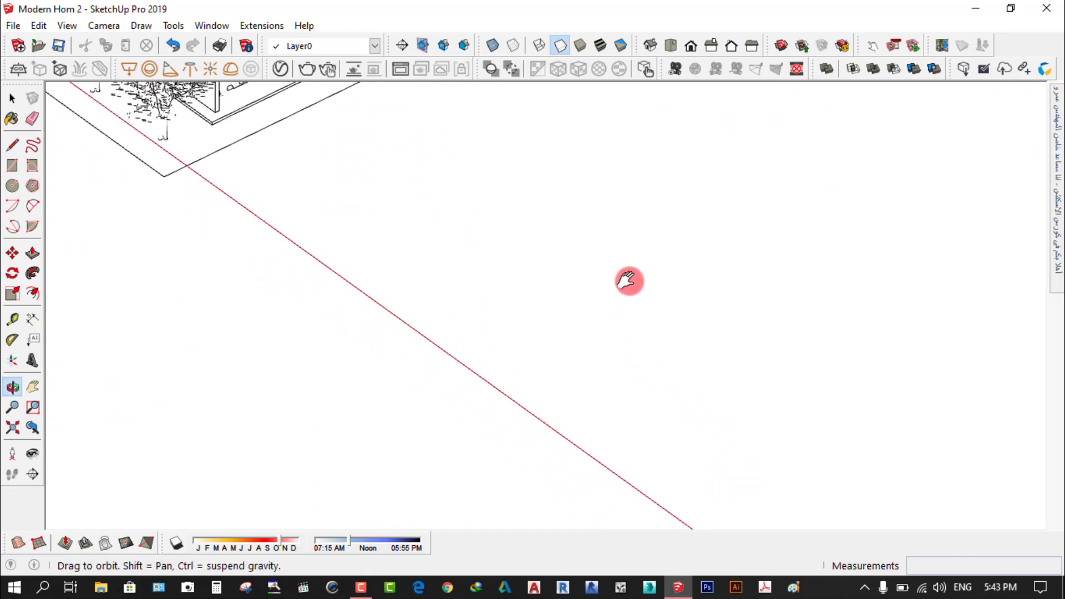
- Start a line in the empty space, cancel it with Esc, and zoom back out
key(l)
scroll(547, 361, up, 1)
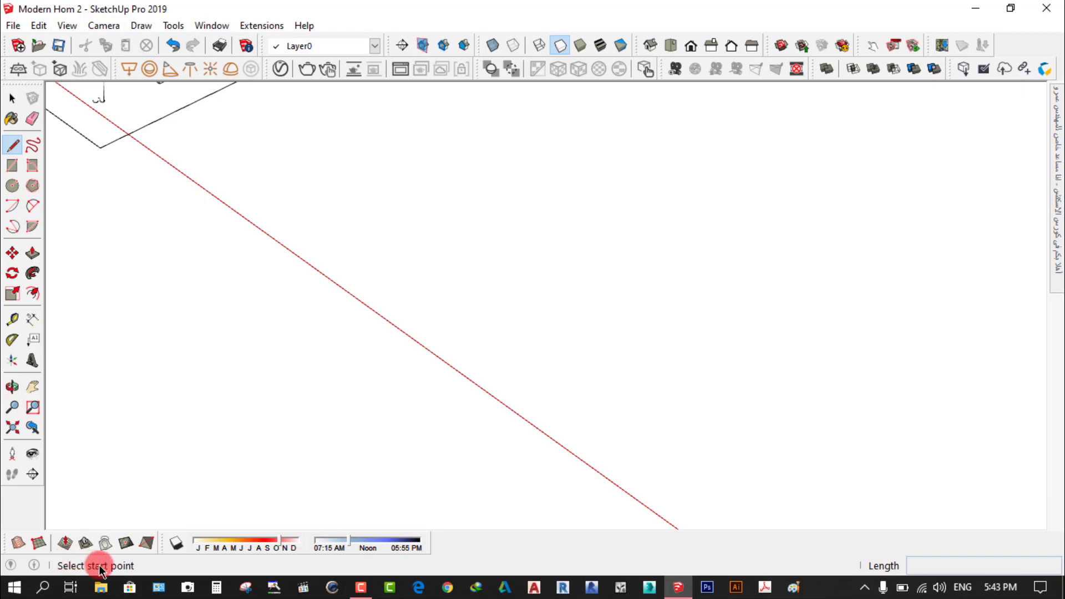
click(496, 261)
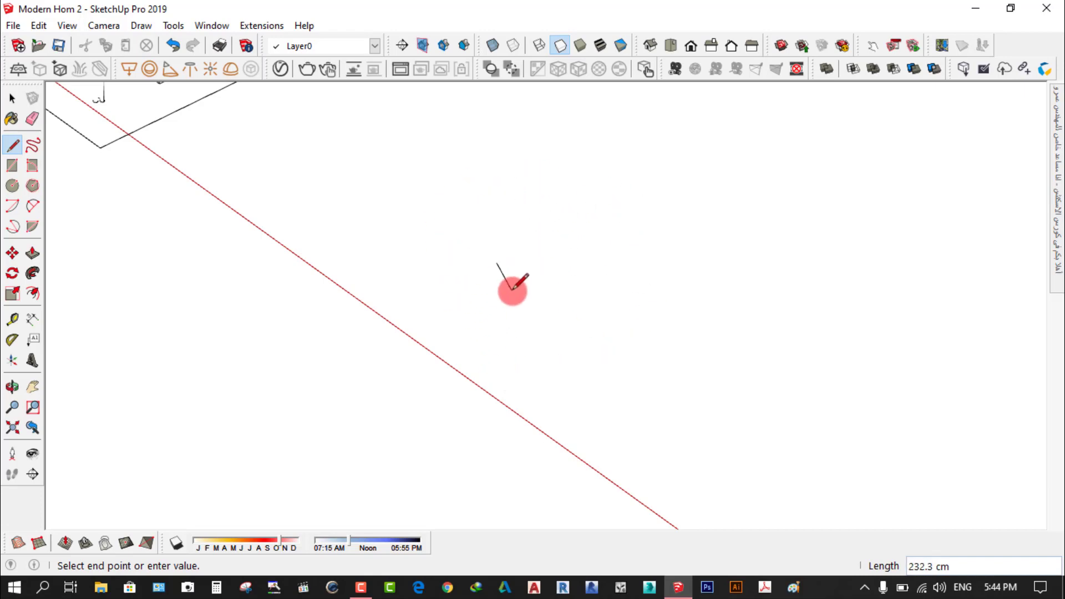
key(Escape)
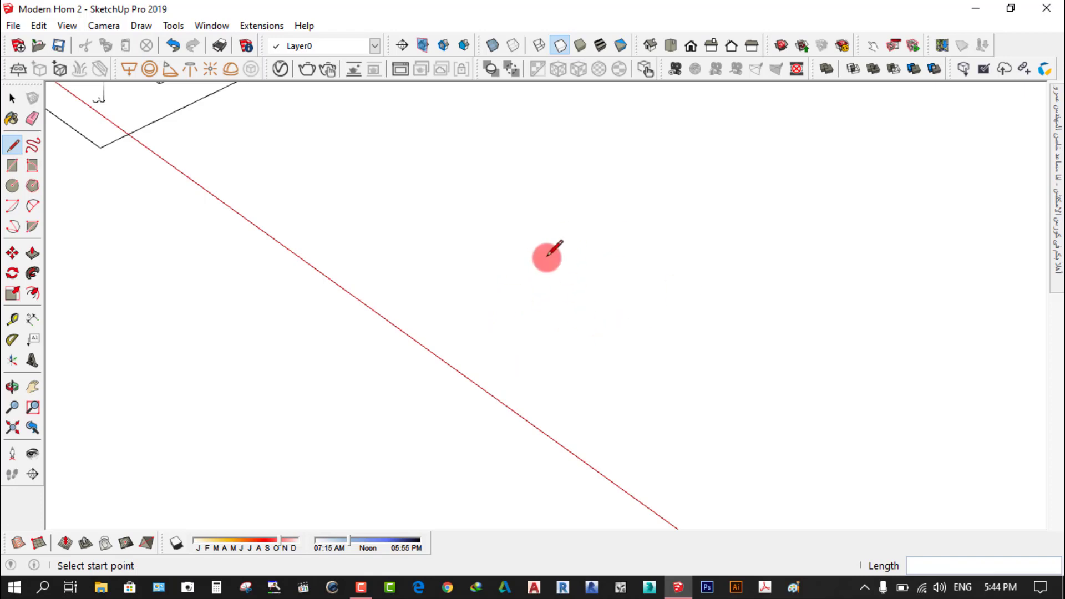
scroll(555, 360, down, 3)
scroll(555, 359, down, 3)
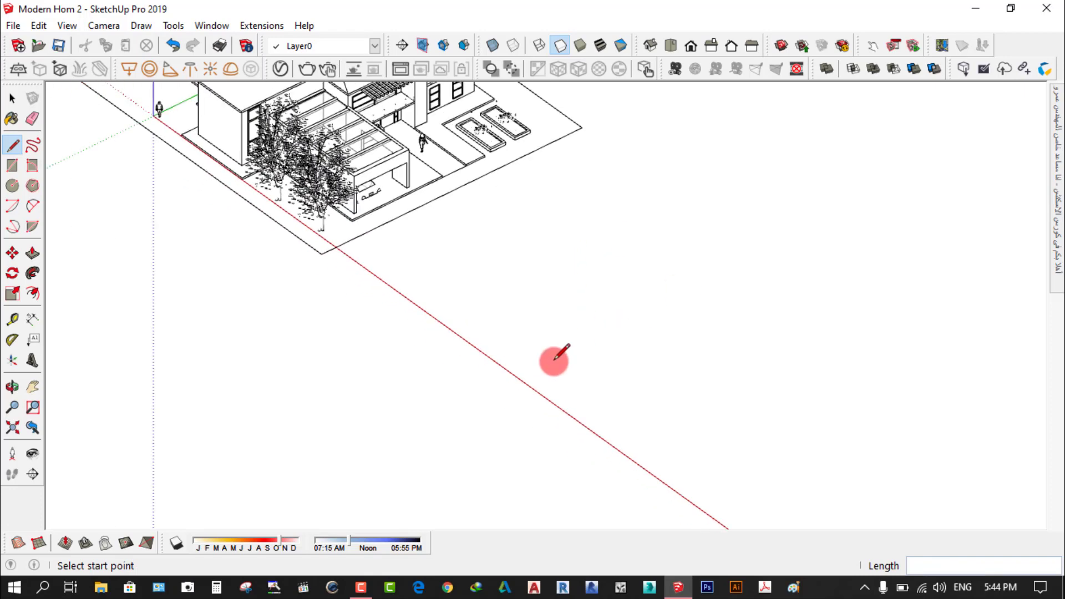
scroll(555, 358, down, 3)
scroll(555, 356, down, 2)
scroll(549, 119, up, 2)
scroll(564, 164, up, 1)
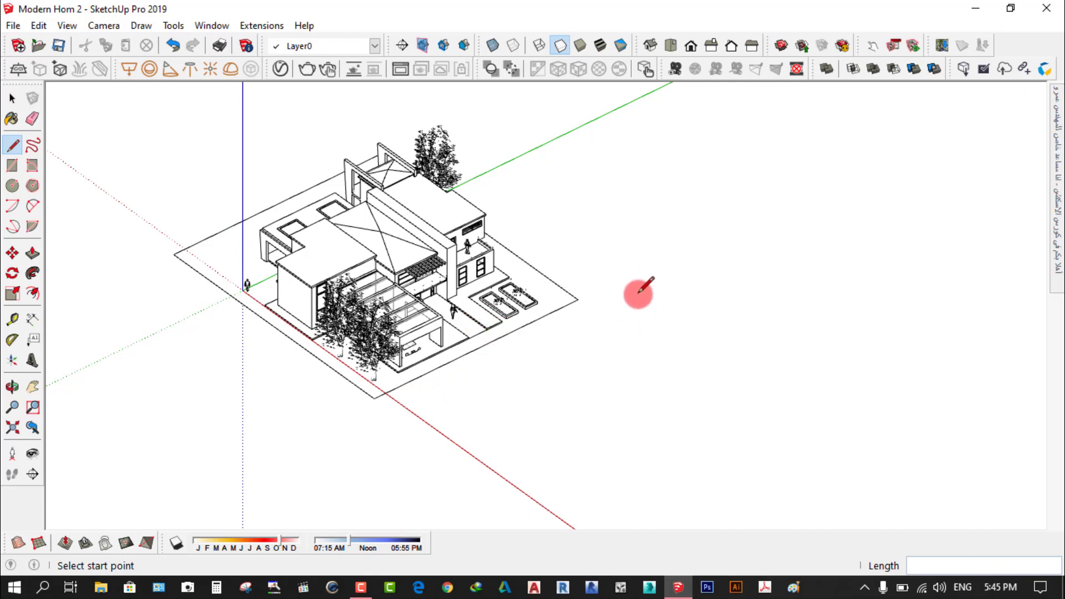
- Lock a new line to the green axis beside the house and commit it at 50 cm
click(628, 357)
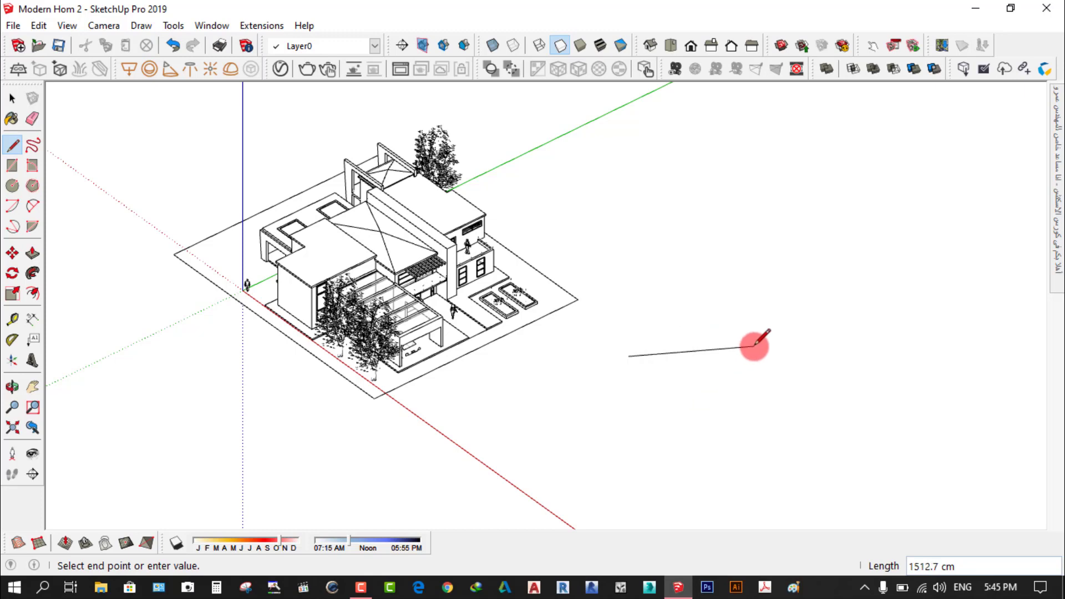
key(Right)
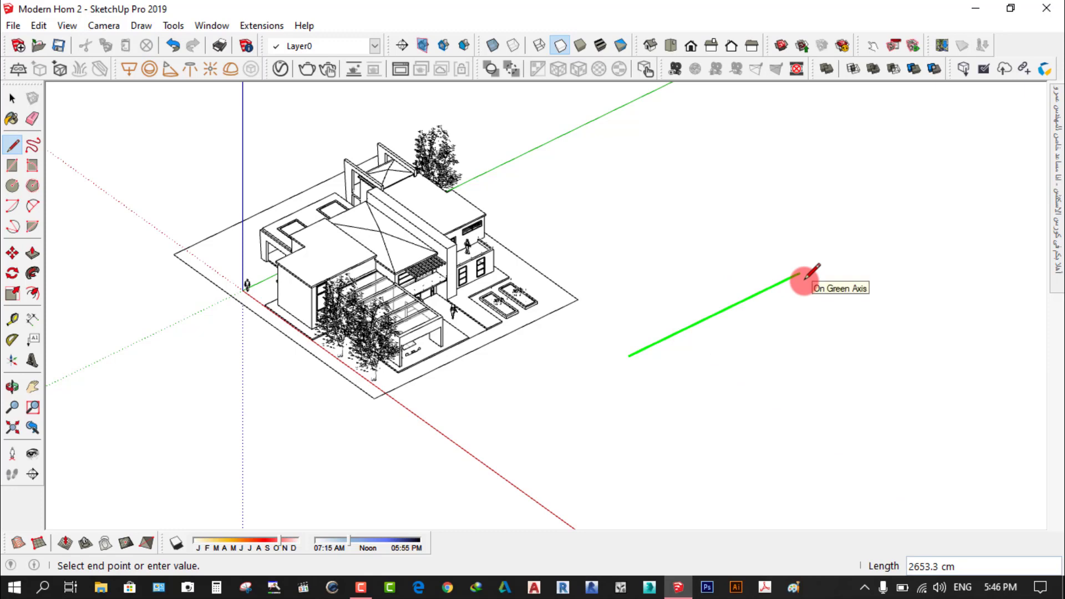
click(799, 275)
text(50)
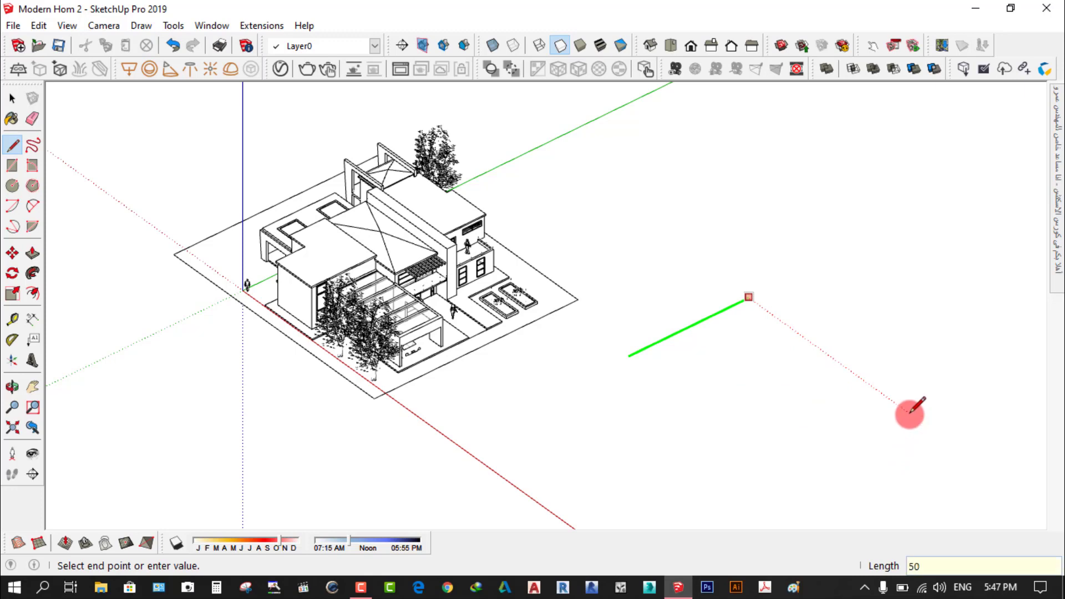
key(Return)
scroll(621, 363, up, 2)
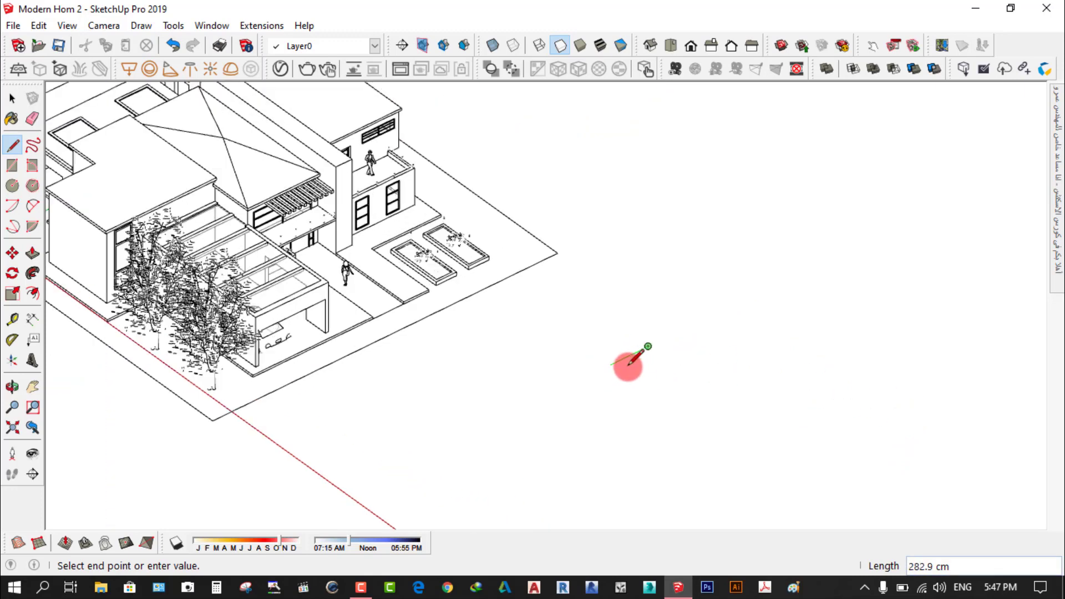
scroll(655, 354, up, 2)
scroll(663, 338, up, 3)
scroll(632, 321, up, 2)
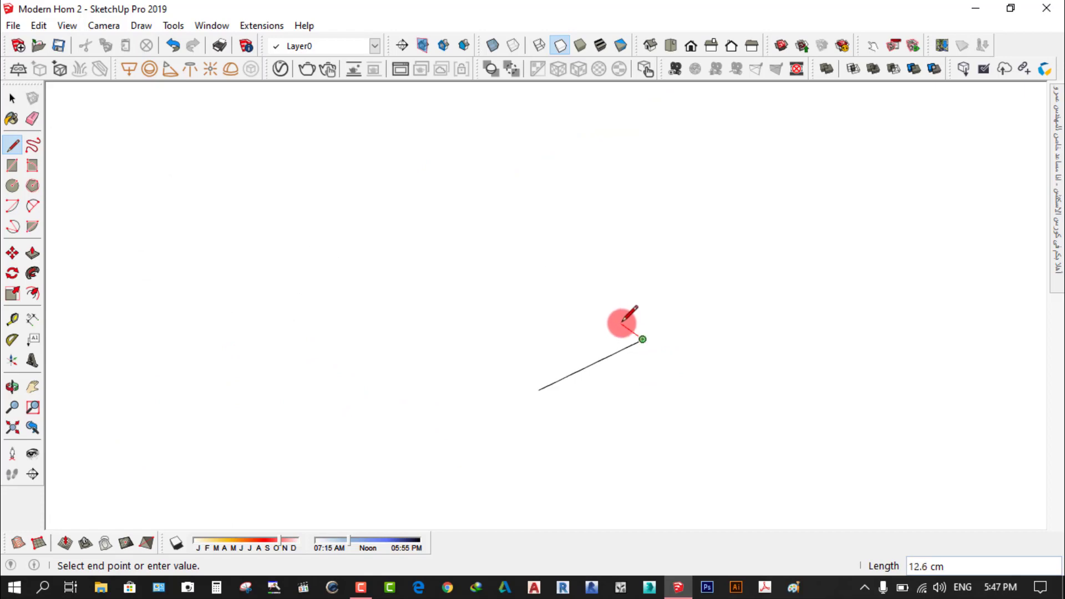
scroll(622, 326, up, 2)
click(12, 99)
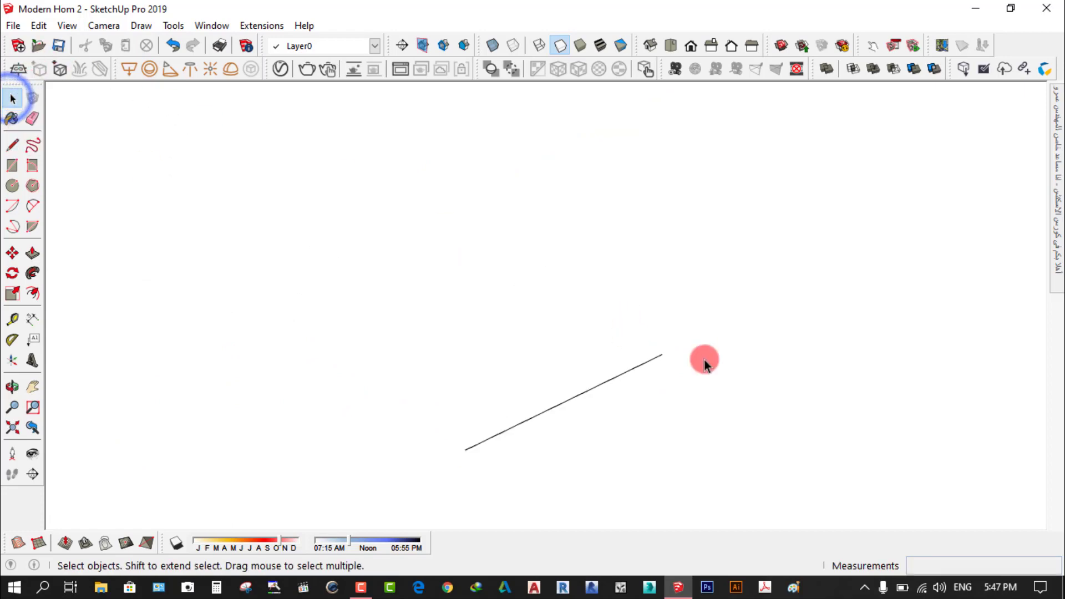
- Dimension the new line end to end, placing the 50.0 cm label beside it
scroll(611, 374, down, 1)
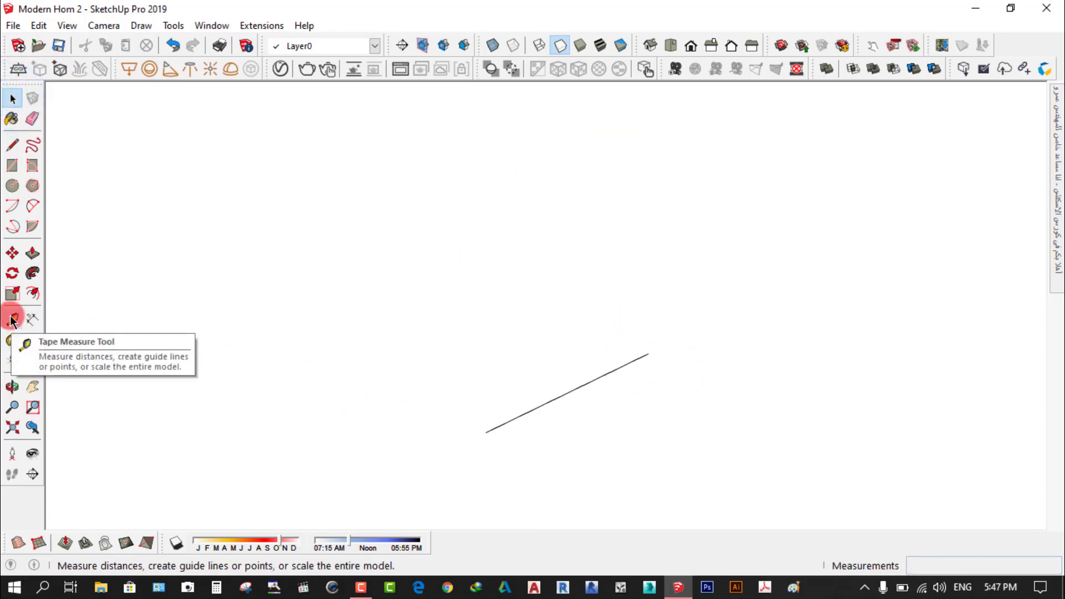
click(32, 320)
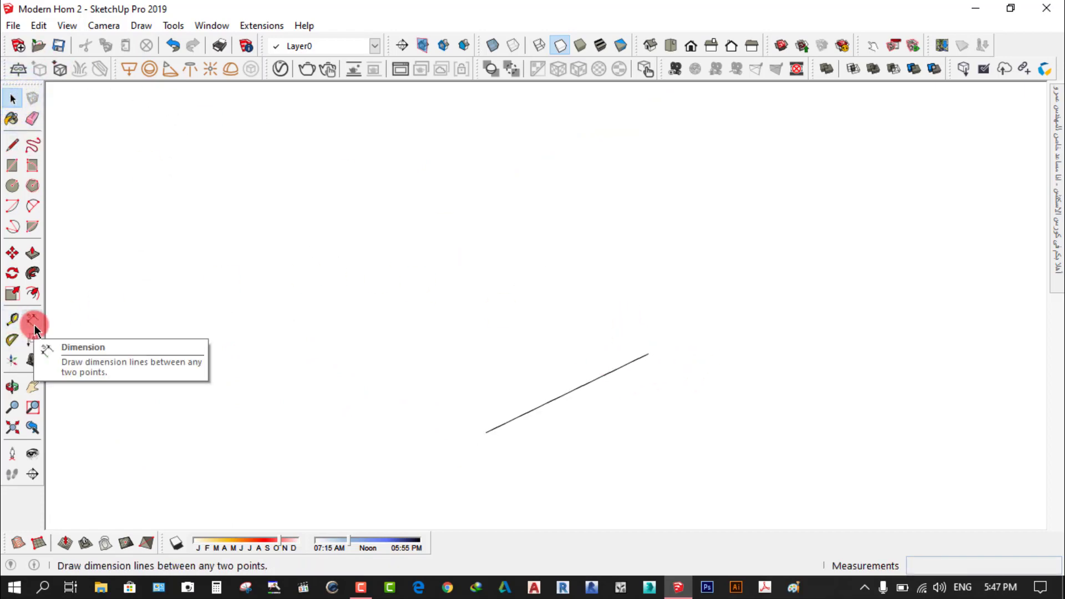
click(486, 433)
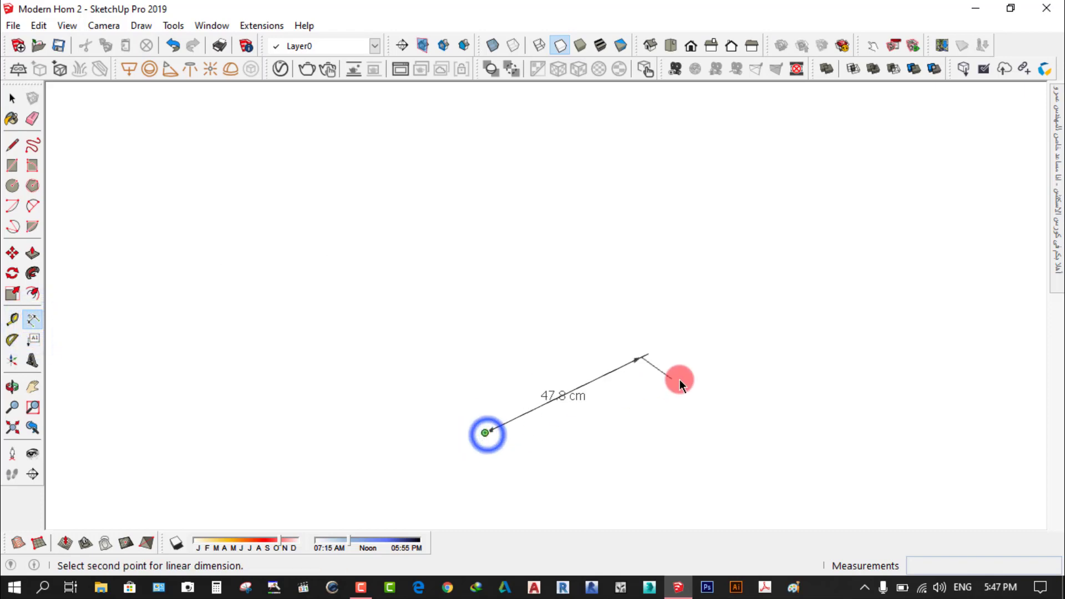
click(647, 353)
click(594, 332)
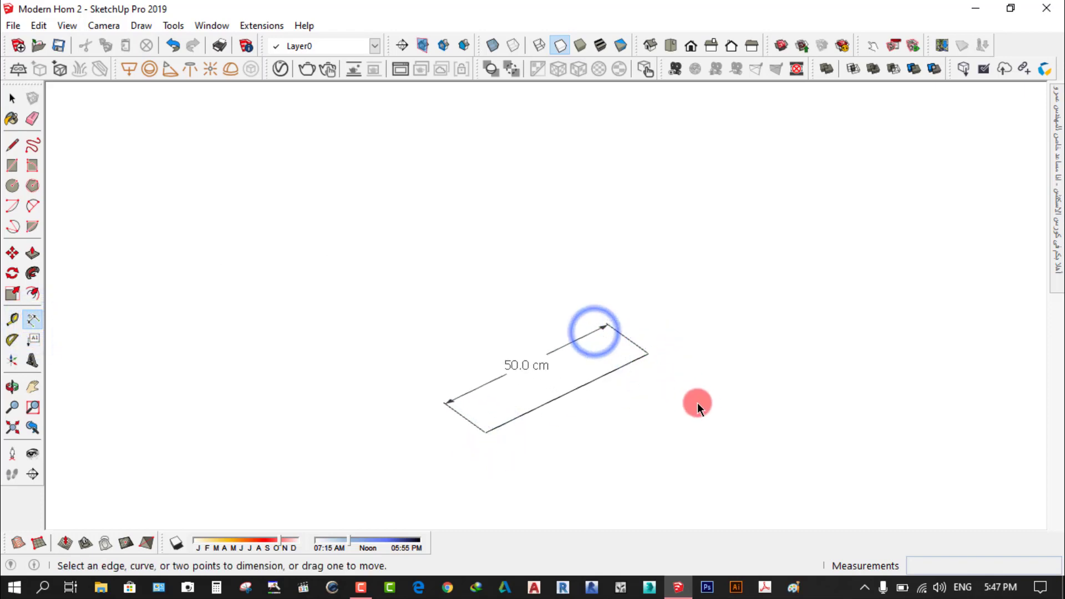
scroll(500, 373, up, 3)
scroll(626, 359, down, 2)
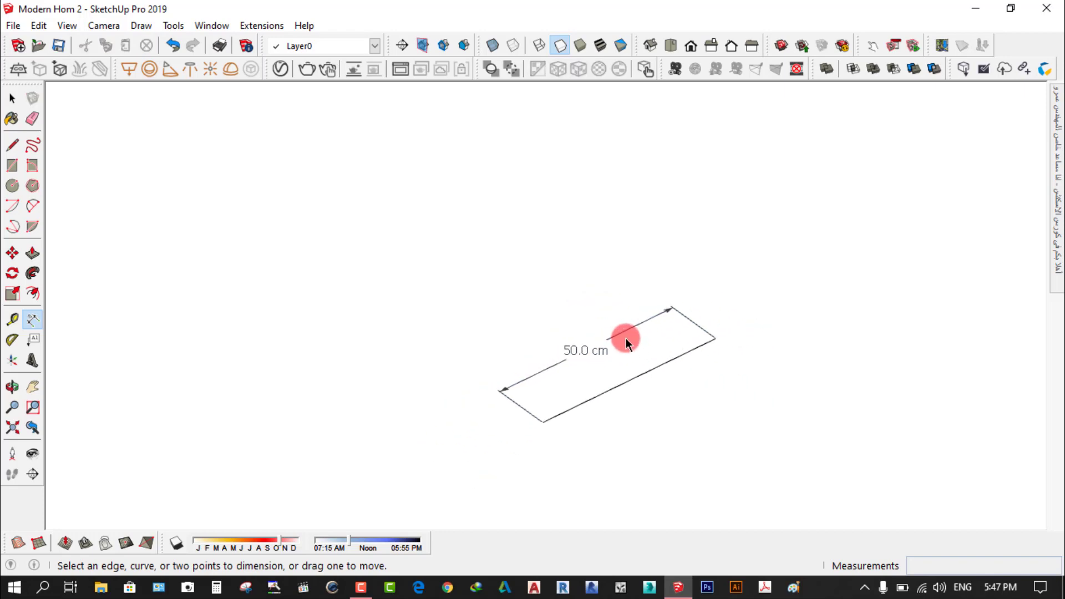
scroll(625, 360, down, 2)
scroll(626, 361, down, 3)
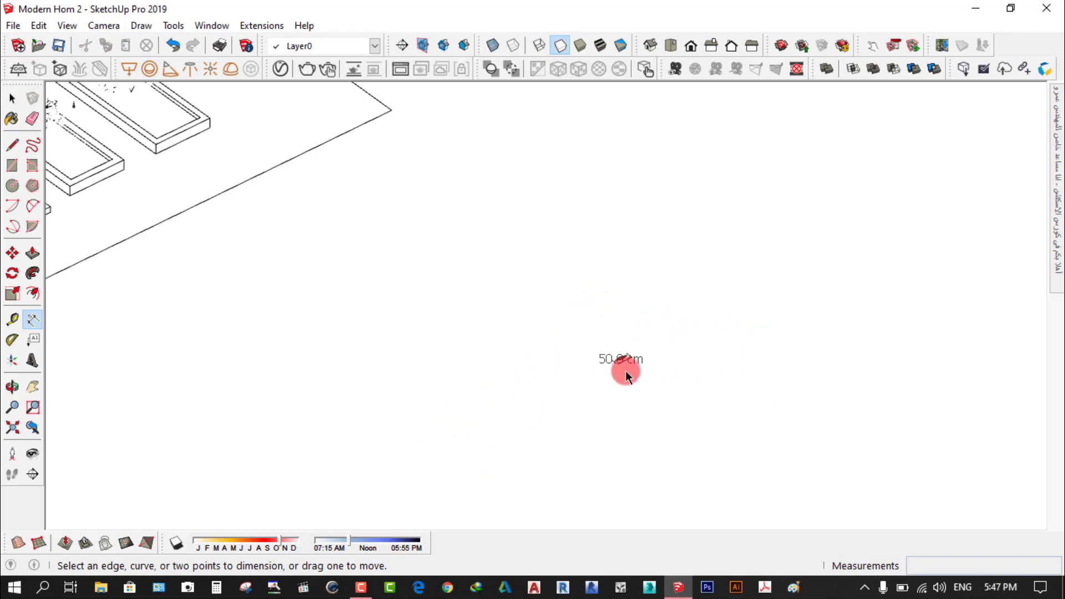
scroll(625, 370, down, 2)
scroll(626, 370, down, 2)
scroll(454, 322, down, 1)
scroll(455, 322, down, 1)
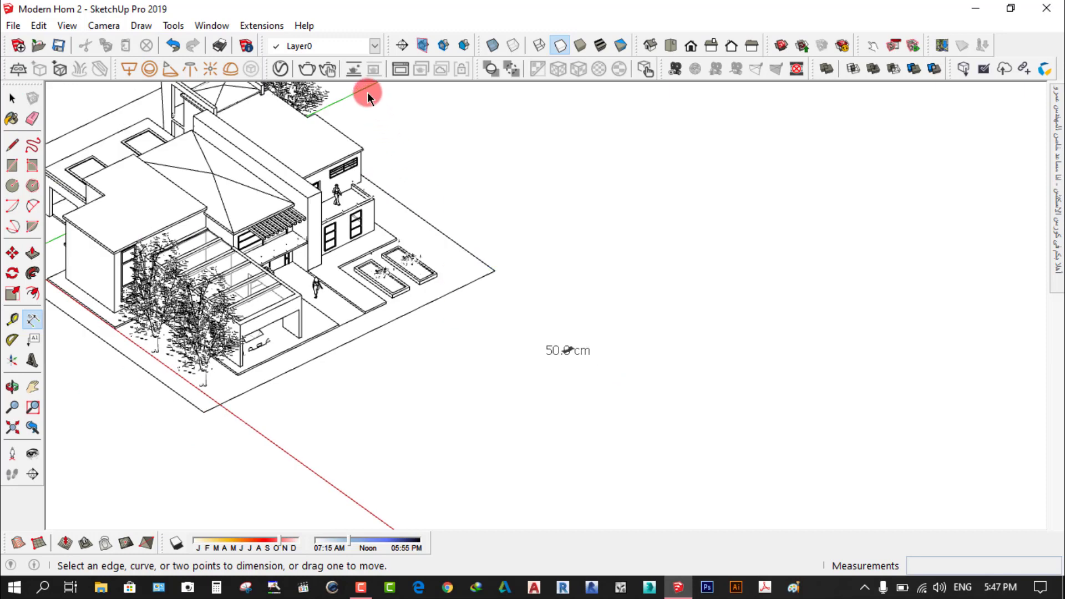
scroll(585, 365, up, 2)
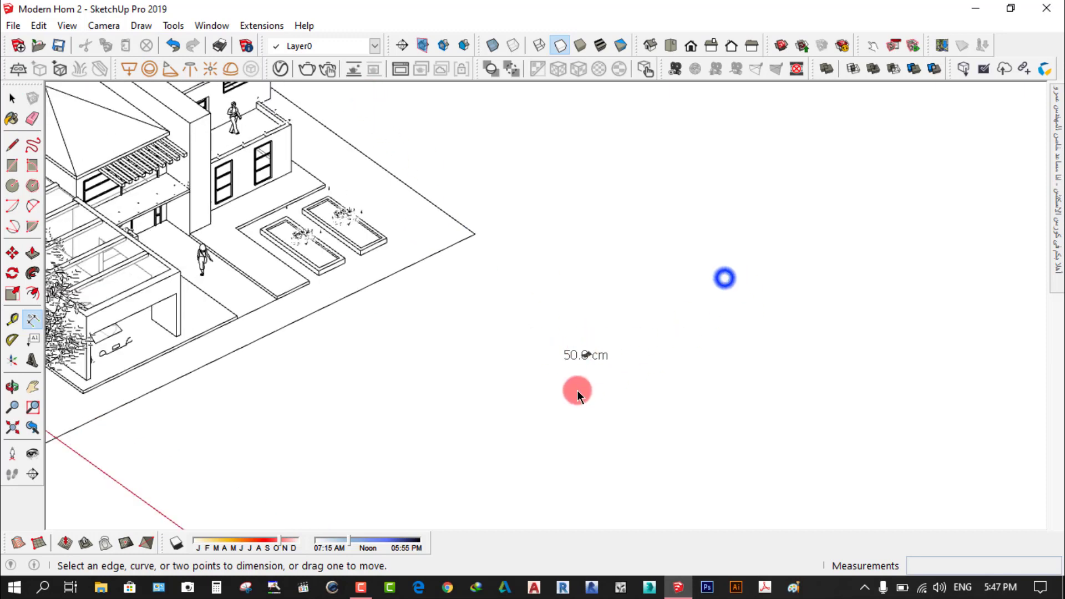
- Select and delete the 50.0 cm dimension, then zoom out
click(12, 93)
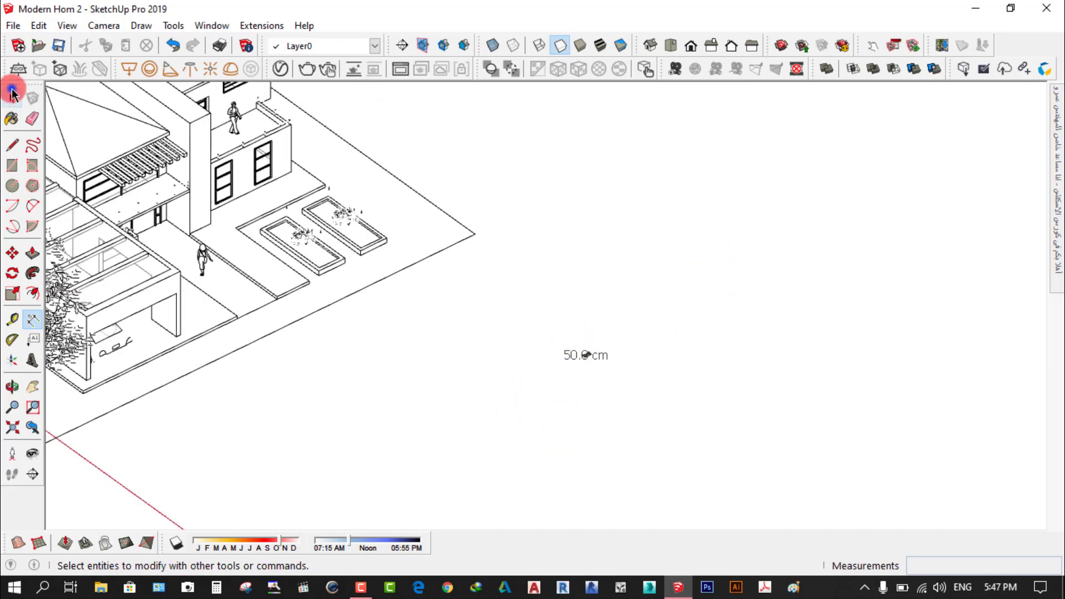
click(603, 288)
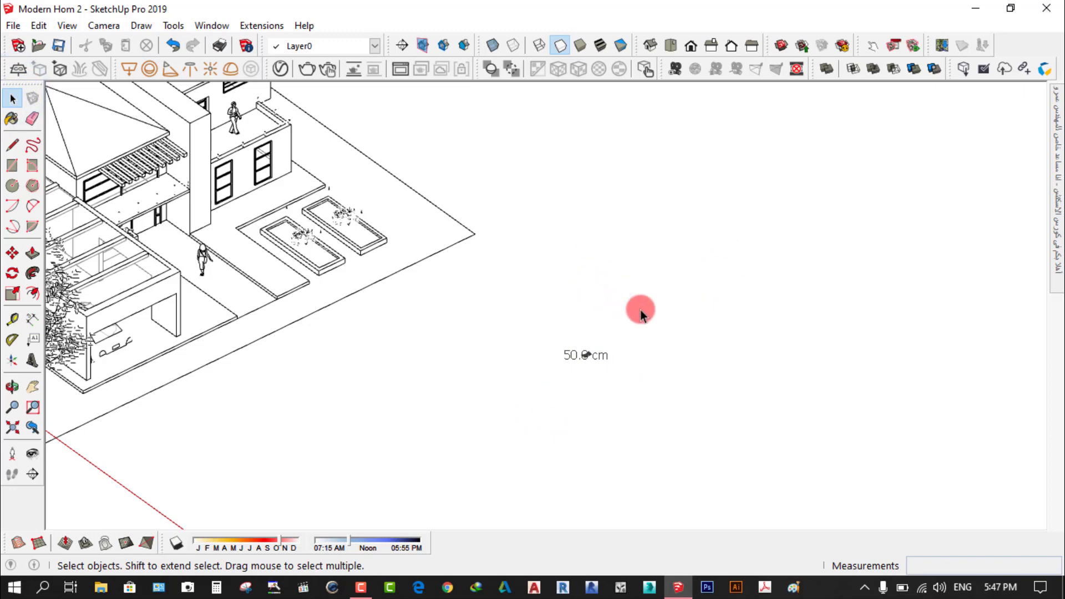
drag(665, 304, 597, 383)
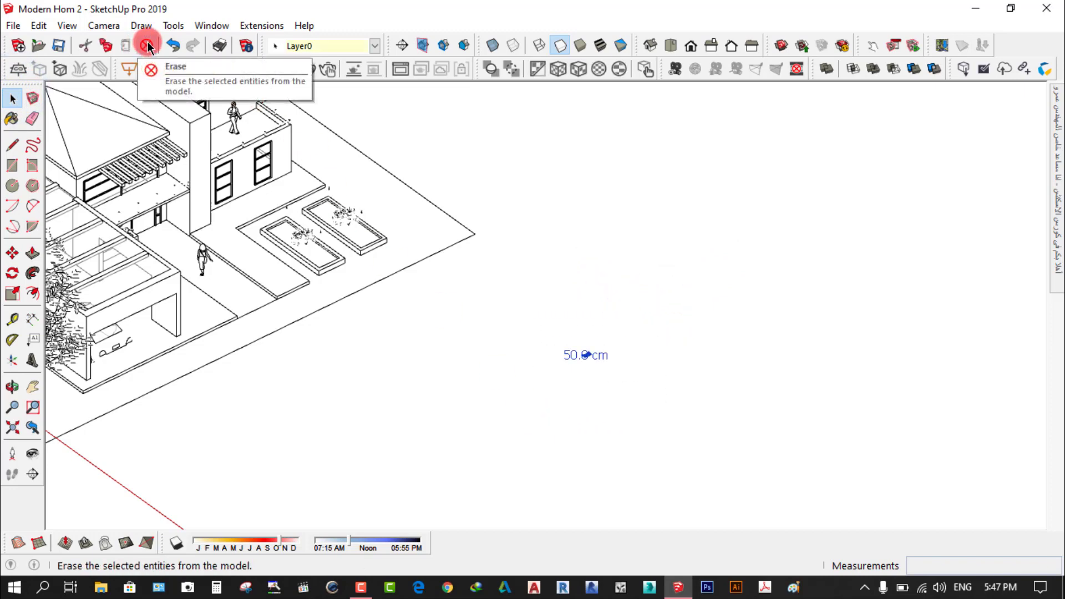
click(147, 46)
scroll(623, 369, down, 2)
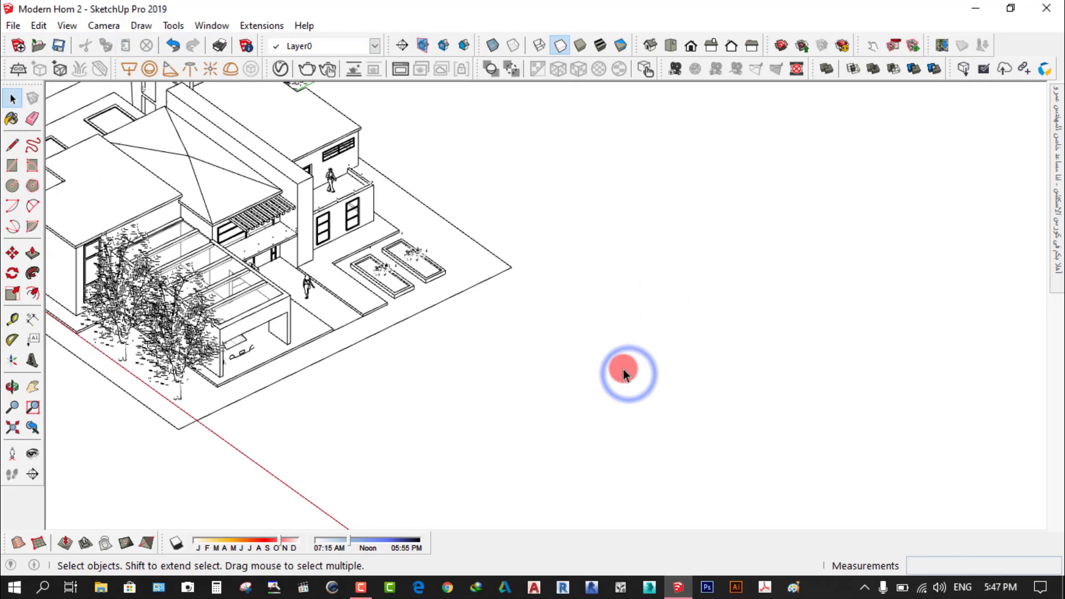
scroll(622, 368, down, 2)
scroll(637, 374, down, 1)
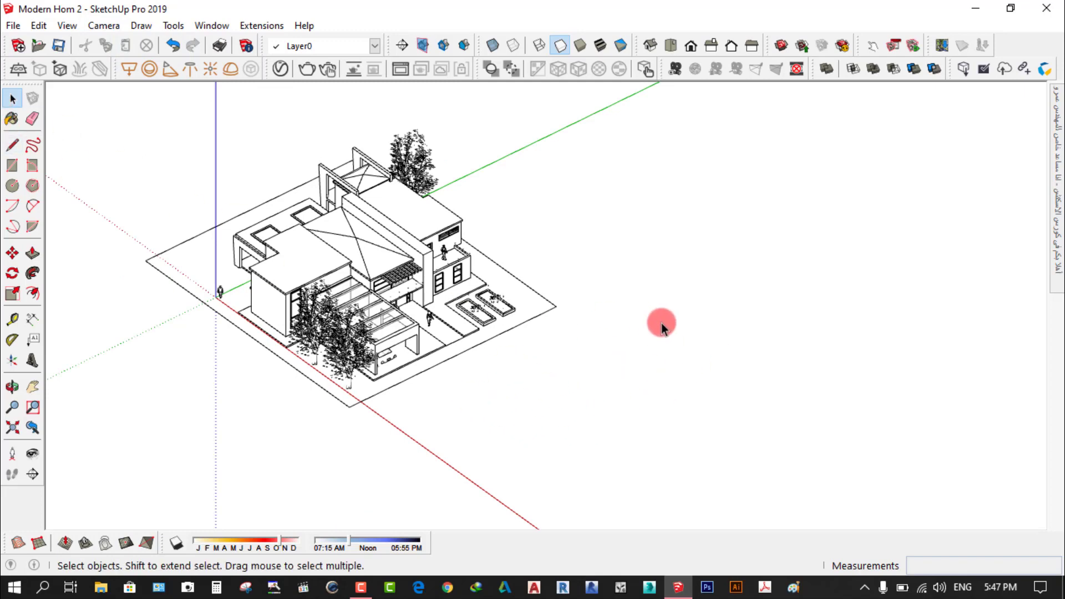
click(39, 26)
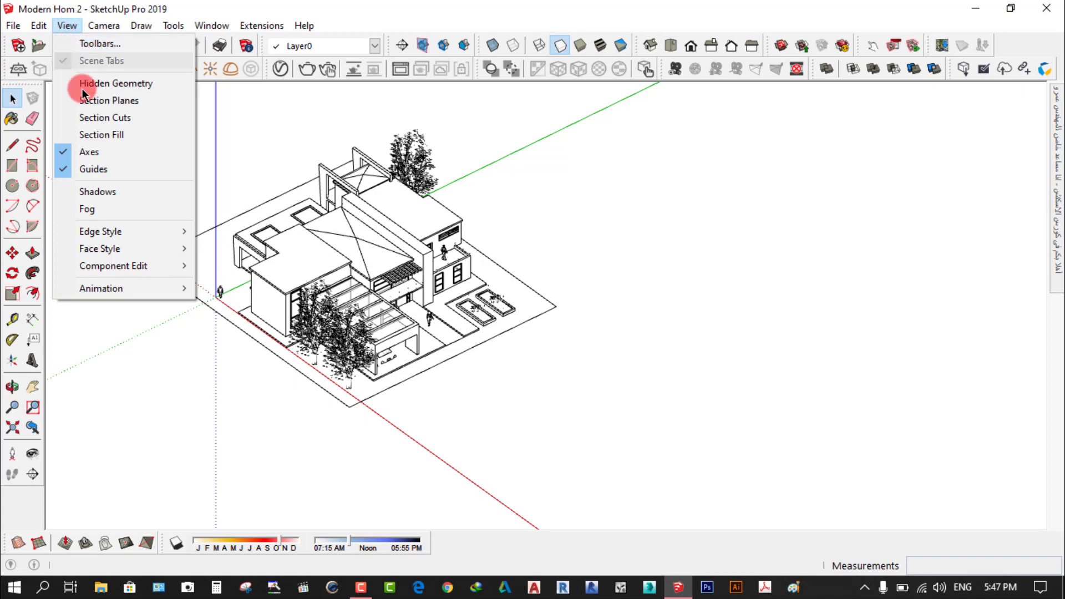
mouse_move(102, 288)
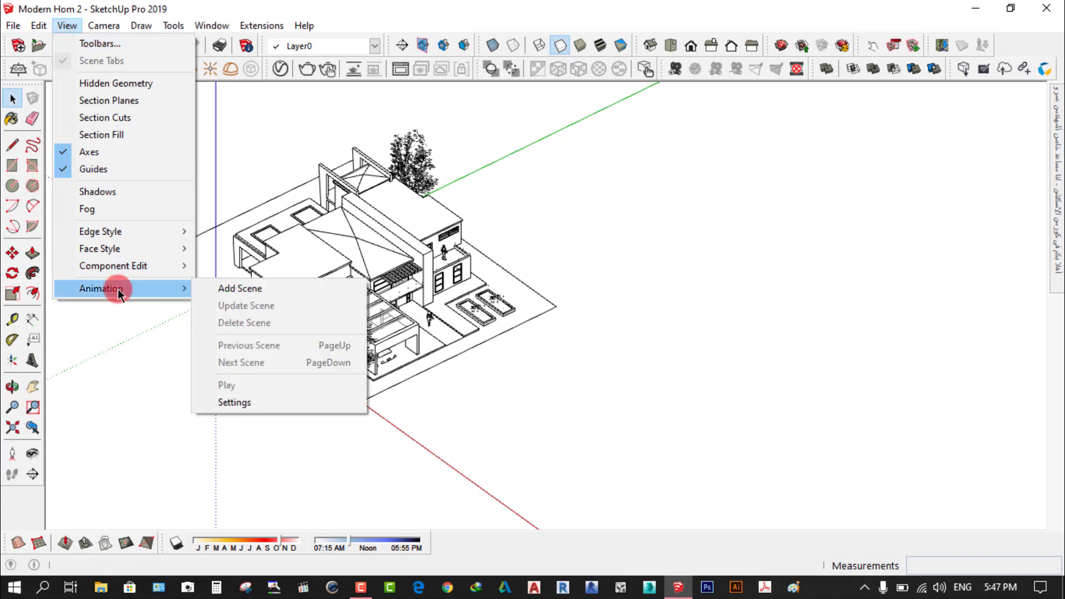
- In Model Info's Units page, set the length unit to metres
click(263, 402)
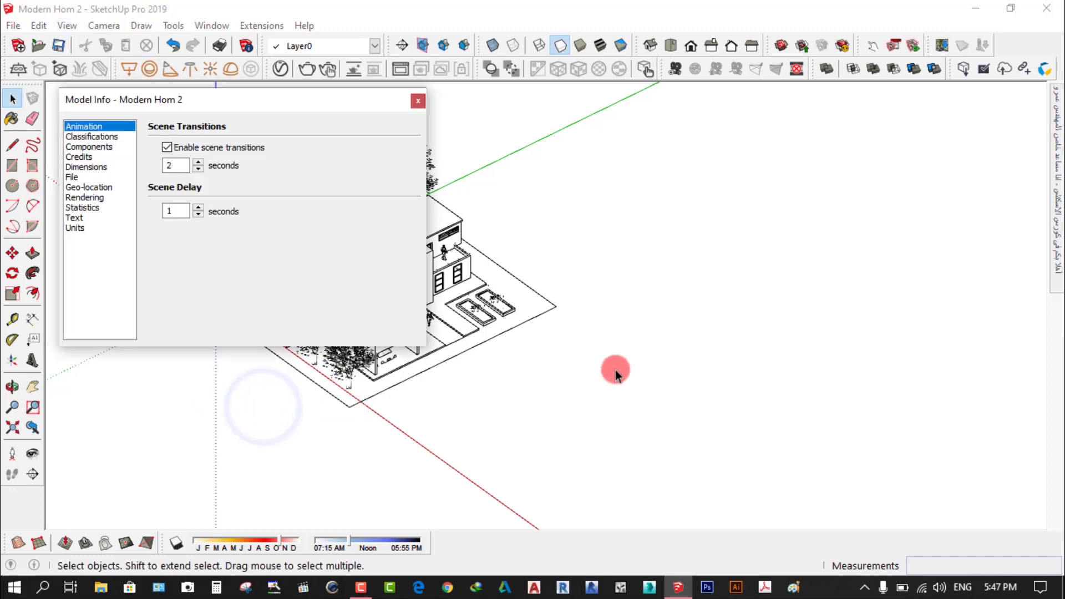
mouse_move(192, 95)
mouse_down()
mouse_move(271, 118)
mouse_move(726, 126)
mouse_up()
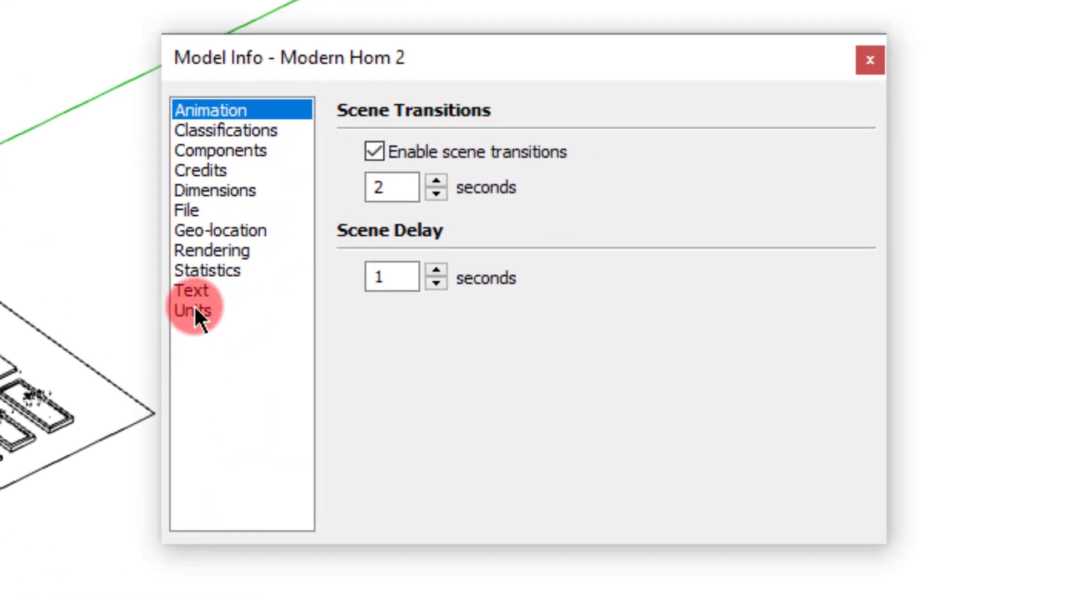
click(193, 310)
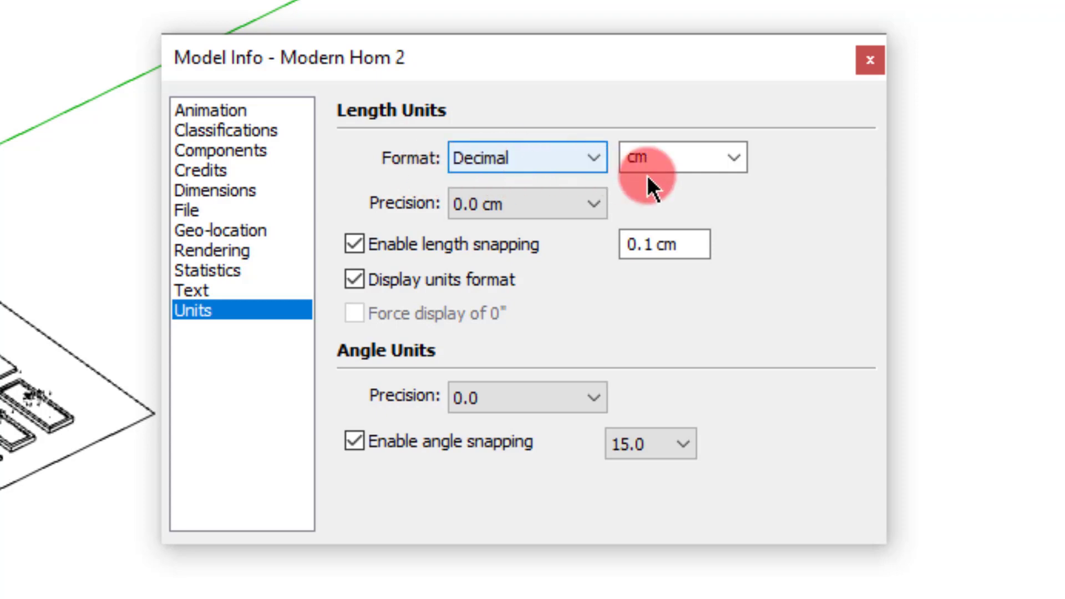
click(734, 156)
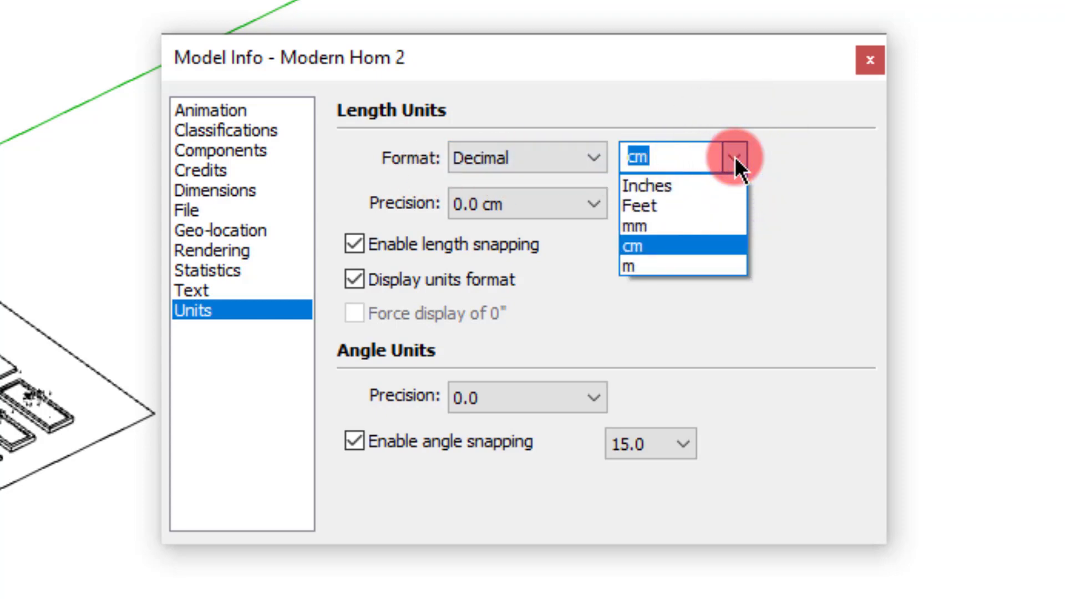
click(671, 274)
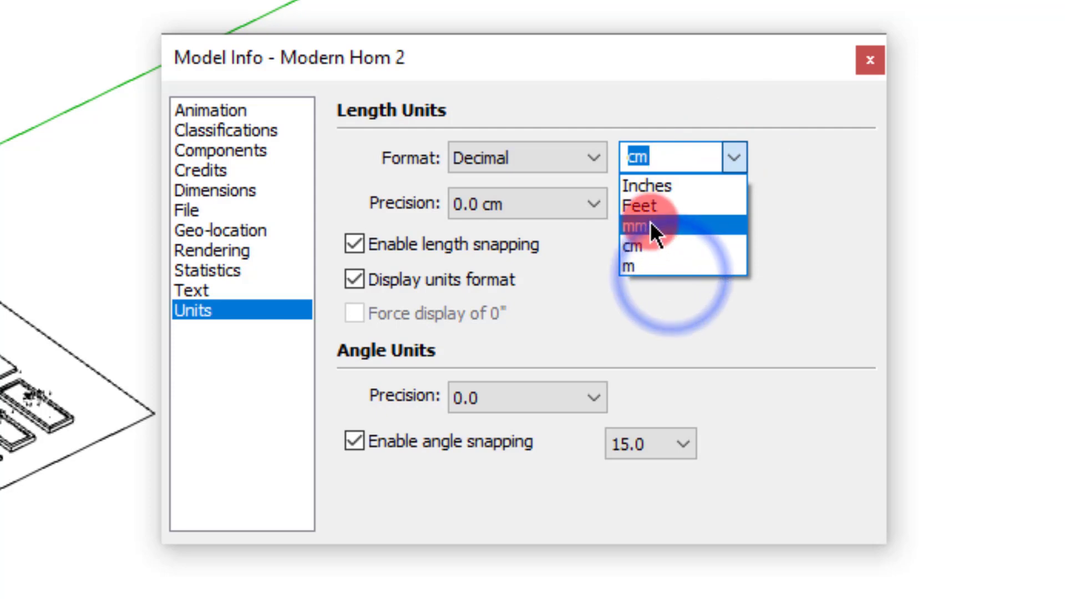
click(653, 272)
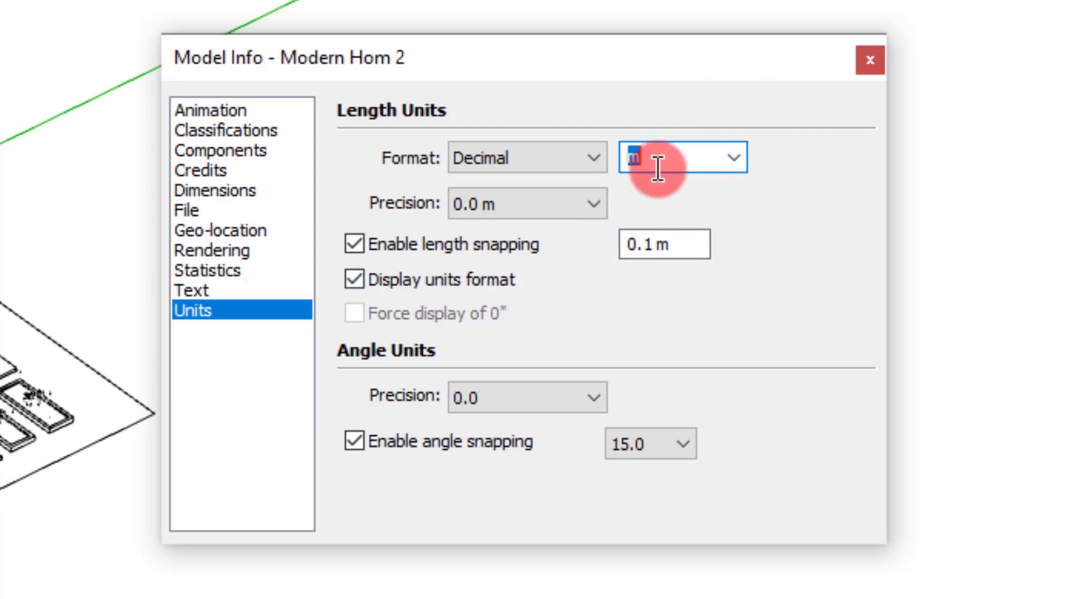
click(642, 252)
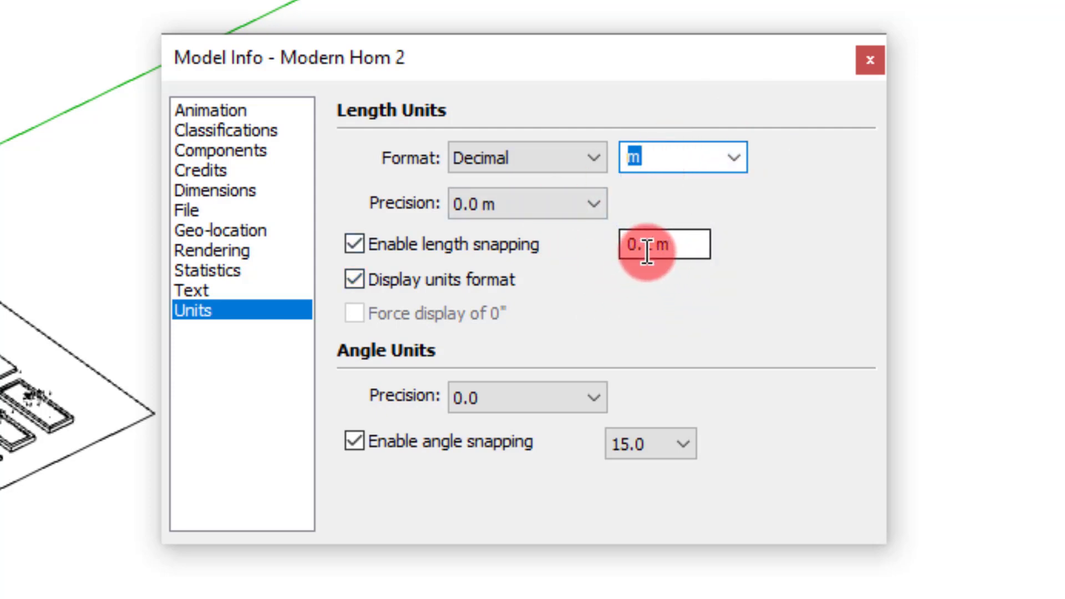
click(372, 221)
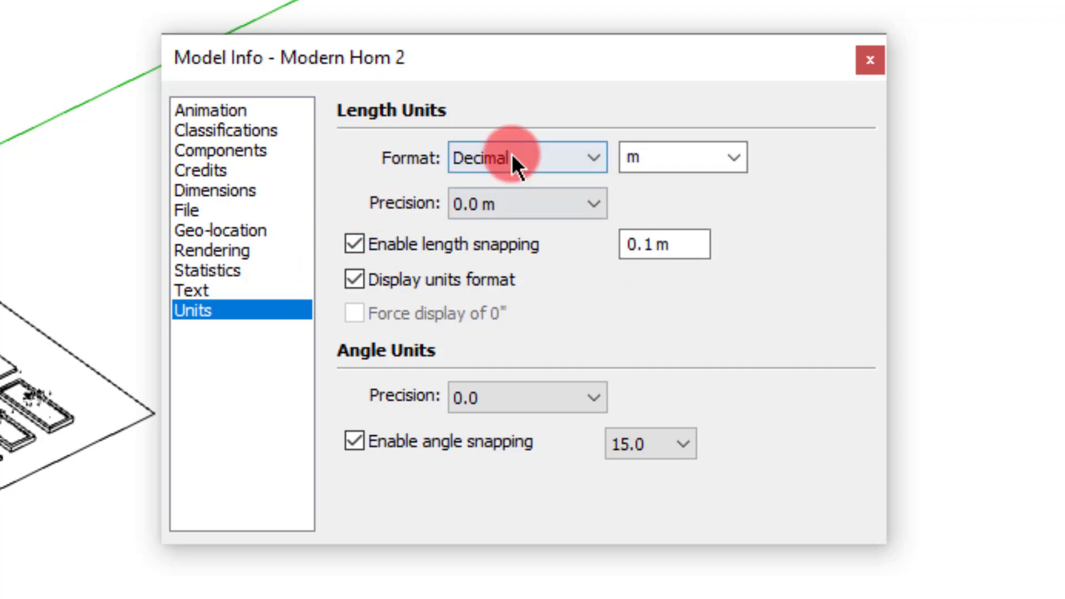
- Set length precision to 0.00 m, keep 0.10 m snapping, and close Model Info
click(535, 202)
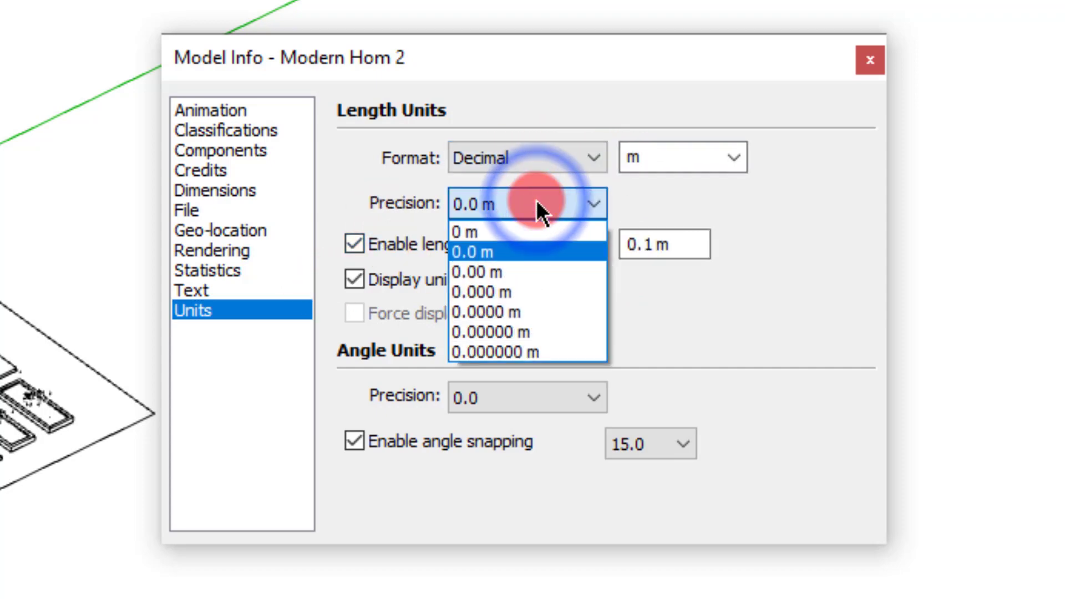
click(480, 272)
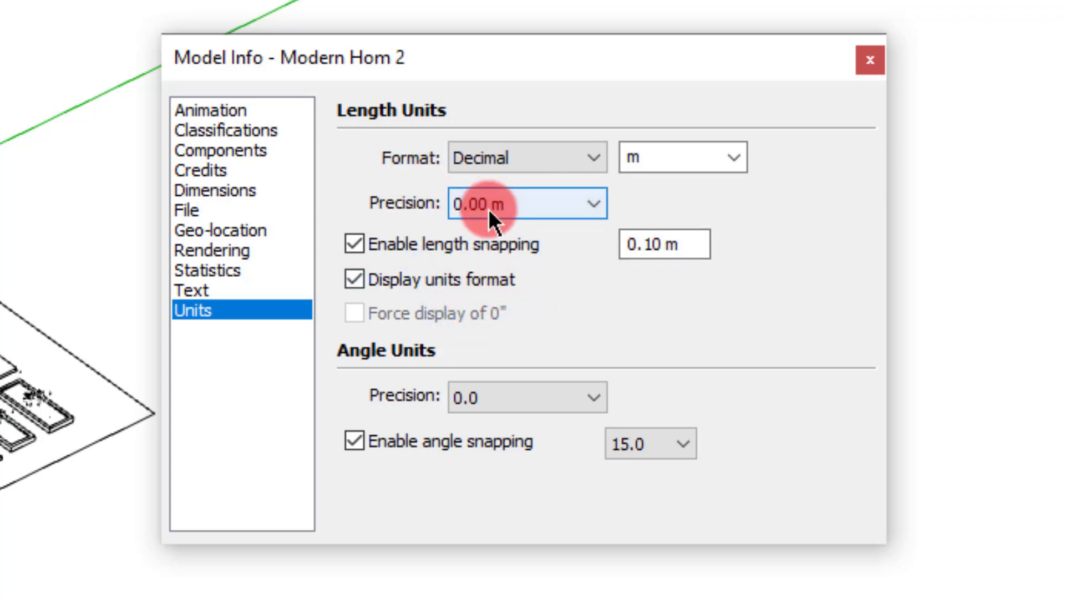
click(654, 253)
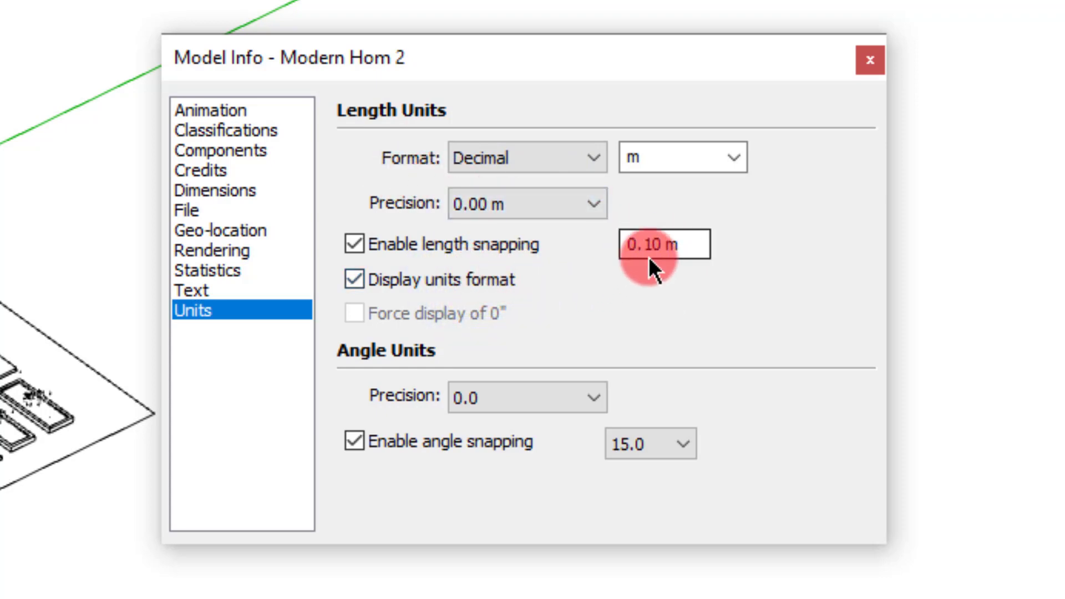
click(624, 153)
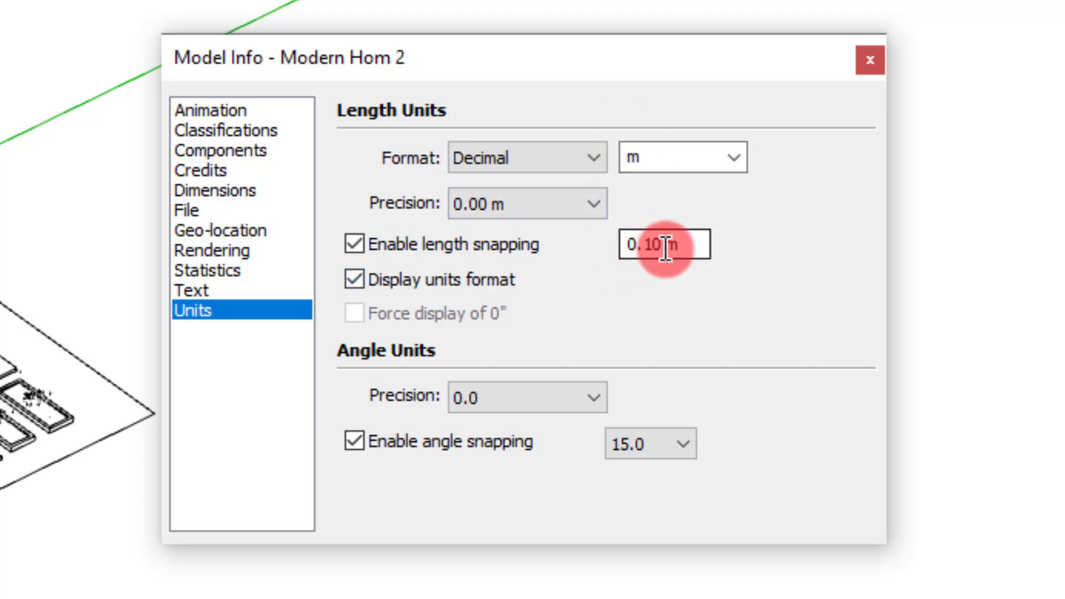
click(626, 292)
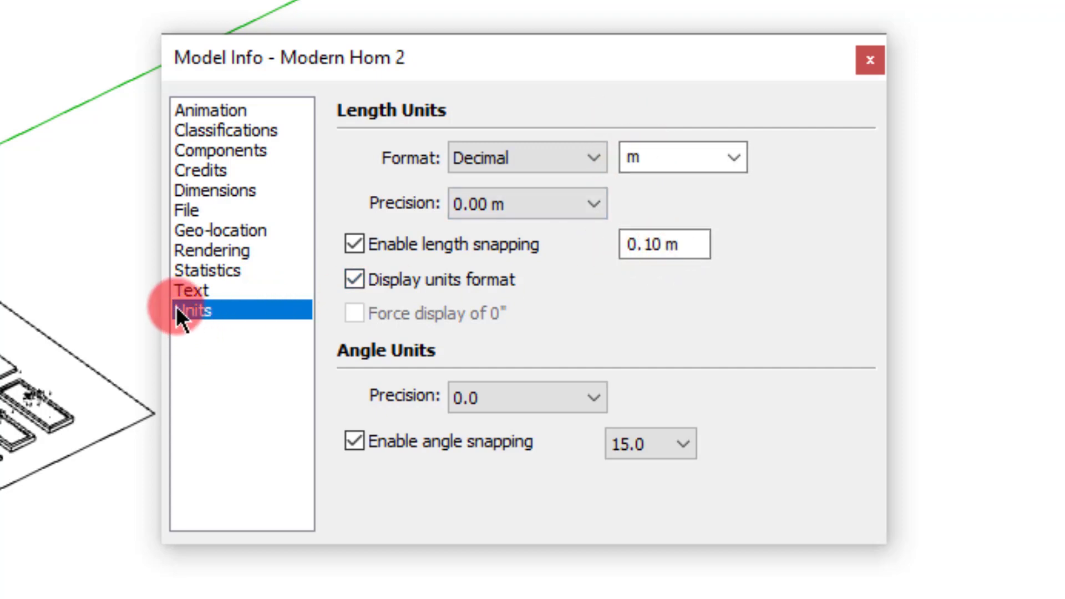
drag(388, 66, 398, 105)
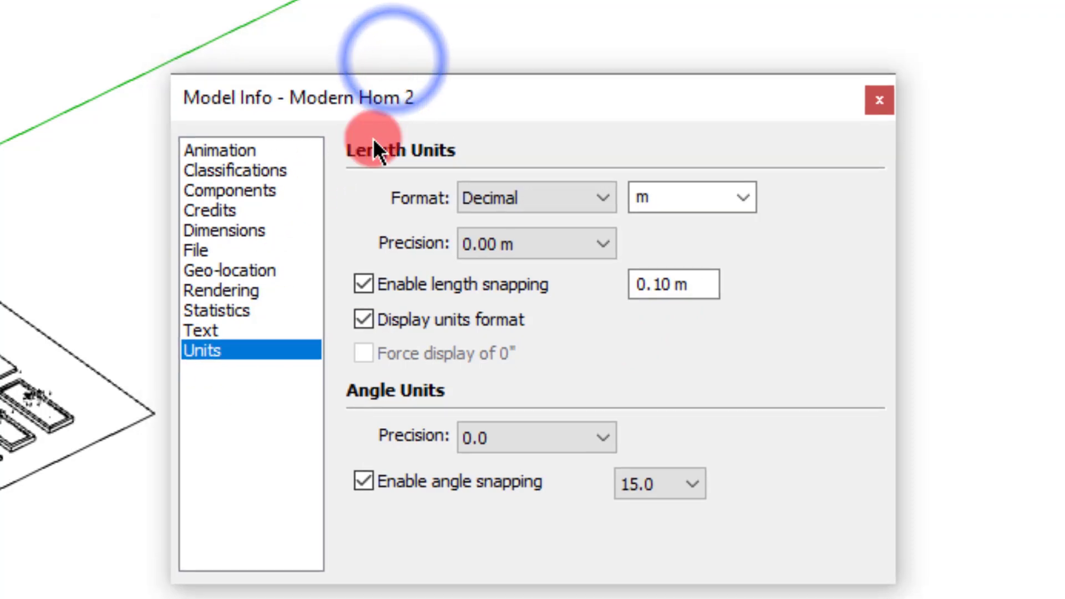
key(Up)
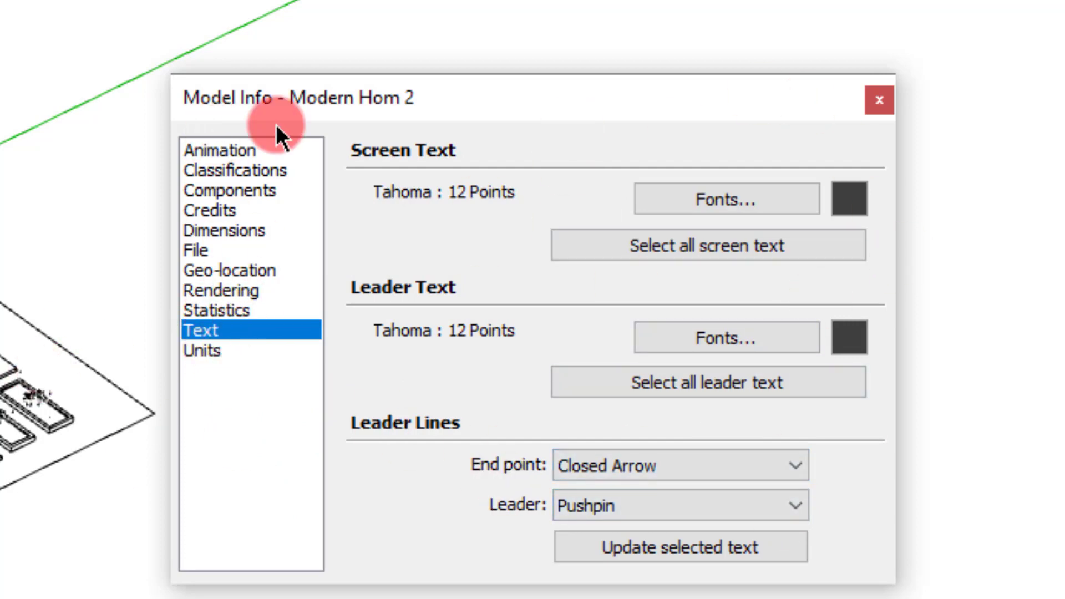
click(872, 101)
click(66, 25)
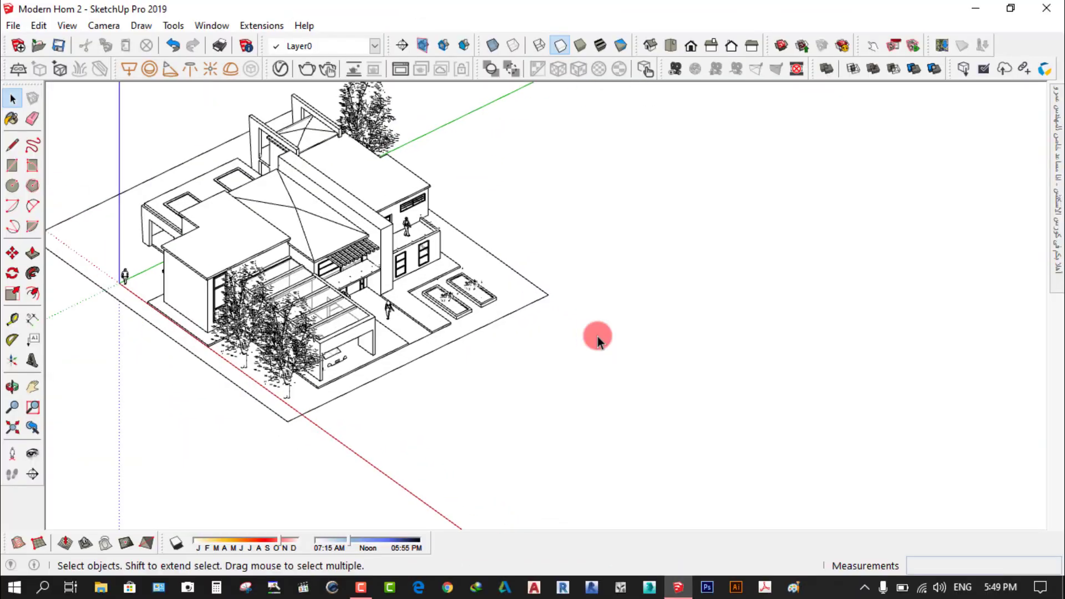
- Draw a 30 m line locked to the green axis in front of the house
click(12, 145)
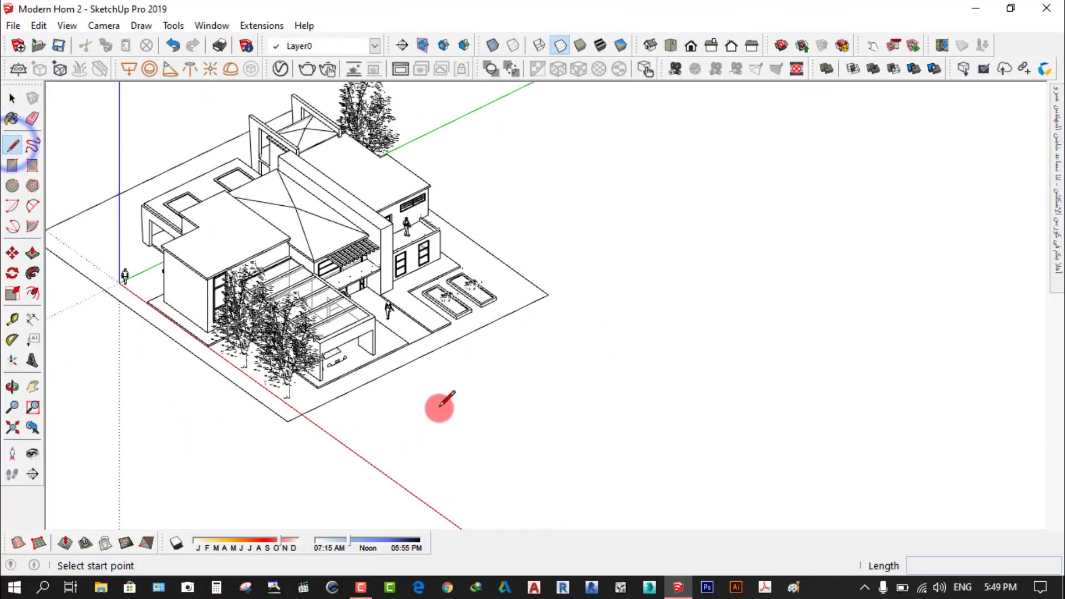
click(454, 427)
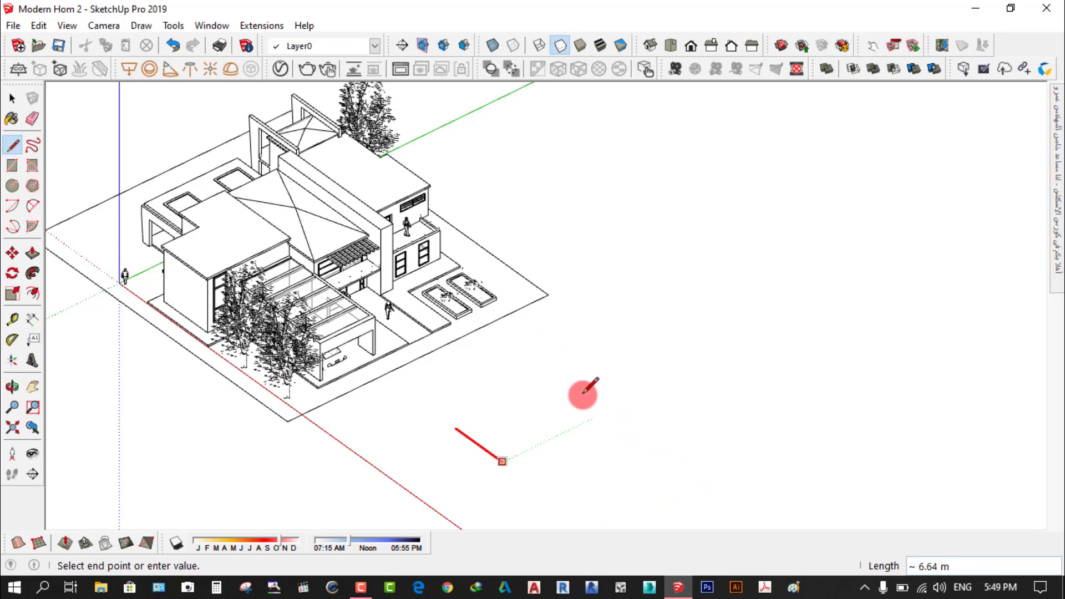
scroll(583, 392, down, 1)
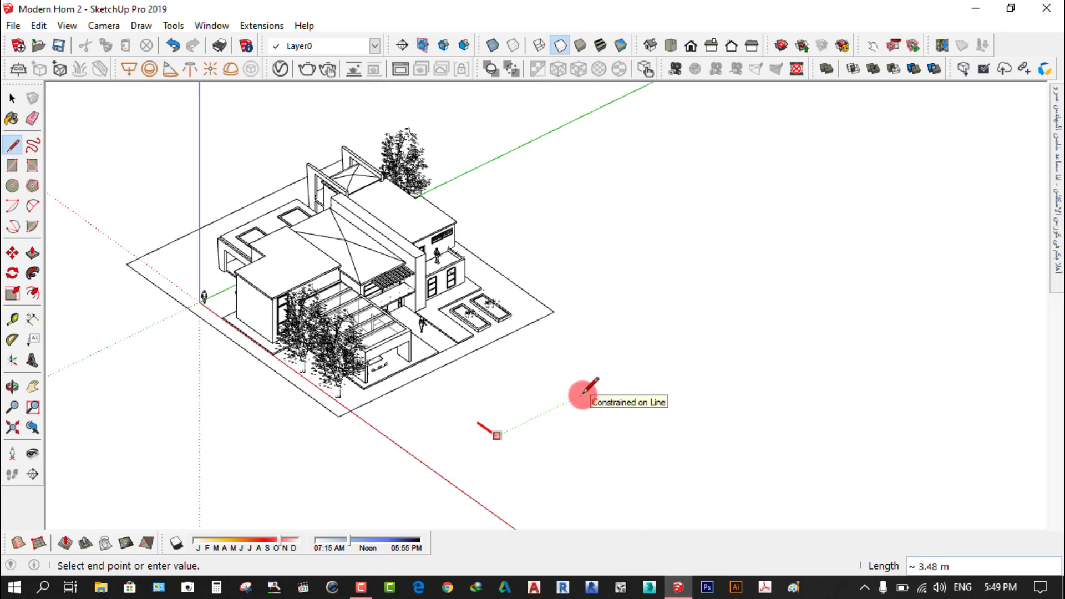
key(Up)
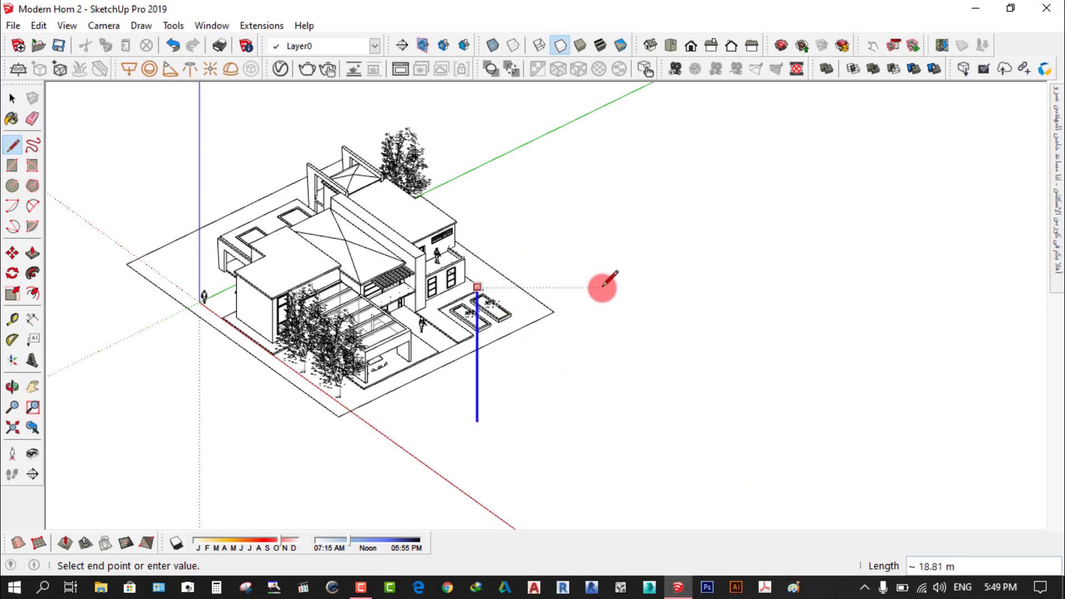
key(Left)
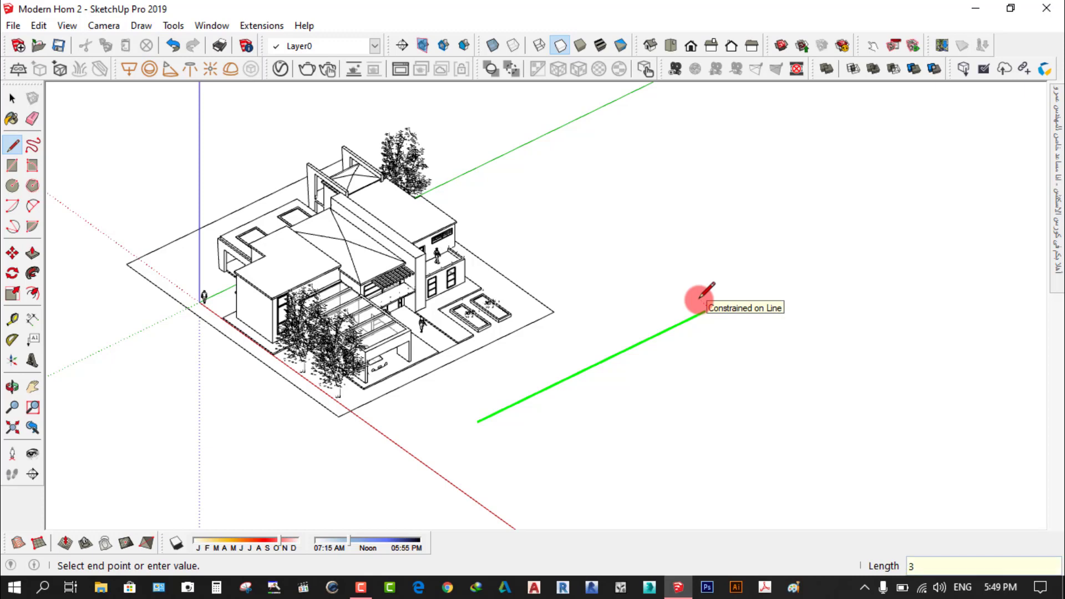
text(0)
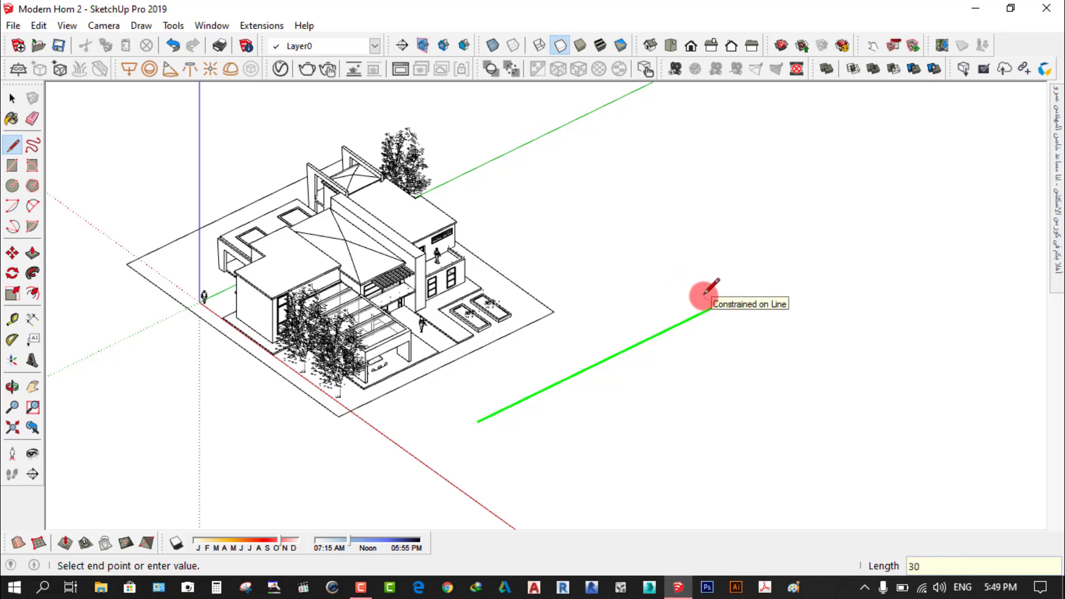
key(Return)
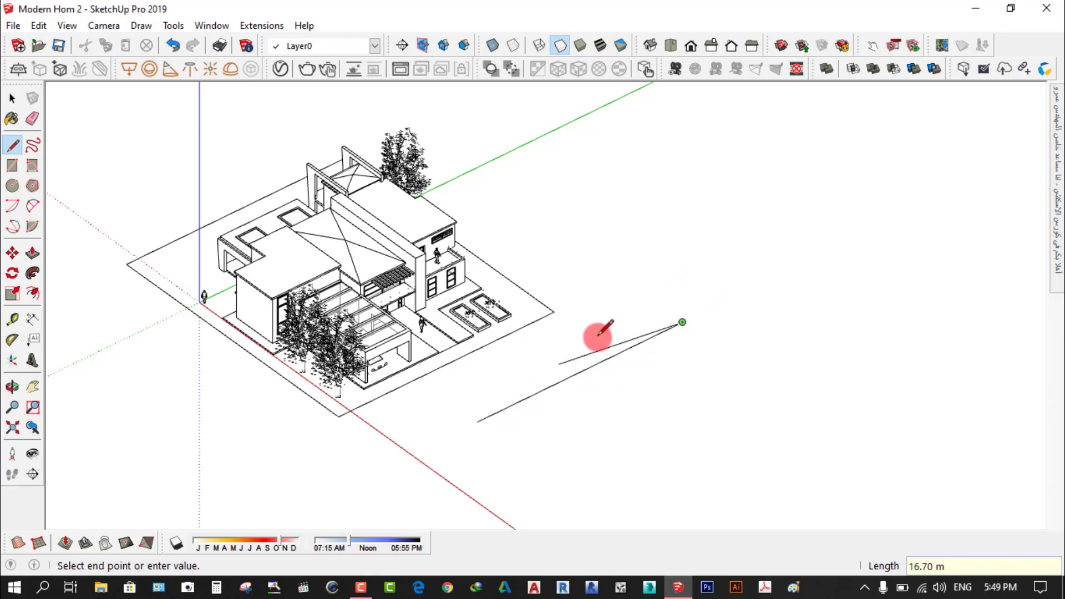
click(12, 98)
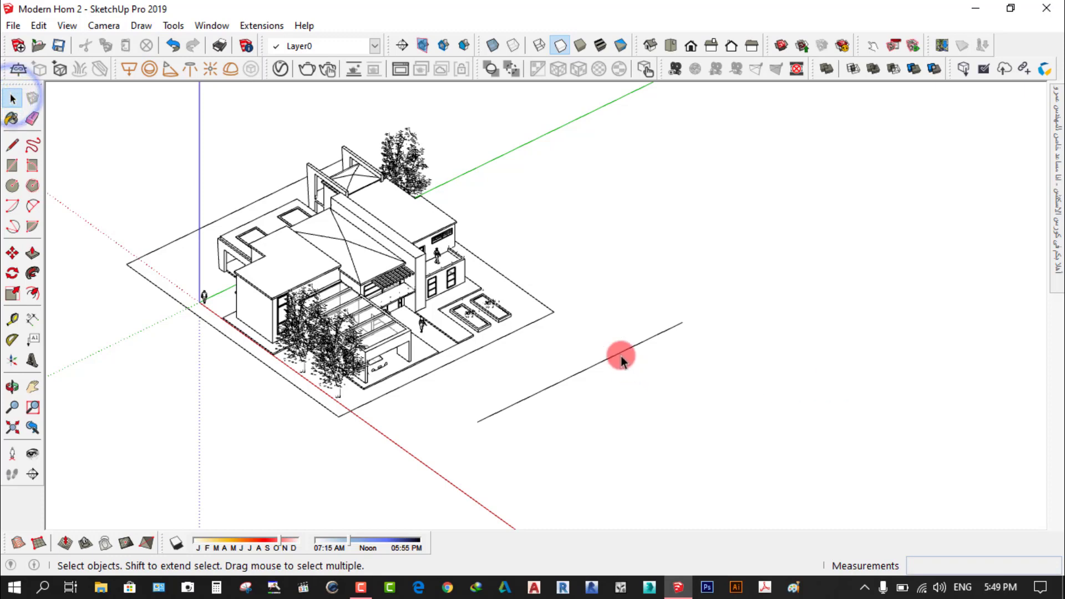
- Dimension the 30 m line end to end, placing the 30.00 m label beside it
click(29, 321)
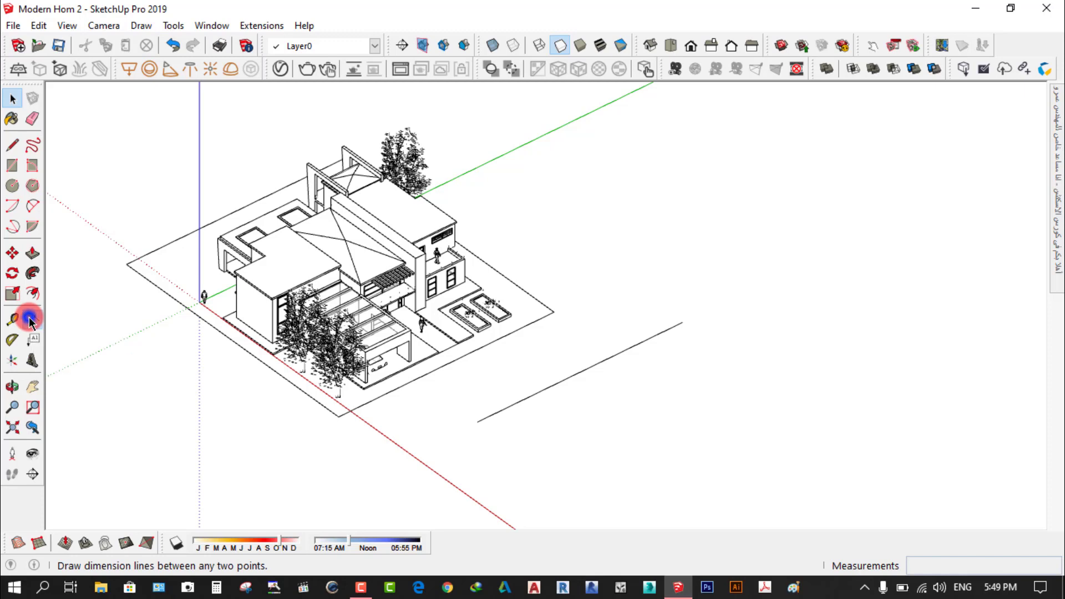
click(477, 421)
click(681, 322)
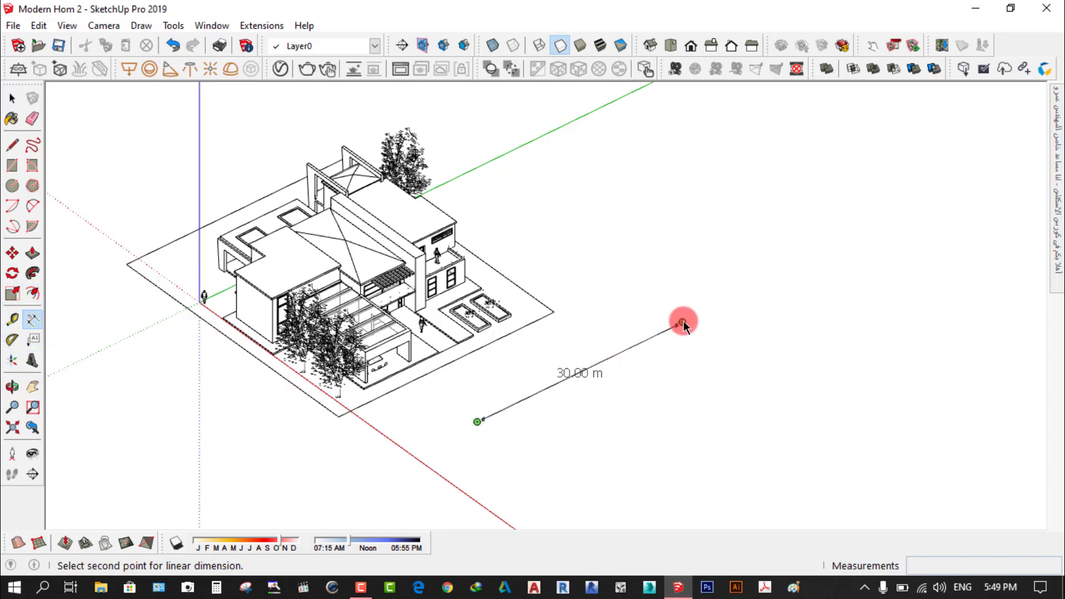
click(615, 326)
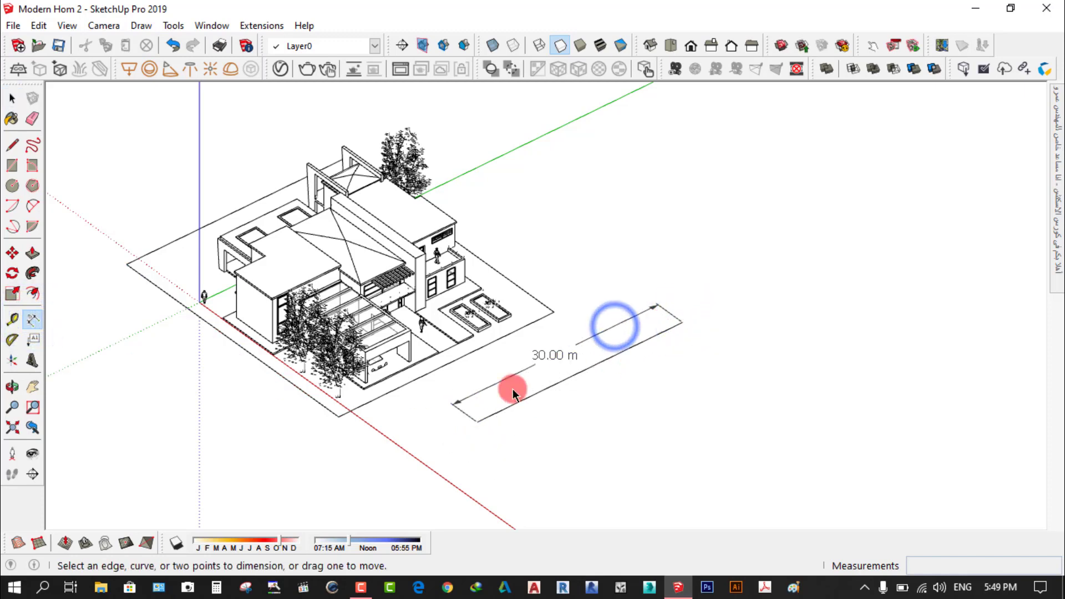
scroll(535, 366, up, 2)
scroll(529, 366, up, 3)
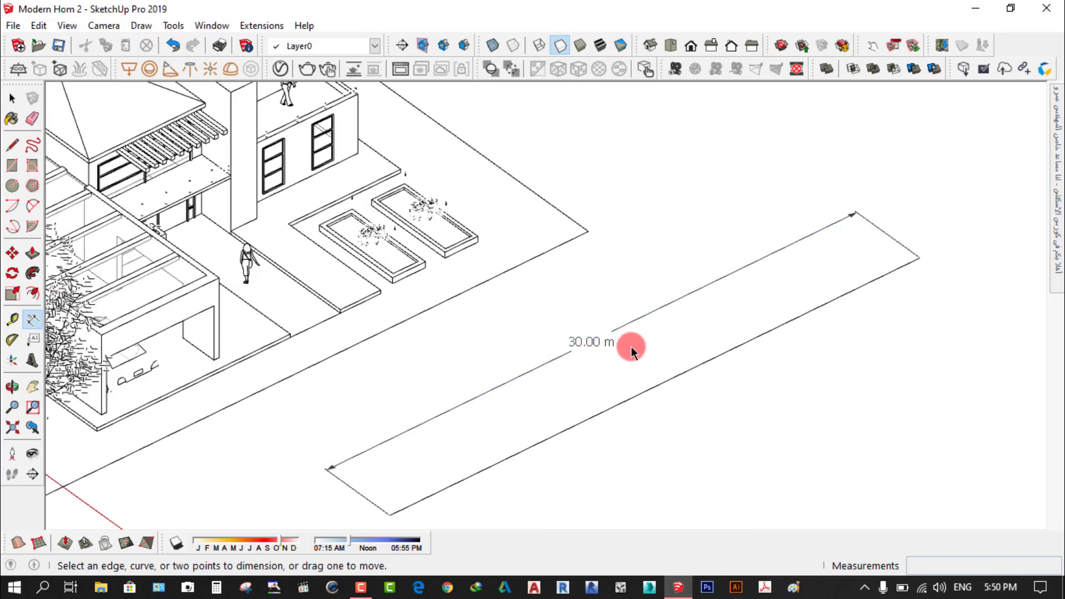
scroll(718, 401, down, 1)
scroll(718, 402, down, 1)
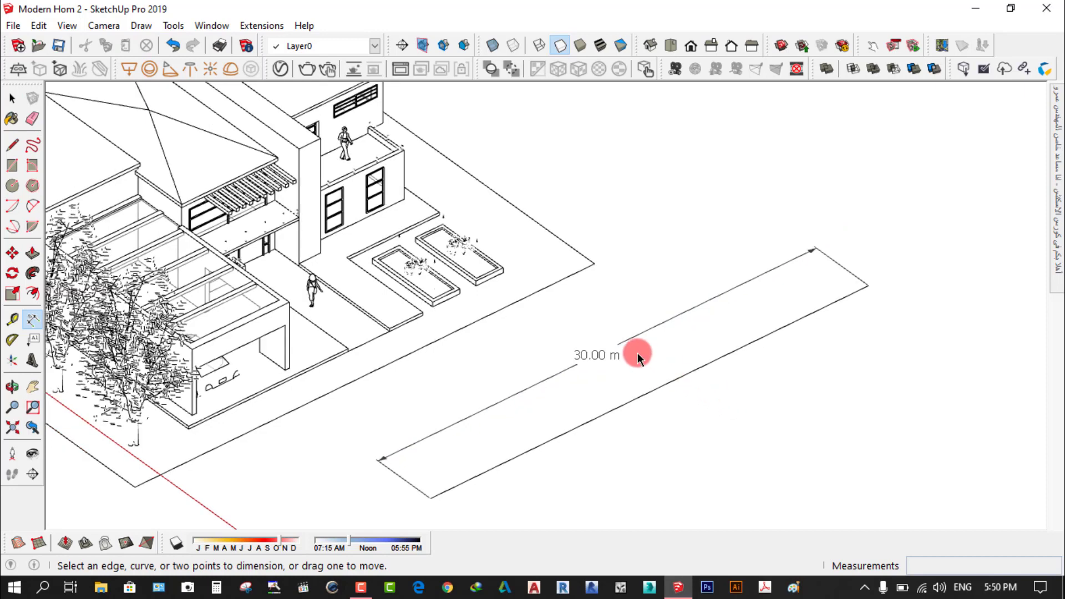
scroll(632, 353, down, 1)
scroll(632, 354, down, 1)
- Toggle undo and redo on the 30.00 m dimension, then zoom out to the whole model
key(ctrl+z)
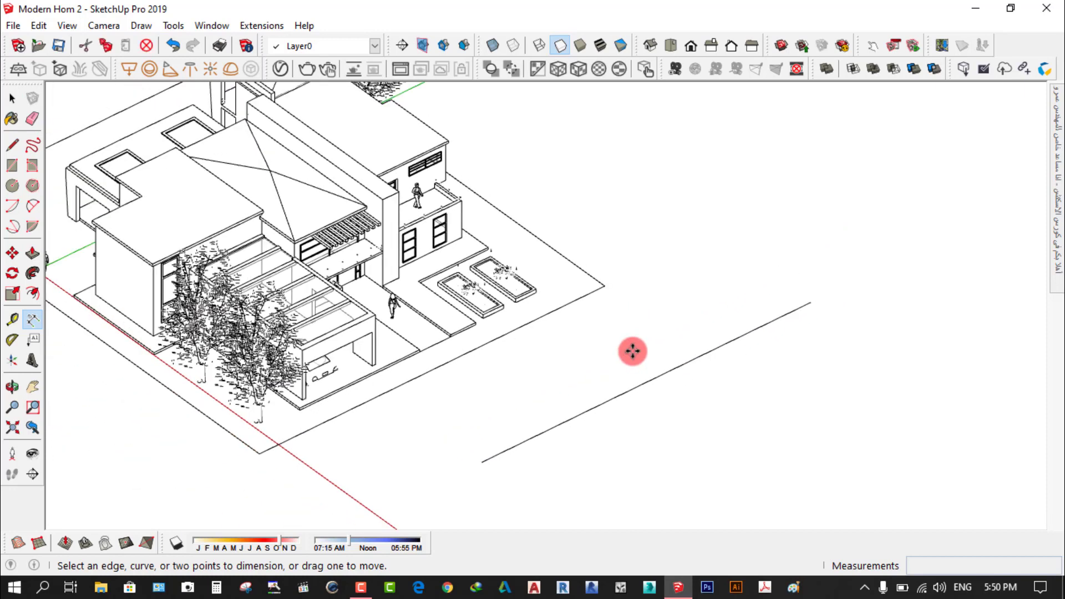
click(13, 98)
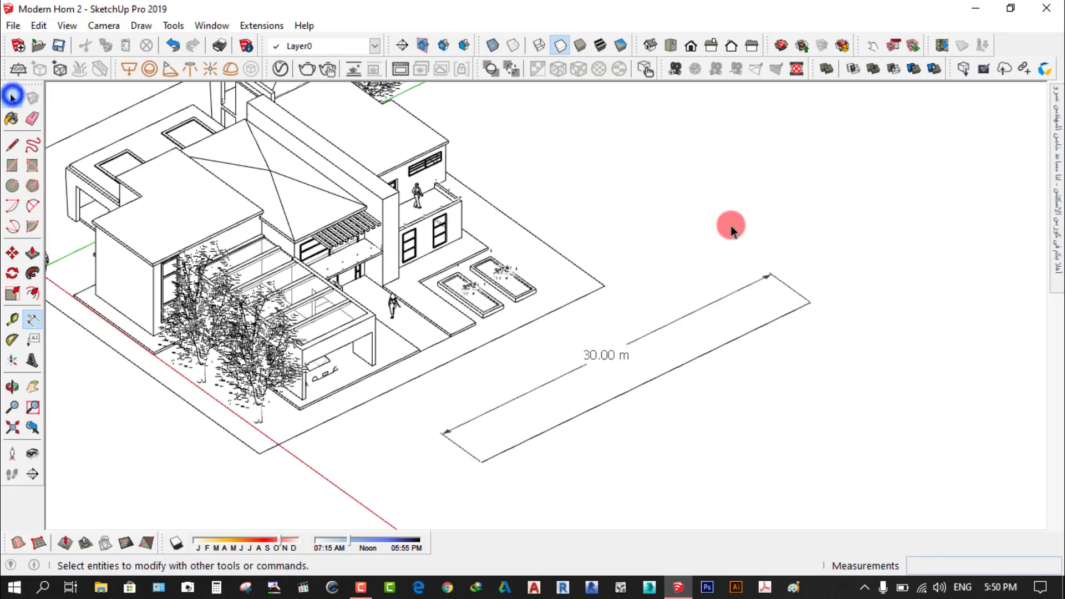
key(ctrl+z)
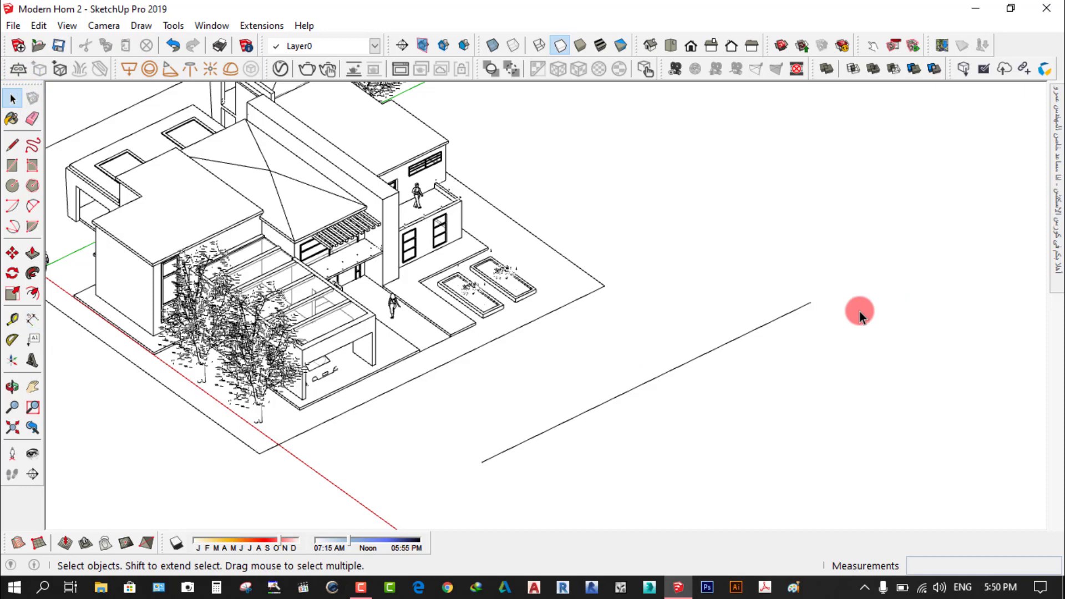
key(ctrl+y)
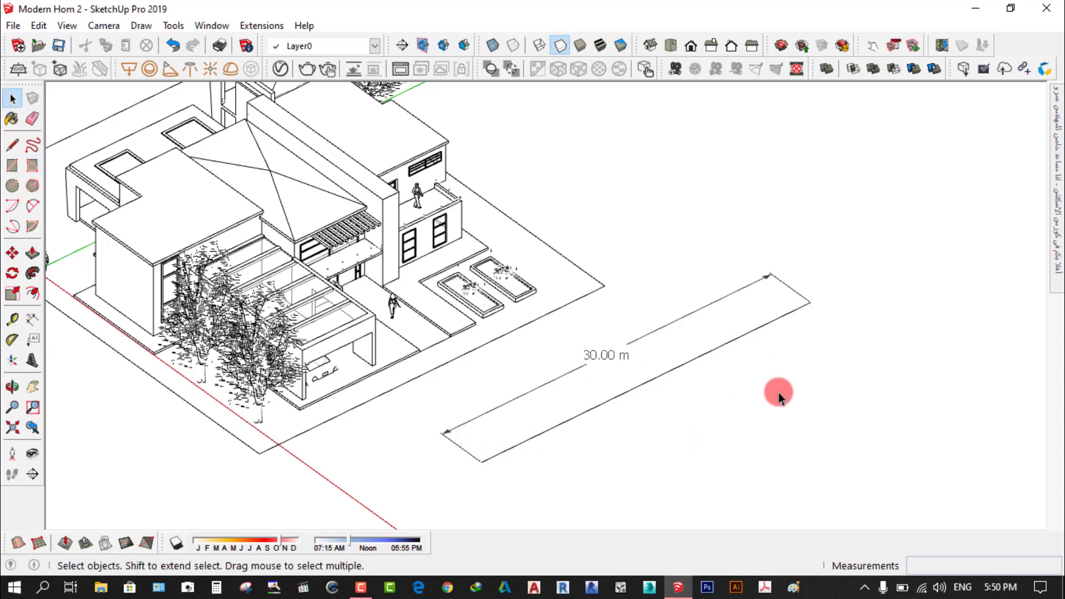
key(ctrl+z)
scroll(716, 338, down, 2)
scroll(399, 260, down, 2)
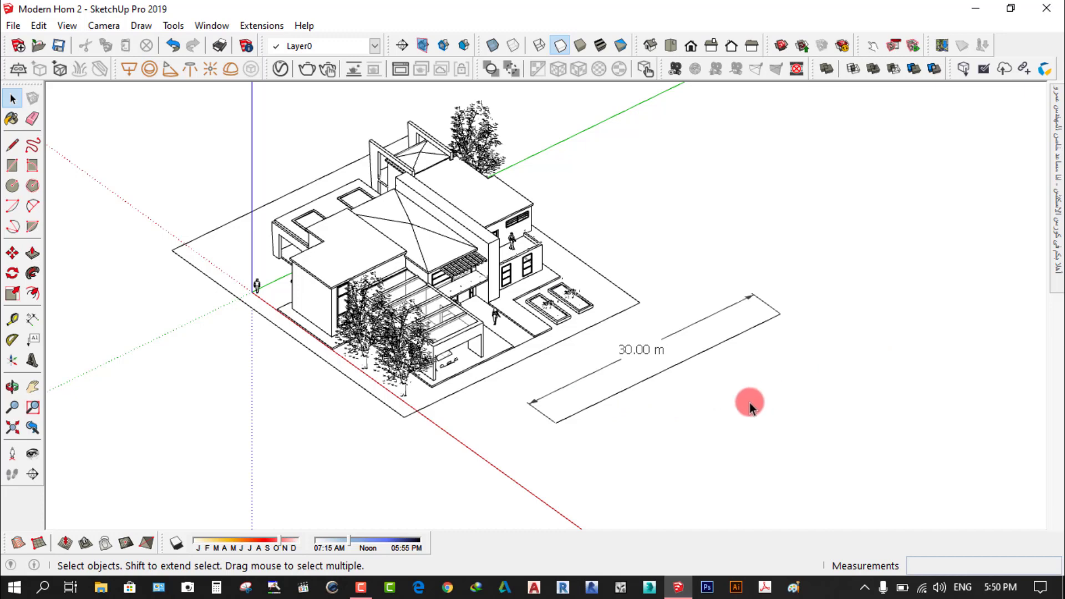
scroll(743, 402, up, 1)
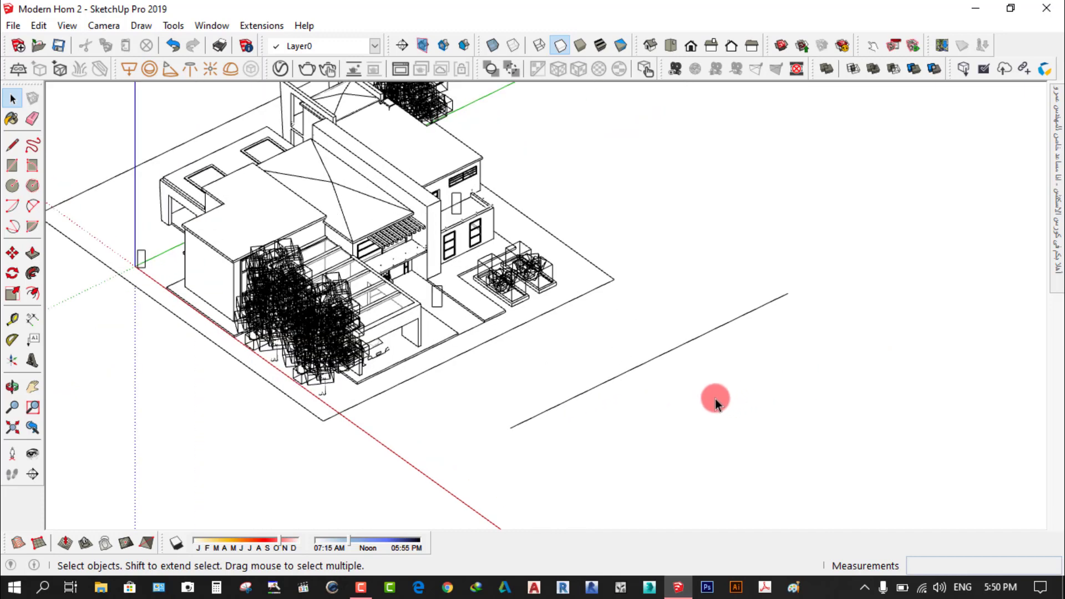
- From the 30 m line's end, draw an 11 m edge along the red axis and a parallel 30 m edge
click(678, 347)
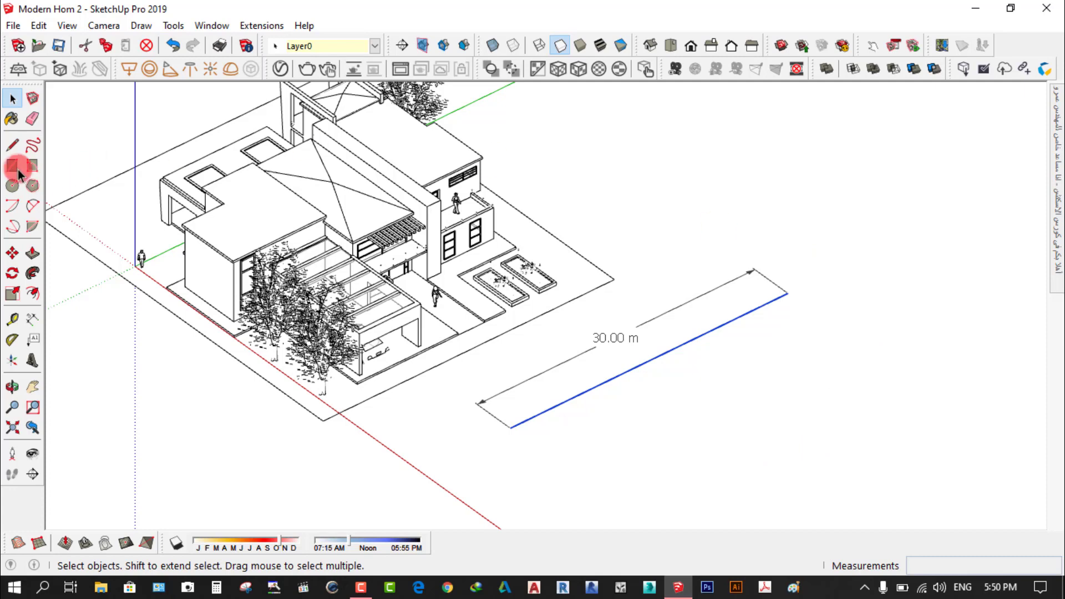
click(12, 145)
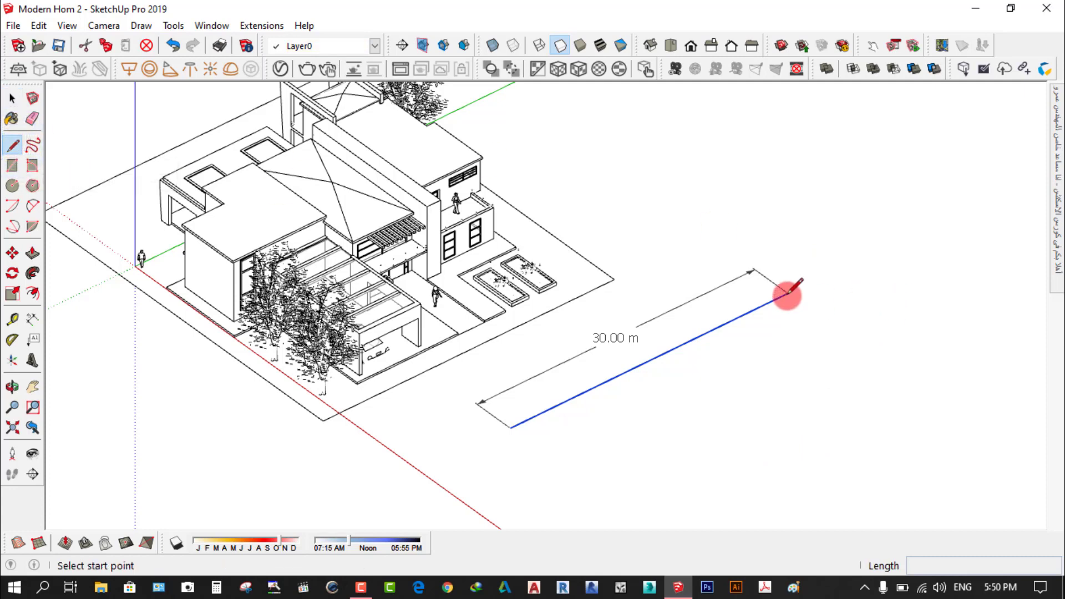
click(787, 292)
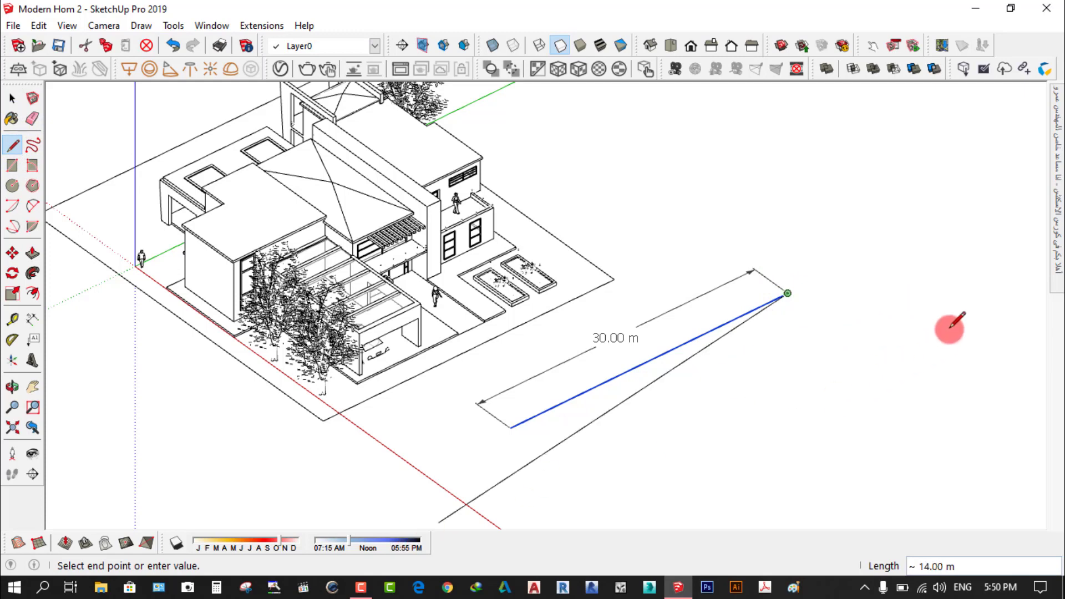
click(872, 352)
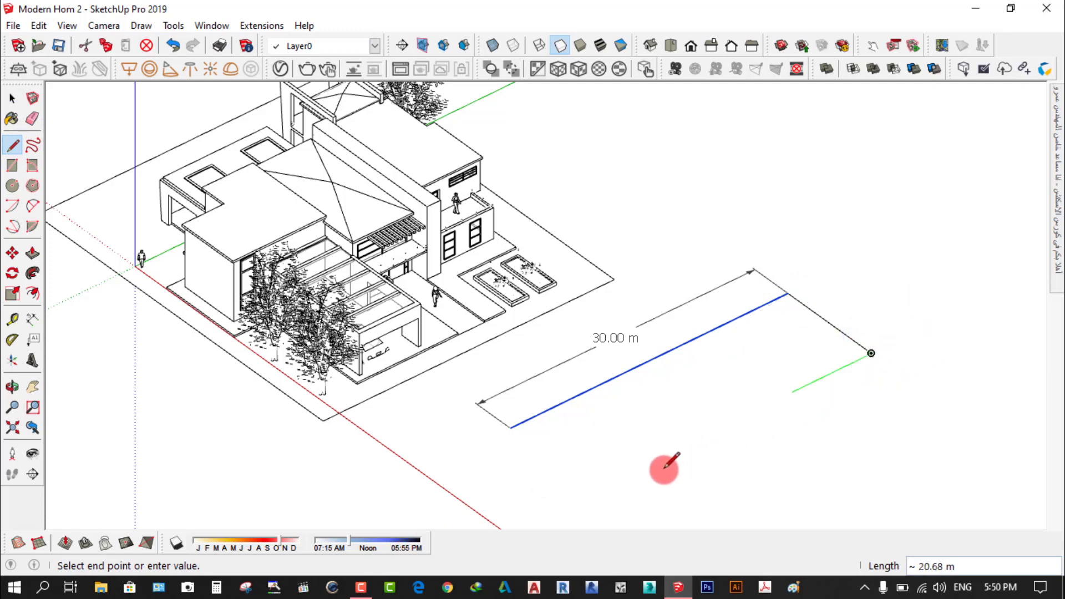
key(Escape)
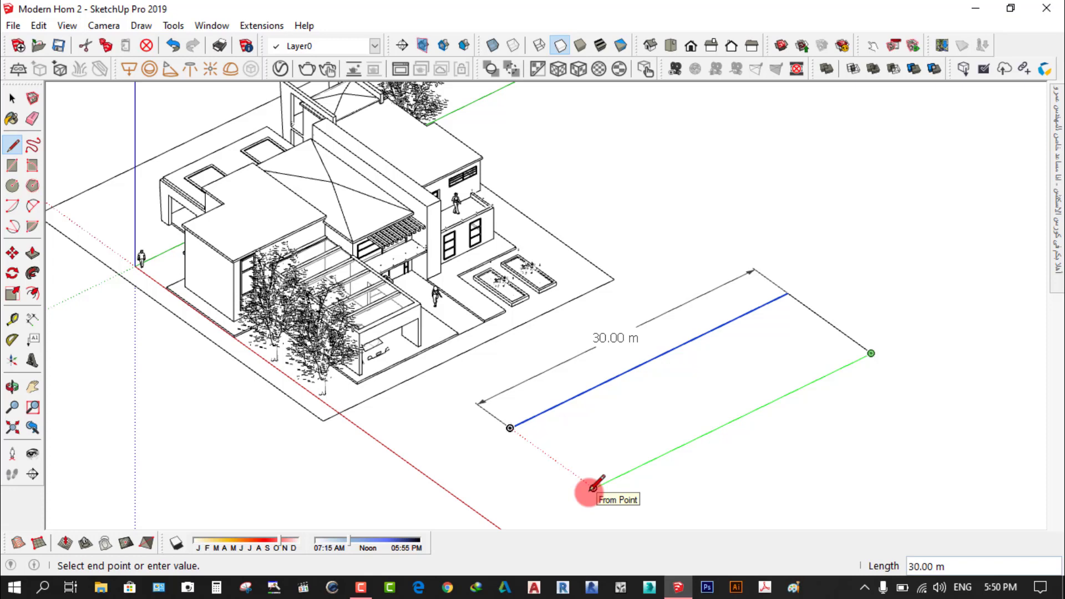
click(593, 487)
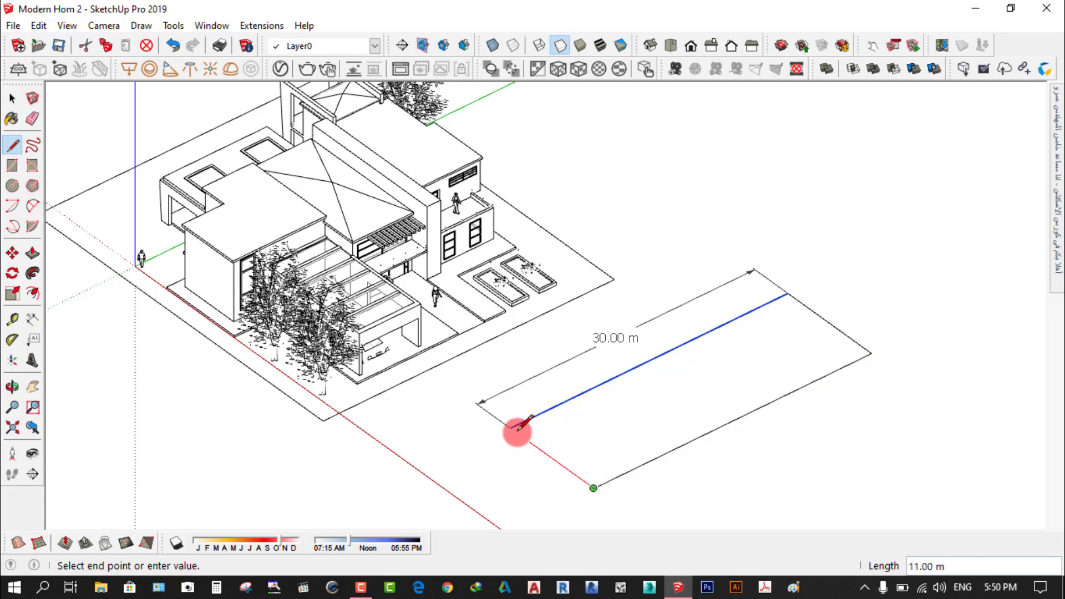
- Close the 30 × 11 m rectangle into a face and delete its 30.00 m dimension
click(510, 427)
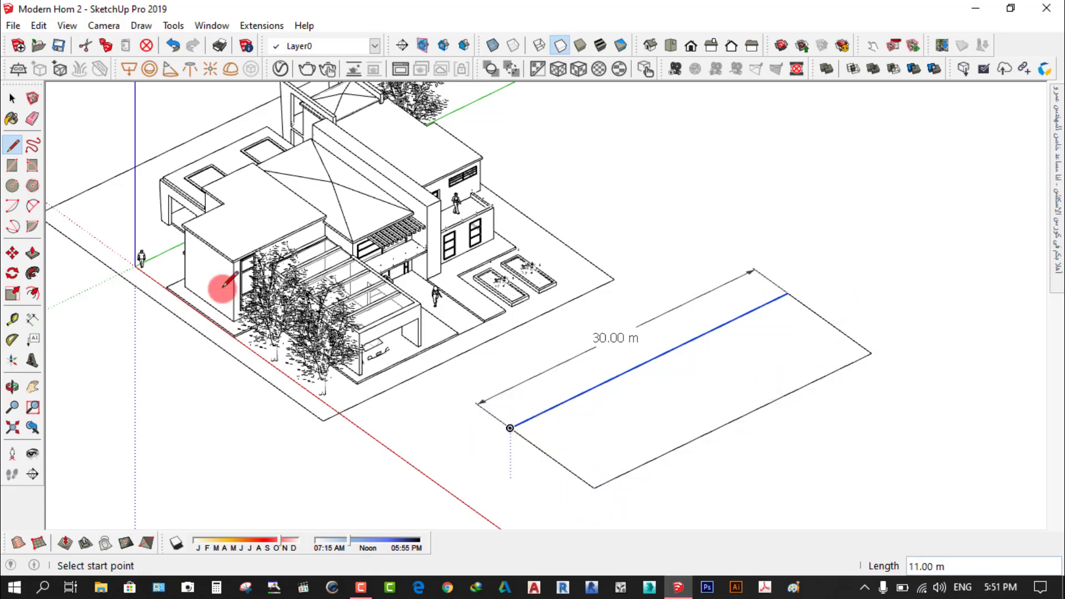
click(12, 100)
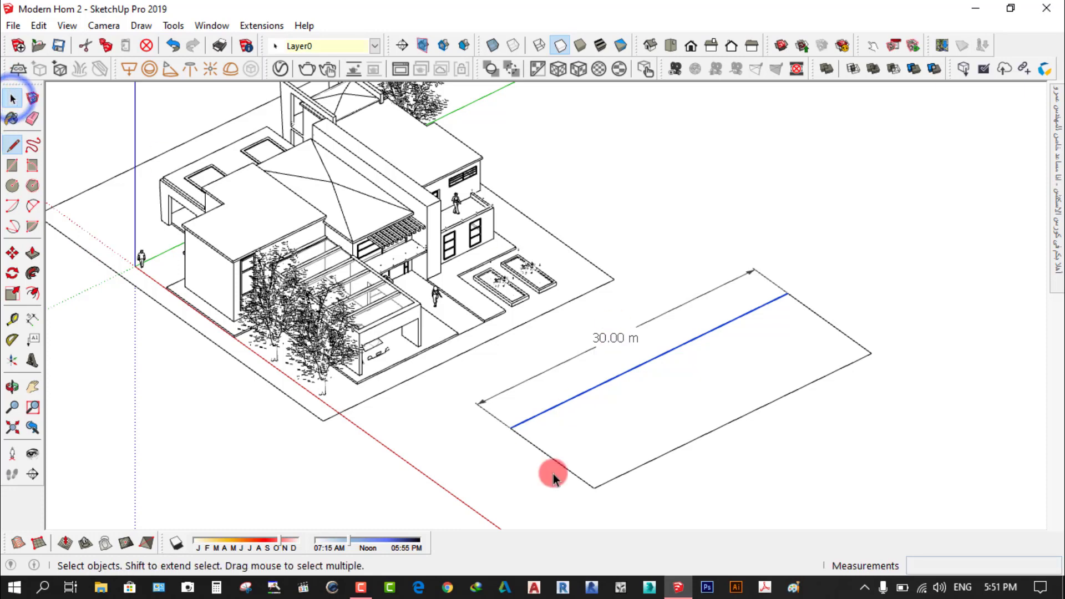
scroll(538, 474, up, 1)
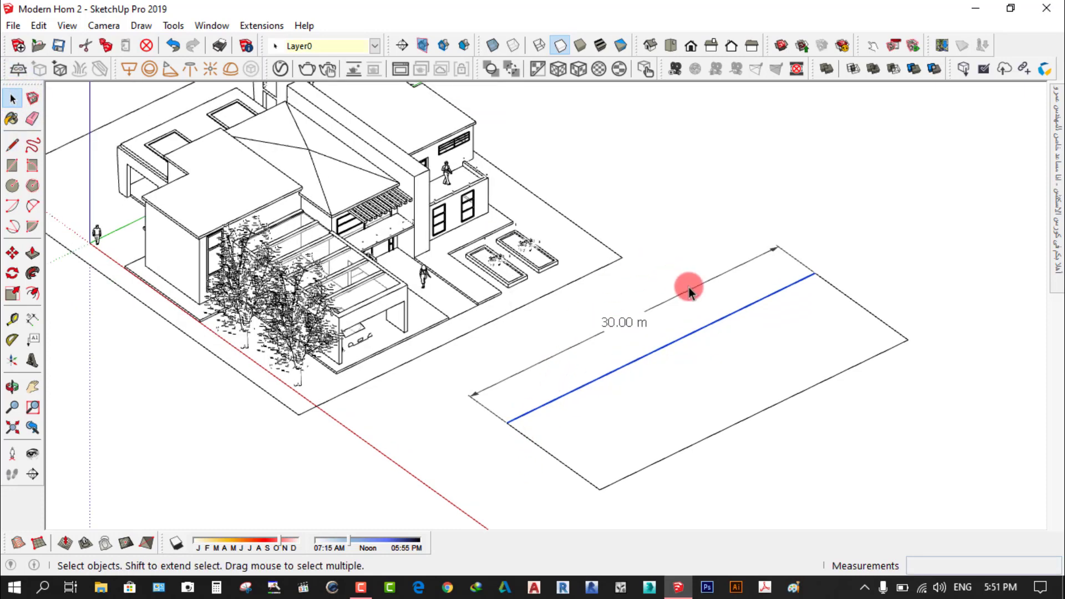
click(703, 221)
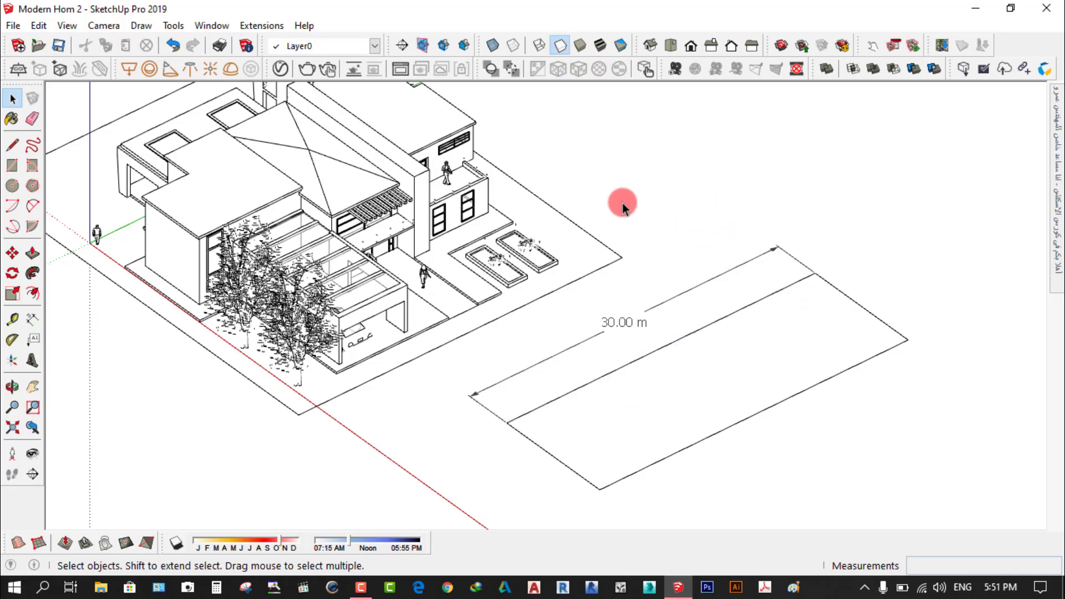
click(740, 268)
key(Delete)
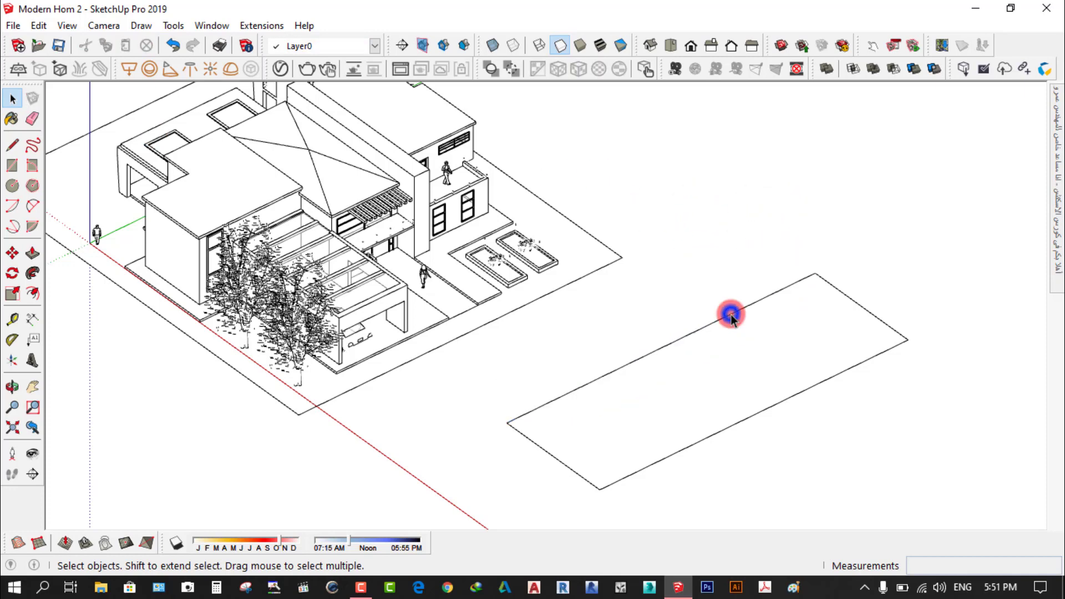
- Check each of the rectangle's four edges, then switch to Shaded with Textures display
click(731, 314)
click(851, 301)
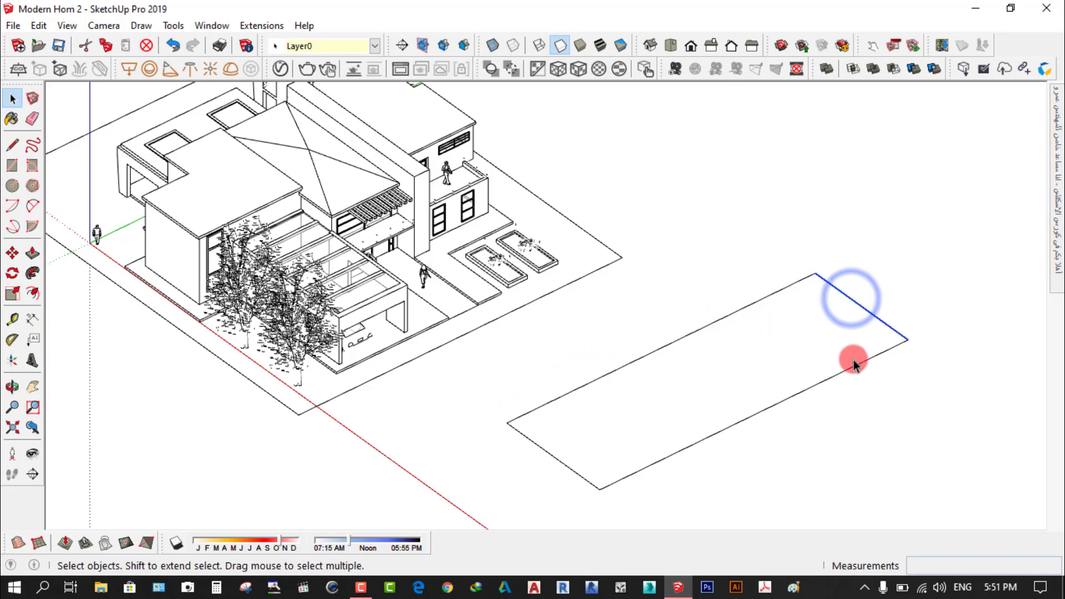
click(854, 364)
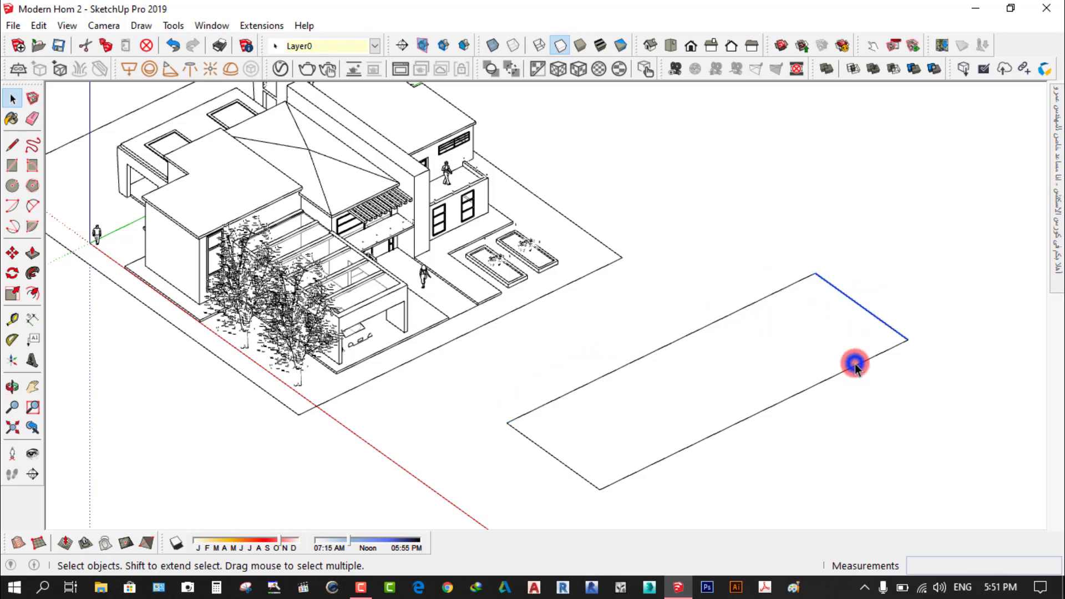
click(536, 443)
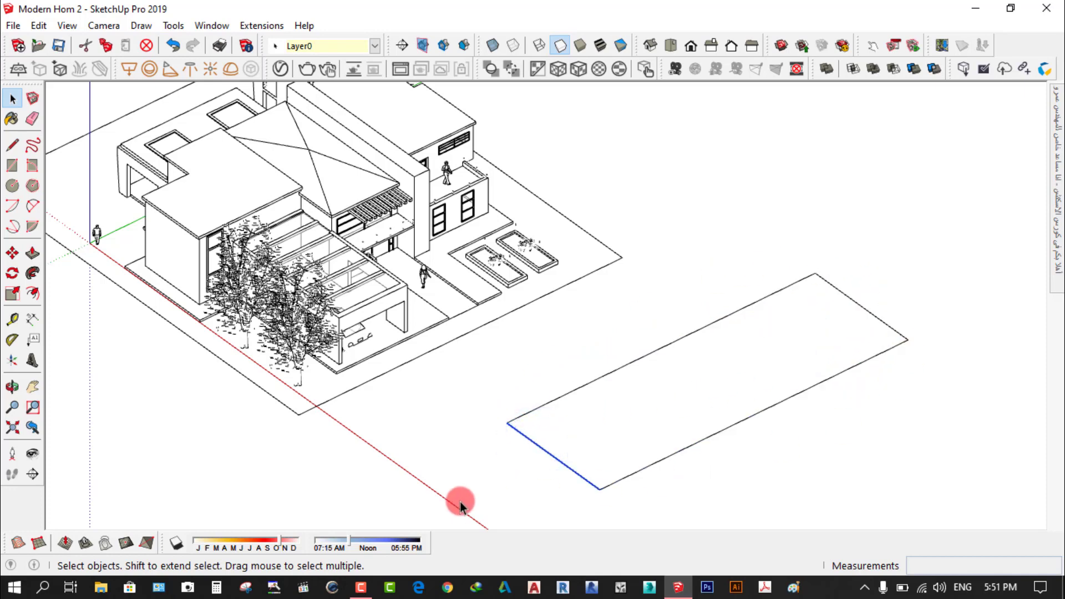
click(736, 220)
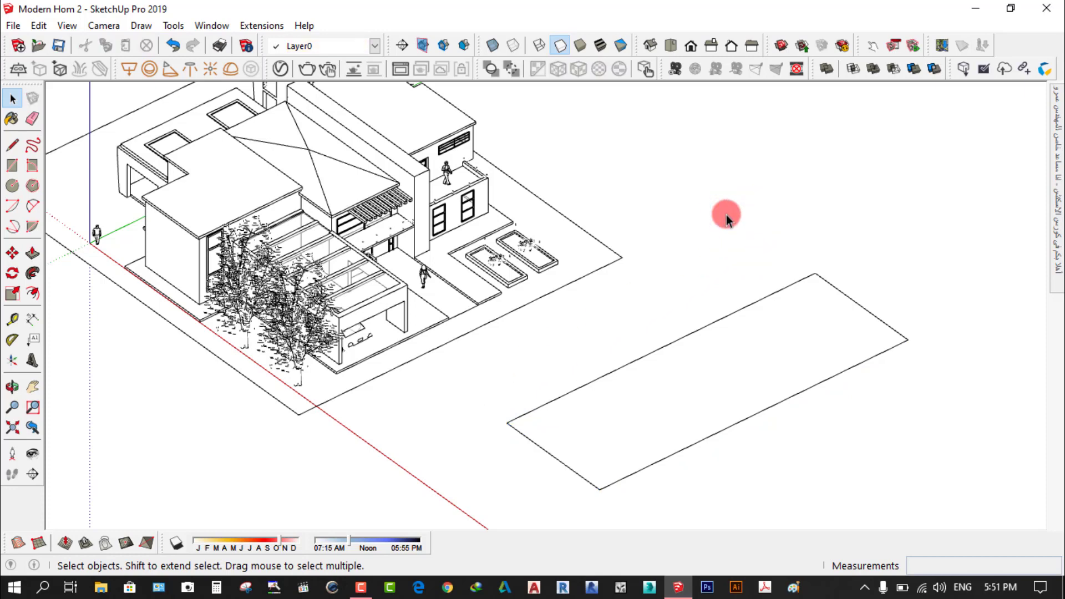
click(580, 46)
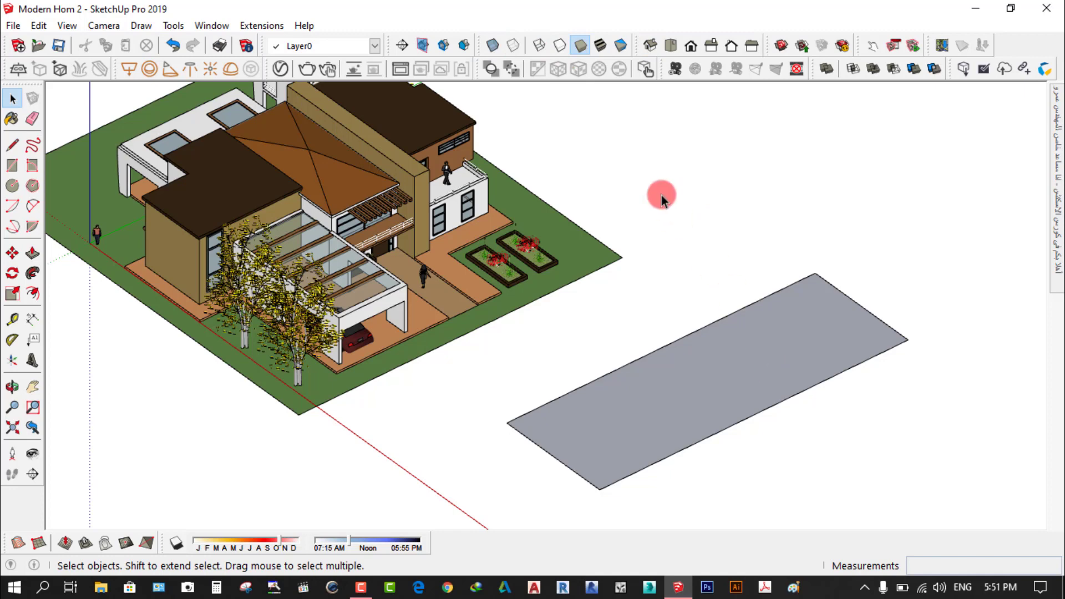
- Switch the face style from Hidden Line to Shaded
click(559, 45)
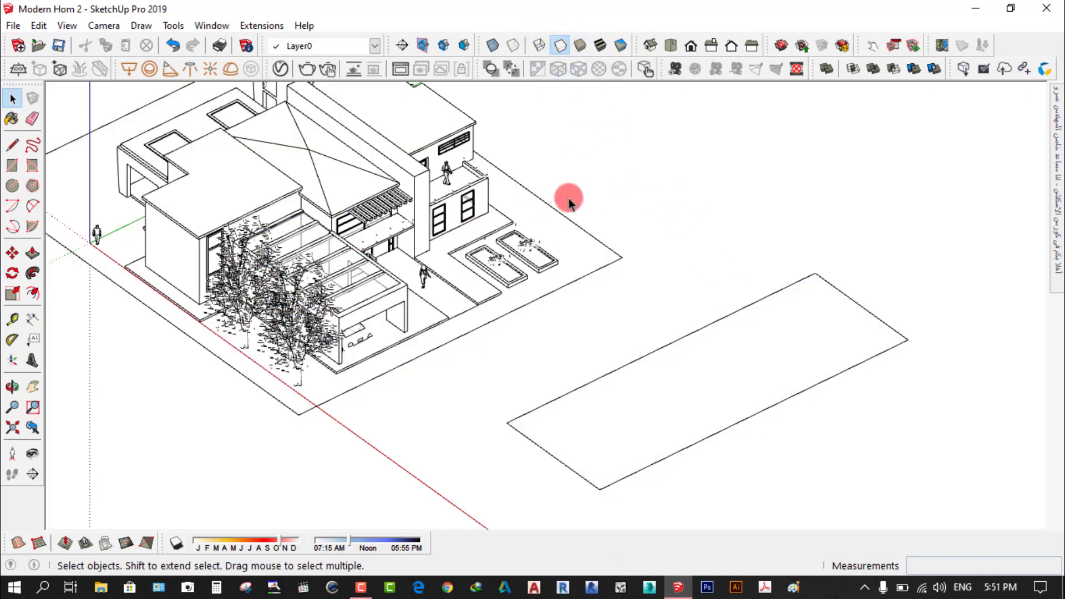
click(580, 47)
scroll(688, 447, up, 2)
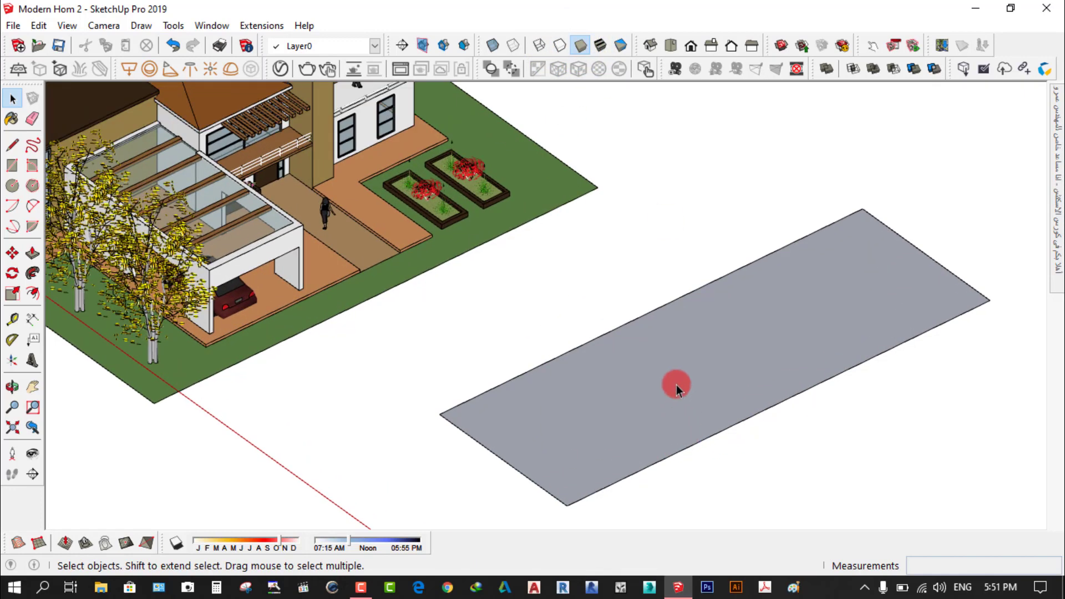
- Draw a small closed four-sided face to the right of the rectangle
click(12, 146)
scroll(407, 188, down, 1)
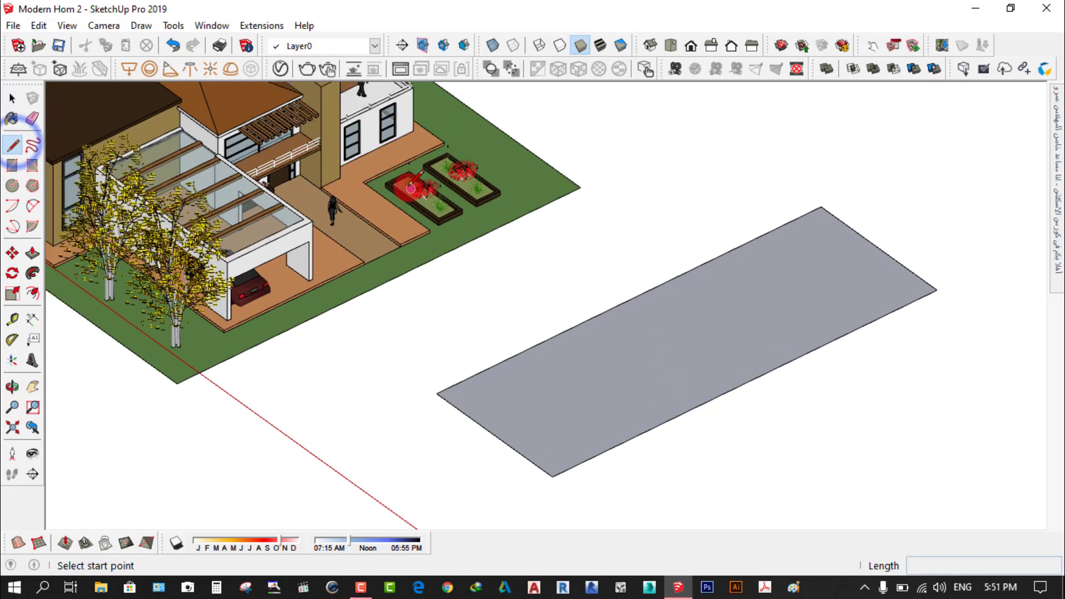
click(810, 390)
click(908, 343)
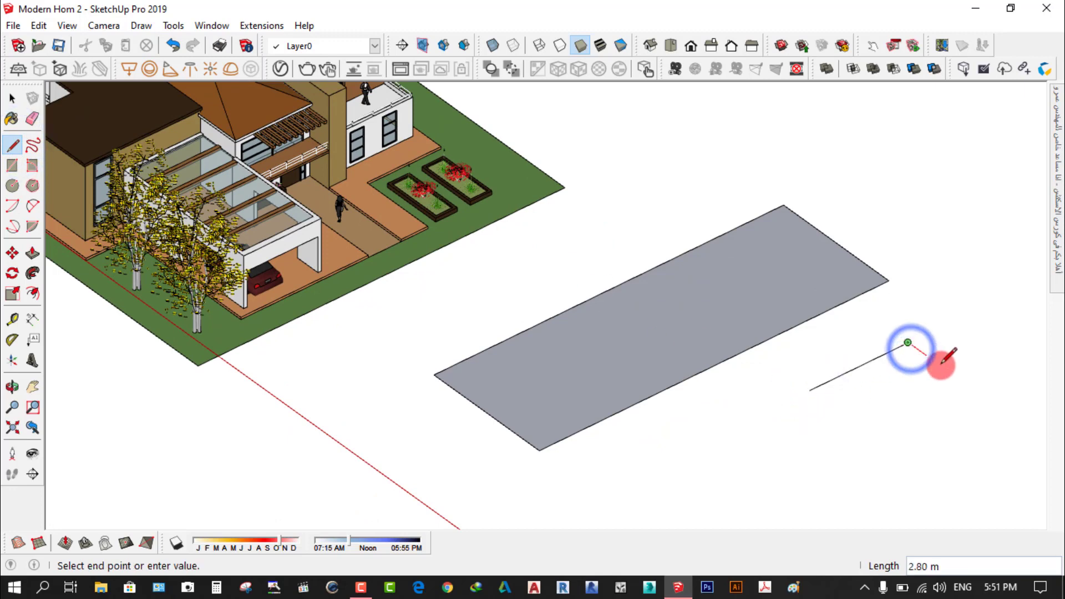
click(951, 375)
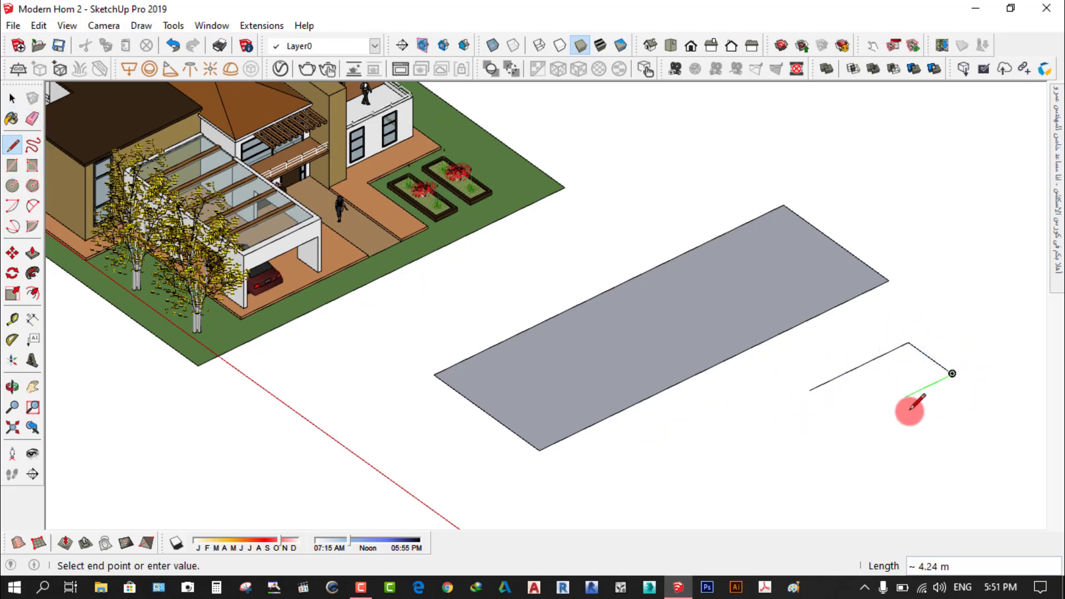
click(810, 389)
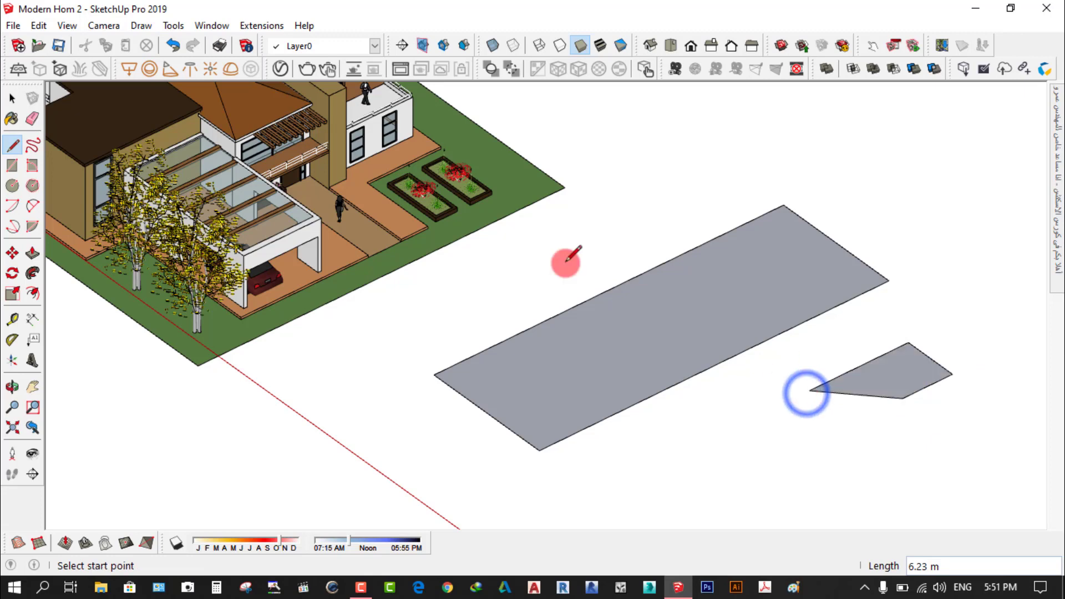
click(12, 99)
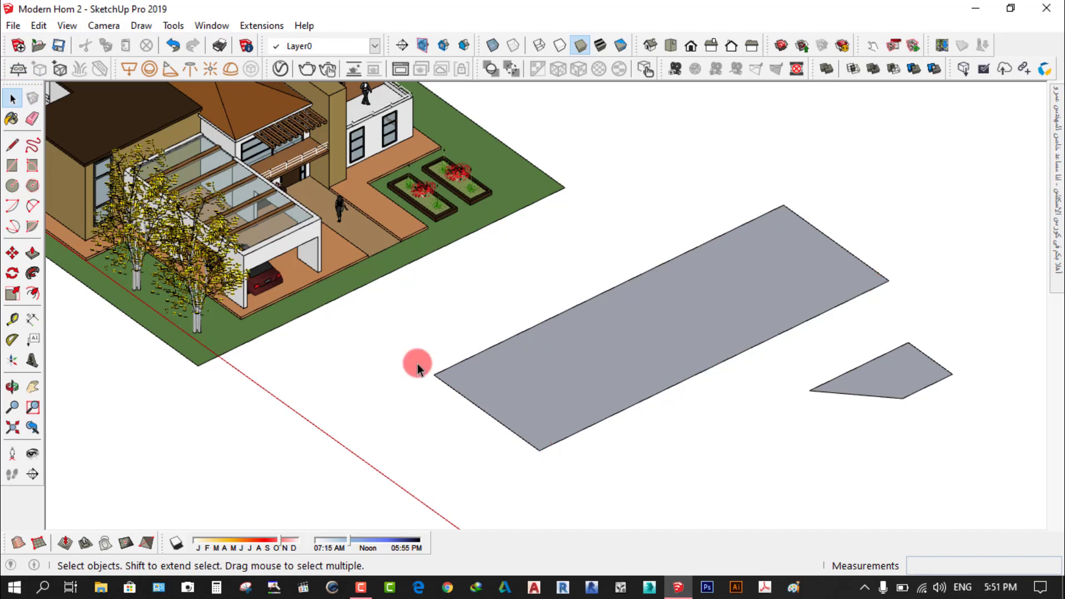
click(685, 324)
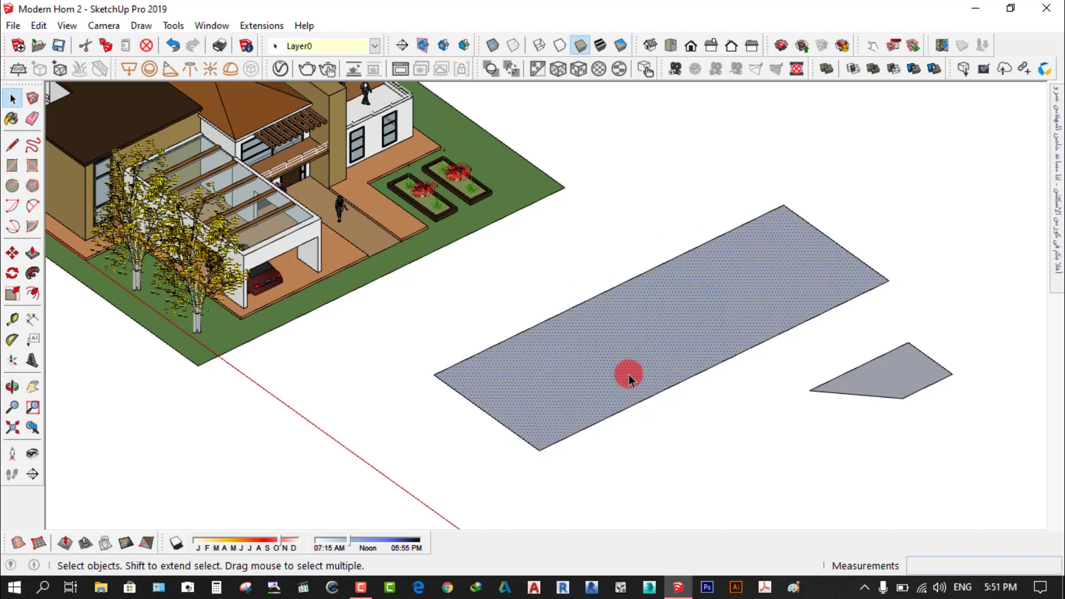
scroll(628, 374, up, 2)
click(618, 173)
scroll(613, 183, down, 2)
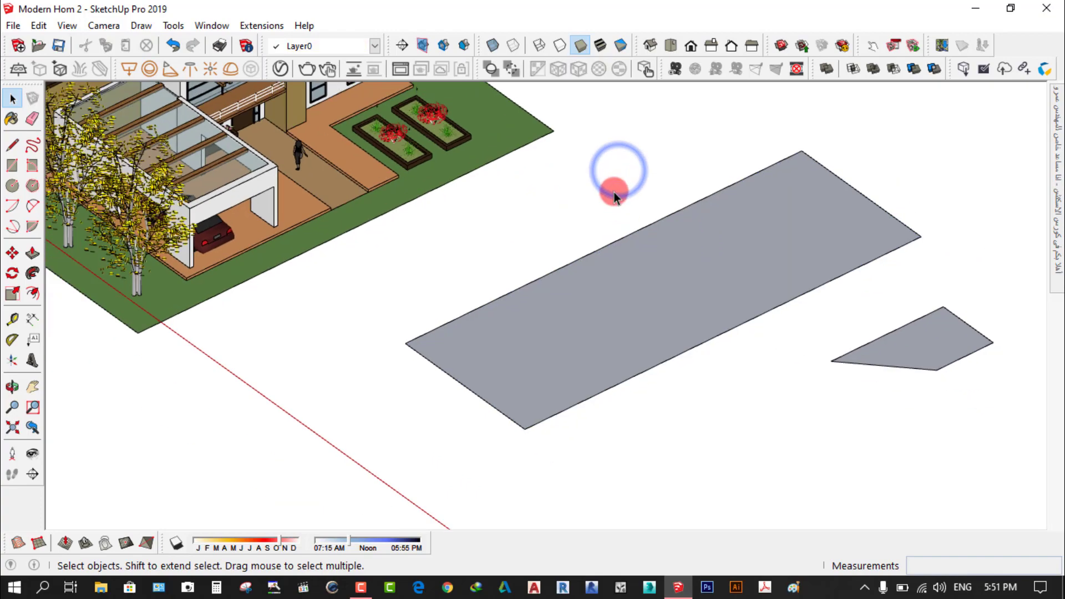
scroll(916, 349, up, 2)
scroll(591, 371, down, 2)
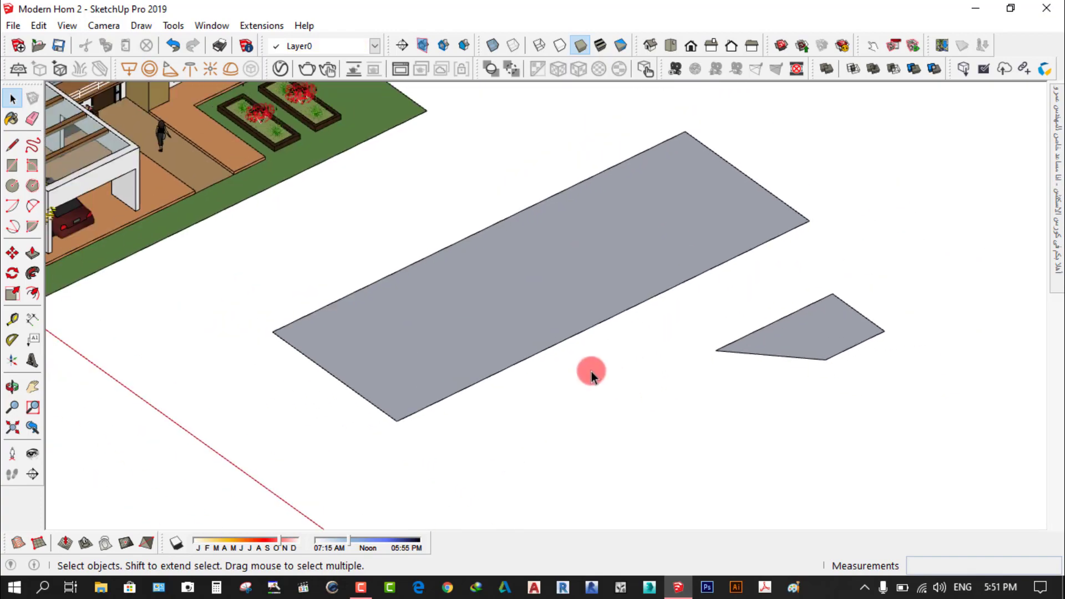
click(553, 273)
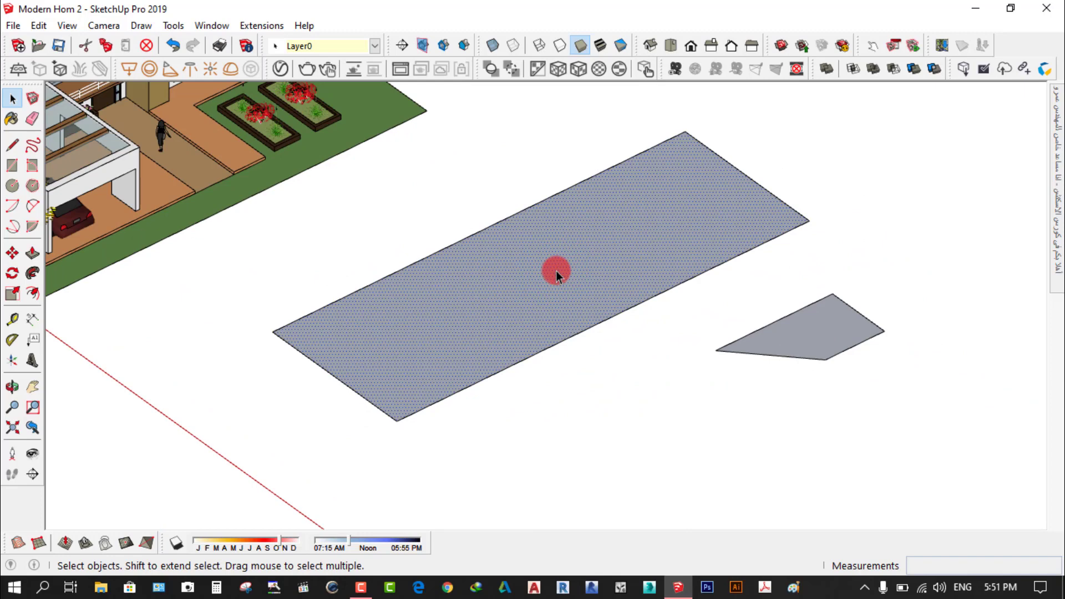
click(497, 171)
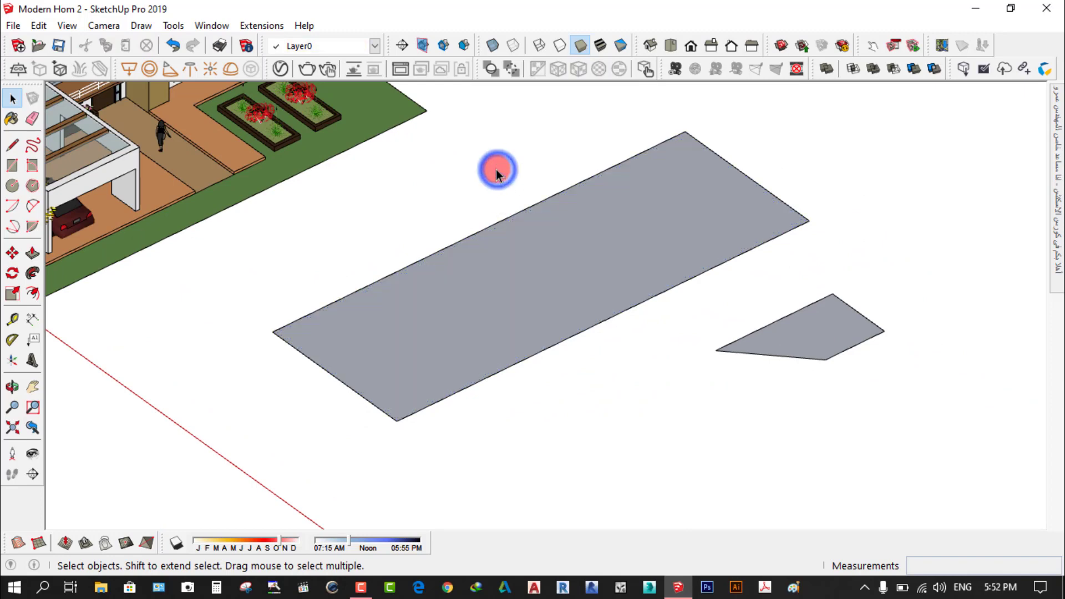
click(583, 333)
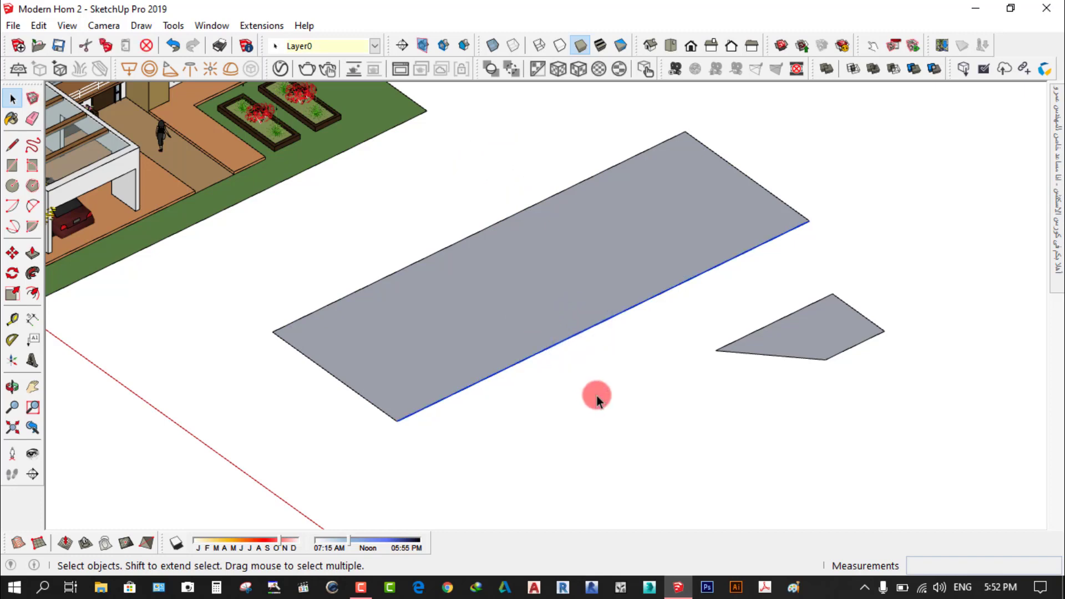
click(558, 419)
click(557, 343)
click(543, 398)
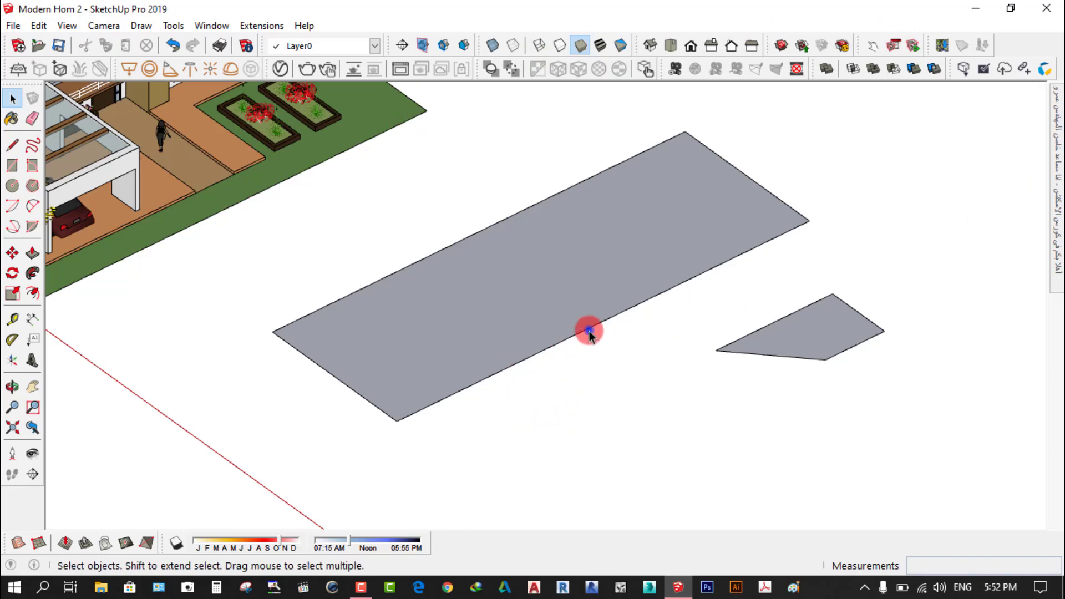
click(588, 331)
click(588, 378)
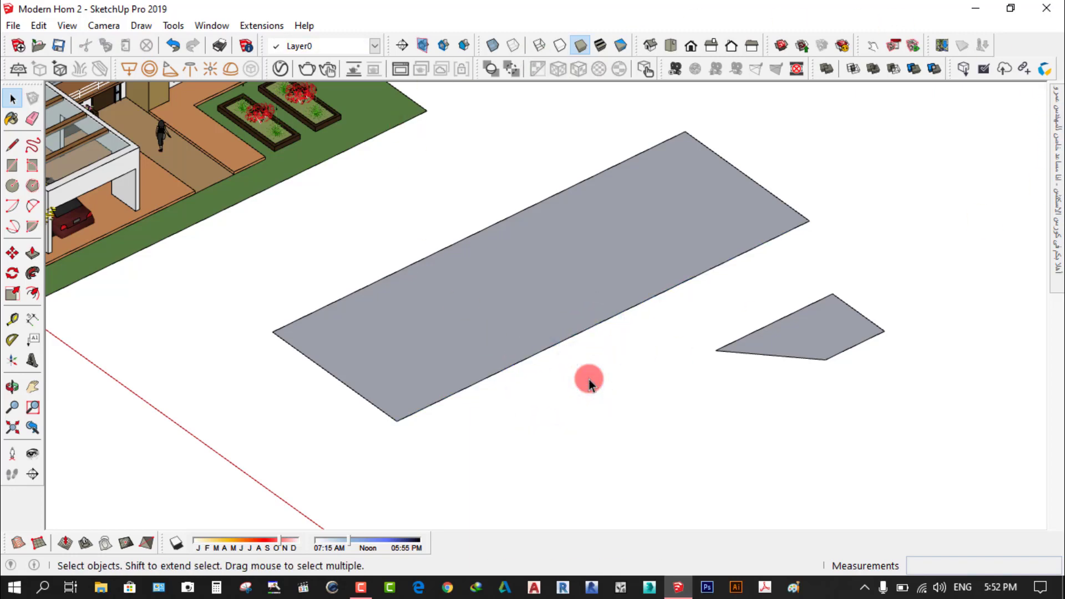
click(12, 254)
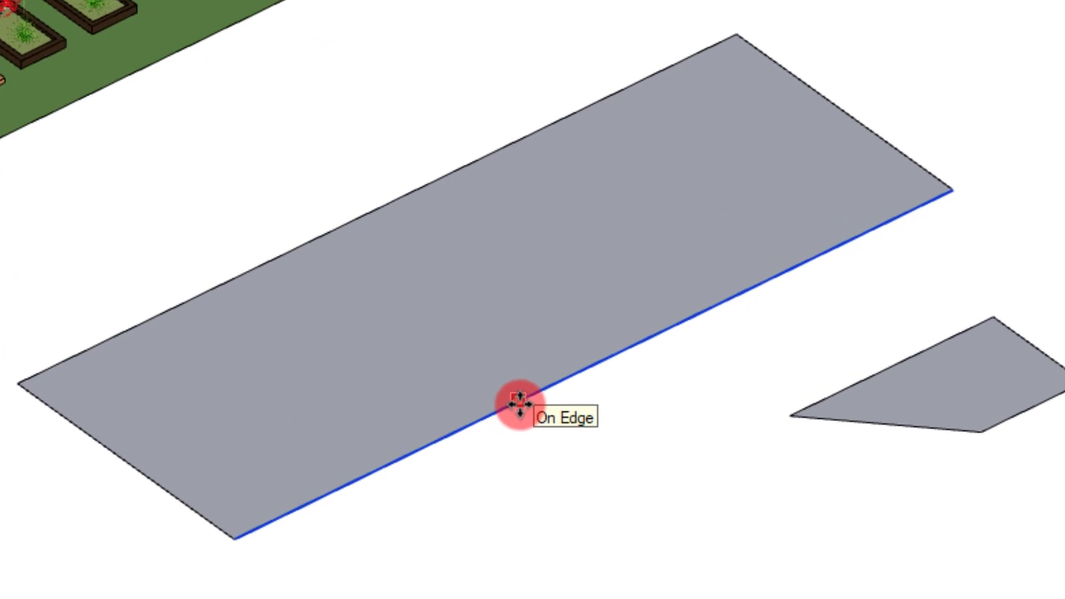
click(519, 404)
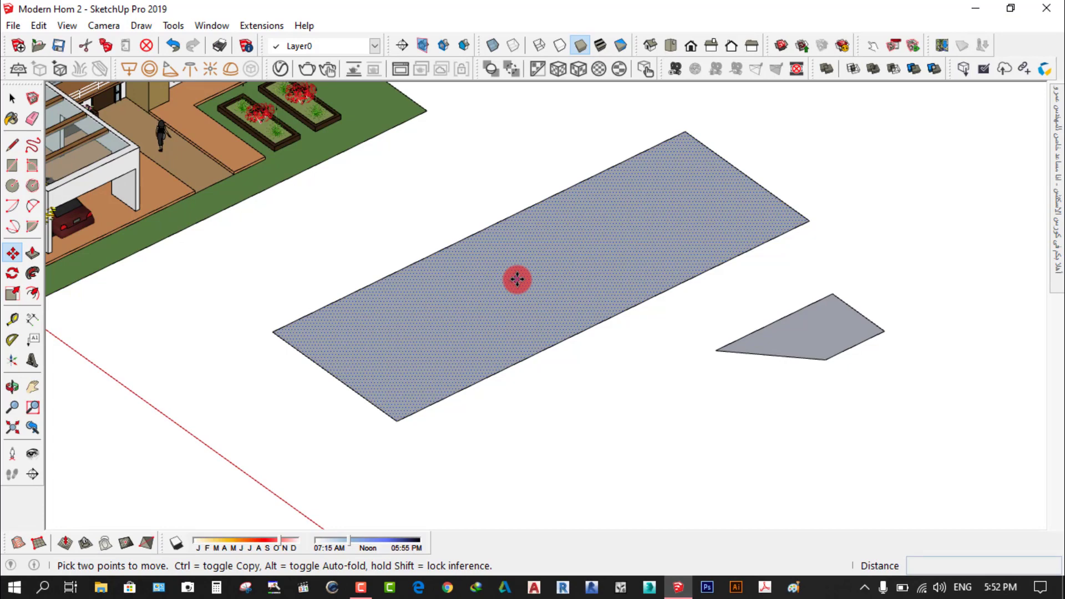
key(ctrl+t)
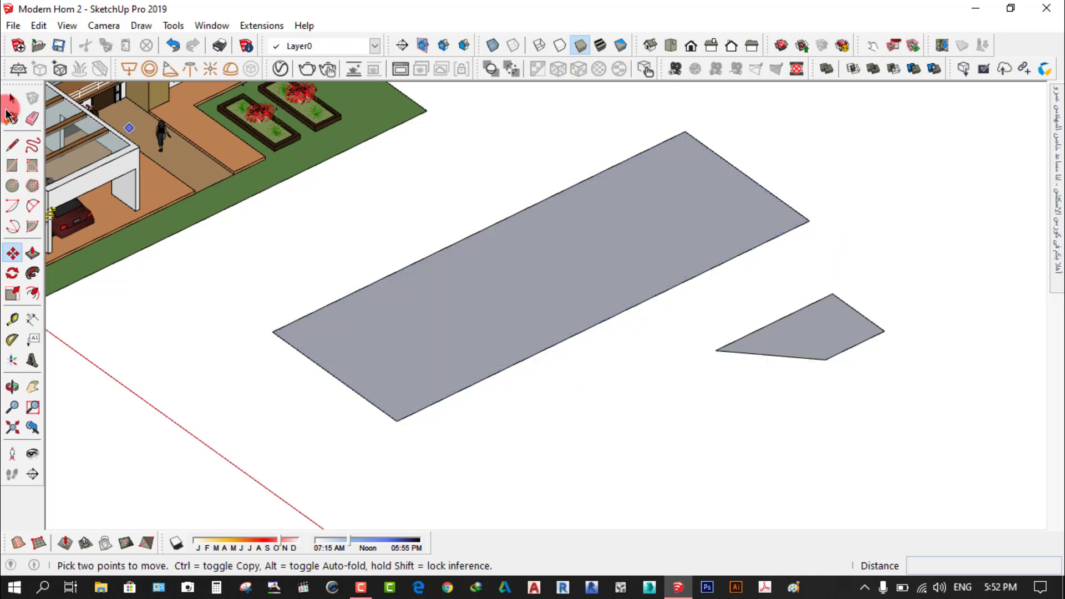
click(12, 100)
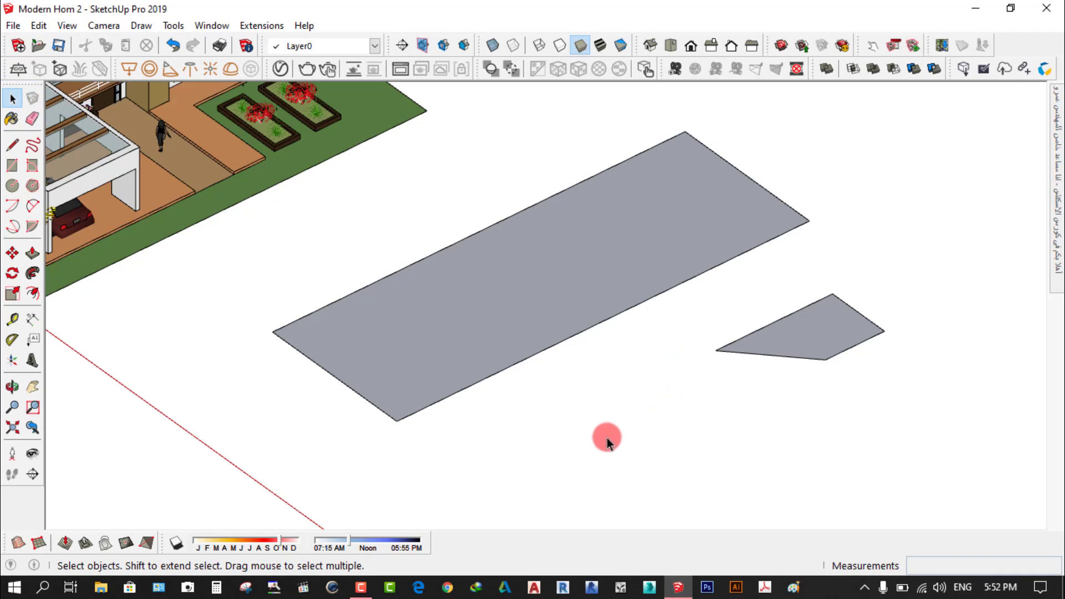
- Draw a 7.50 m reference line below the rectangle
click(596, 324)
click(12, 144)
scroll(613, 376, up, 1)
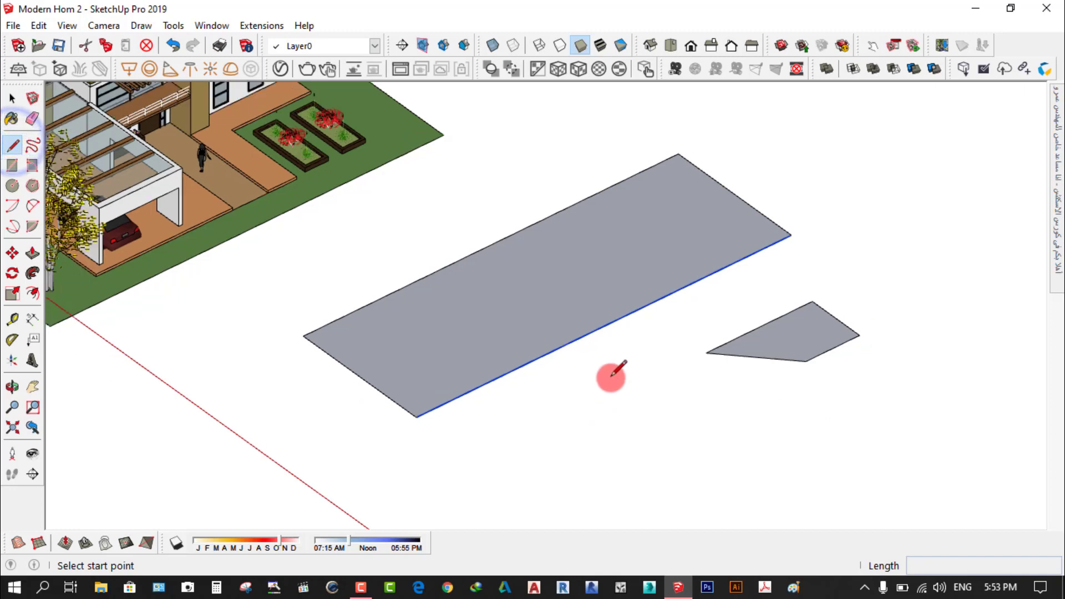
scroll(613, 375, down, 2)
click(510, 445)
click(606, 401)
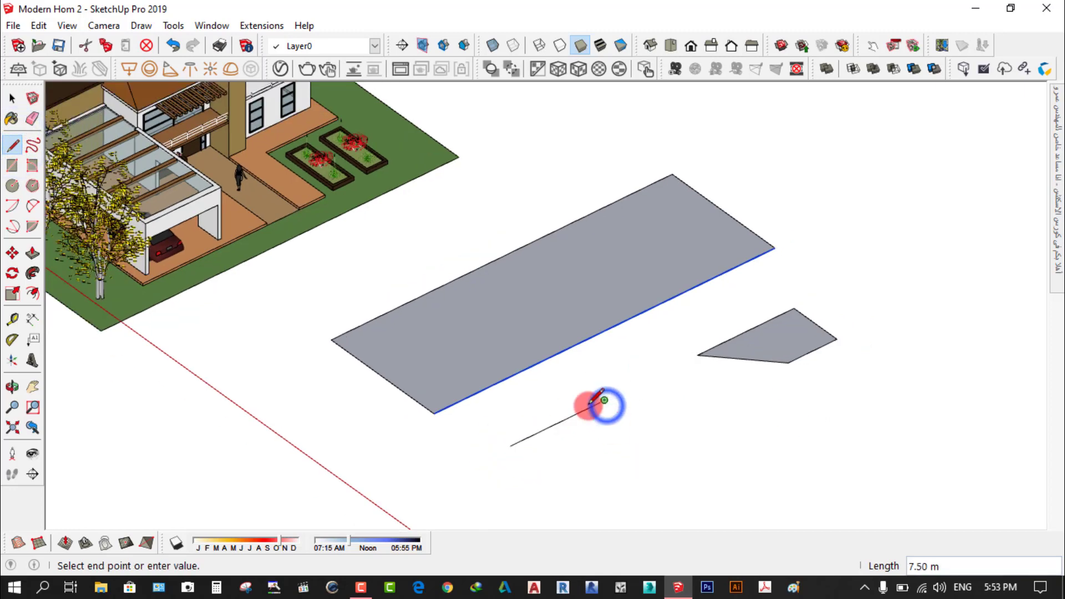
click(12, 98)
- Erase the small quadrilateral, then select the short reference line
drag(843, 282, 757, 400)
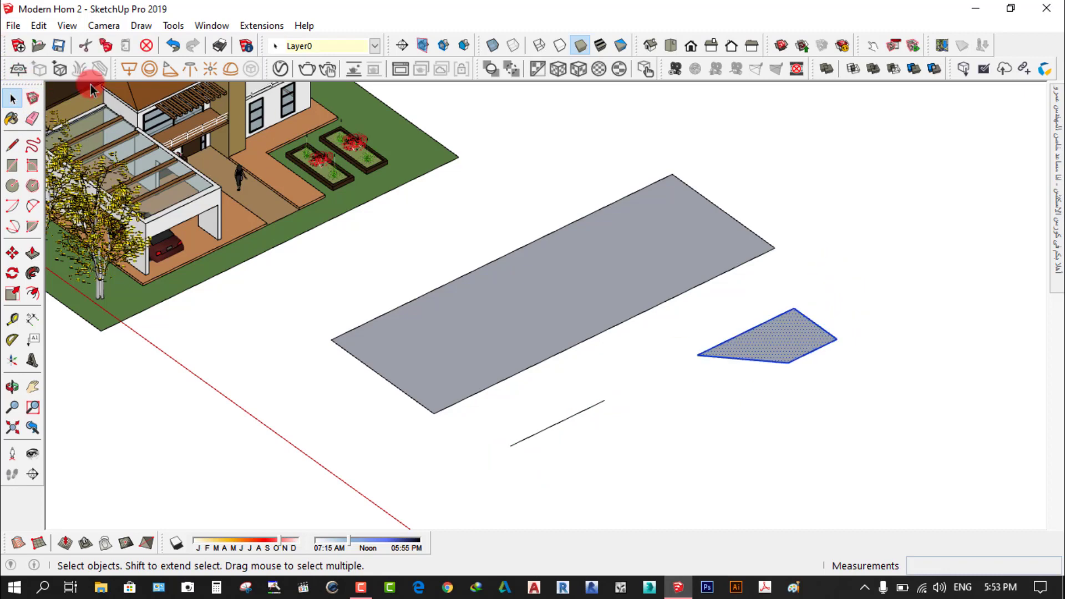
click(146, 45)
scroll(535, 453, up, 2)
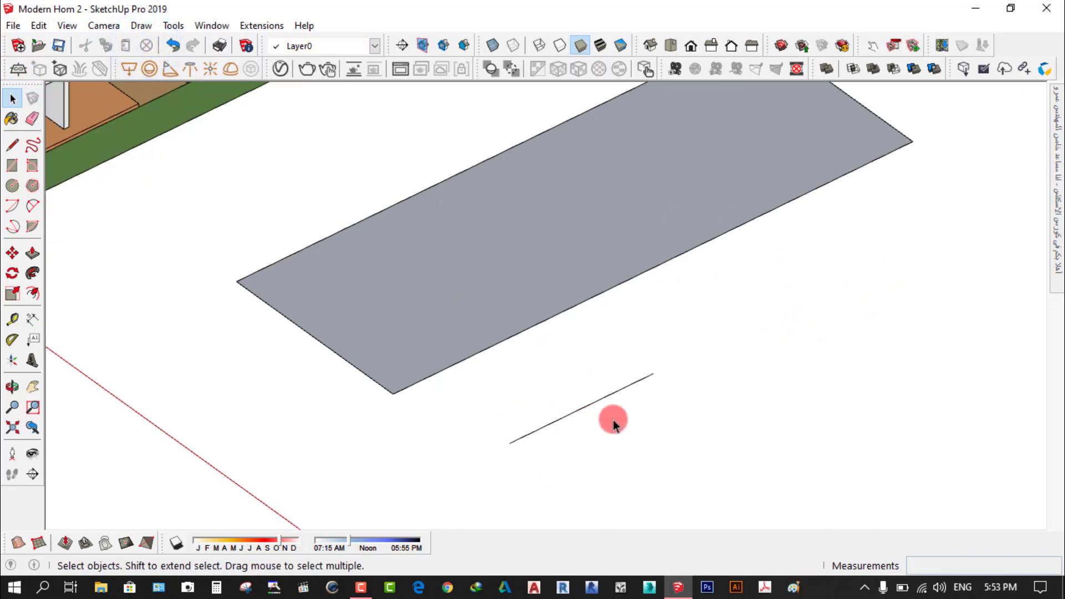
drag(614, 422, 584, 377)
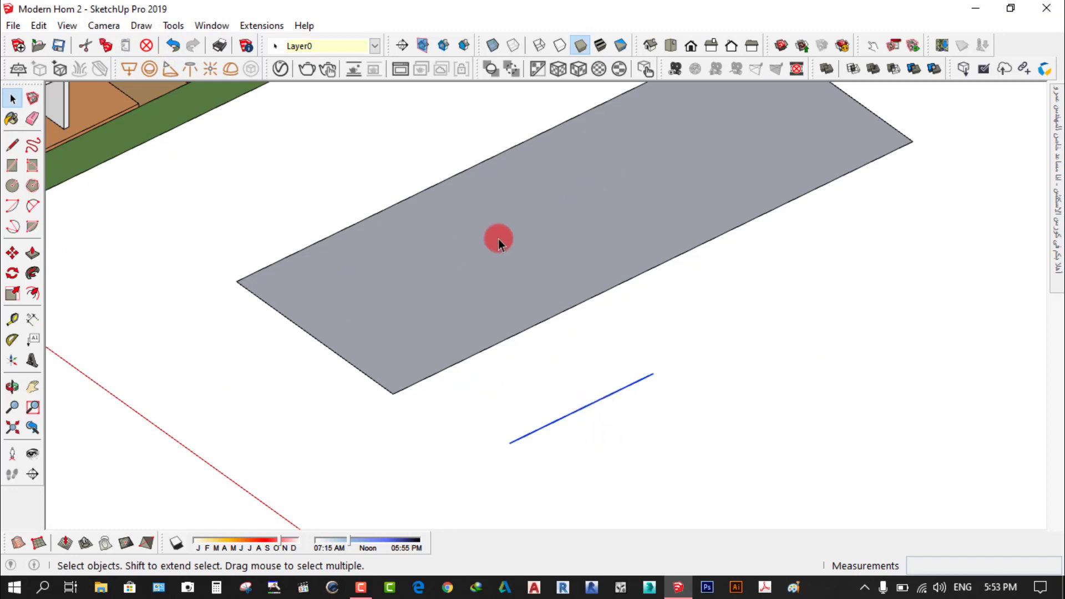
click(441, 269)
click(728, 338)
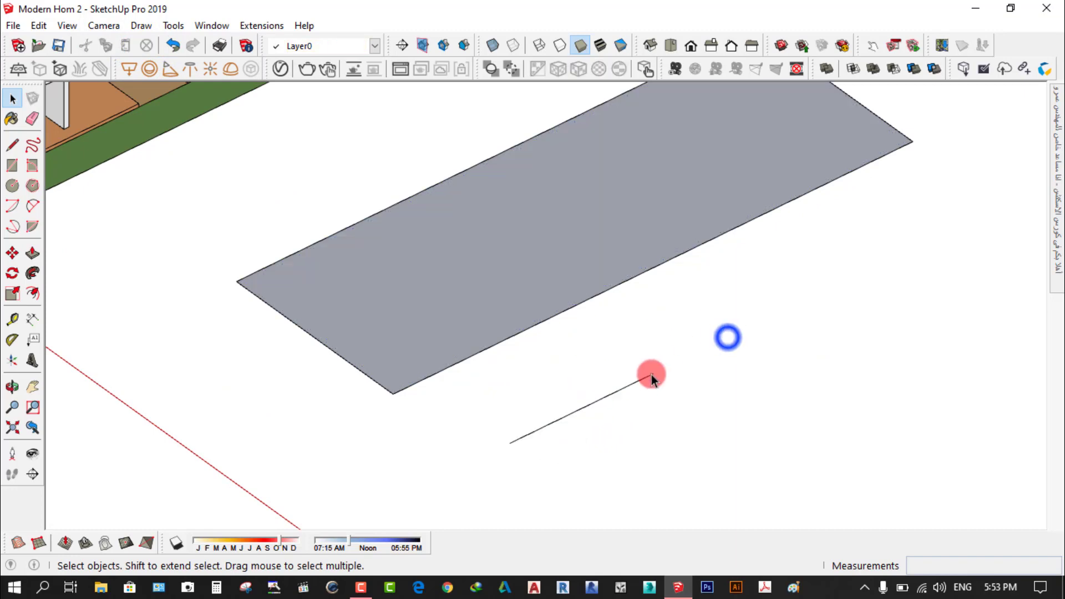
click(619, 392)
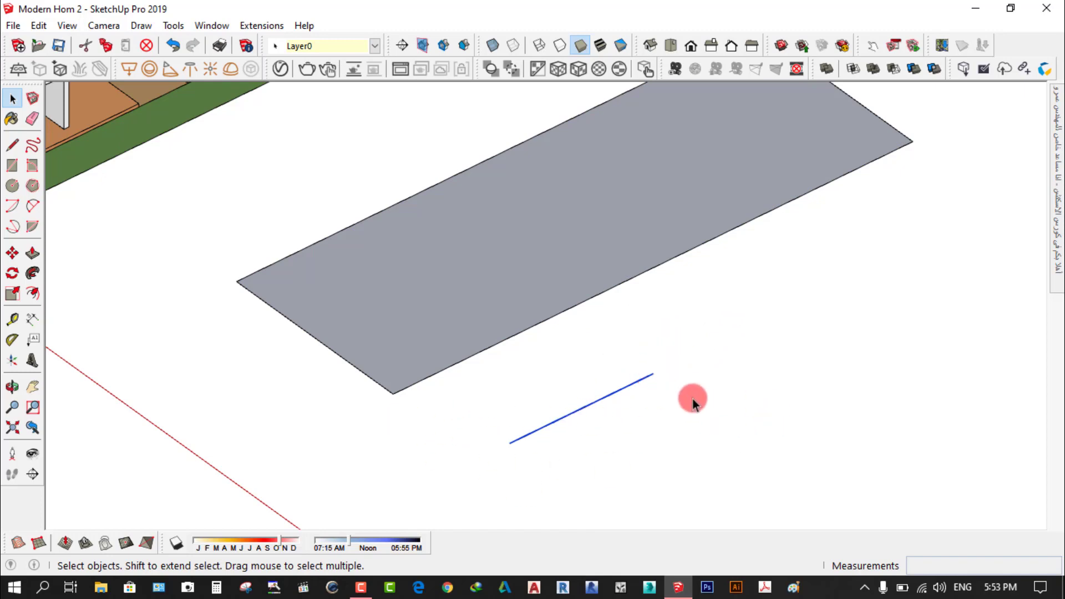
click(520, 245)
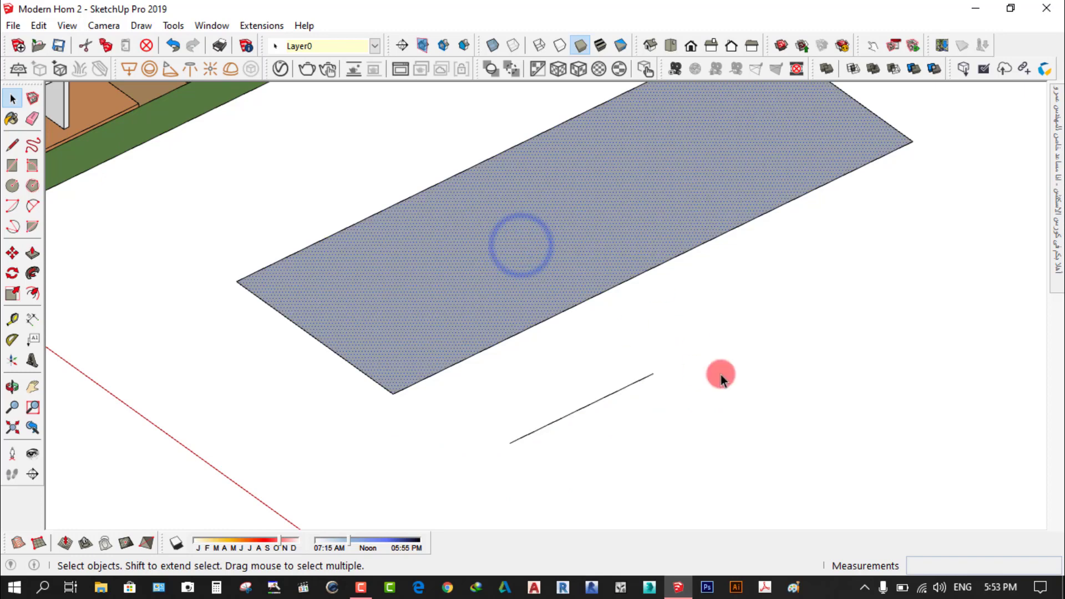
scroll(714, 373, down, 2)
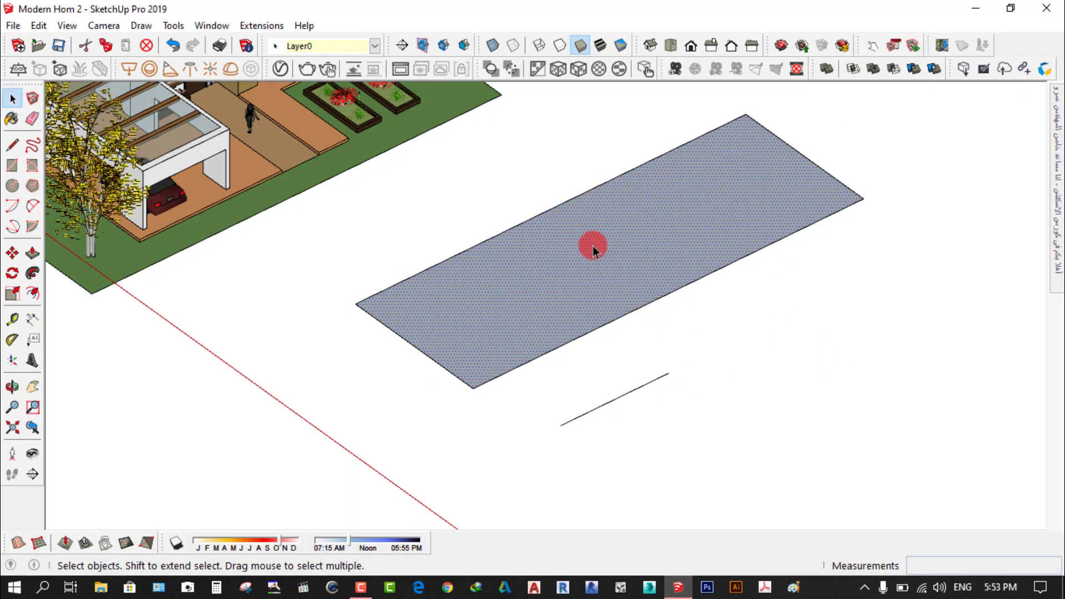
click(415, 348)
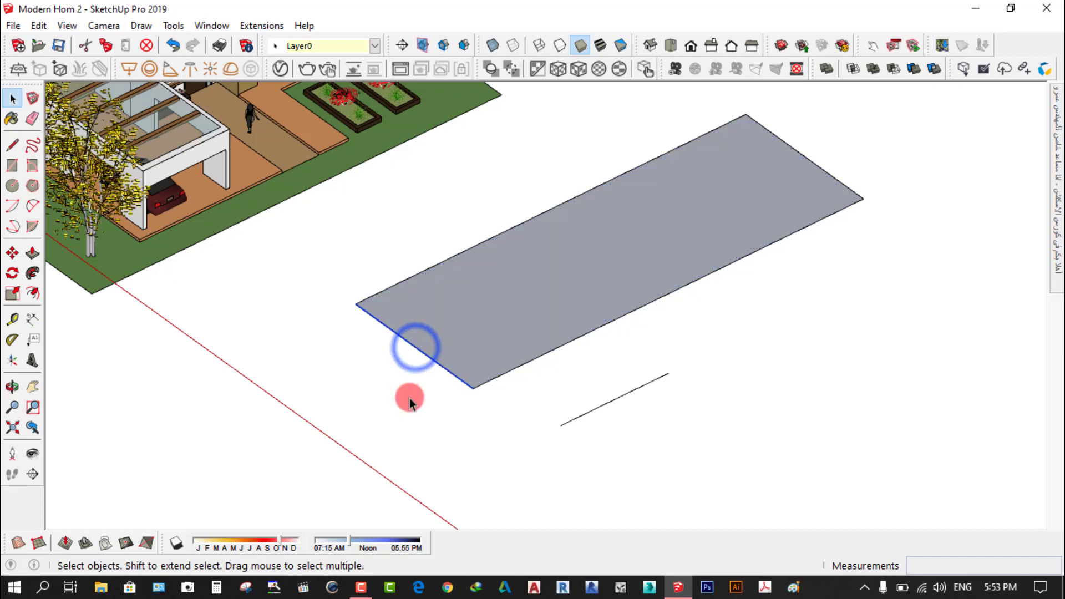
click(581, 336)
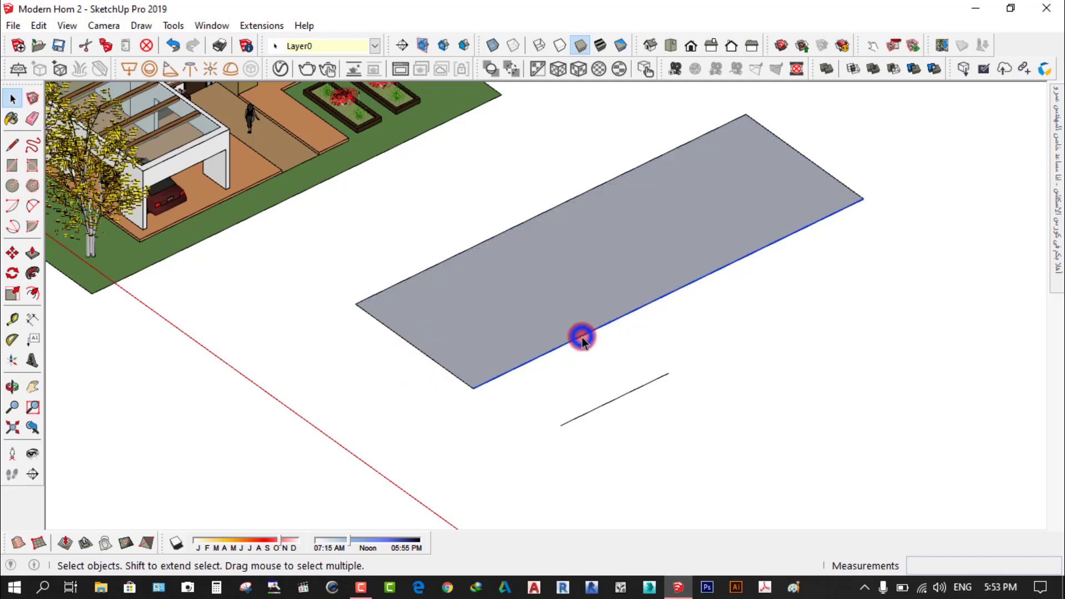
click(799, 151)
click(590, 190)
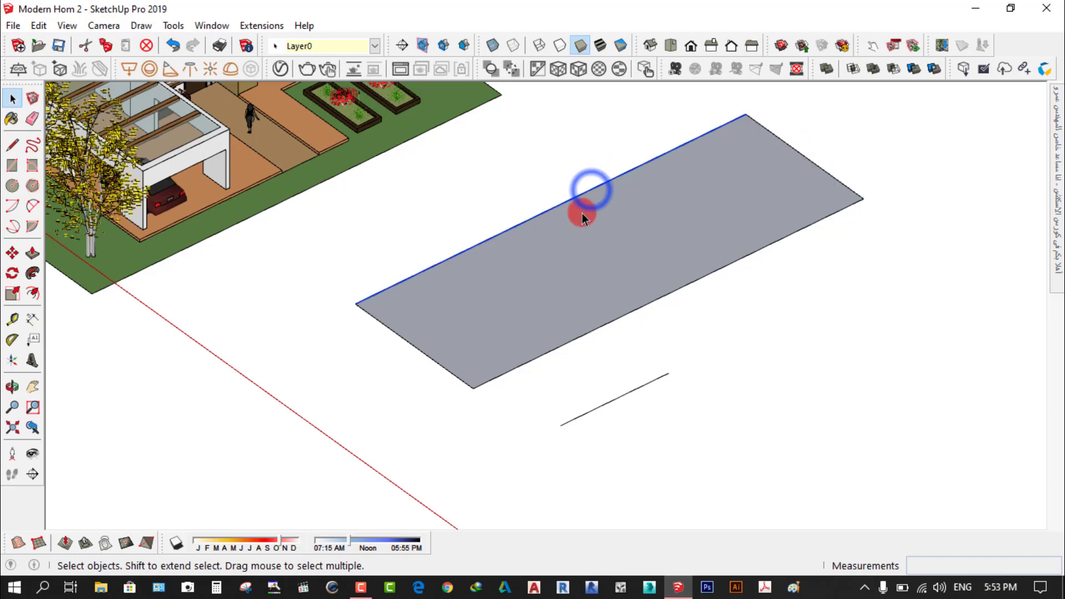
click(636, 251)
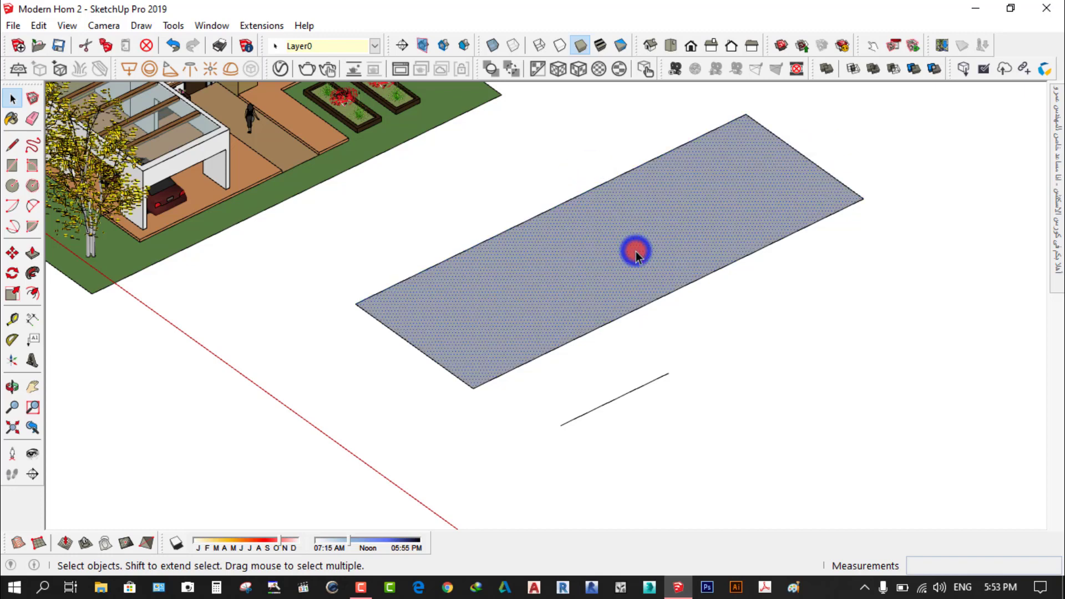
click(739, 346)
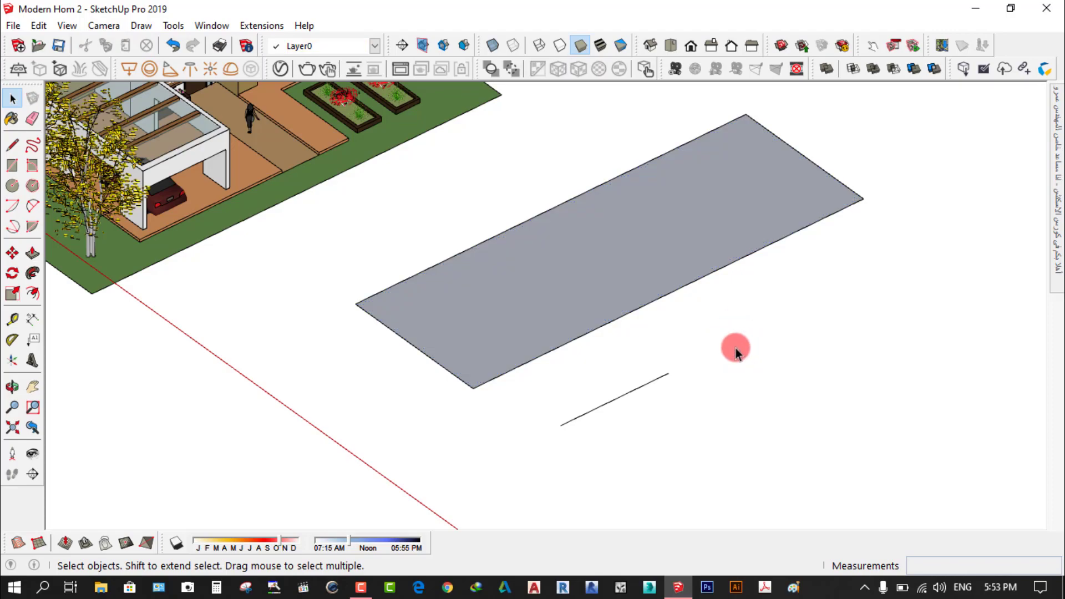
mouse_move(713, 344)
middle_down()
mouse_move(808, 400)
mouse_move(545, 458)
middle_up()
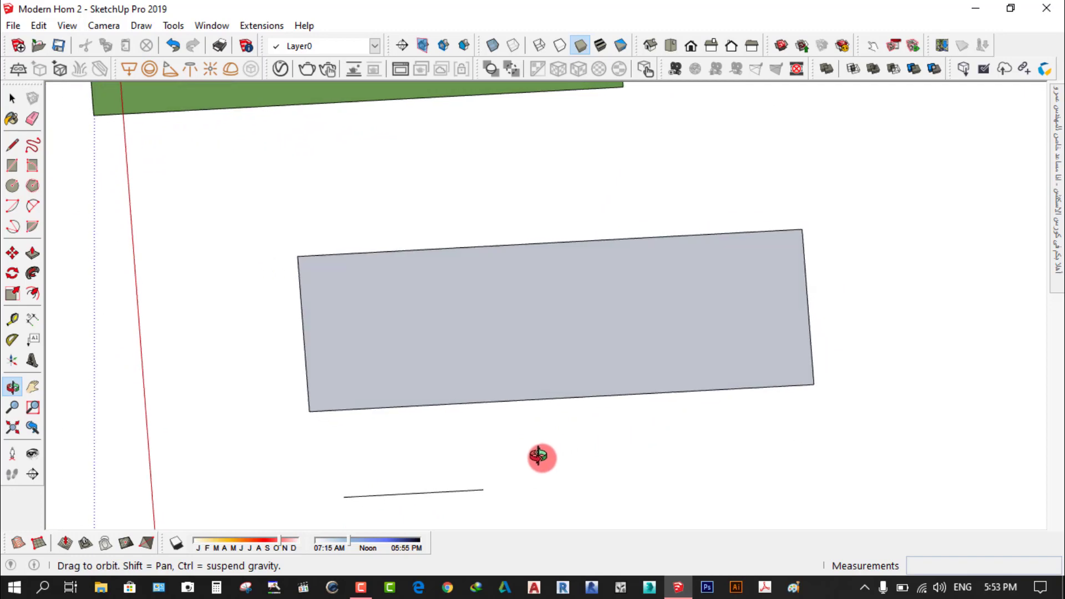
- Drag a crossing window over the 30 × 11 m rectangle to select its face and edges
scroll(544, 458, up, 1)
scroll(607, 424, down, 1)
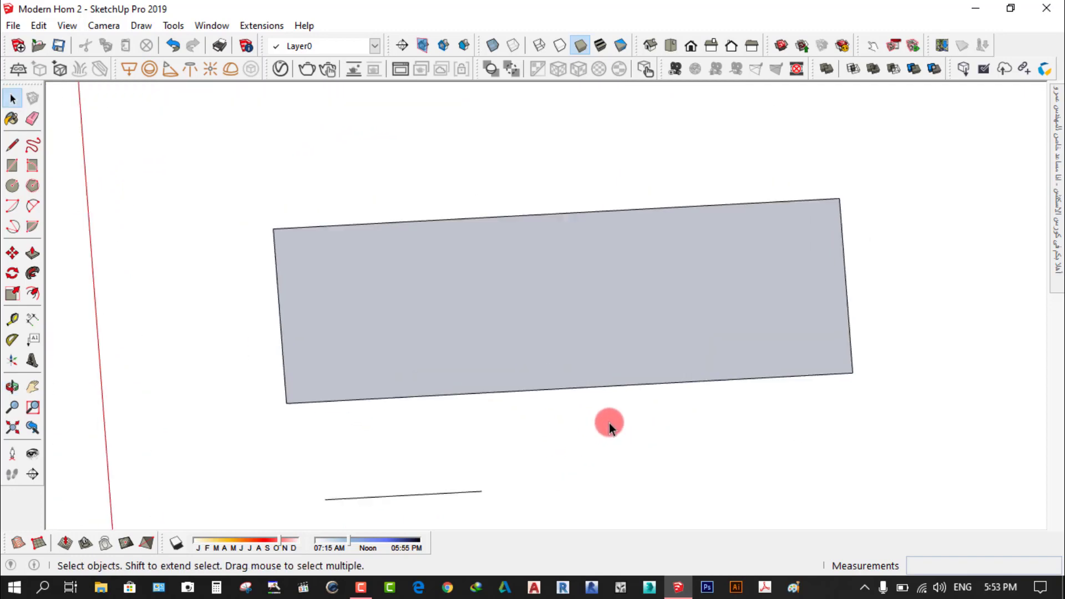
drag(880, 156, 248, 343)
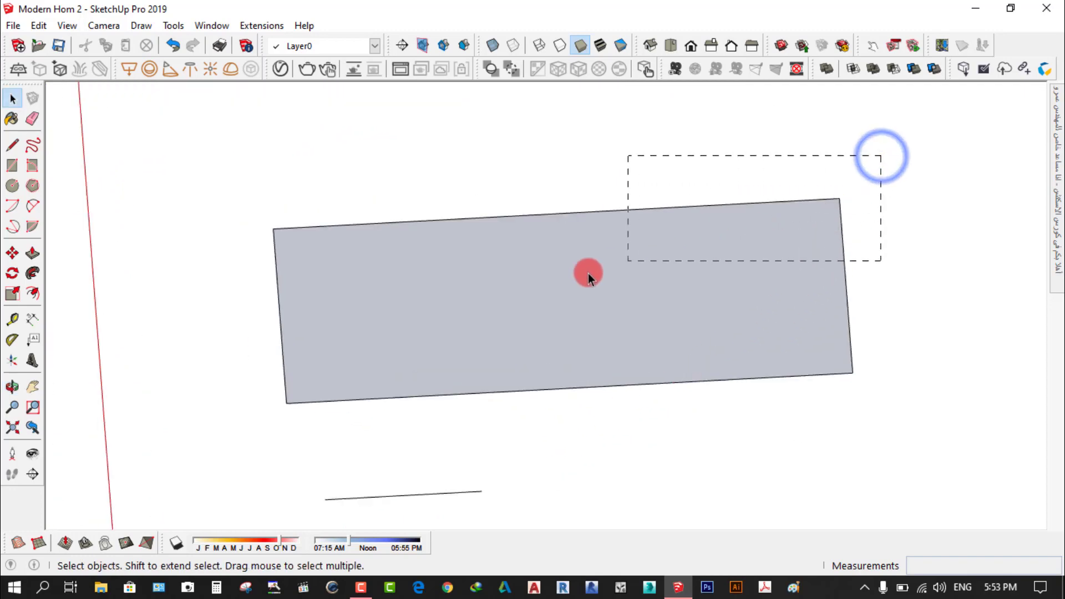
drag(239, 429, 238, 438)
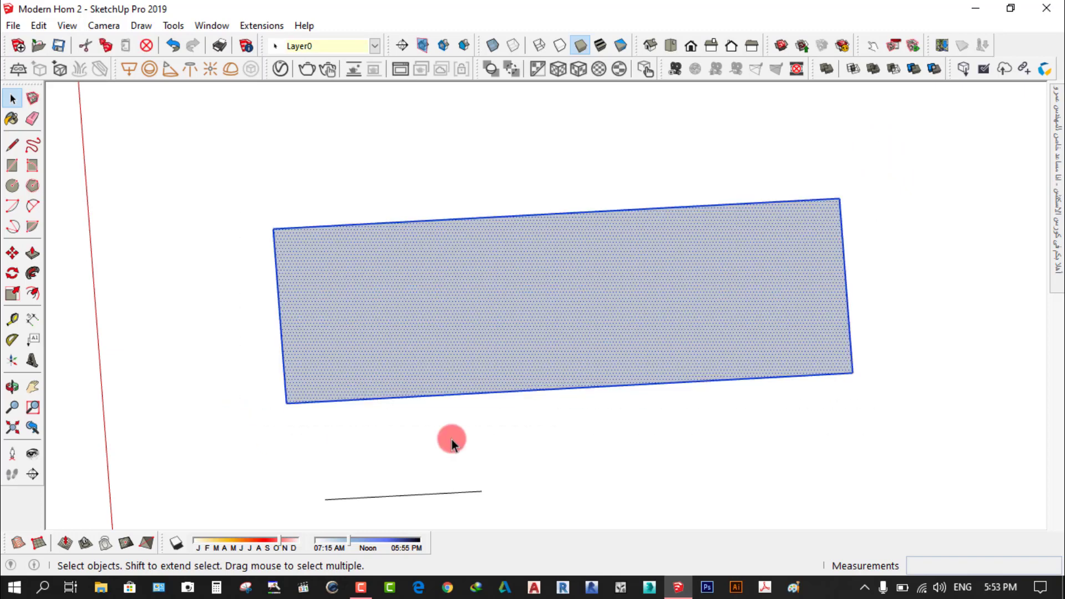
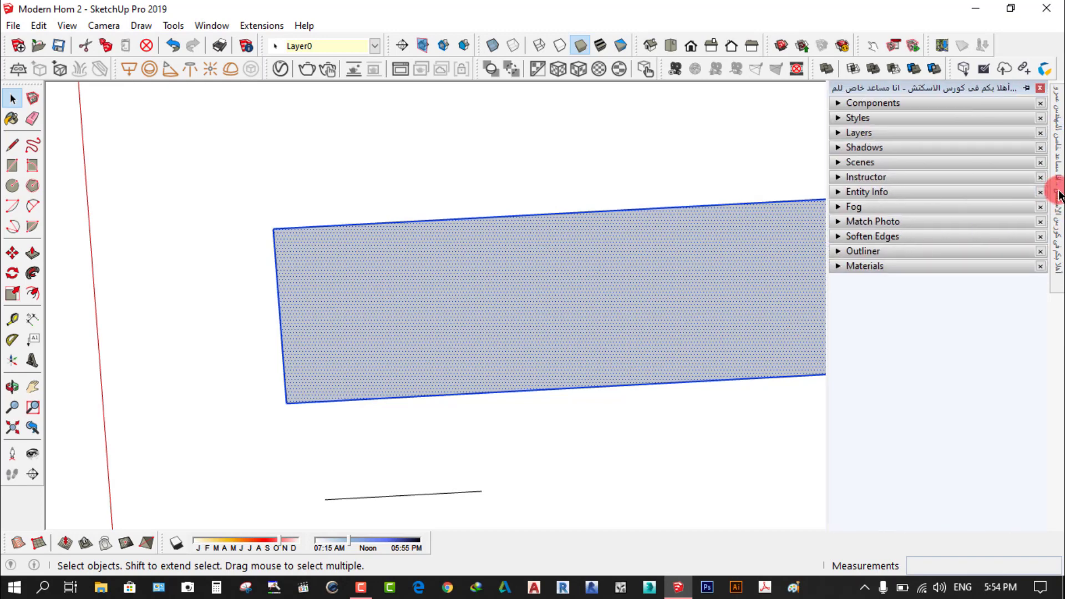
- Box-select the whole flat rectangle face and make it a single group
click(643, 167)
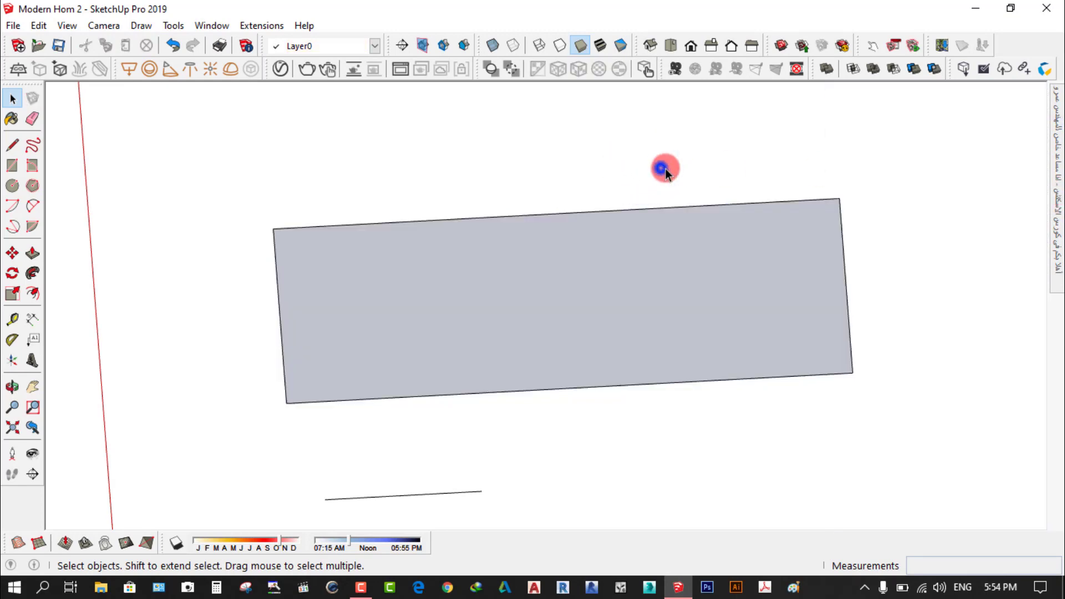
drag(882, 166, 227, 435)
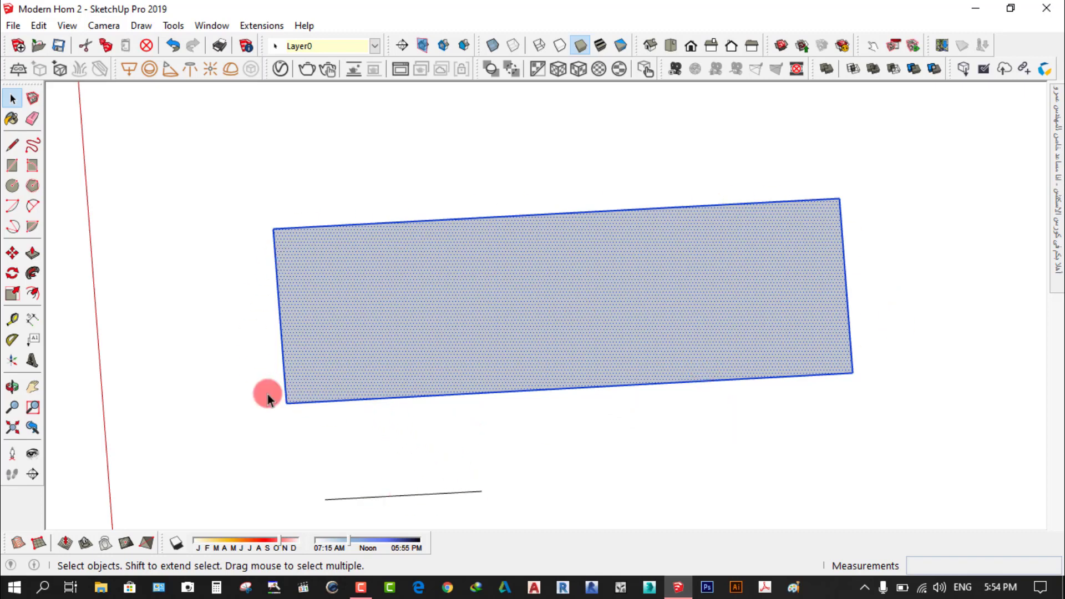
right_click(603, 250)
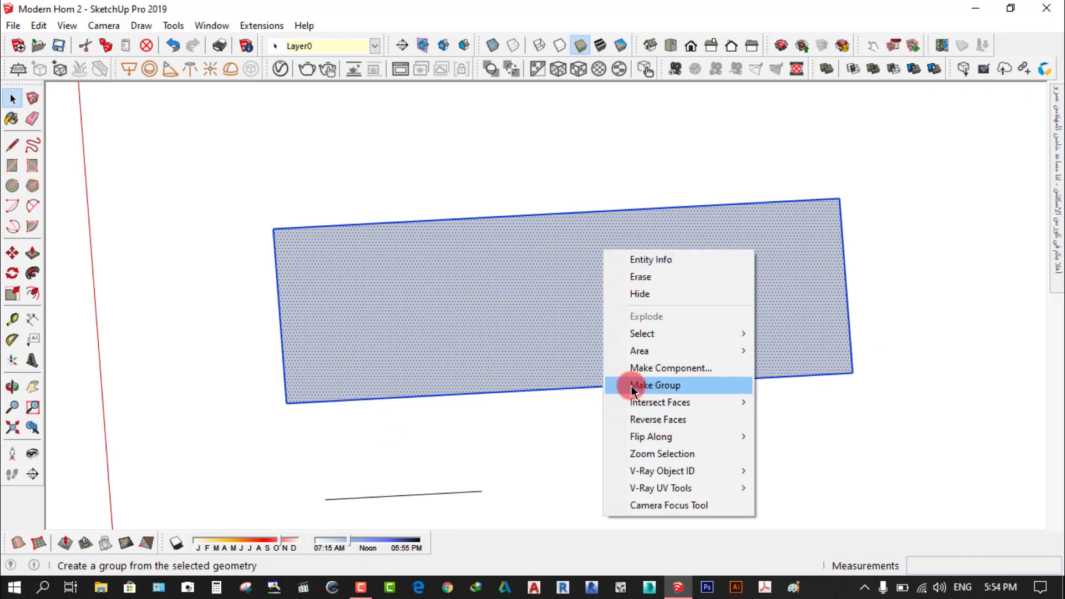
click(660, 385)
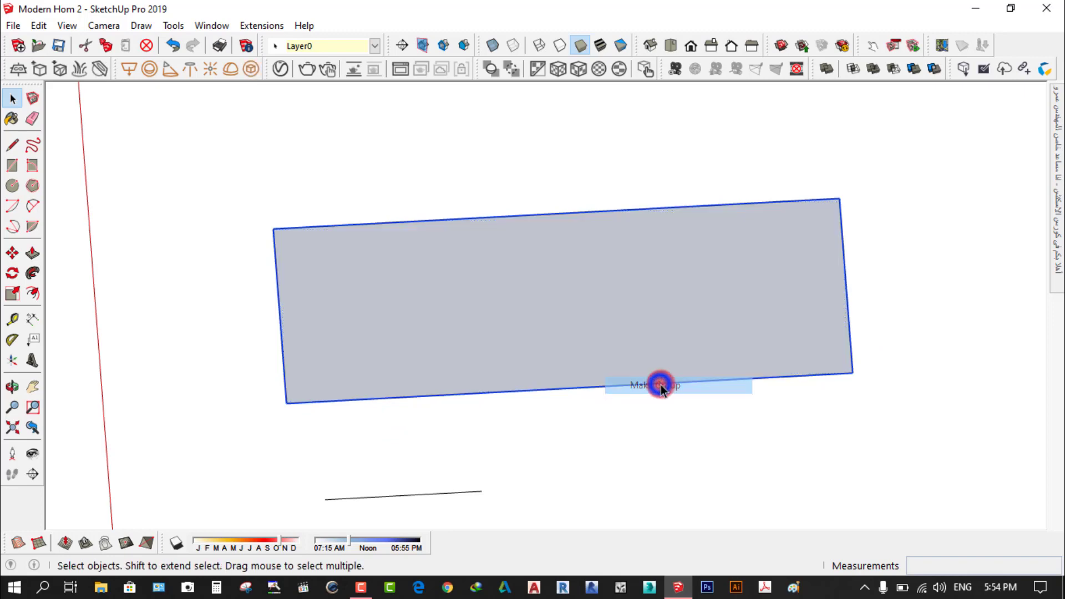
click(654, 427)
click(587, 301)
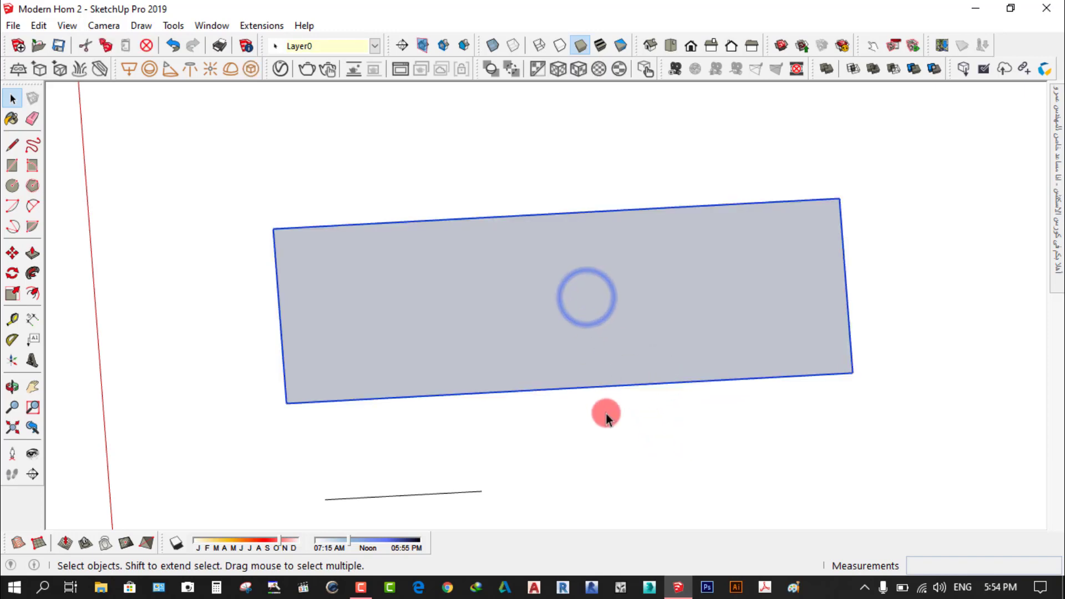
- Orbit to an angled view and move the rectangle group 7.30 m up-right
middle_drag(596, 421, 486, 477)
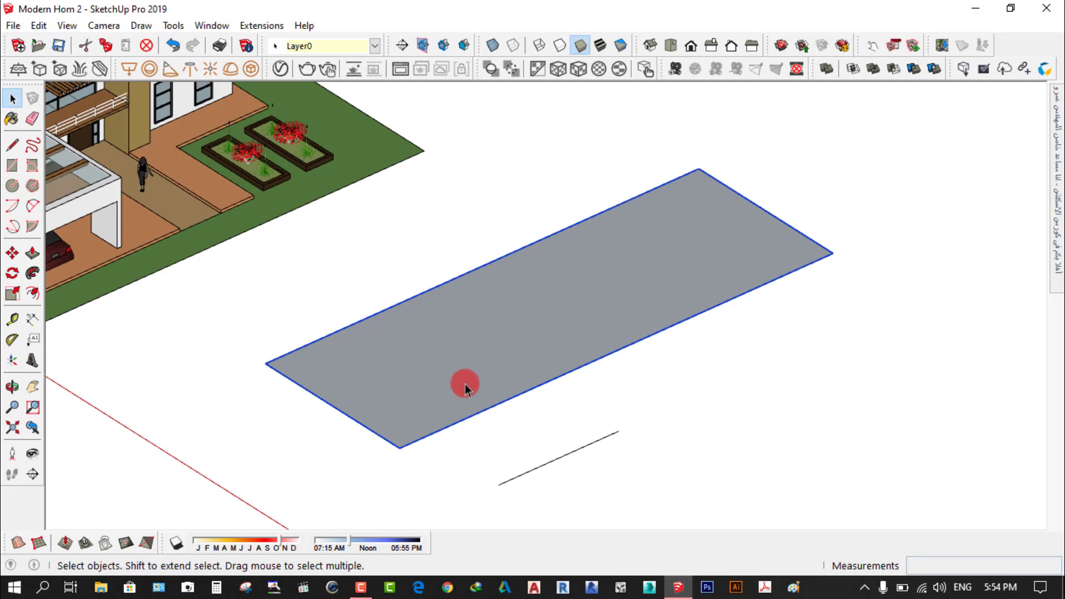
click(744, 365)
click(583, 277)
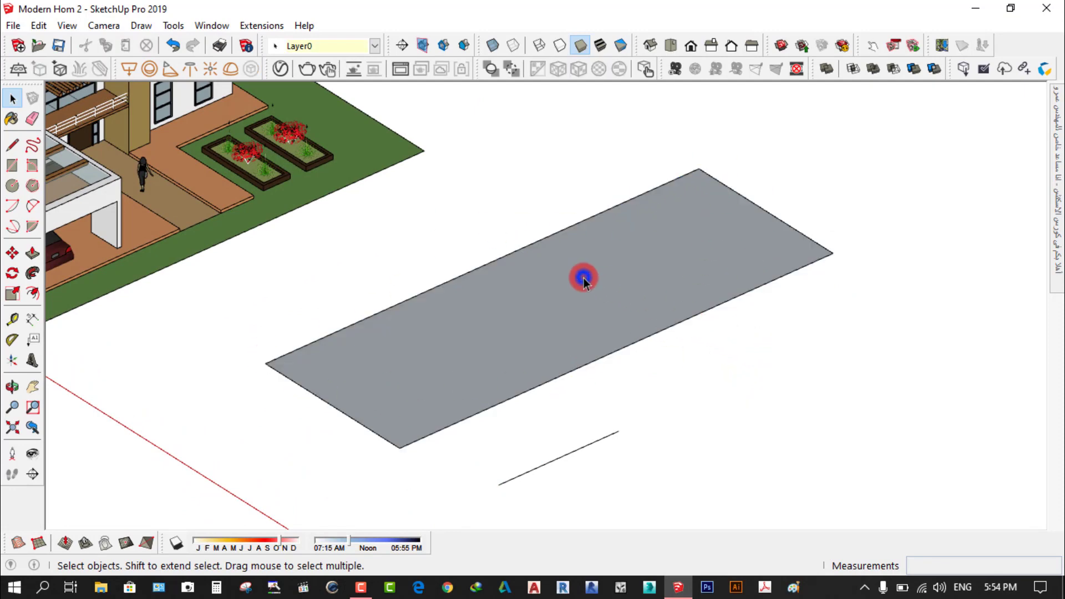
click(12, 253)
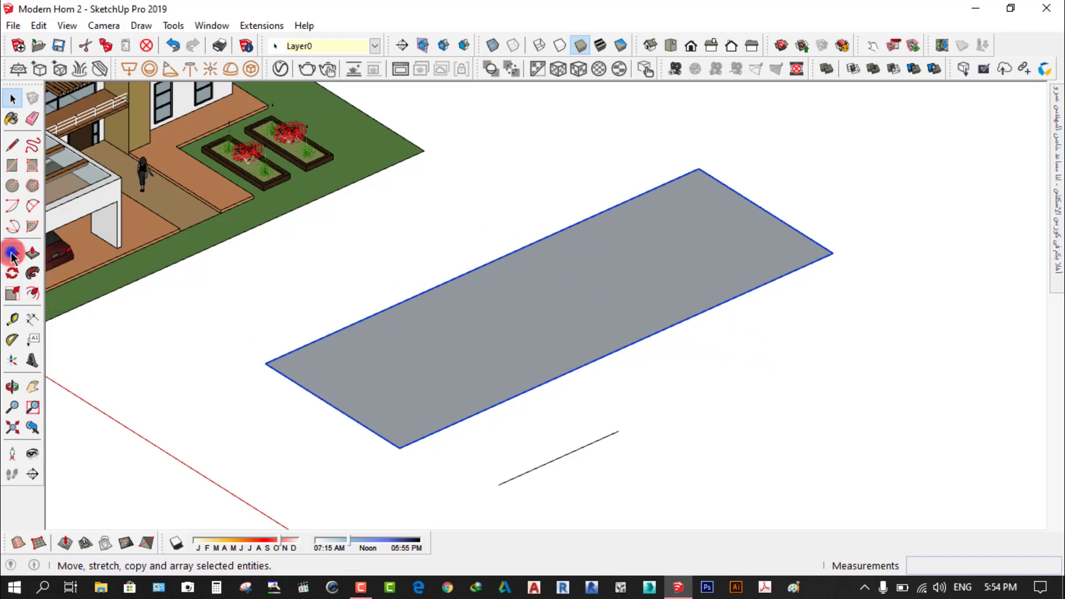
drag(475, 322, 510, 251)
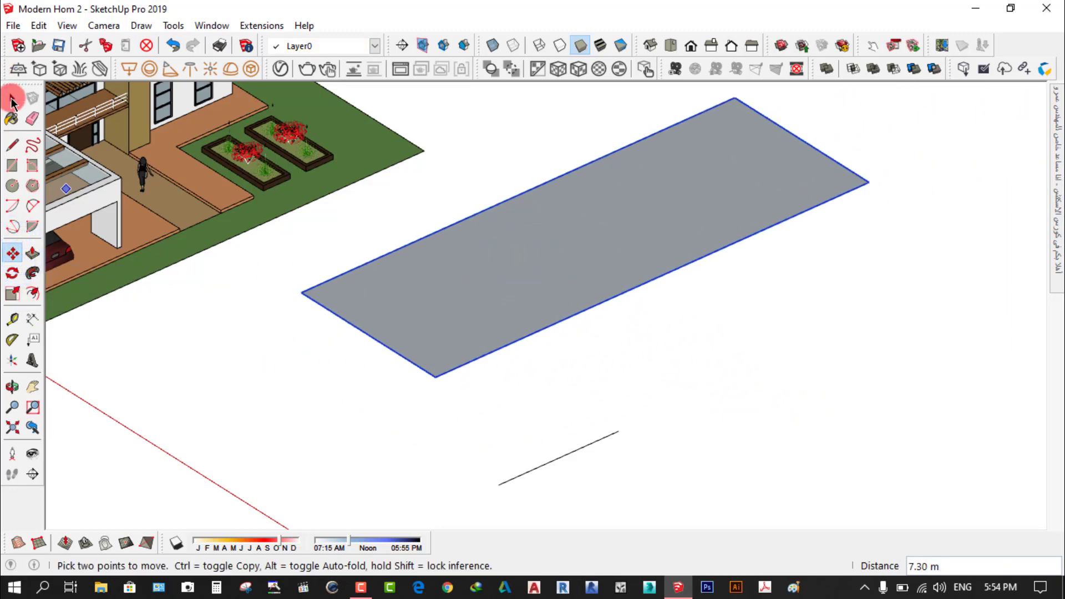
- Explode the rectangle group back into loose geometry and deselect it
click(12, 99)
right_click(553, 244)
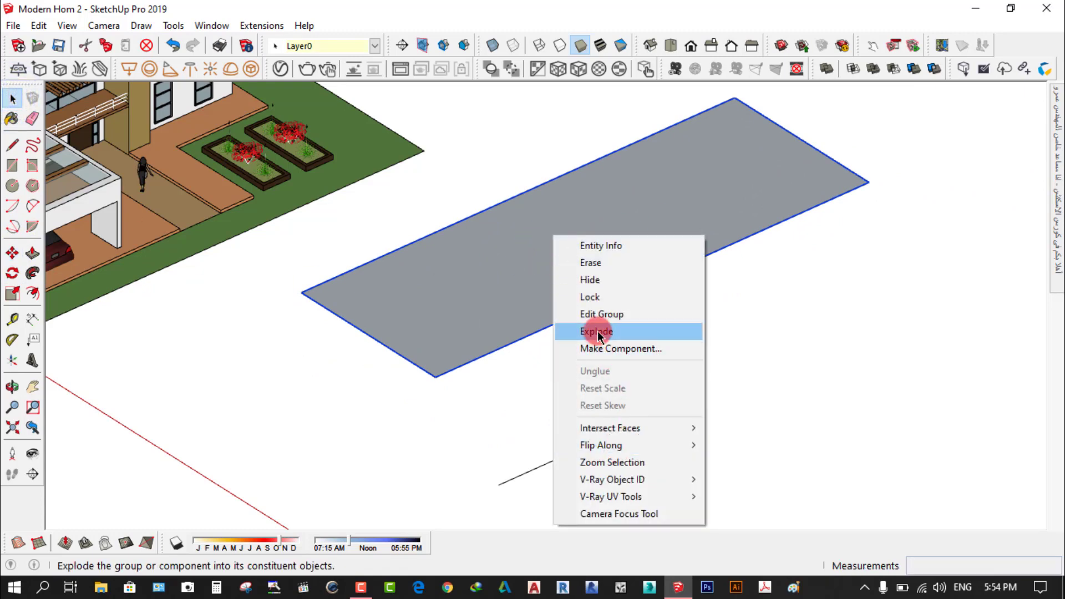
click(596, 332)
click(803, 347)
scroll(711, 366, down, 1)
scroll(712, 355, down, 1)
- Undo to remove the rectangle and stray line, then orbit the view slightly
key(ctrl+z)
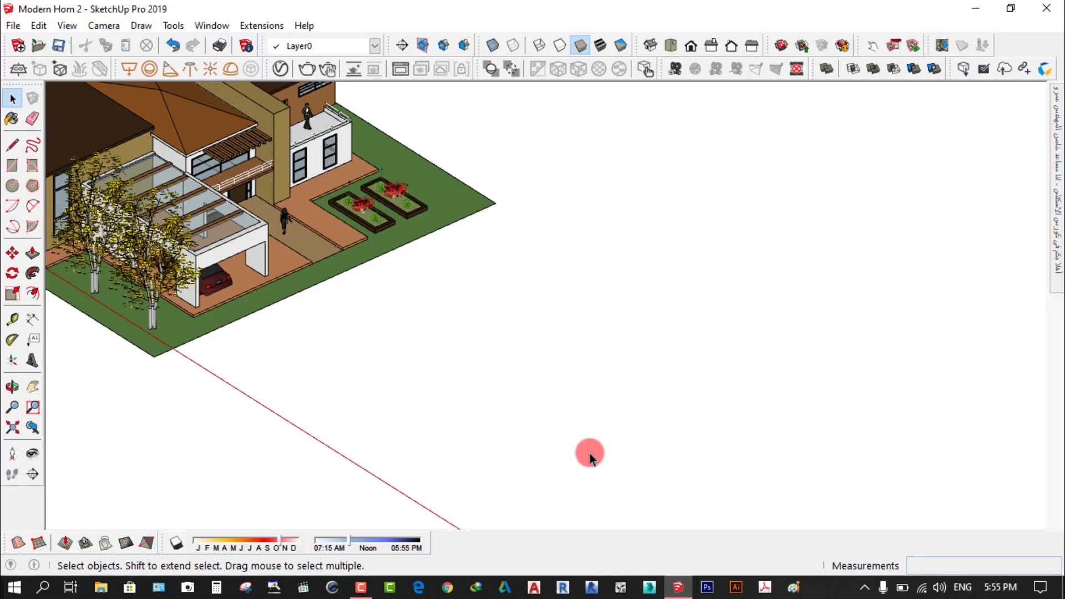
scroll(660, 305, up, 3)
middle_drag(660, 305, 647, 344)
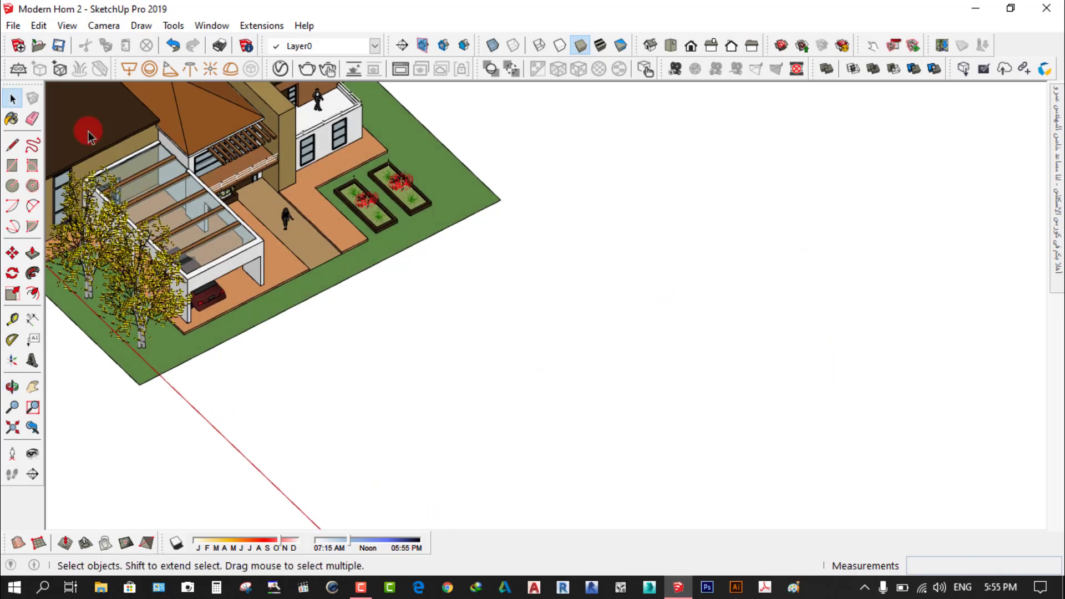
- Draw a closed notched L-shaped outline on empty ground right of the lot, forming a face
click(12, 144)
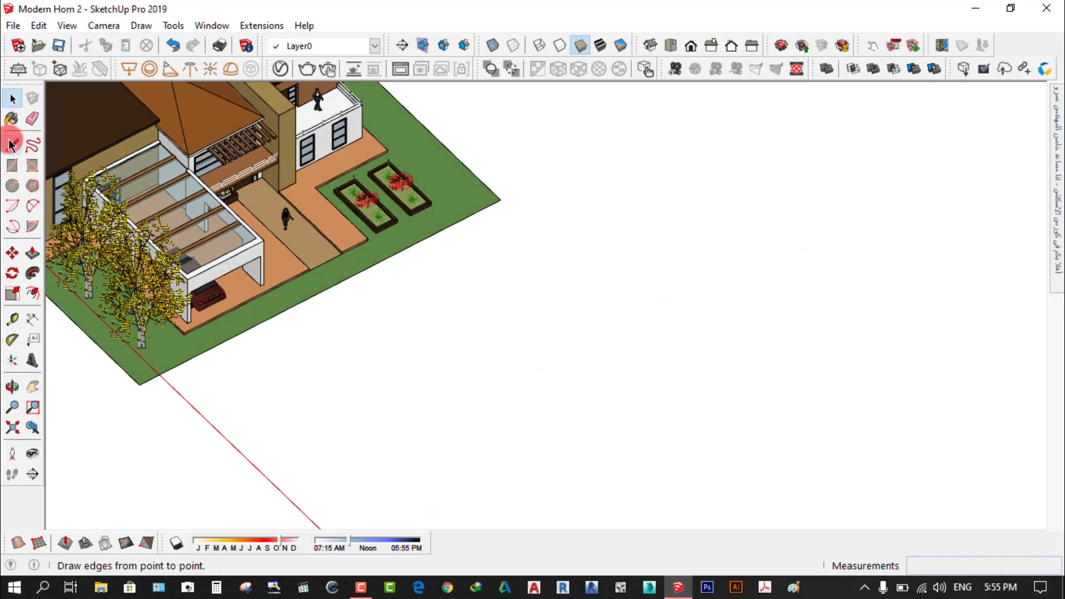
click(560, 289)
click(731, 202)
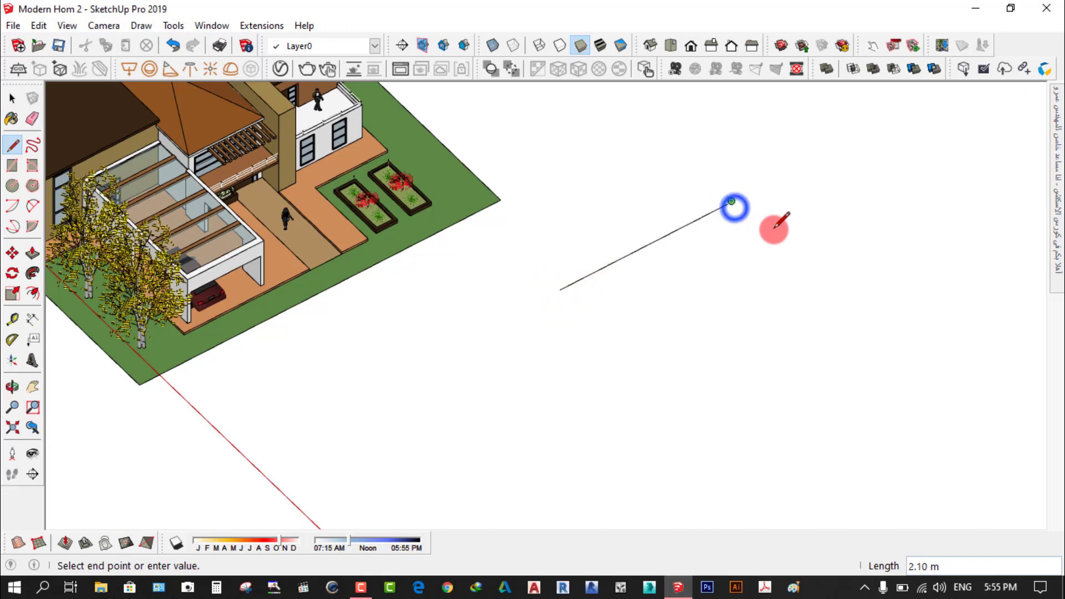
click(814, 275)
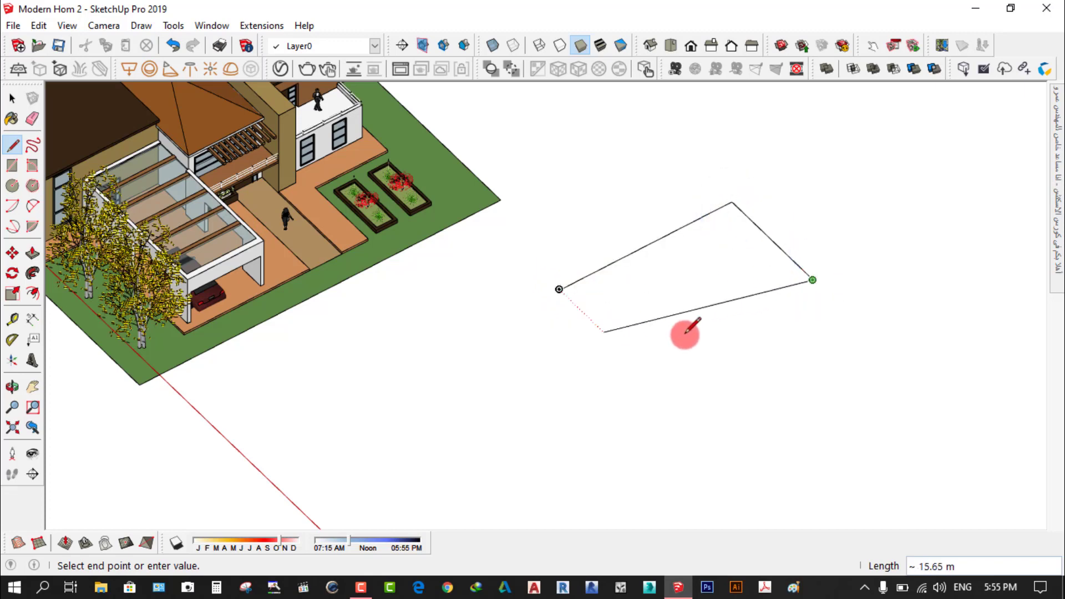
click(715, 330)
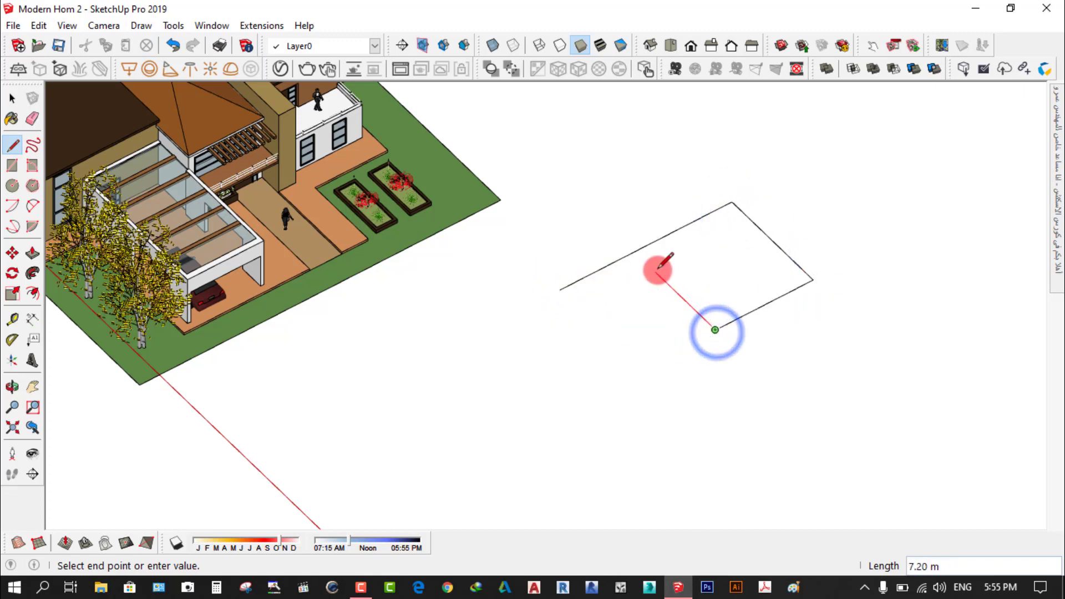
click(667, 284)
click(625, 305)
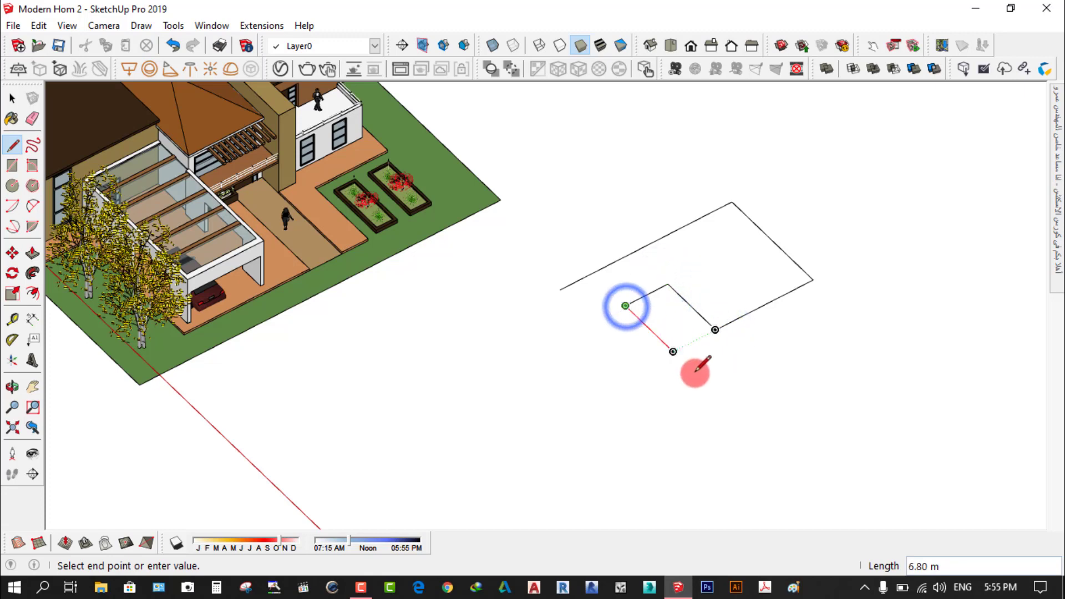
click(707, 385)
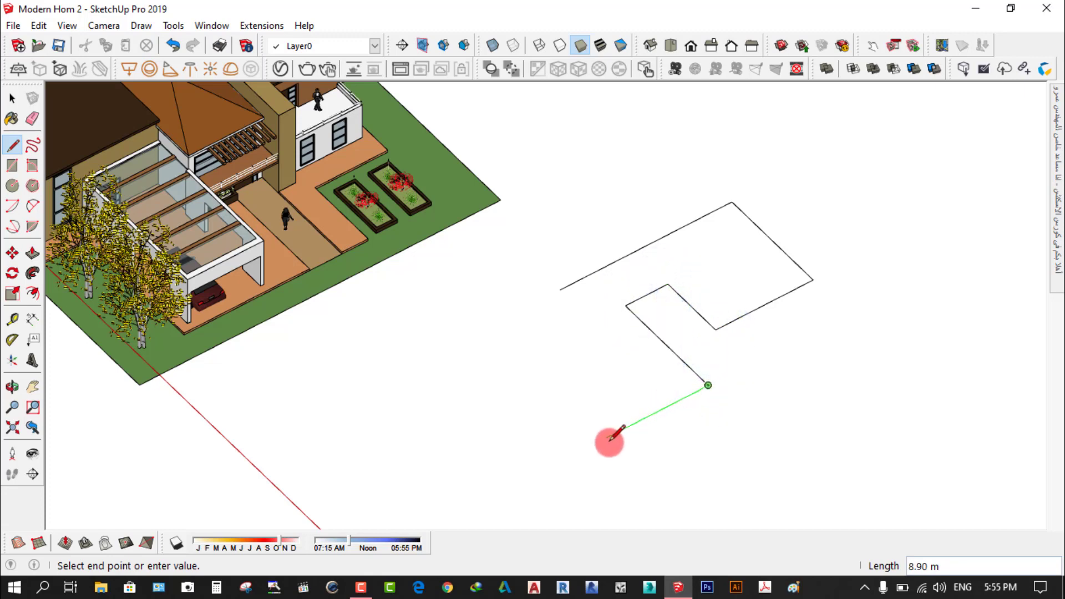
click(586, 447)
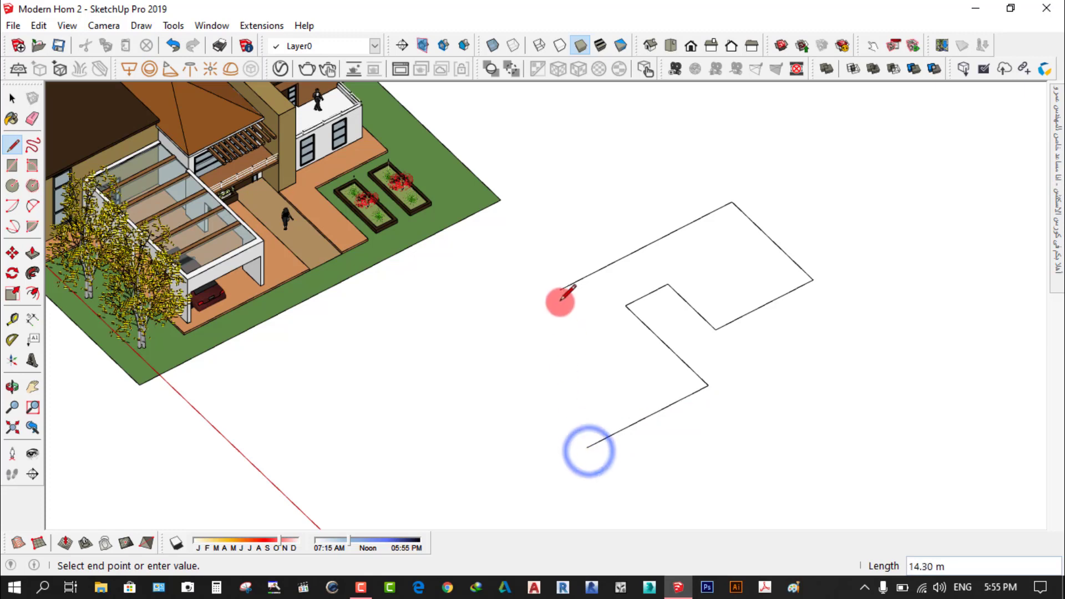
click(560, 289)
key(space)
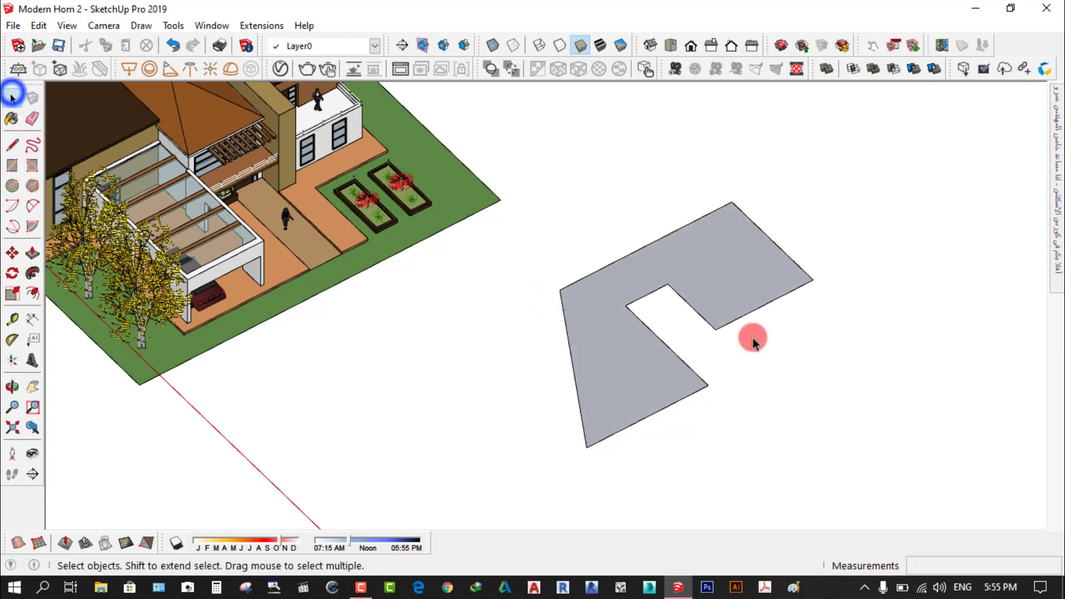
- Move the notched face 1.60 m to the left
scroll(594, 452, up, 2)
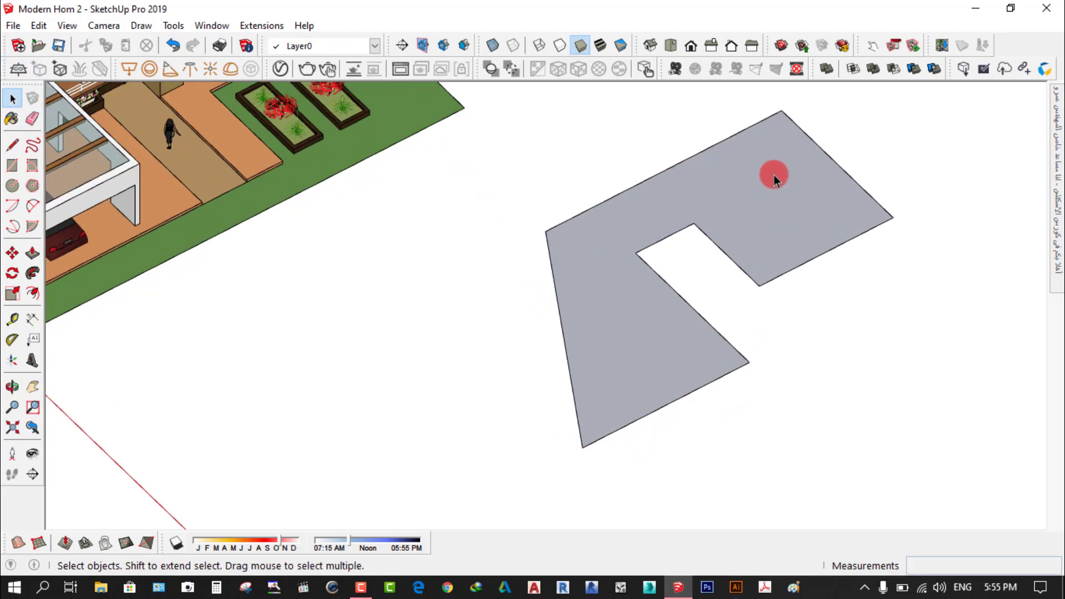
click(748, 190)
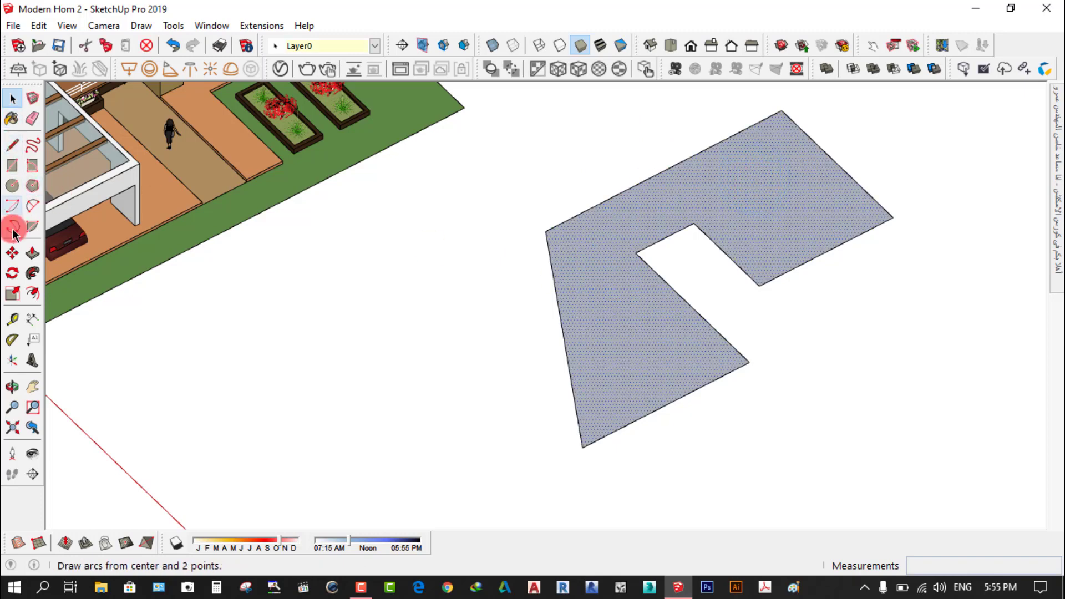
click(12, 254)
click(621, 321)
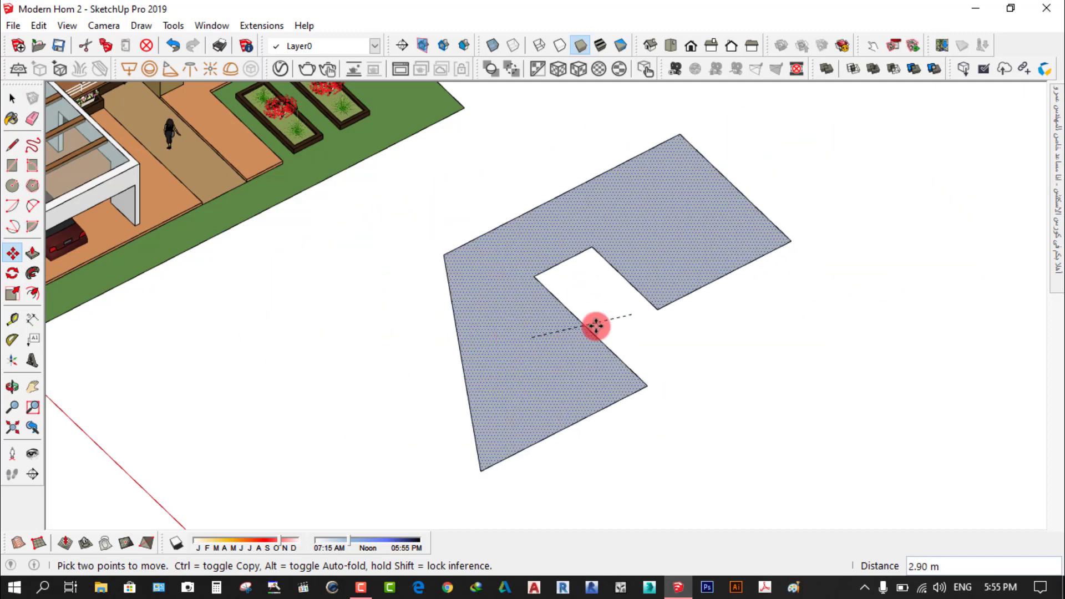
click(604, 326)
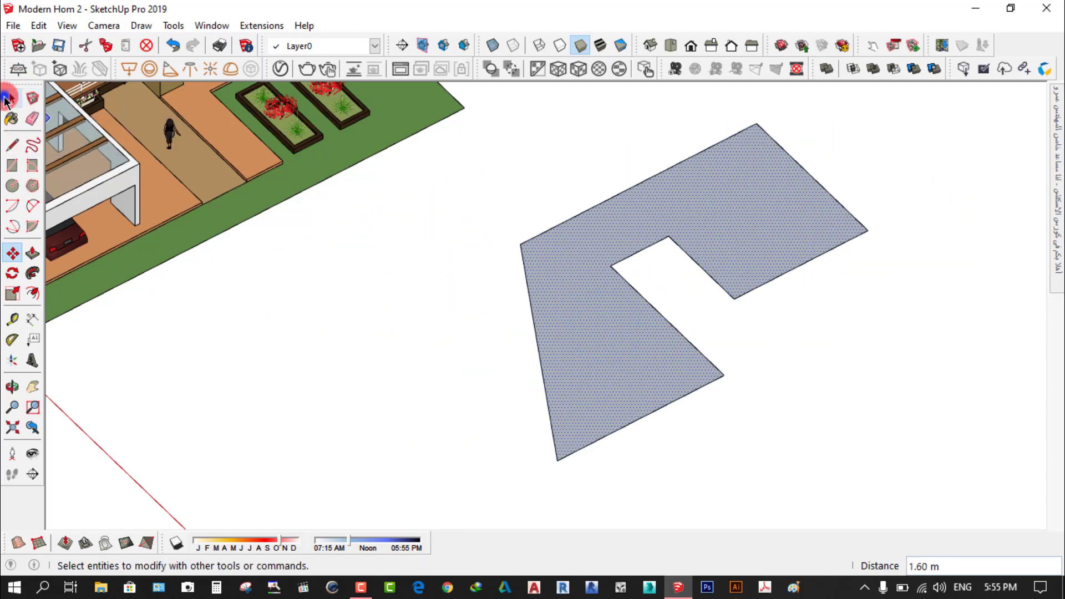
click(12, 98)
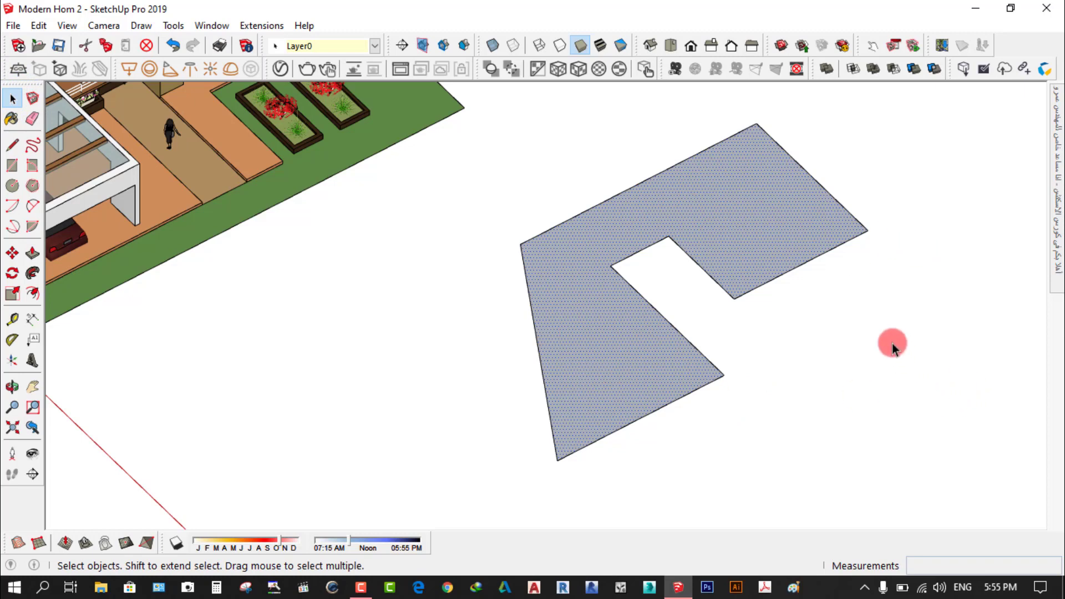
- Recenter the view and select the L-shaped face together with its edges
shift+middle_drag(764, 244, 798, 237)
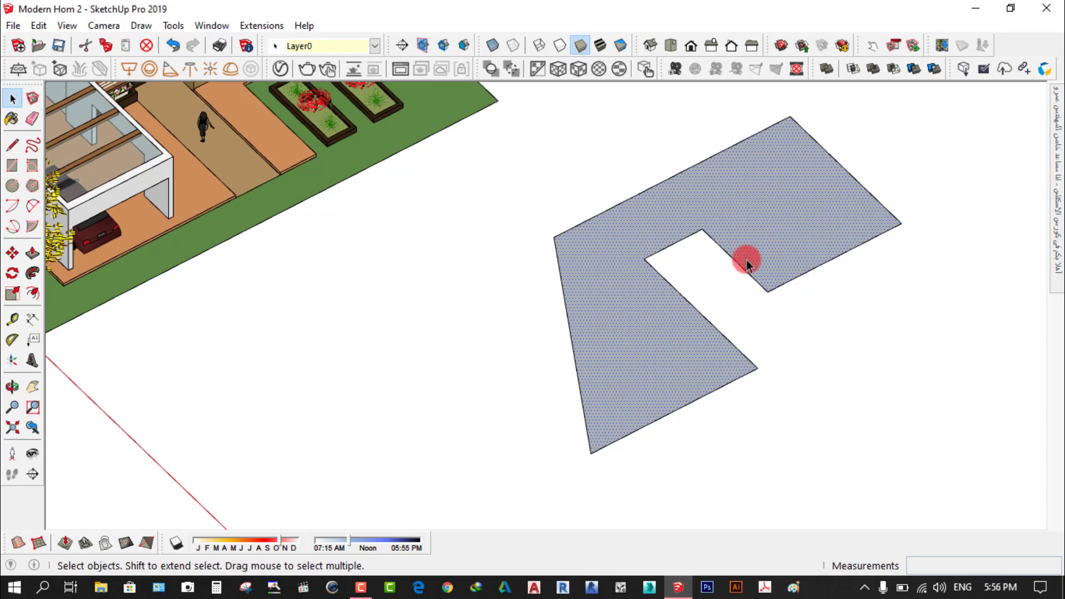
click(757, 361)
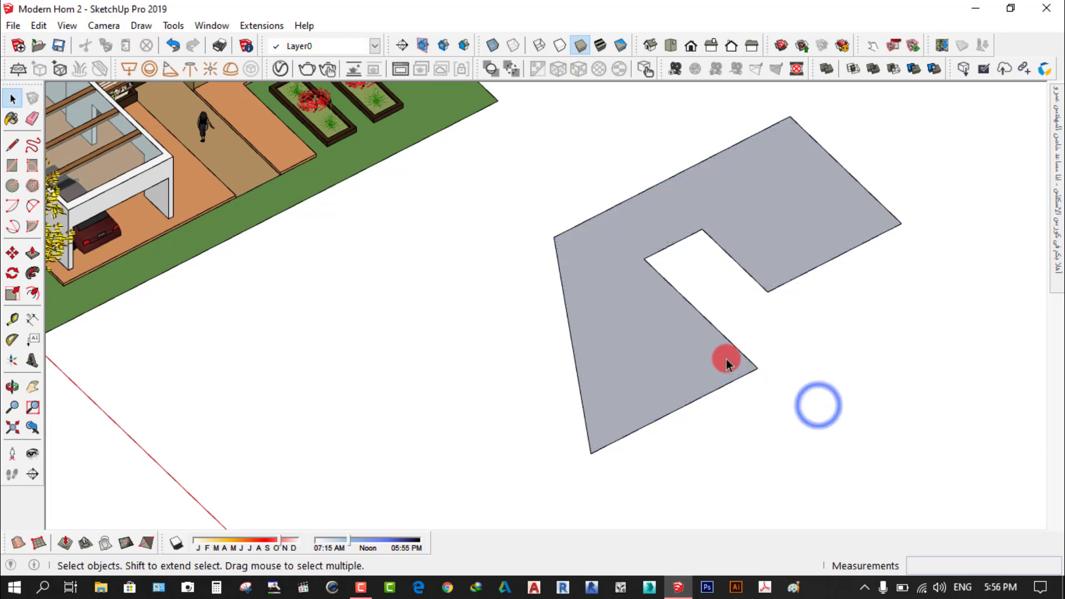
double_click(644, 336)
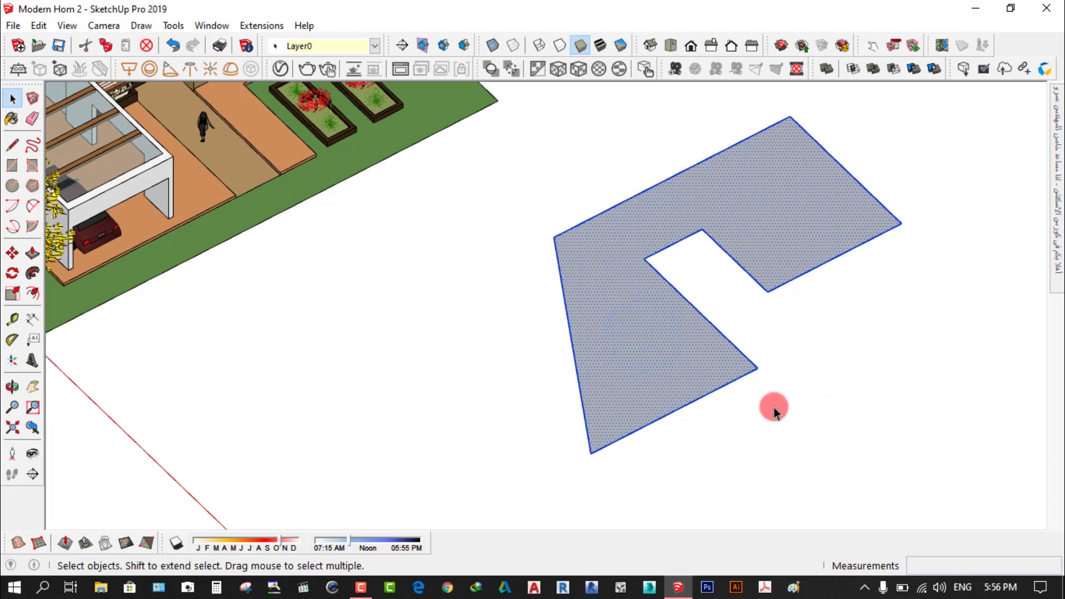
scroll(741, 315, up, 1)
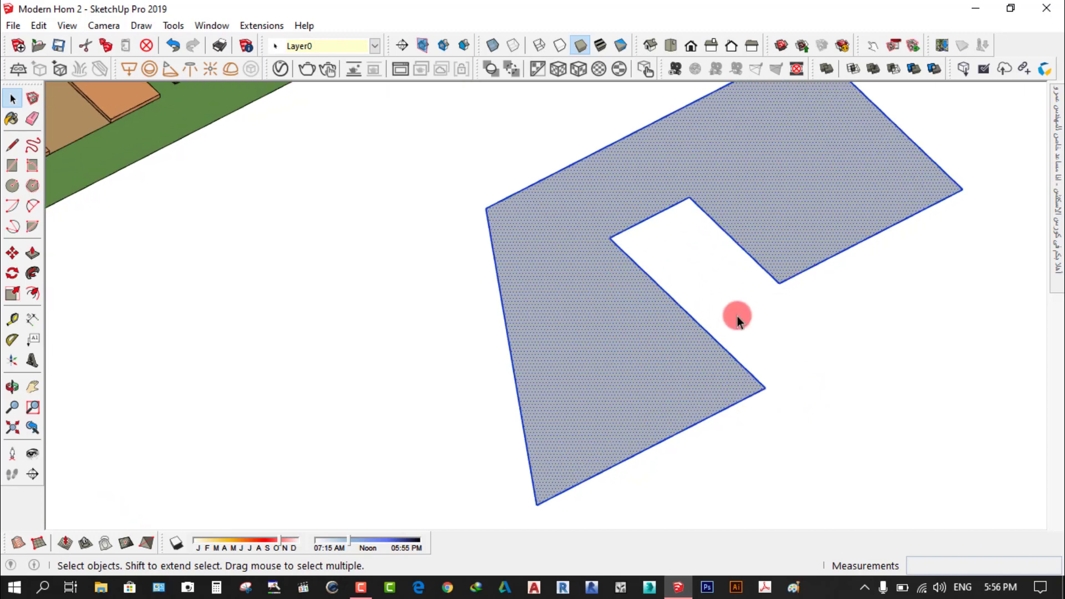
scroll(737, 316, up, 1)
click(750, 327)
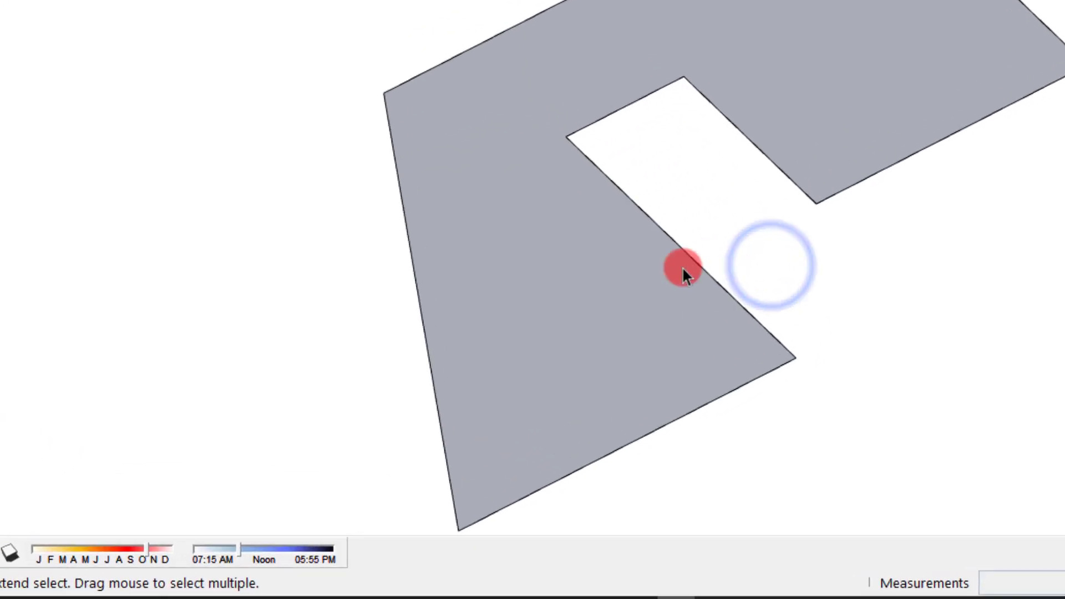
click(532, 210)
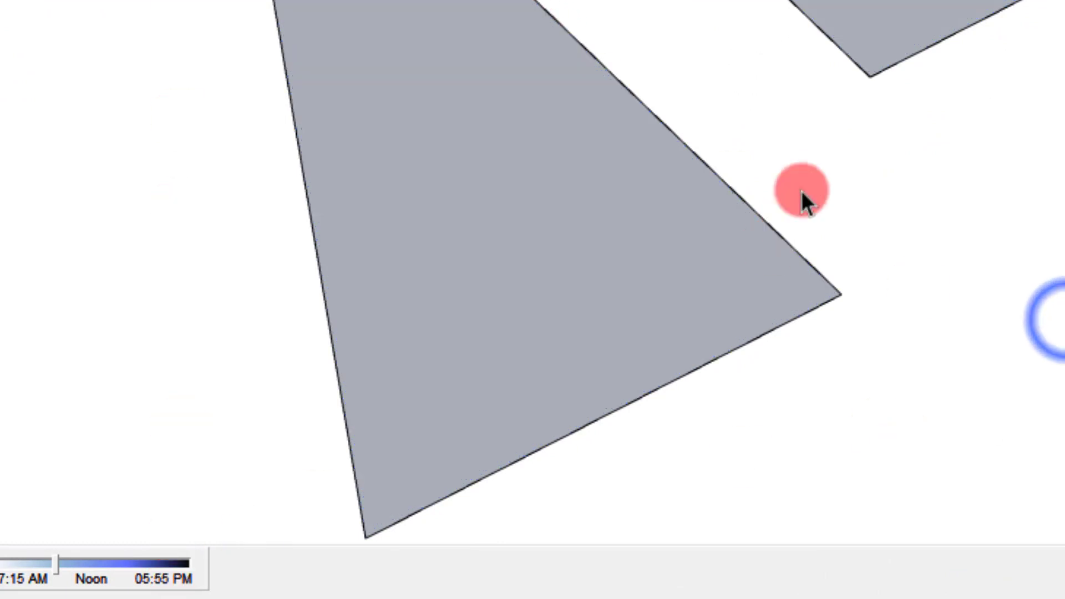
double_click(545, 174)
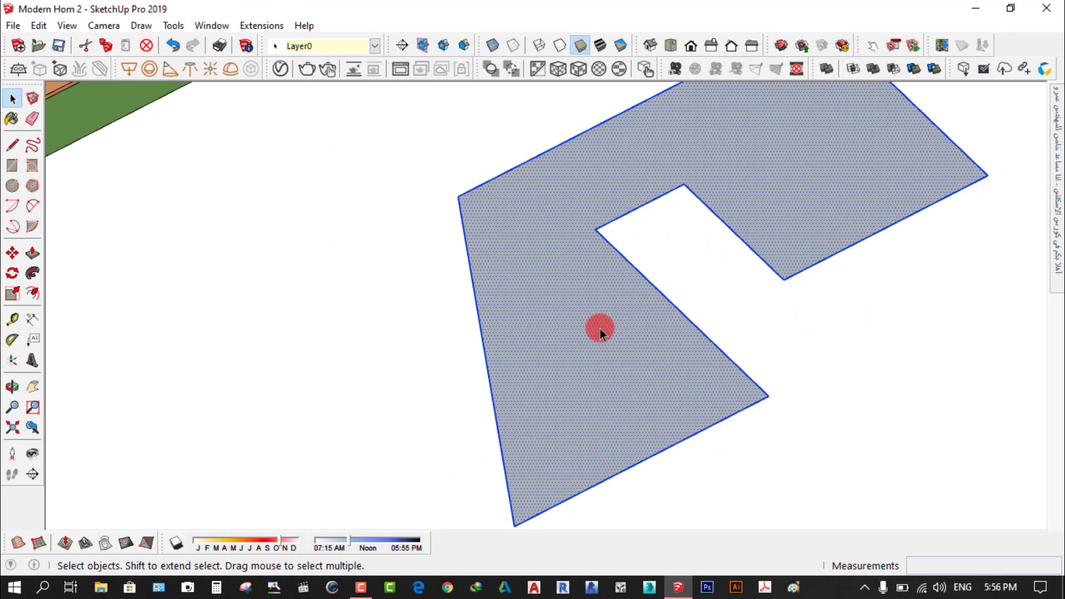
scroll(581, 388, down, 2)
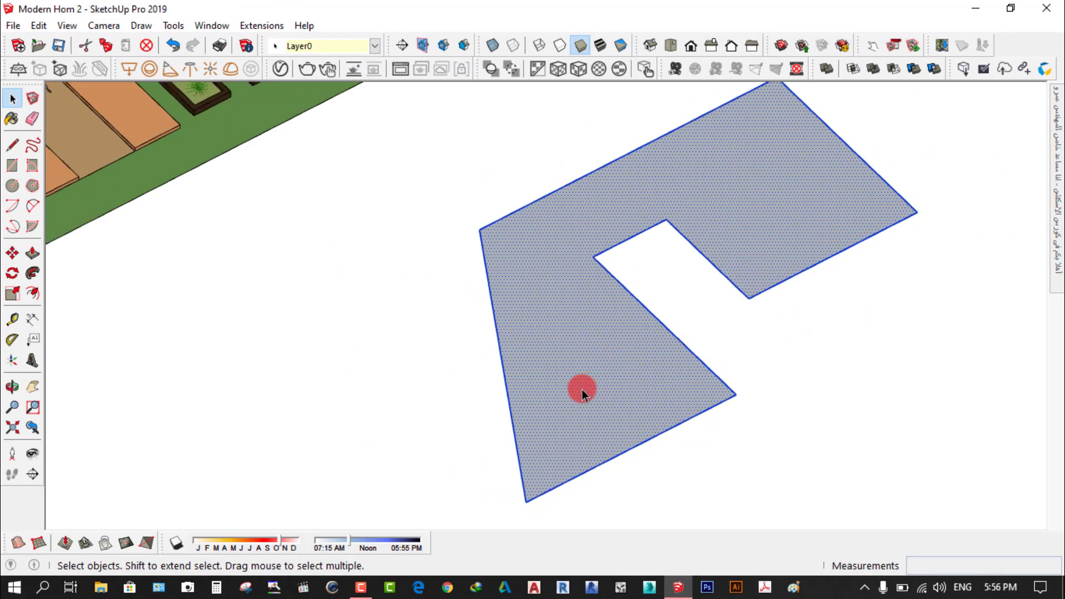
click(826, 384)
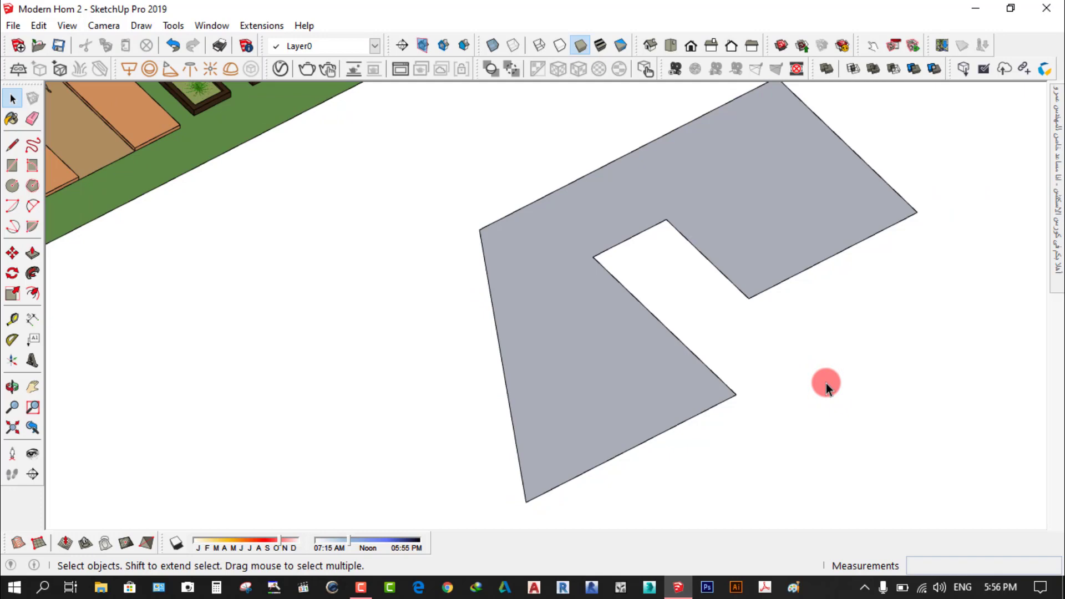
- Push/pull the L-shaped face up into a 7.90 m tall block
scroll(817, 426, down, 2)
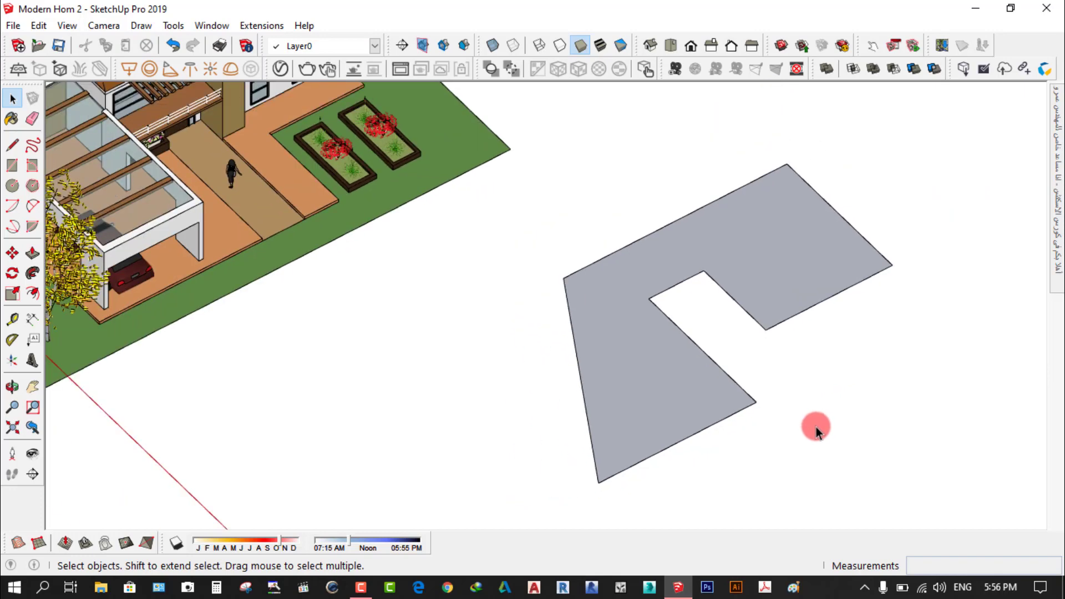
mouse_move(811, 424)
middle_down()
mouse_move(763, 392)
mouse_move(713, 309)
mouse_move(832, 332)
middle_up()
scroll(177, 179, up, 1)
scroll(177, 179, up, 2)
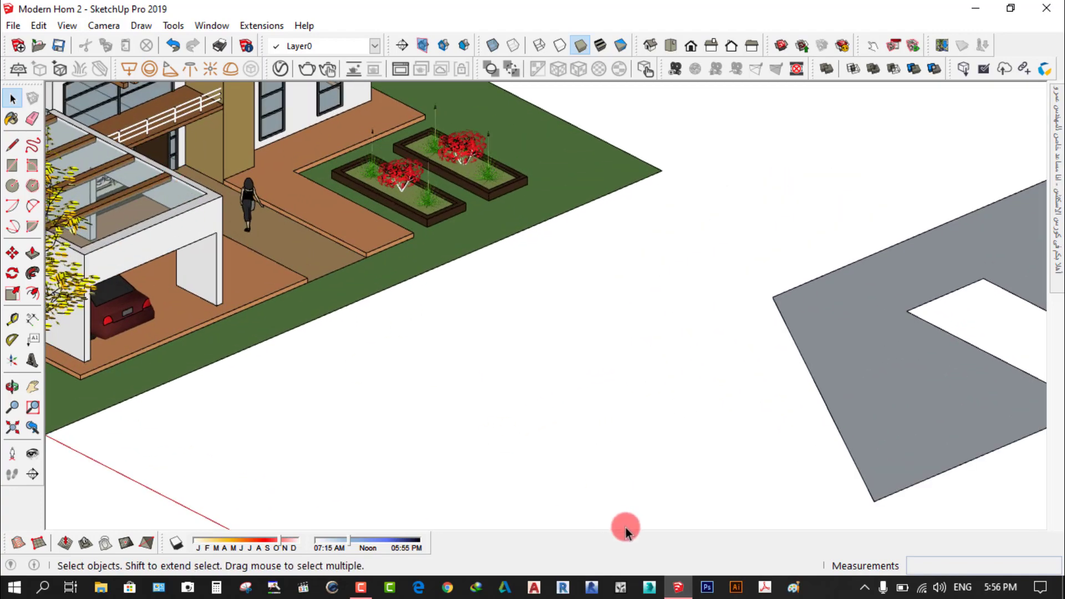
scroll(570, 355, up, 1)
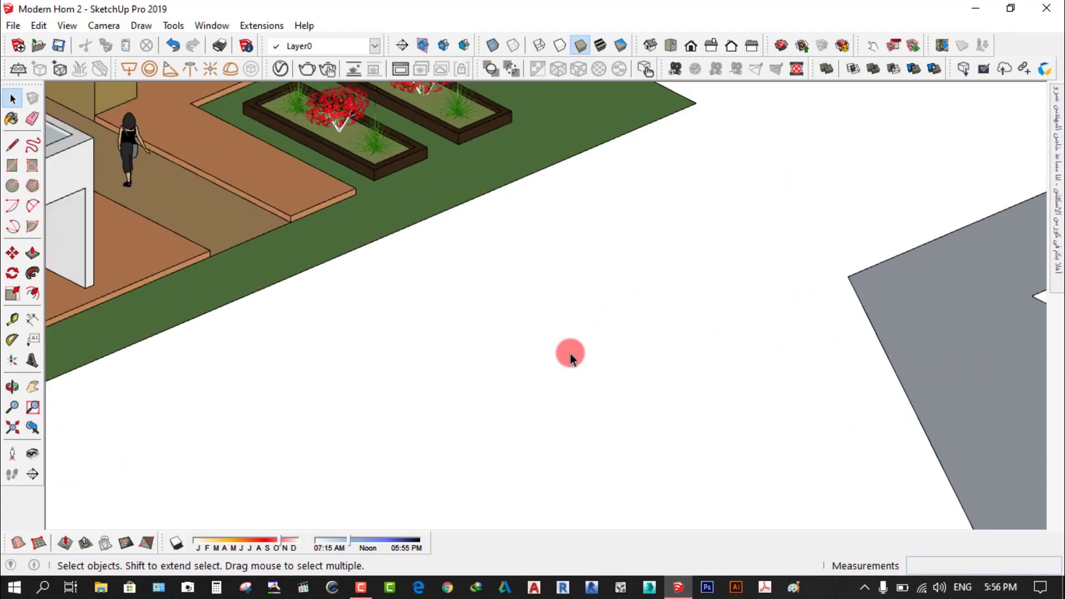
scroll(571, 355, down, 1)
scroll(572, 349, down, 1)
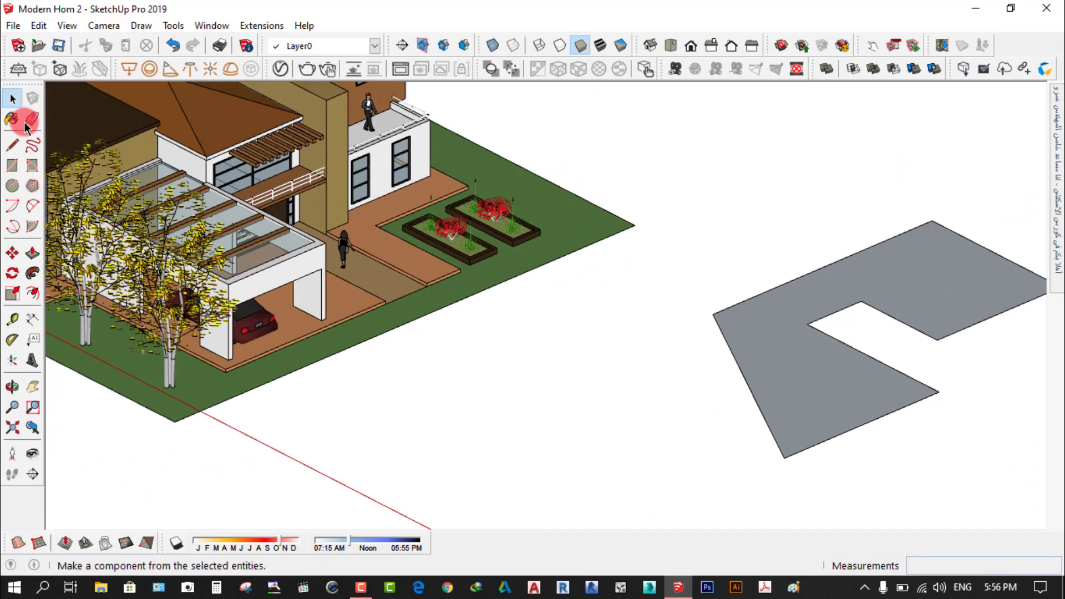
click(36, 255)
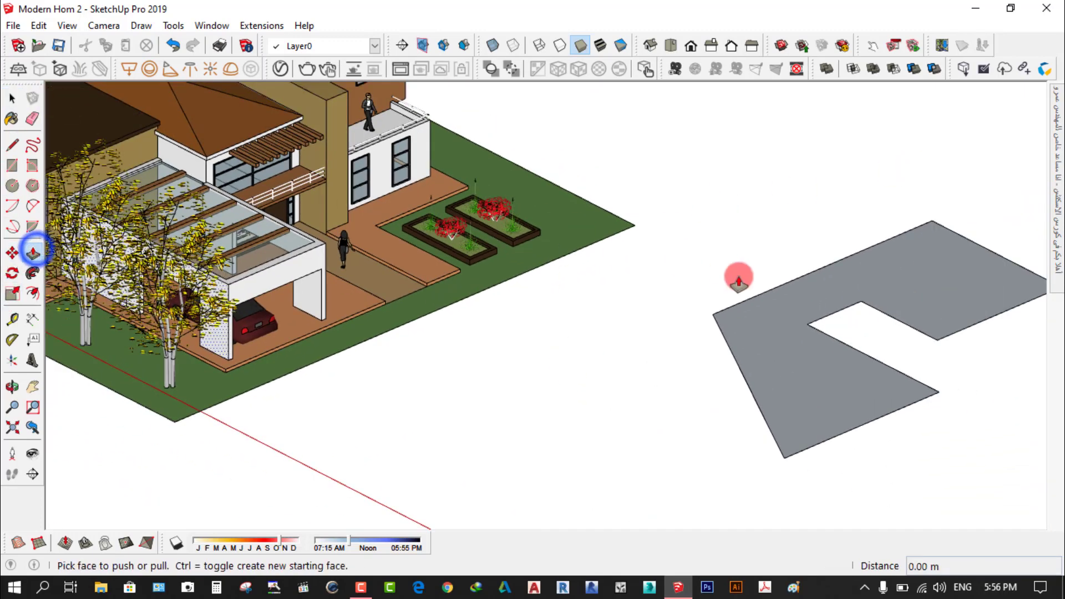
click(774, 361)
click(782, 223)
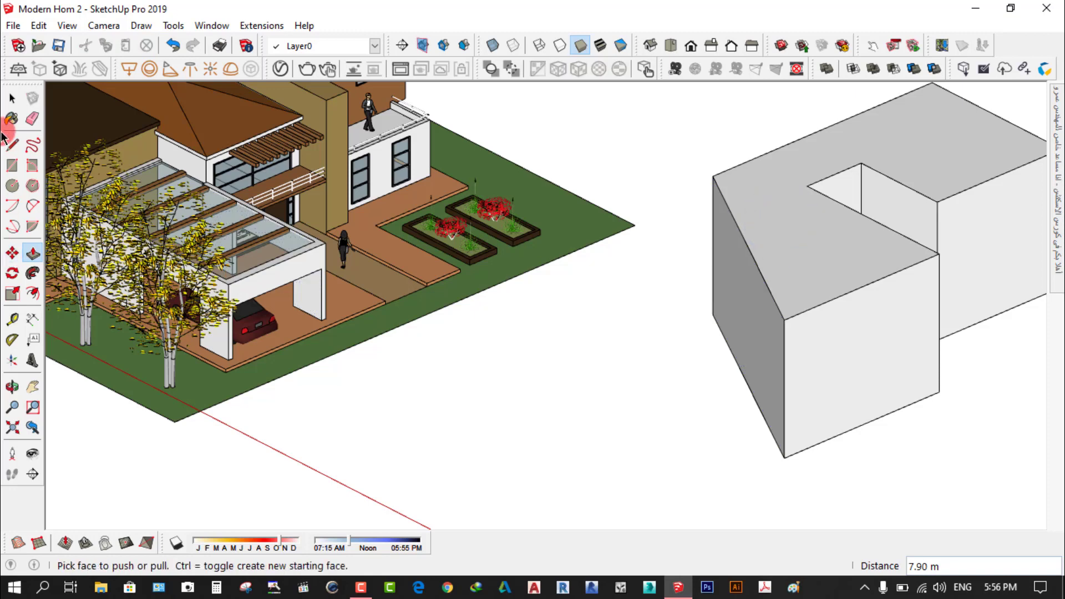
- Sketch a rectangular outline of edges on the block's front wall
click(12, 145)
click(870, 323)
click(812, 348)
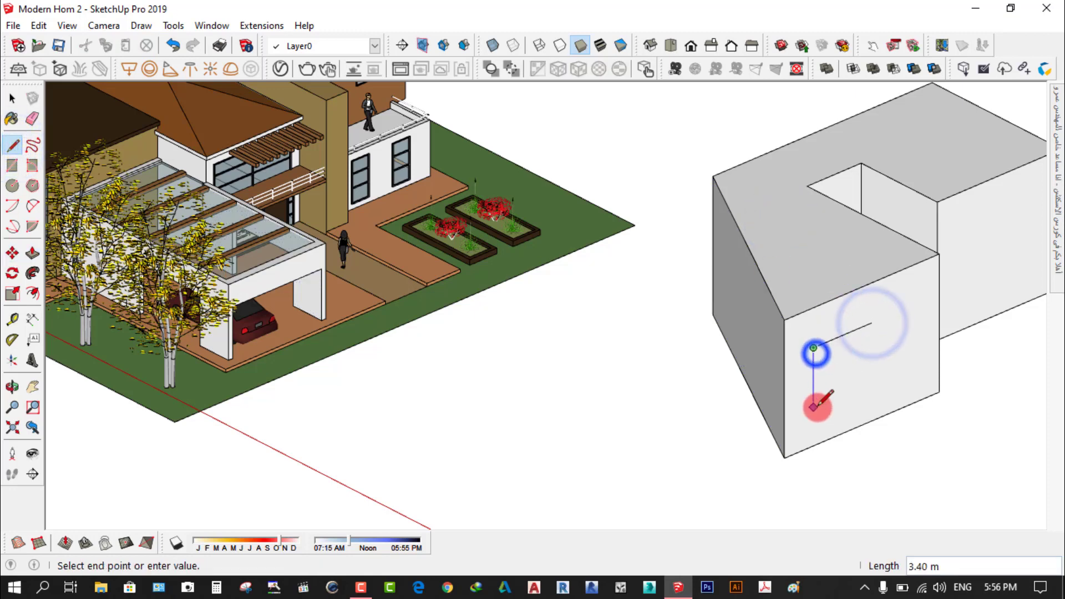
click(813, 398)
click(904, 360)
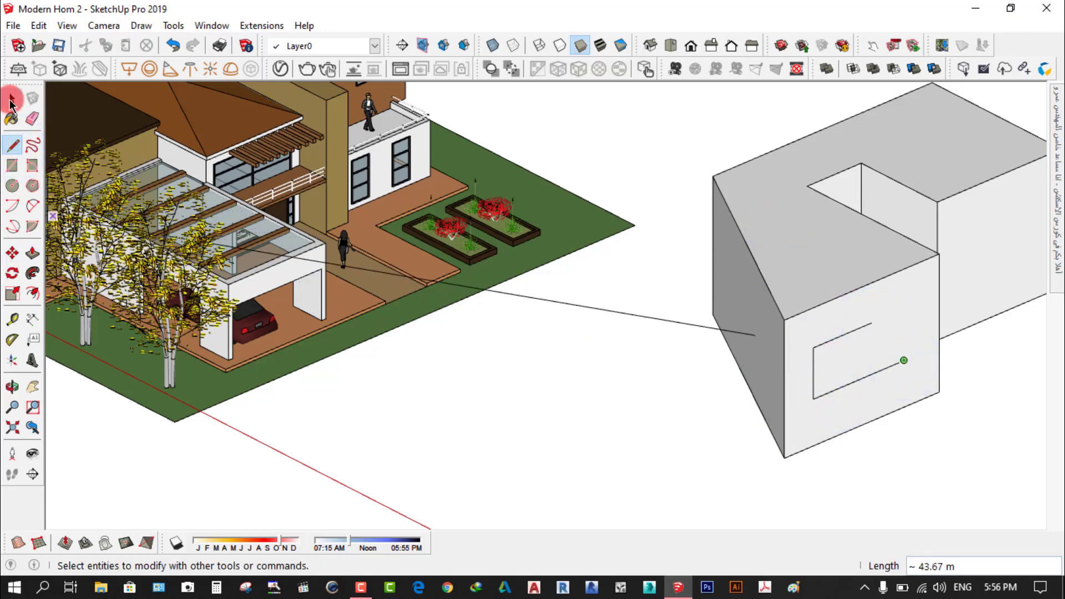
- Box-select the whole 7.90 m L-shaped block and delete it
click(12, 98)
scroll(385, 374, down, 2)
scroll(385, 375, down, 1)
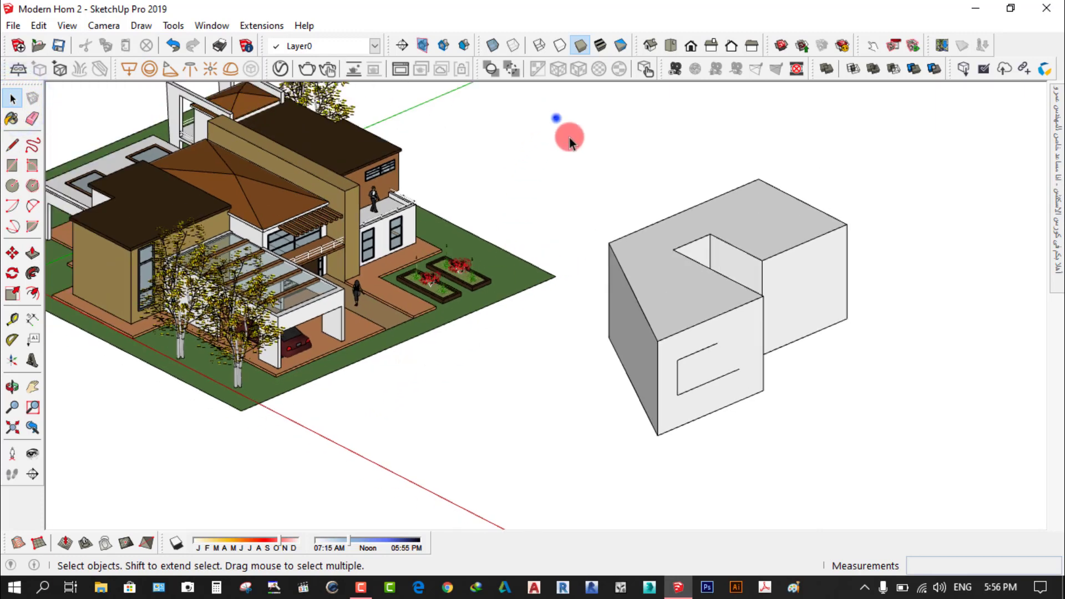
drag(556, 118, 953, 468)
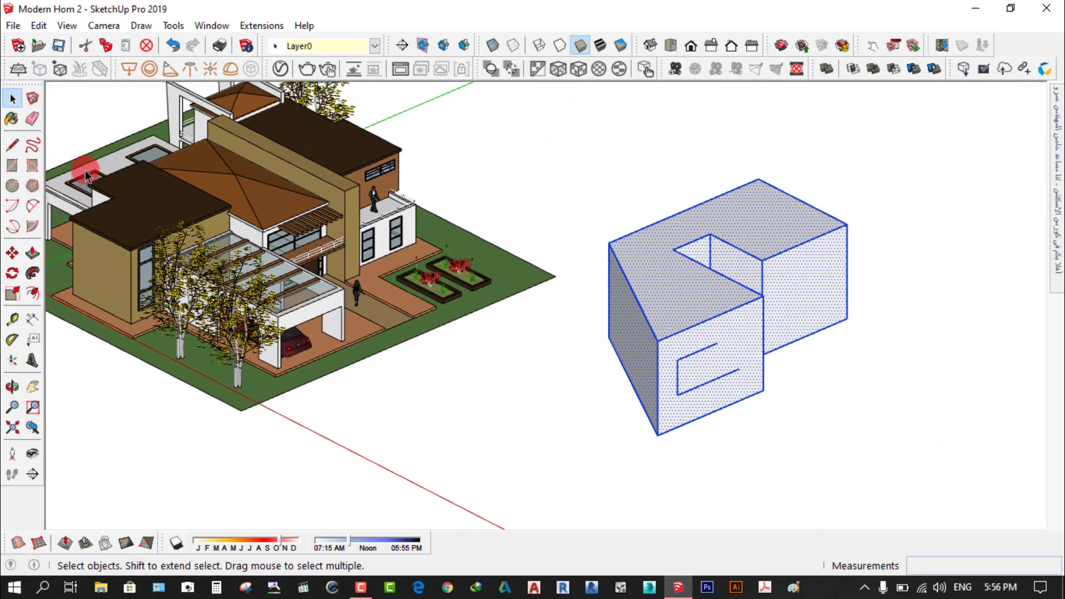
click(146, 44)
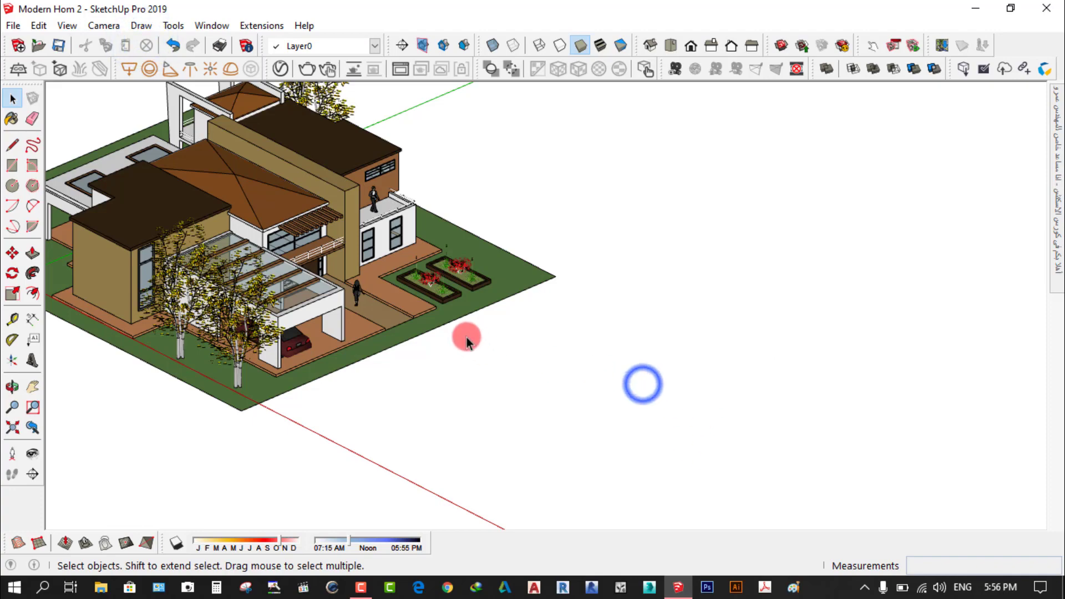
- Orbit and zoom around the house to inspect the whole lot
scroll(641, 386, up, 2)
scroll(638, 383, up, 2)
scroll(627, 393, up, 2)
scroll(621, 399, down, 2)
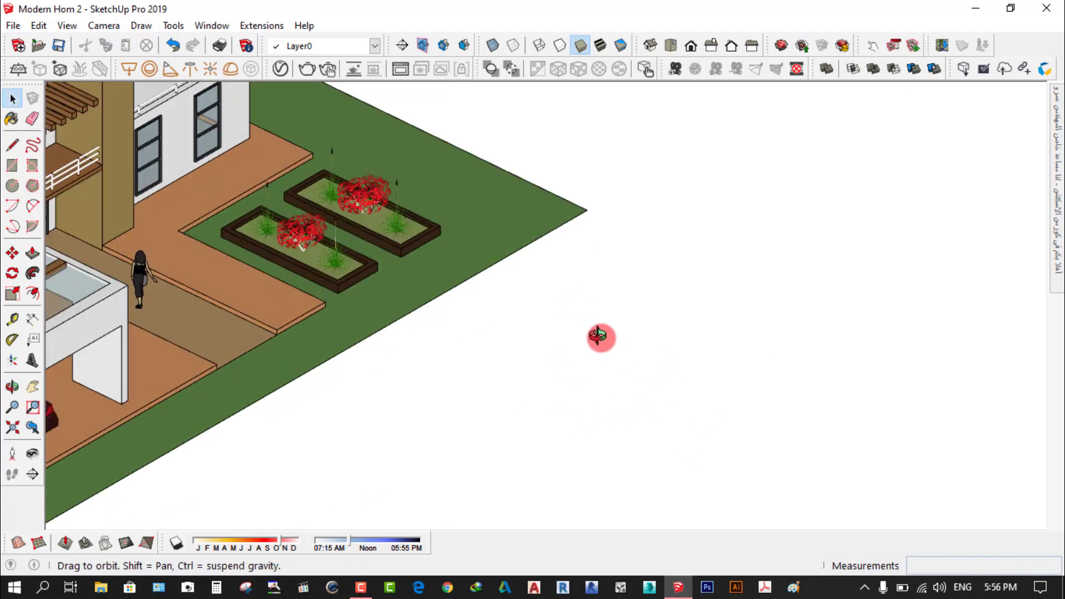
middle_drag(599, 335, 506, 384)
scroll(563, 250, down, 2)
scroll(432, 354, up, 2)
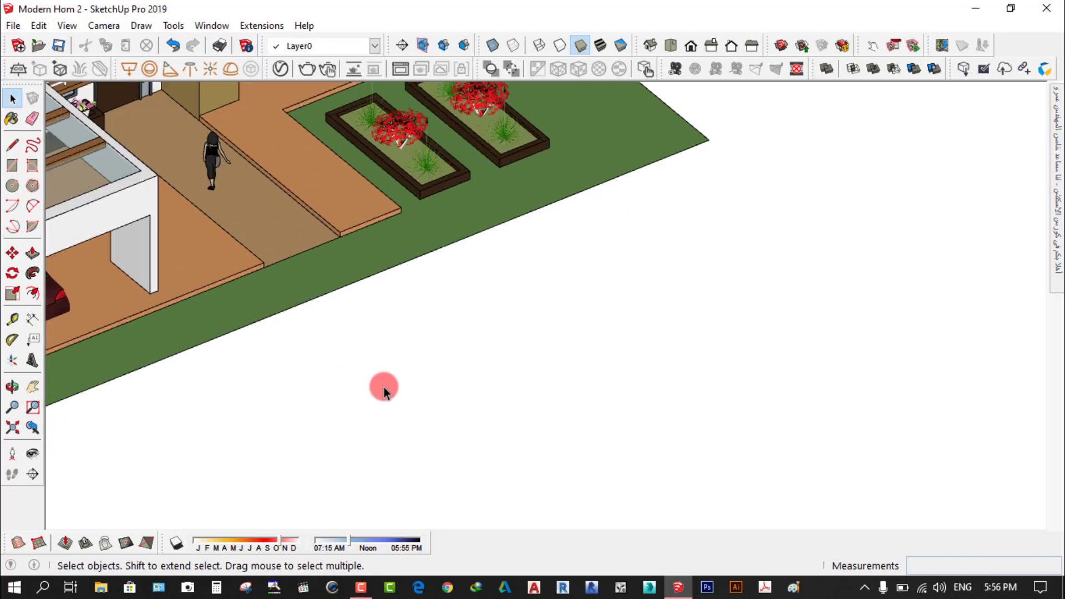
scroll(681, 235, down, 2)
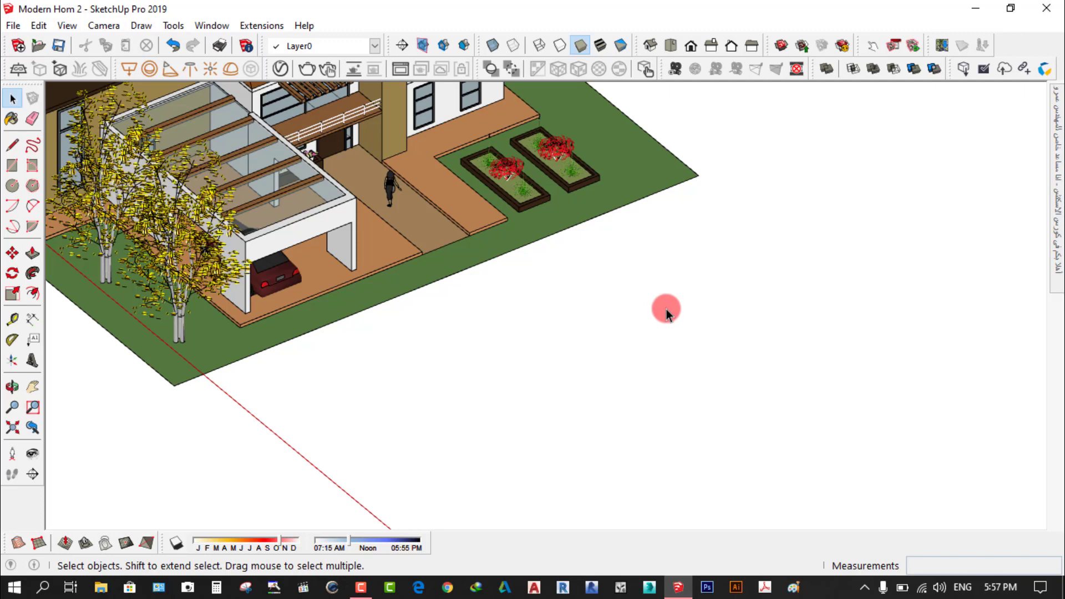
scroll(458, 405, up, 2)
scroll(458, 406, up, 1)
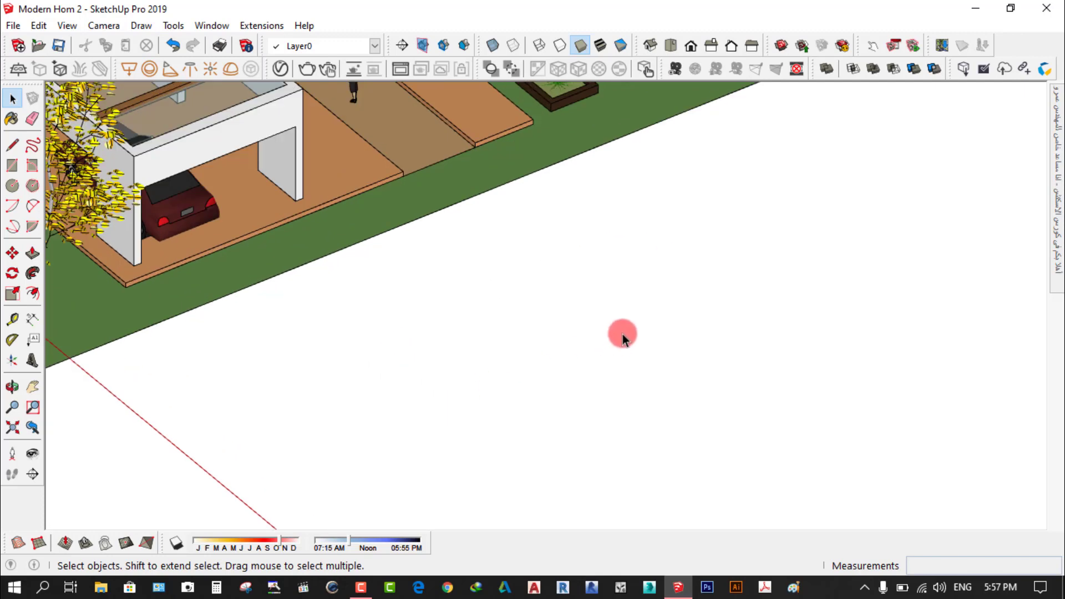
scroll(628, 341, down, 1)
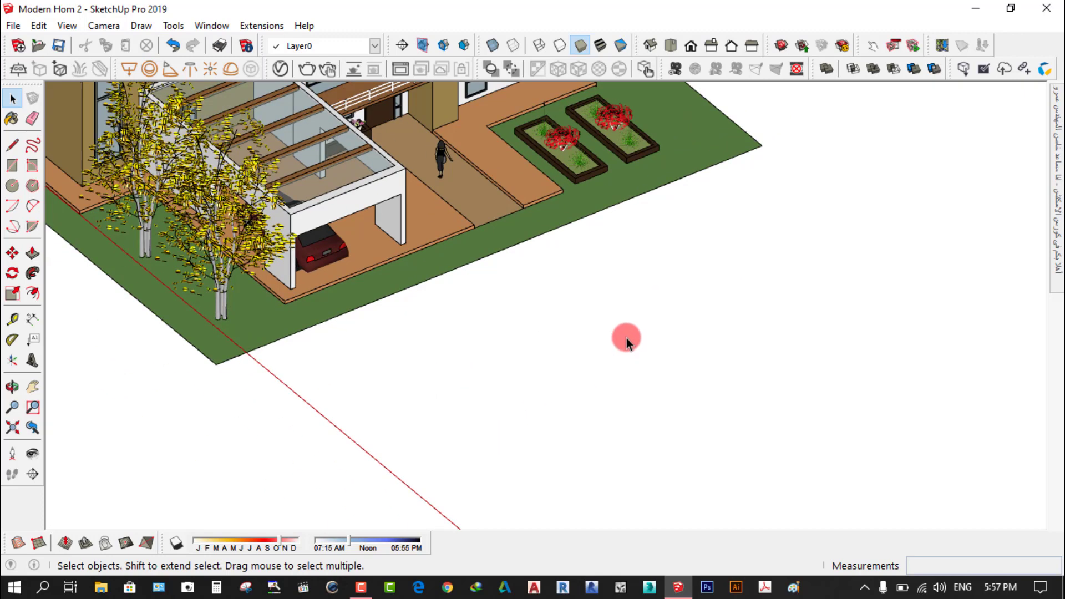
middle_drag(623, 349, 636, 357)
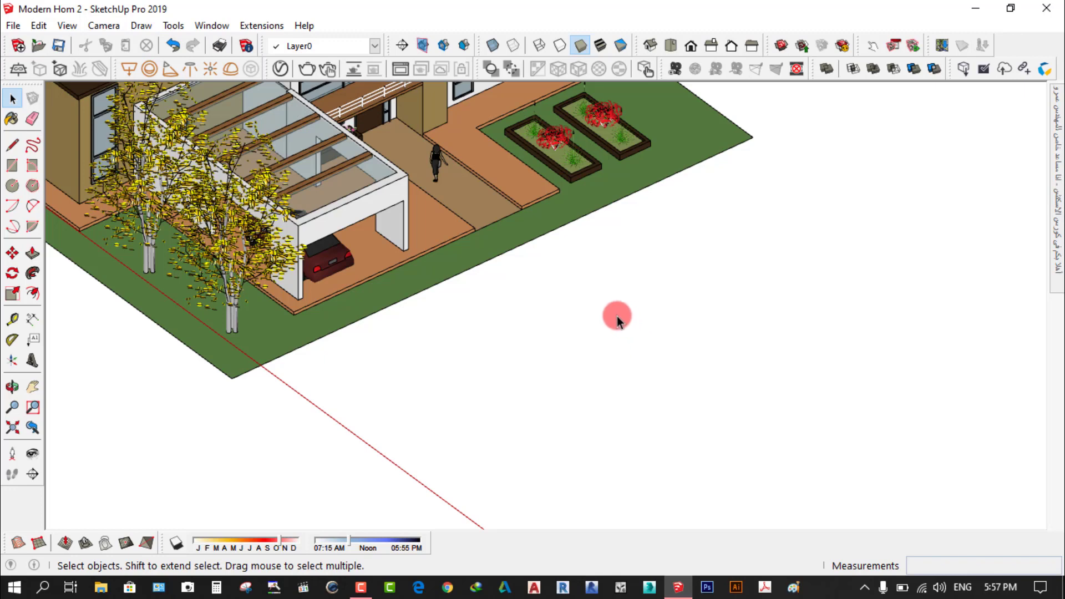
scroll(561, 316, up, 2)
scroll(560, 316, up, 2)
scroll(560, 316, down, 2)
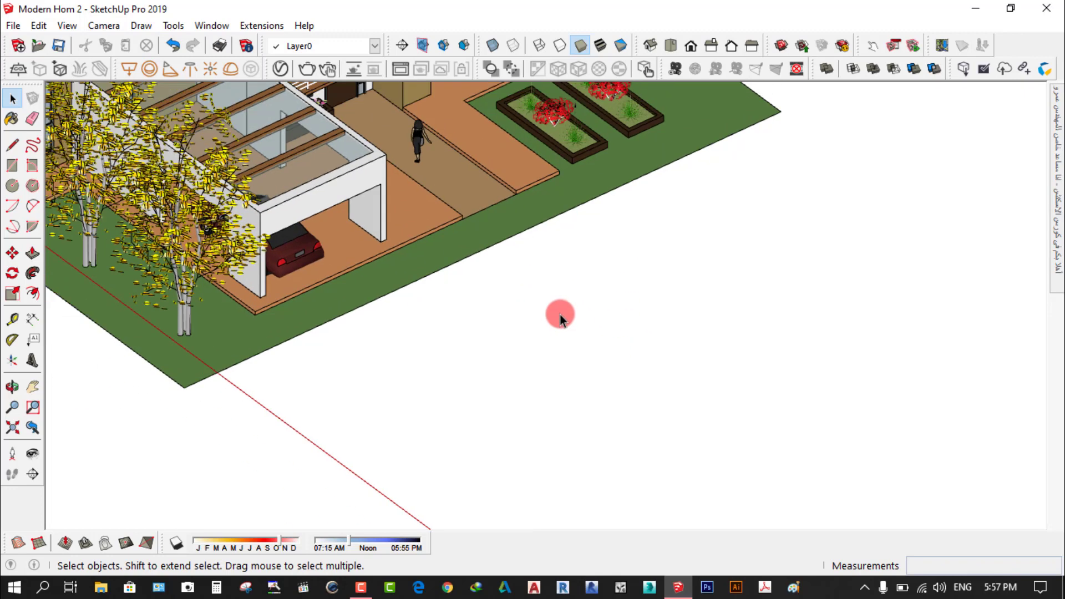
- Draw a closed triangular face on the empty ground beside the lot
click(12, 145)
click(593, 358)
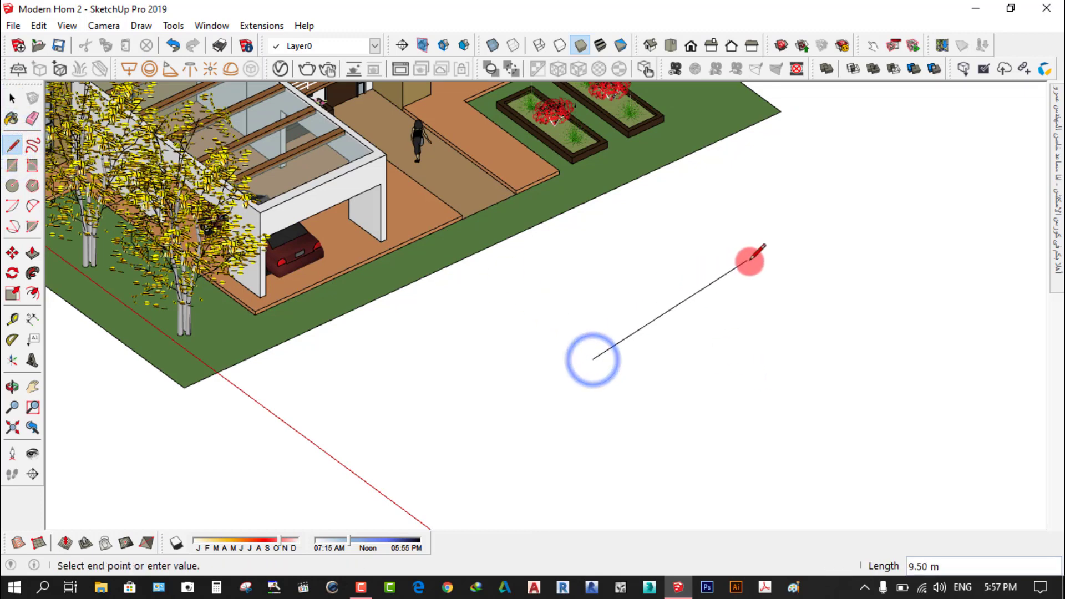
click(766, 278)
click(883, 363)
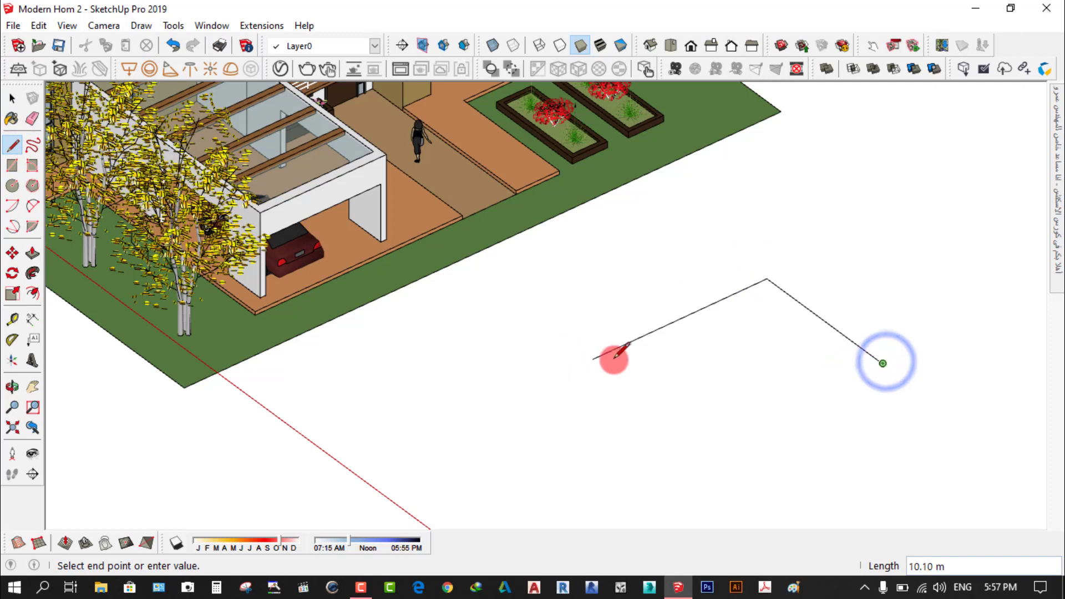
click(591, 359)
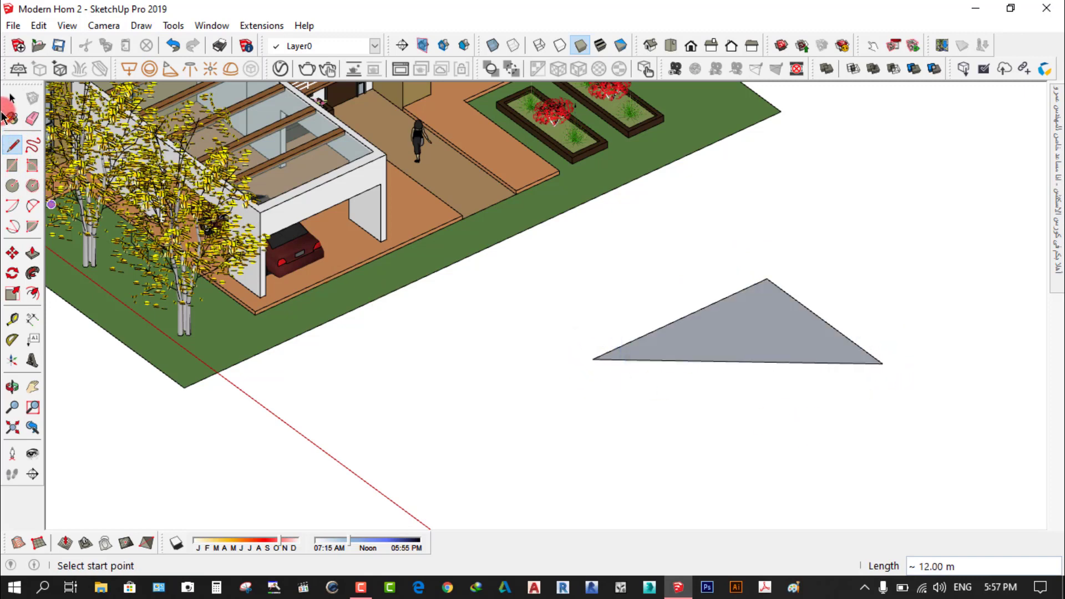
- Select the triangle and start moving it, but cancel the move
click(12, 98)
click(756, 327)
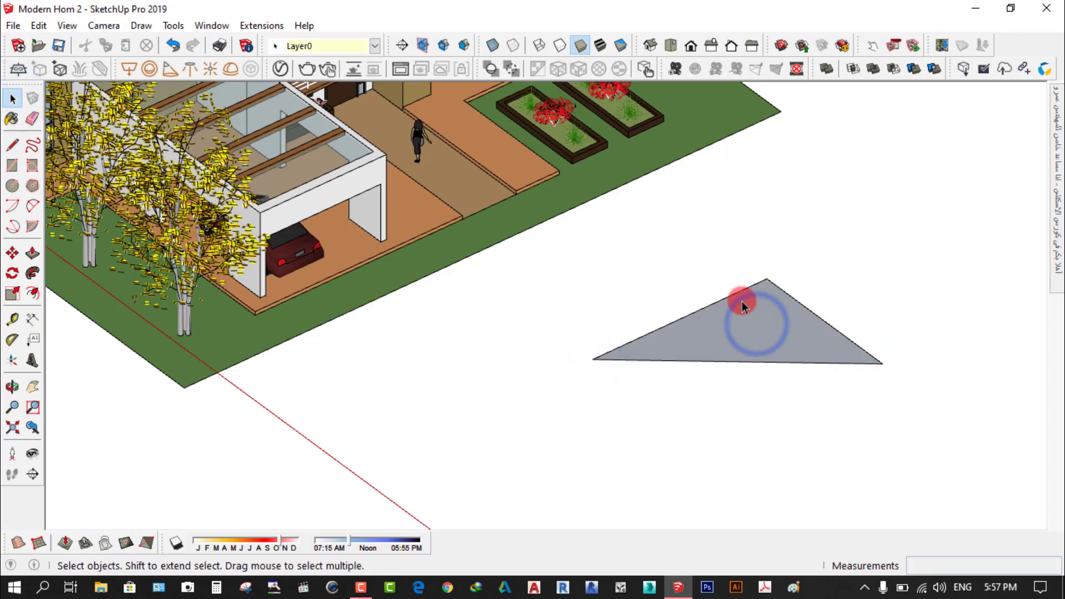
click(13, 253)
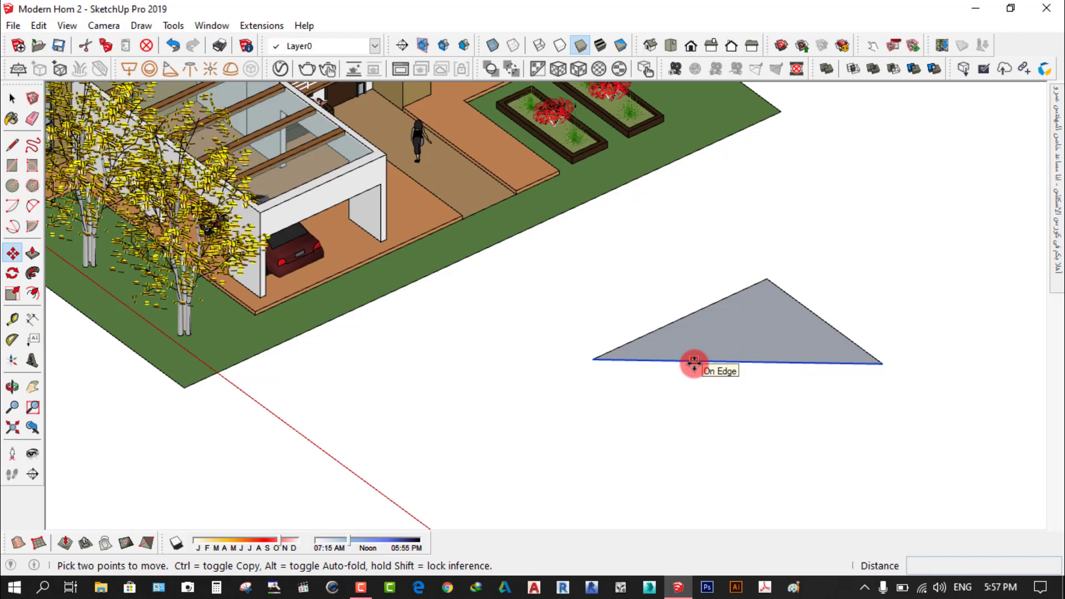
click(693, 361)
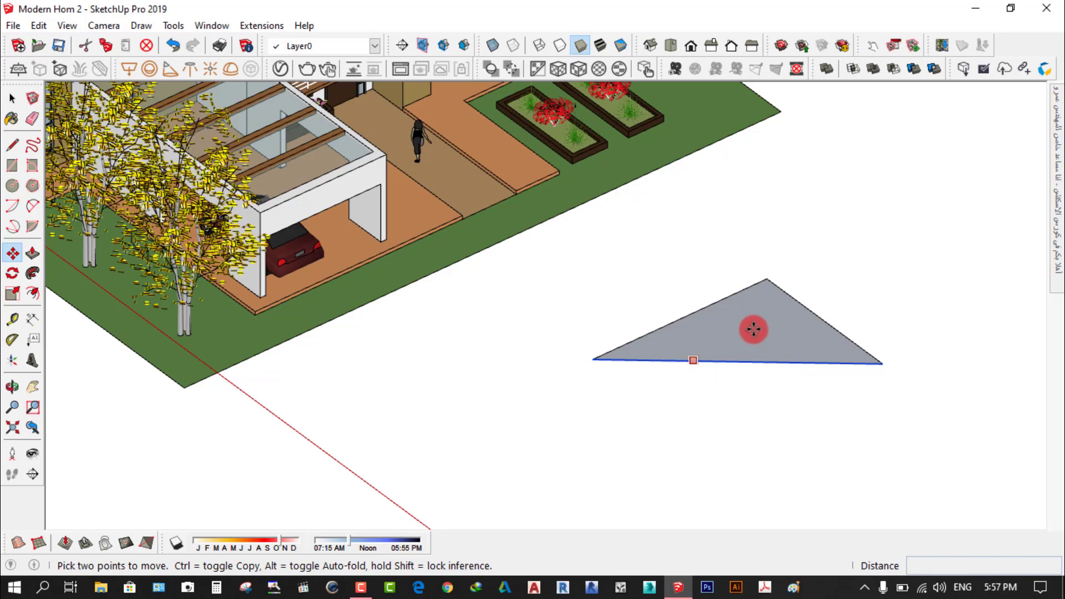
key(Escape)
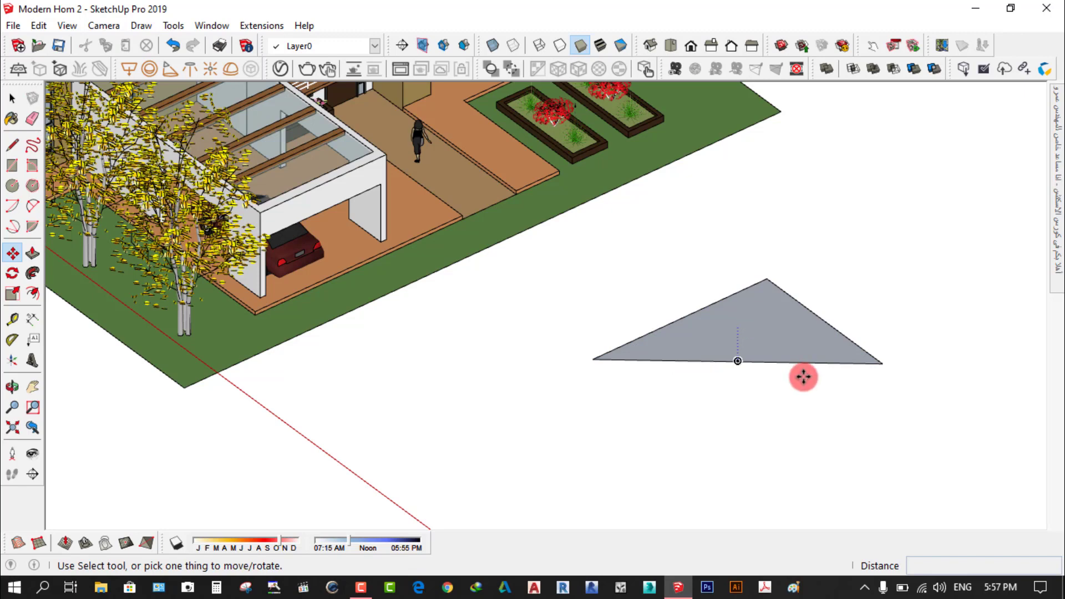
scroll(805, 383, up, 2)
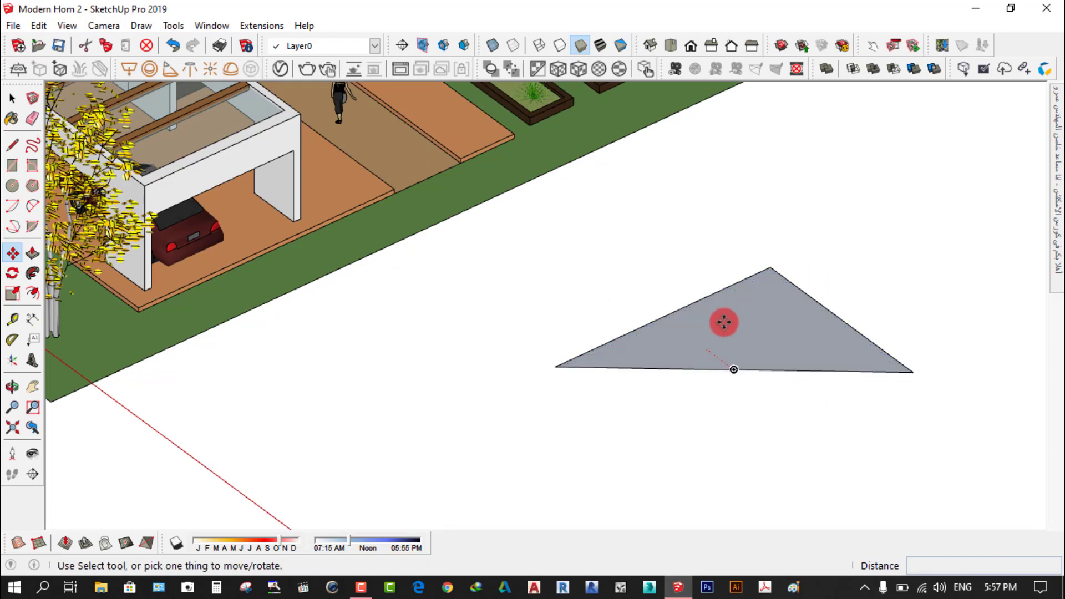
click(12, 98)
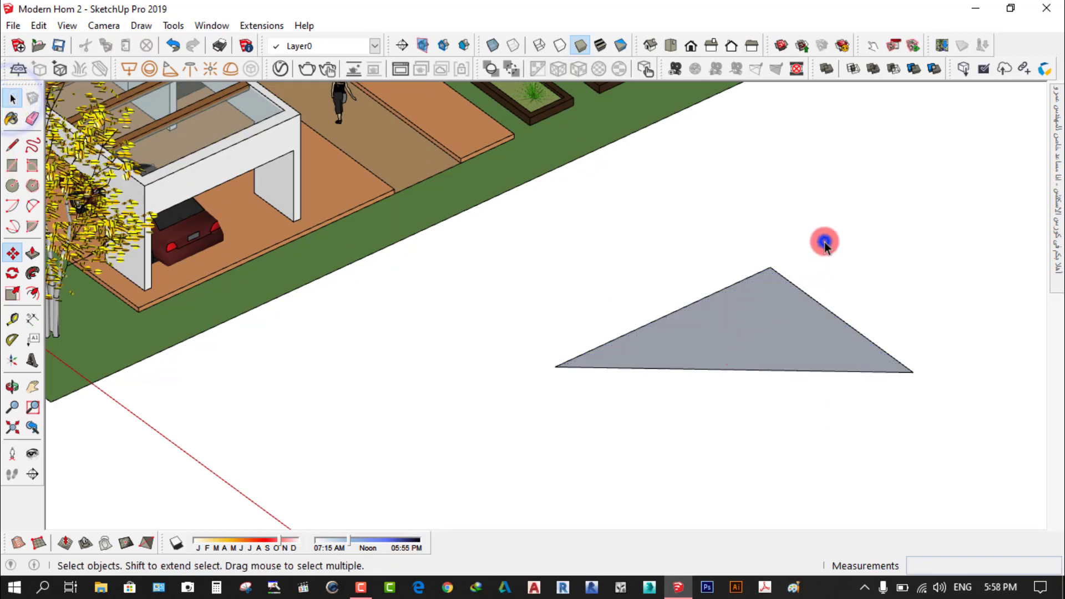
- Select the grey triangle, make it a group, and leave it deselected
drag(824, 242, 664, 431)
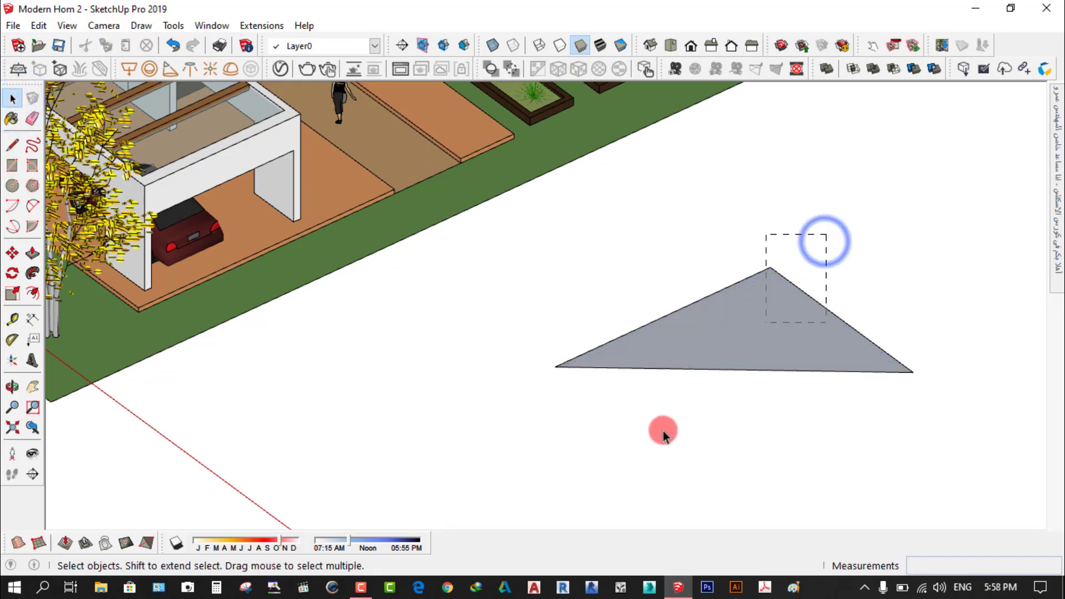
right_click(737, 314)
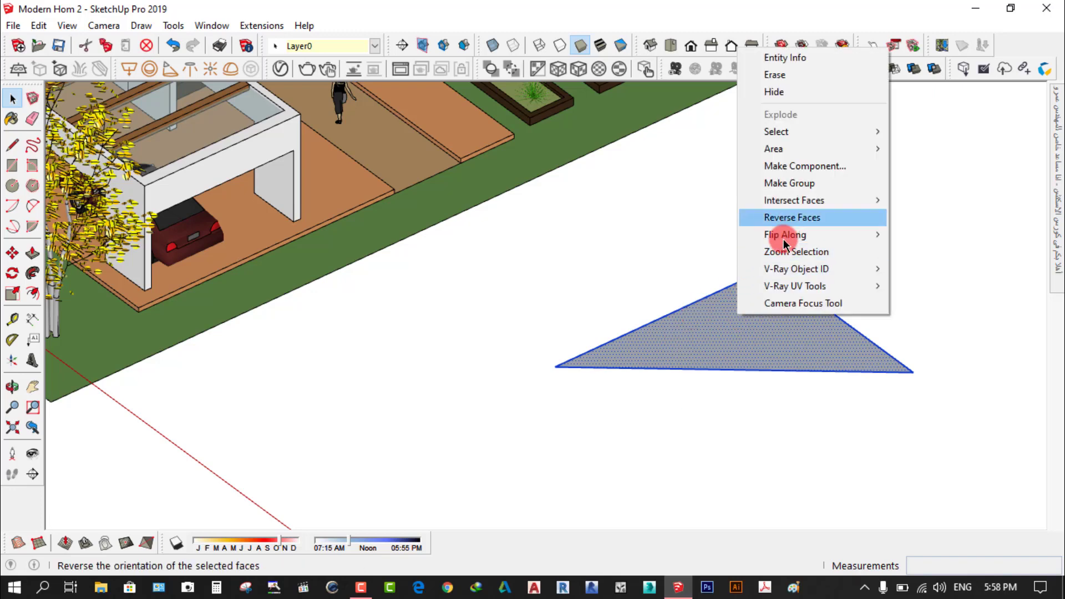
click(795, 185)
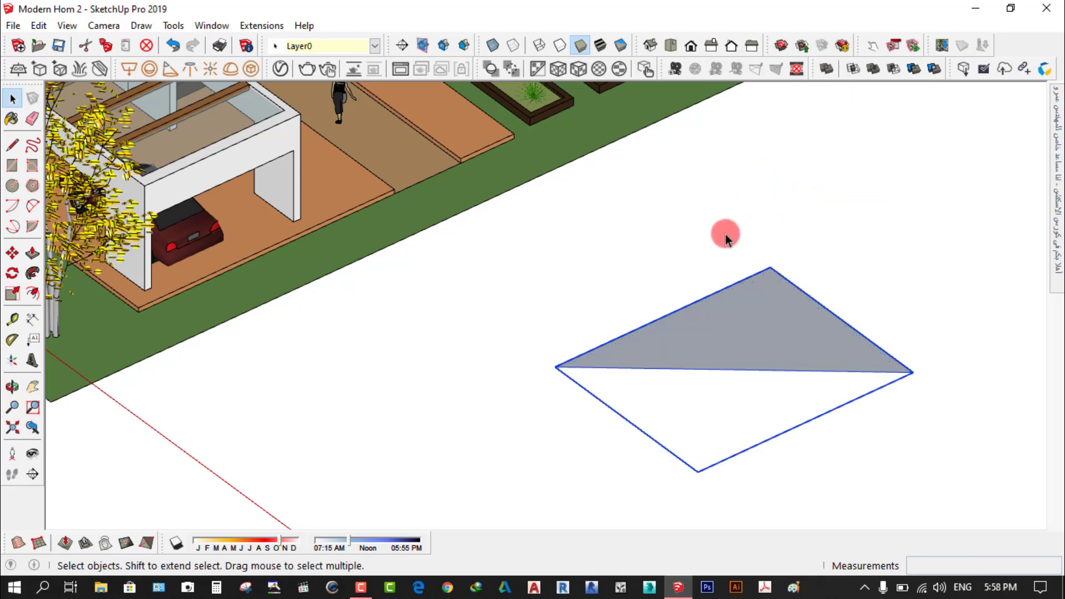
click(514, 319)
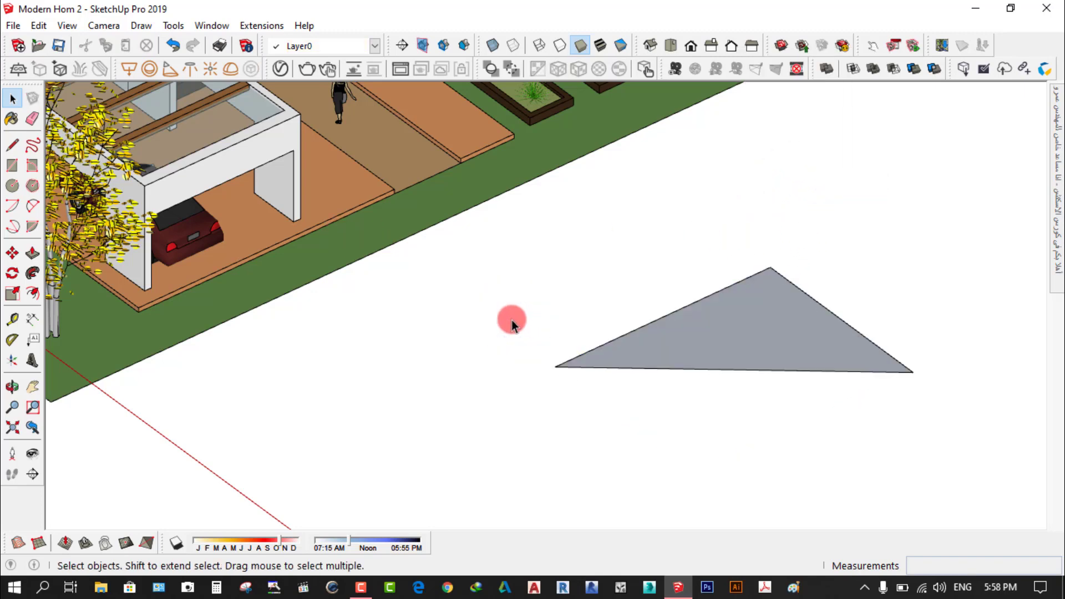
click(756, 334)
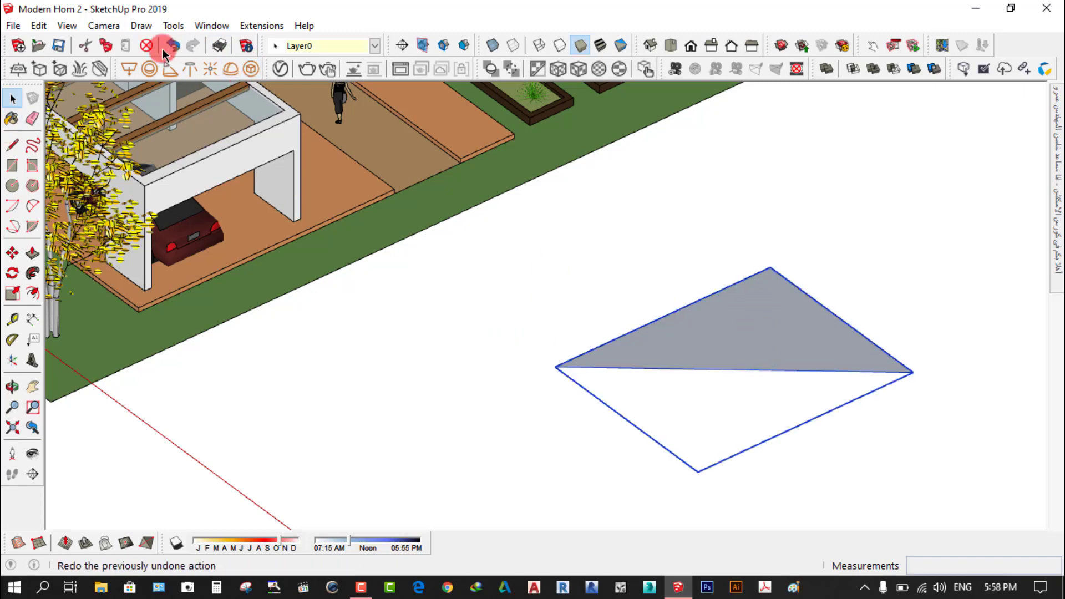
click(474, 278)
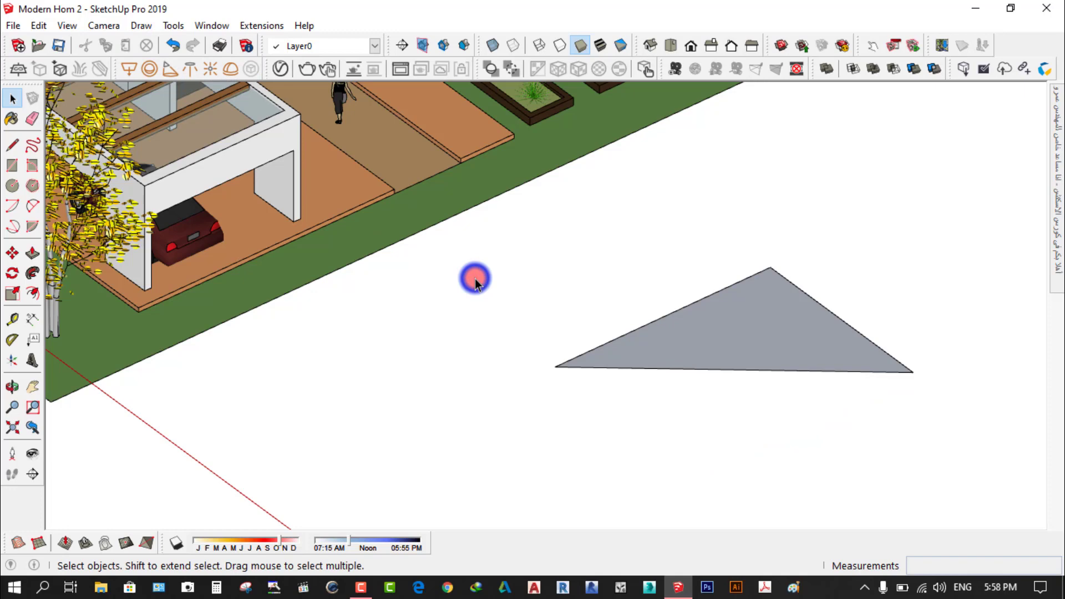
- Erase the grey triangle with the Eraser, then undo to bring it back
click(32, 118)
click(746, 336)
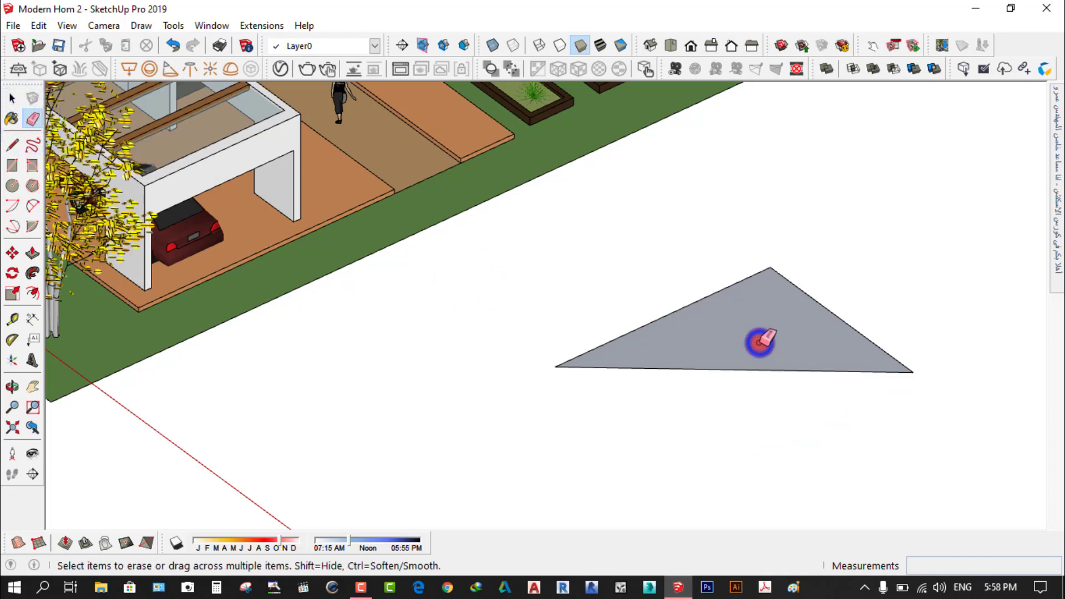
click(682, 368)
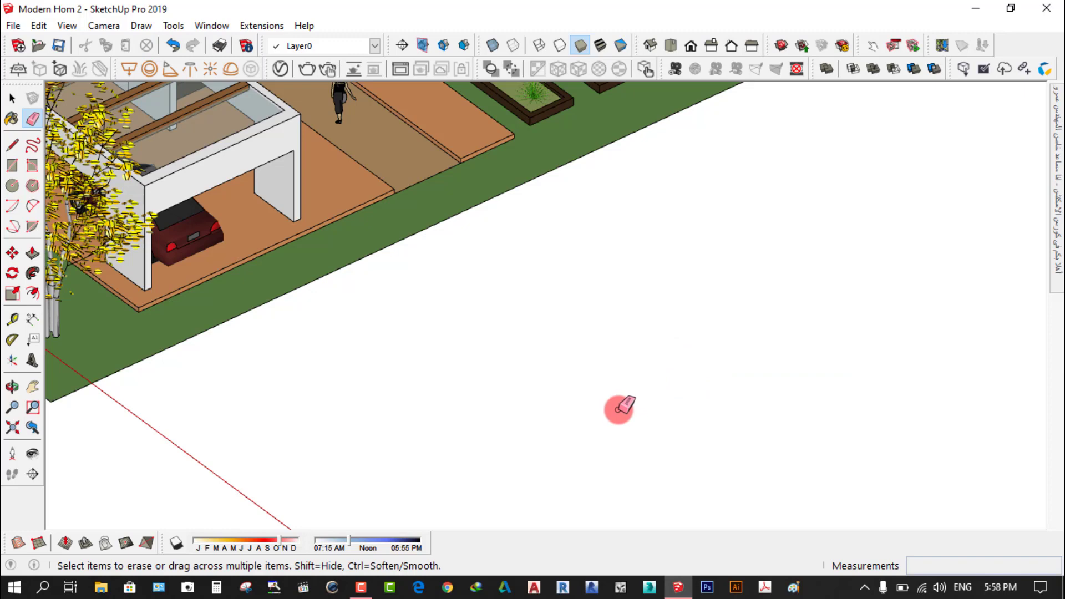
click(12, 98)
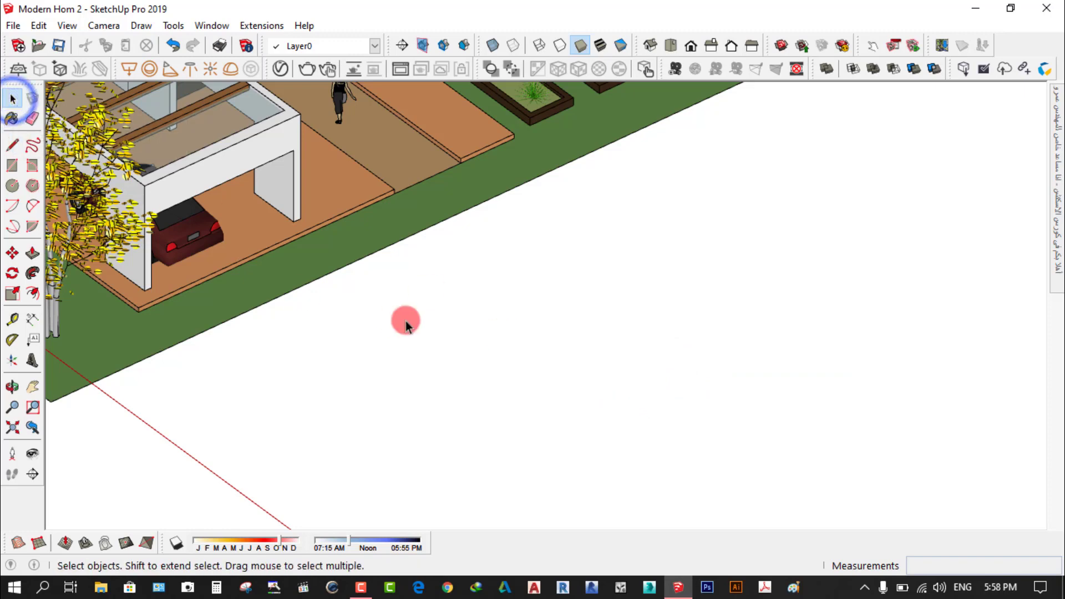
click(173, 46)
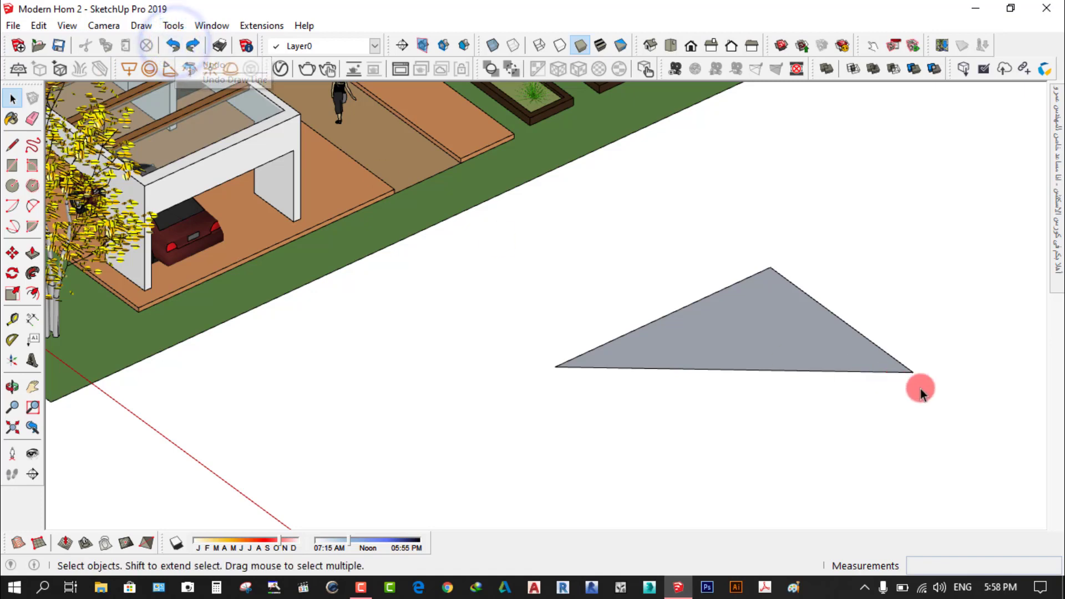
- Erase the triangle's bottom edge so its face disappears, leaving two sloped edges
click(753, 340)
right_click(755, 341)
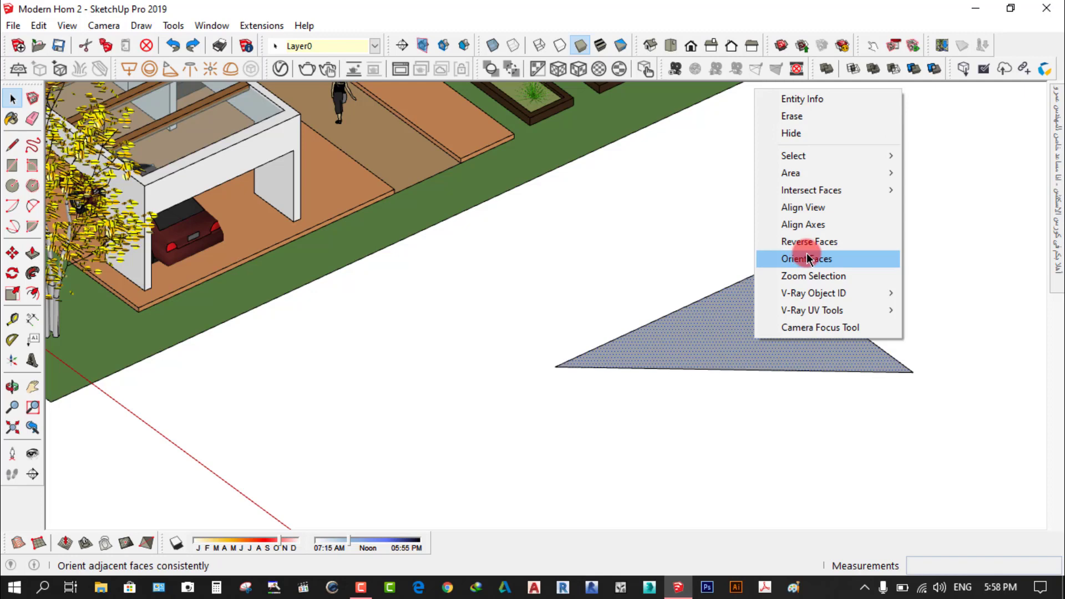
click(672, 253)
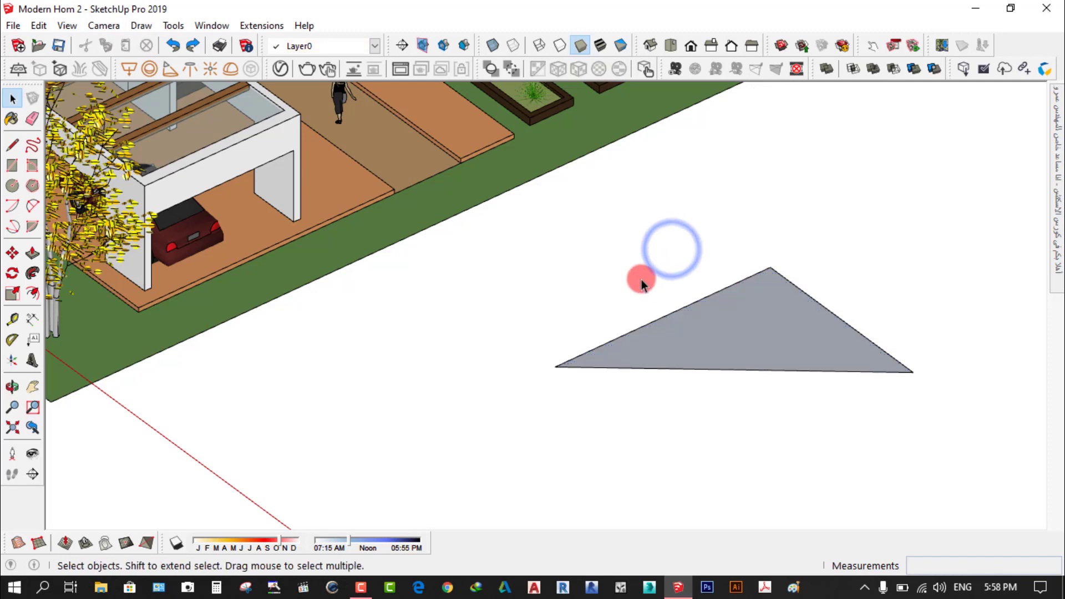
click(32, 118)
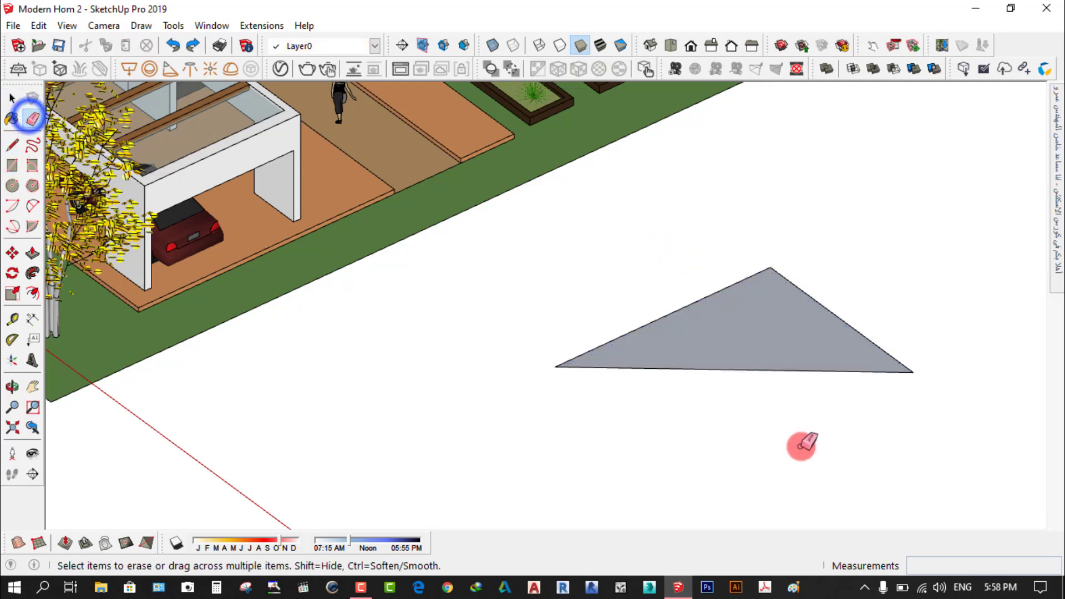
click(756, 368)
- Erase the triangle's two sloped edges, then undo to restore them
scroll(709, 368, up, 1)
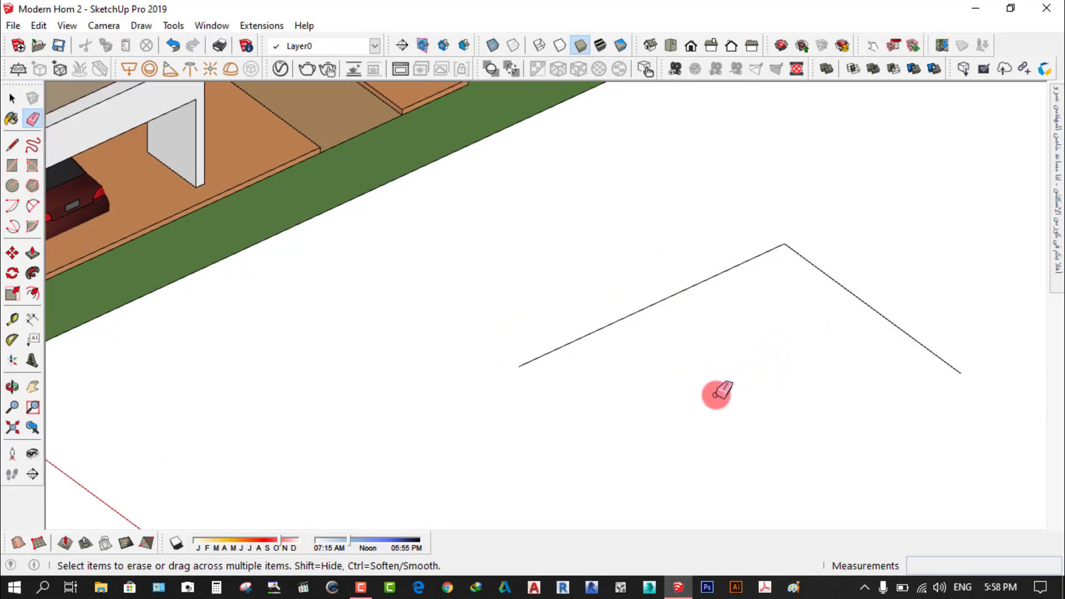
click(672, 296)
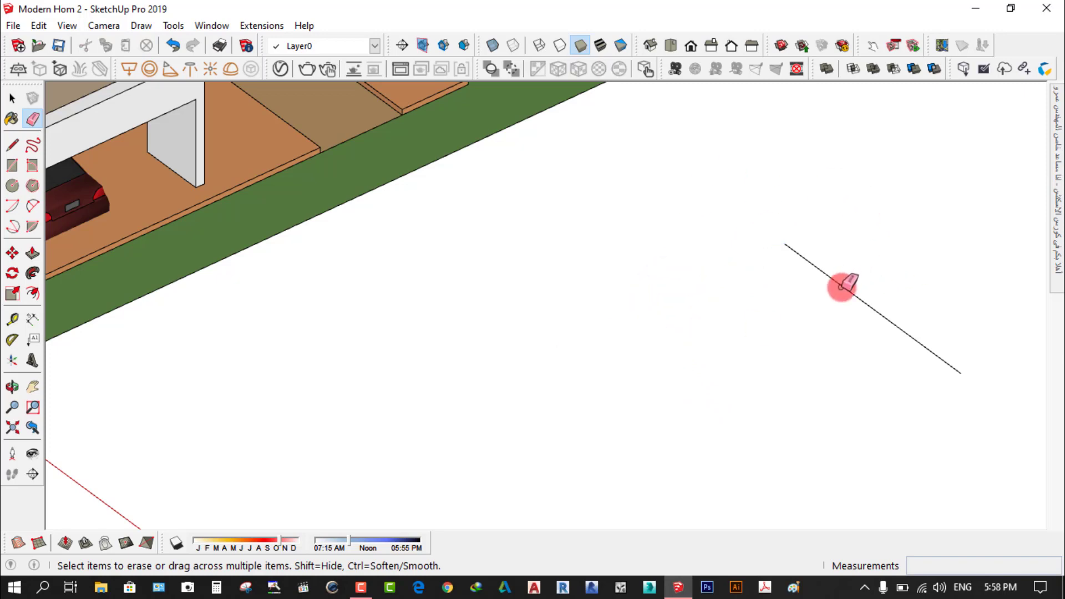
scroll(843, 283, up, 3)
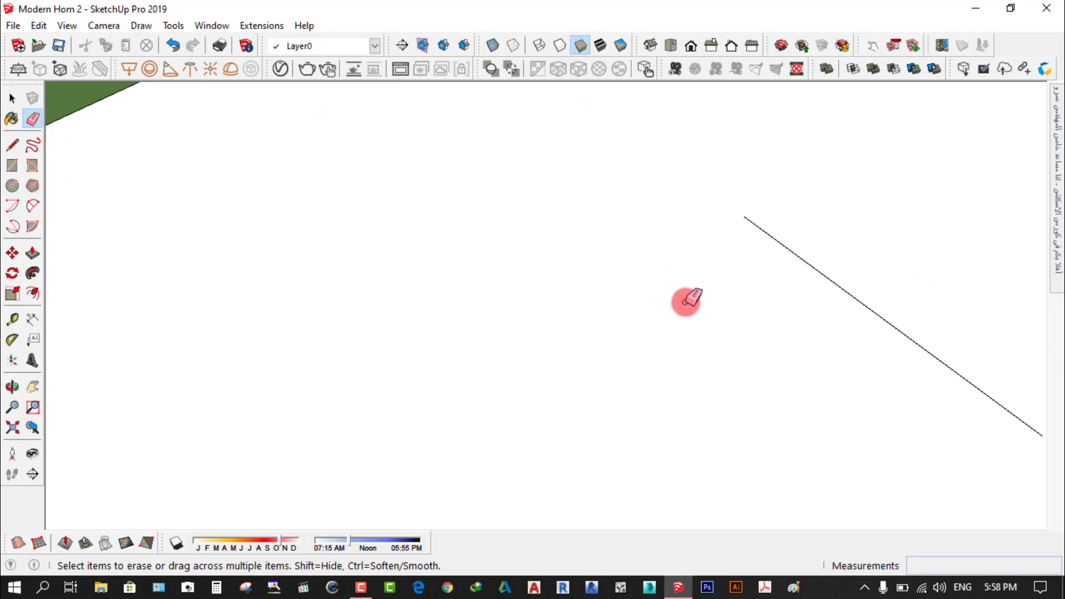
scroll(435, 297, down, 1)
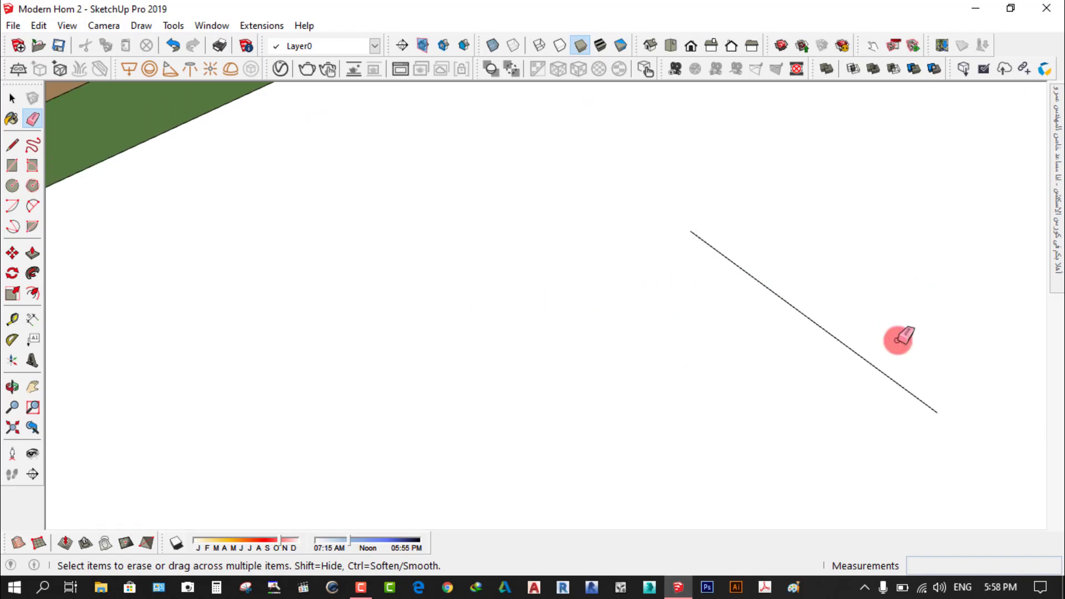
scroll(914, 340, up, 2)
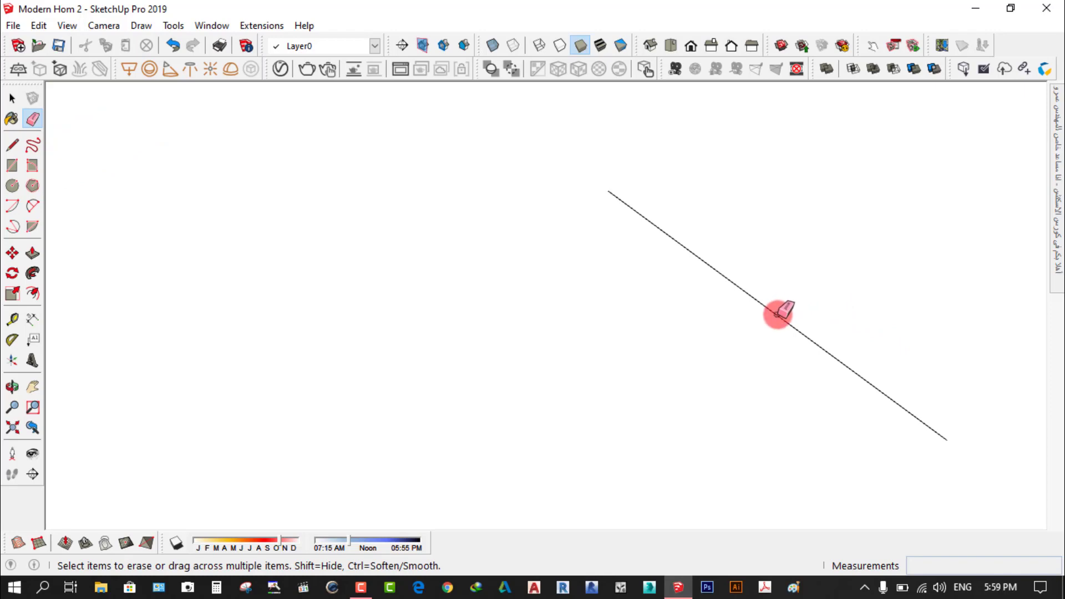
drag(801, 250, 726, 350)
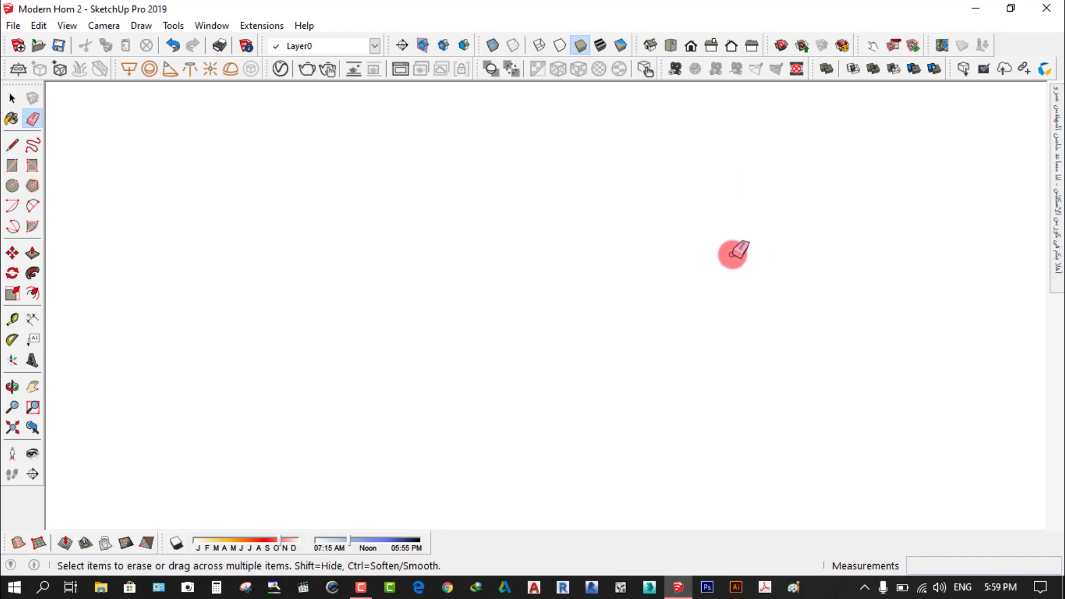
click(175, 47)
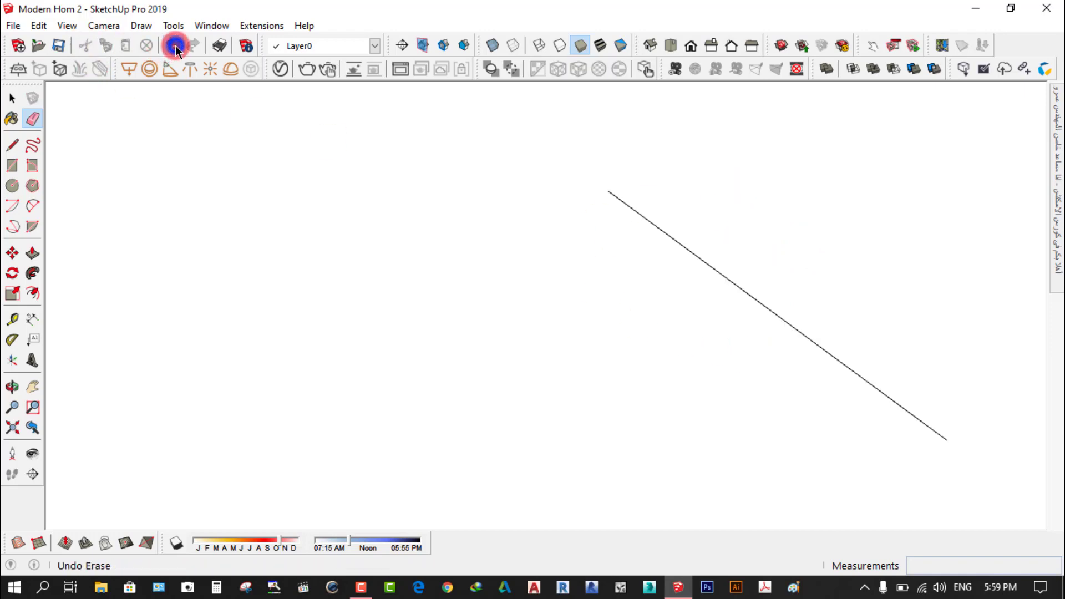
- Erase the right and left edge lines again, leaving the ground beside the lot empty
scroll(618, 373, down, 1)
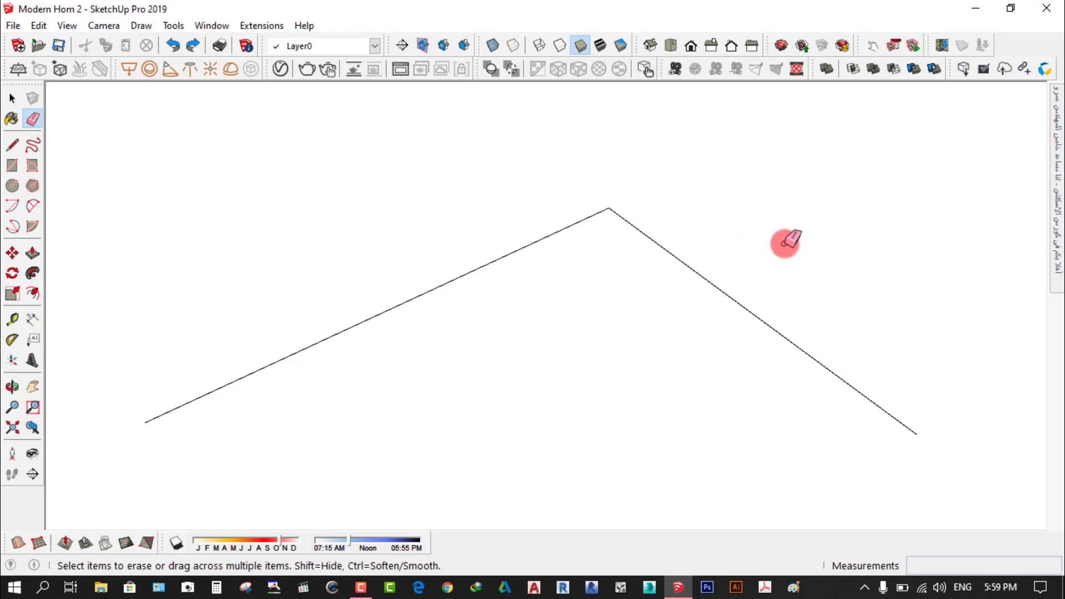
click(802, 236)
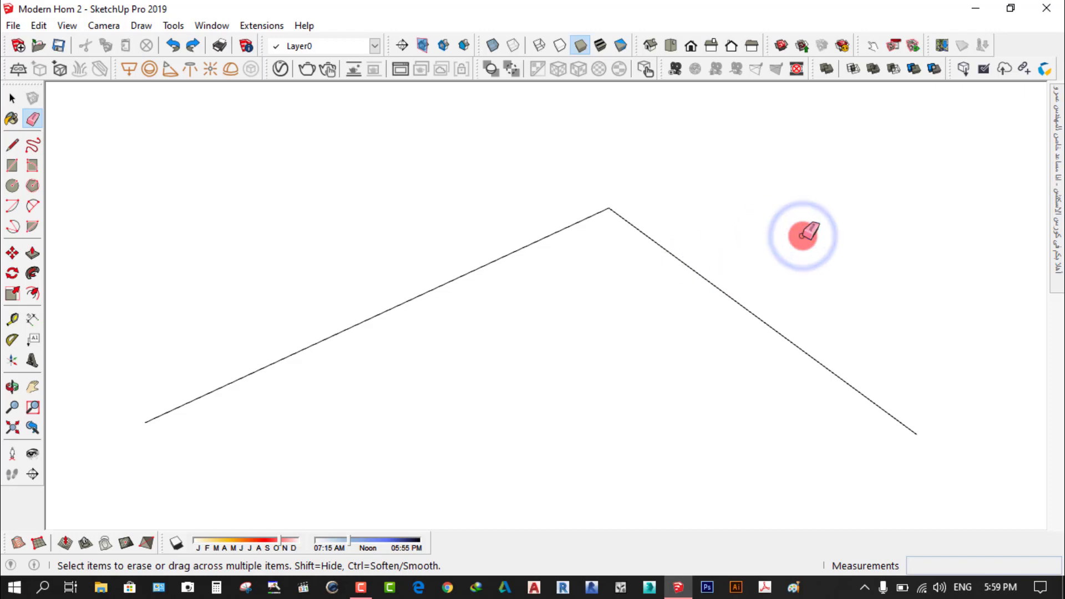
drag(802, 235, 586, 355)
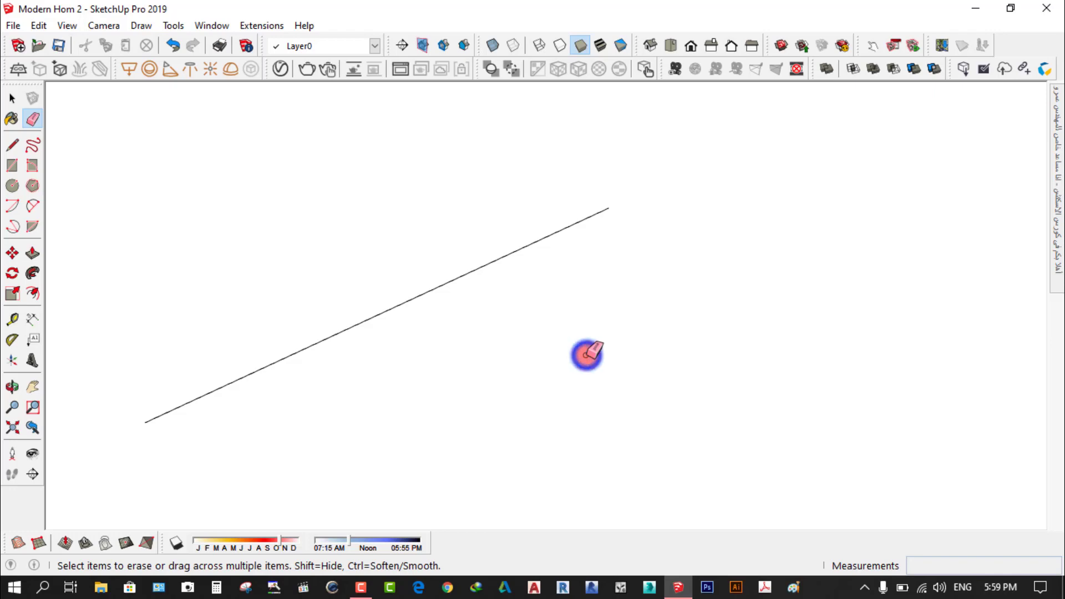
drag(586, 355, 477, 222)
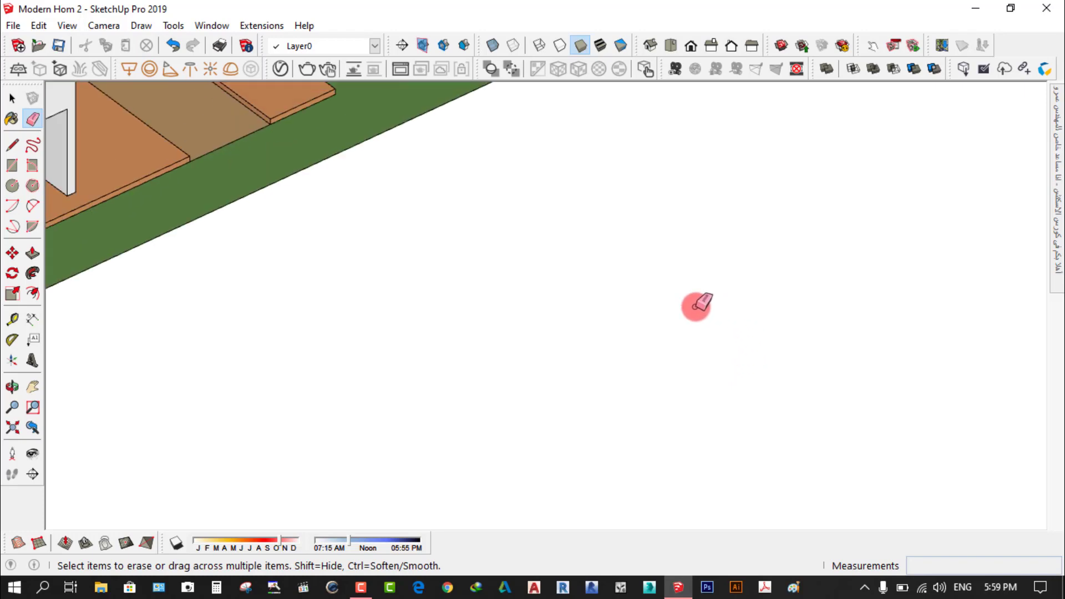
scroll(592, 312, down, 3)
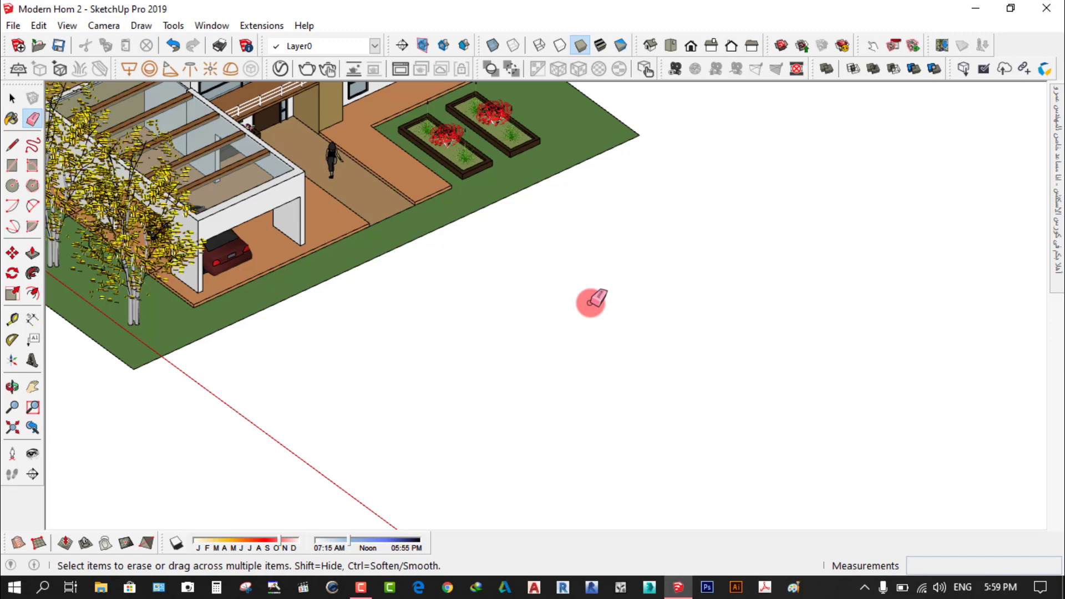
- Orbit around the house and switch the display to Hidden Line style
click(12, 99)
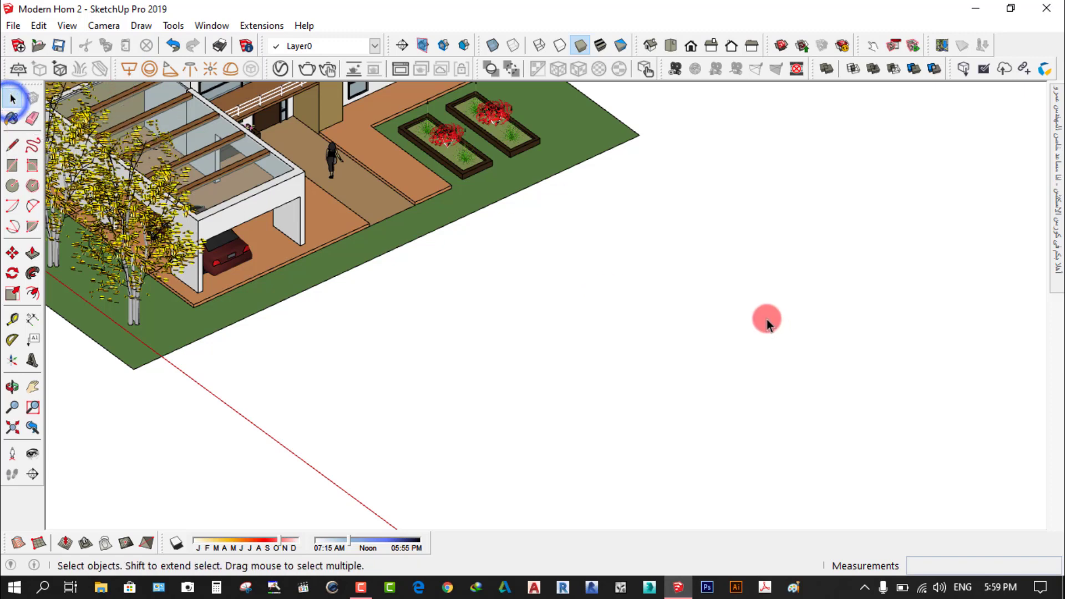
scroll(766, 318, down, 3)
mouse_move(635, 315)
middle_down()
mouse_move(404, 97)
mouse_move(229, 142)
middle_up()
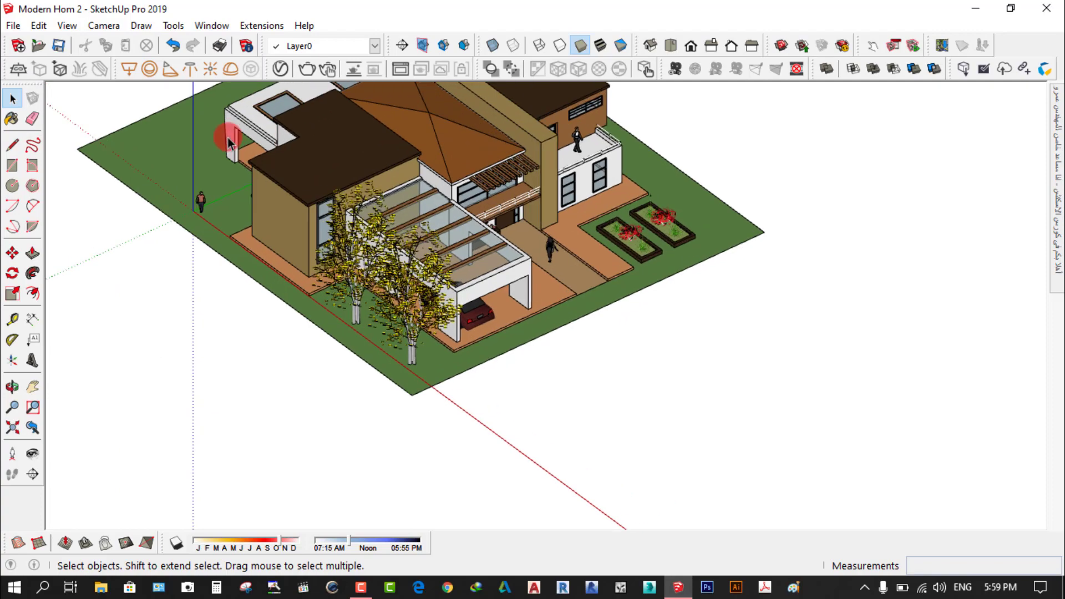
scroll(229, 141, up, 3)
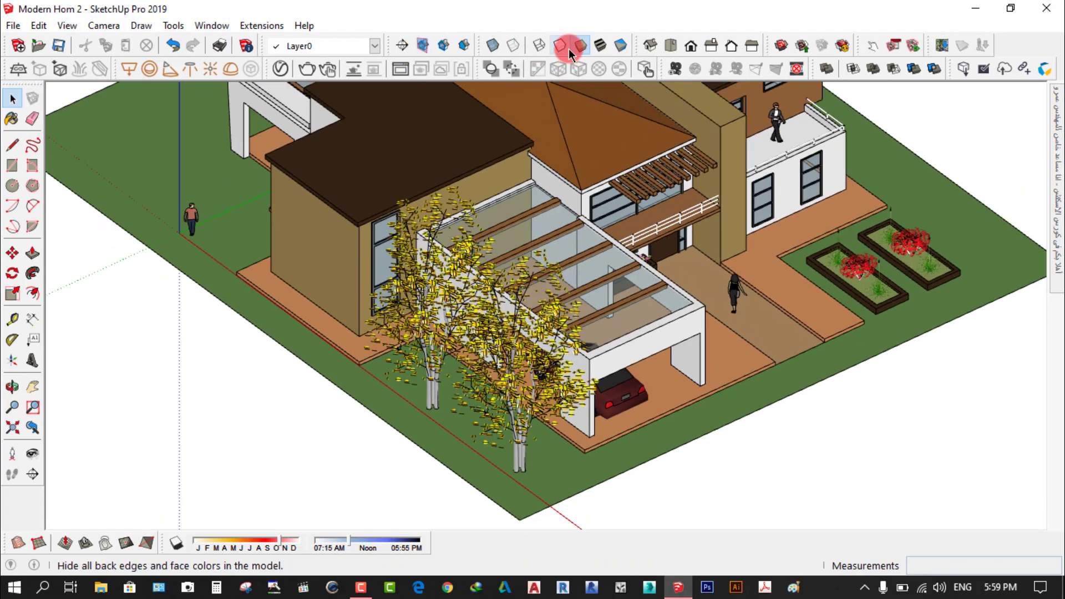
click(560, 45)
scroll(647, 329, down, 2)
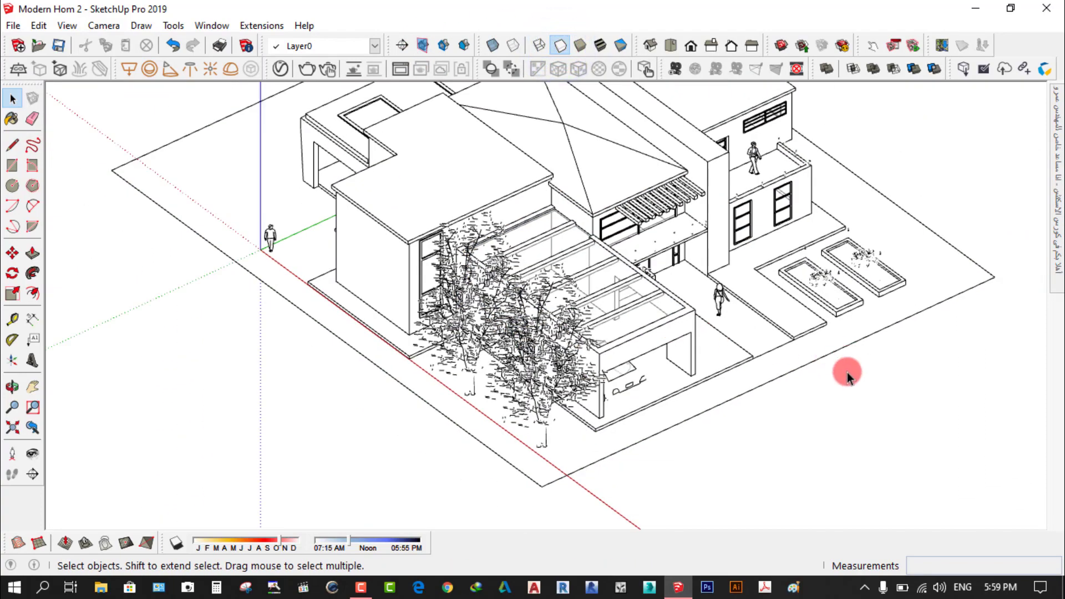
mouse_move(846, 372)
middle_down()
mouse_move(837, 386)
mouse_move(703, 399)
mouse_move(540, 349)
mouse_move(528, 332)
middle_up()
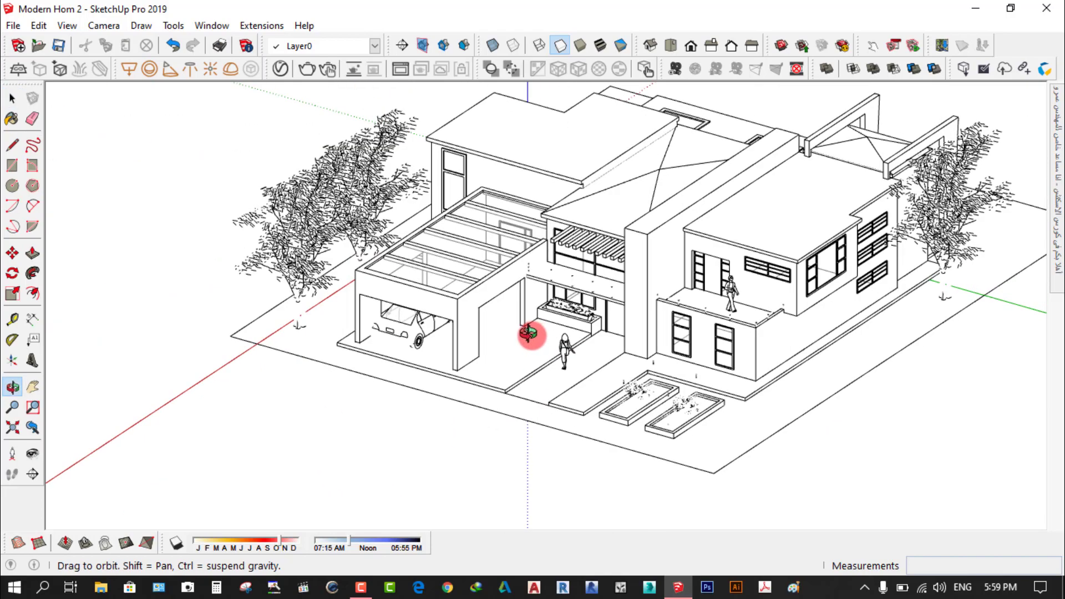
scroll(584, 414, up, 3)
- Select the tree in front of the garage and zoom in to inspect it
click(573, 409)
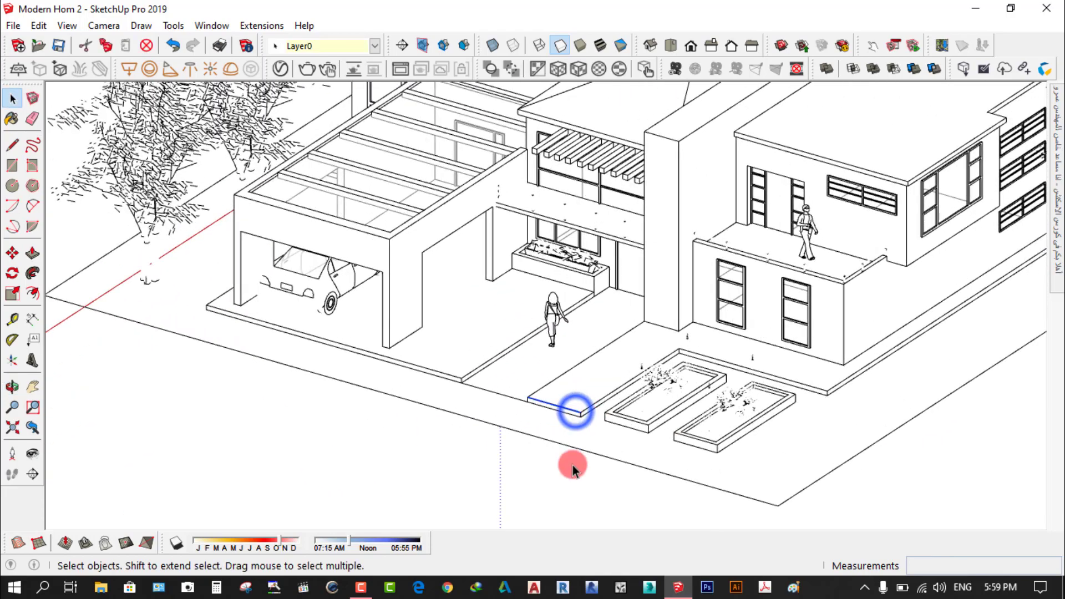
scroll(577, 382, up, 3)
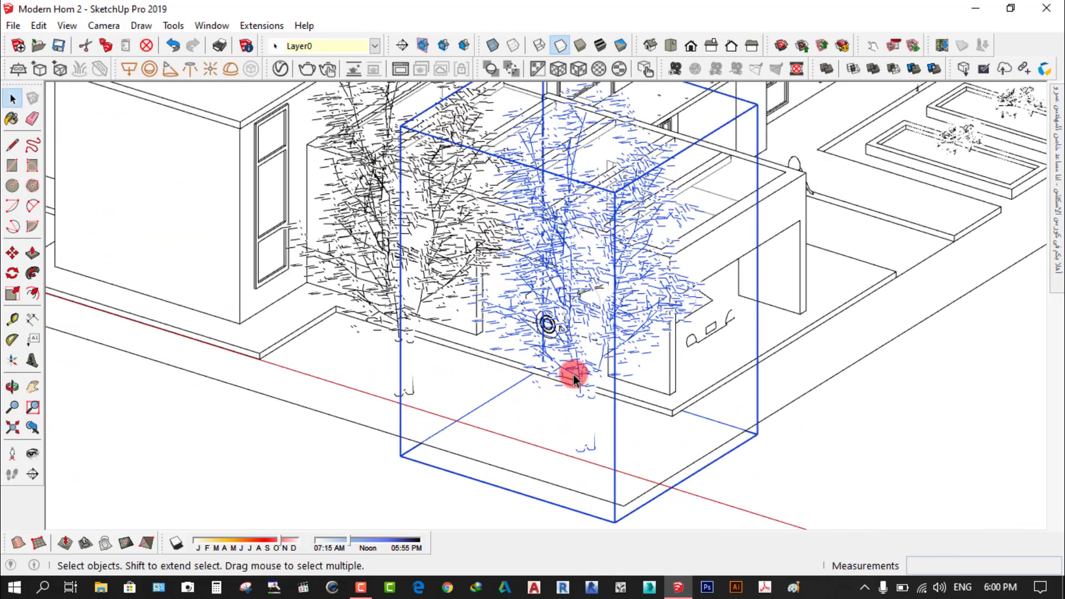
scroll(573, 374, up, 1)
scroll(567, 417, down, 3)
click(833, 449)
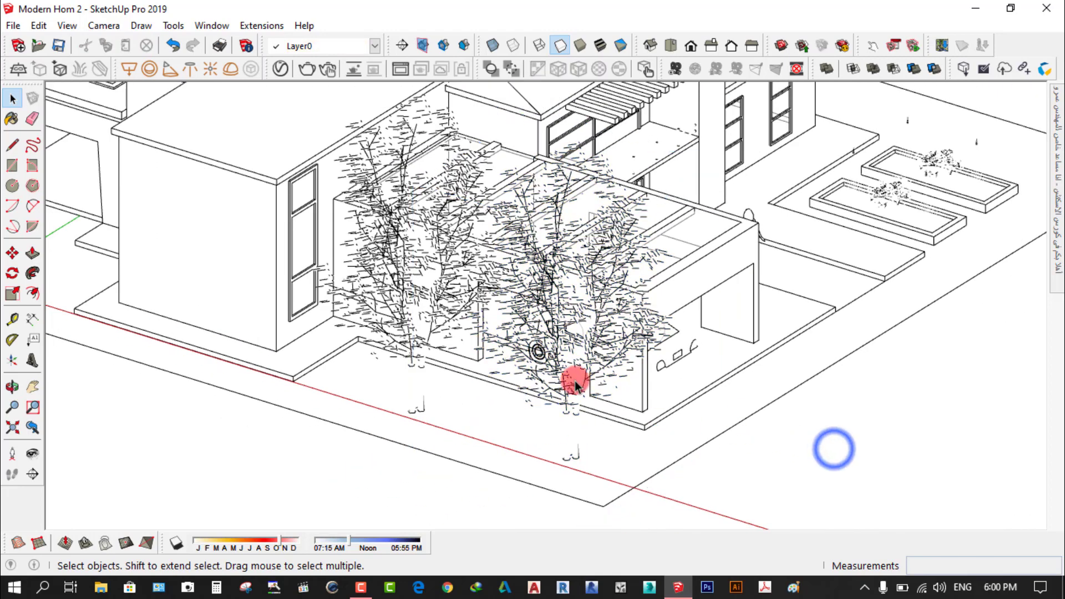
scroll(576, 383, up, 3)
click(551, 339)
scroll(528, 328, down, 1)
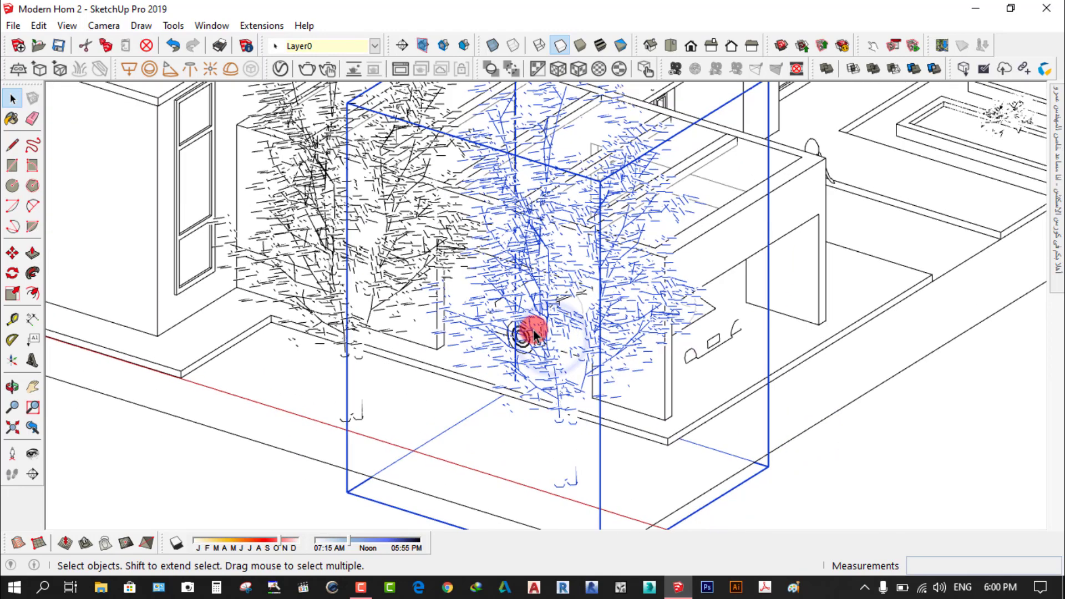
scroll(518, 262, down, 2)
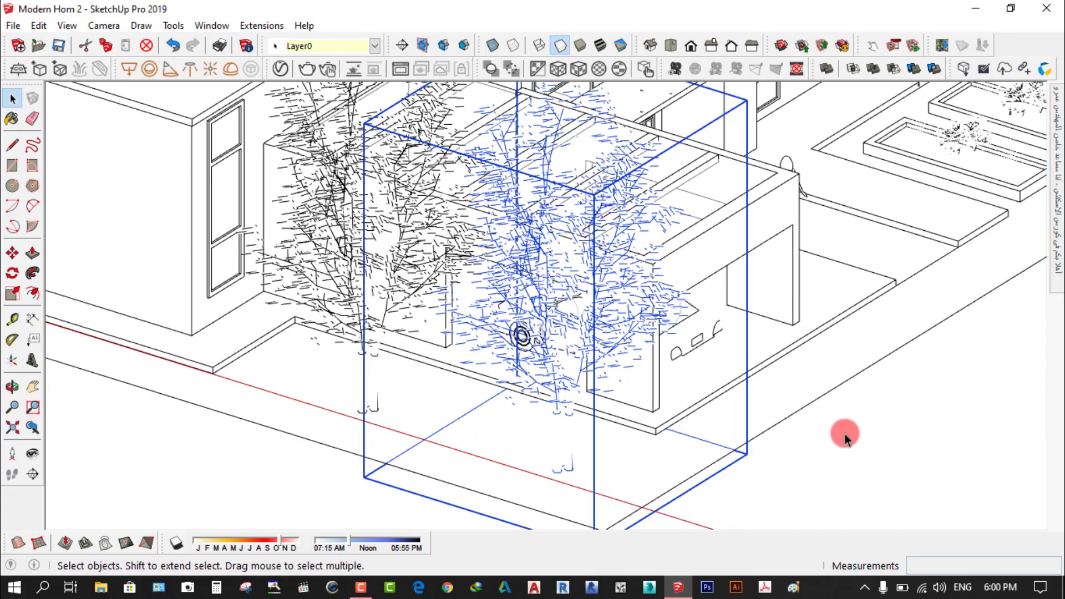
scroll(782, 361, down, 2)
scroll(799, 364, down, 2)
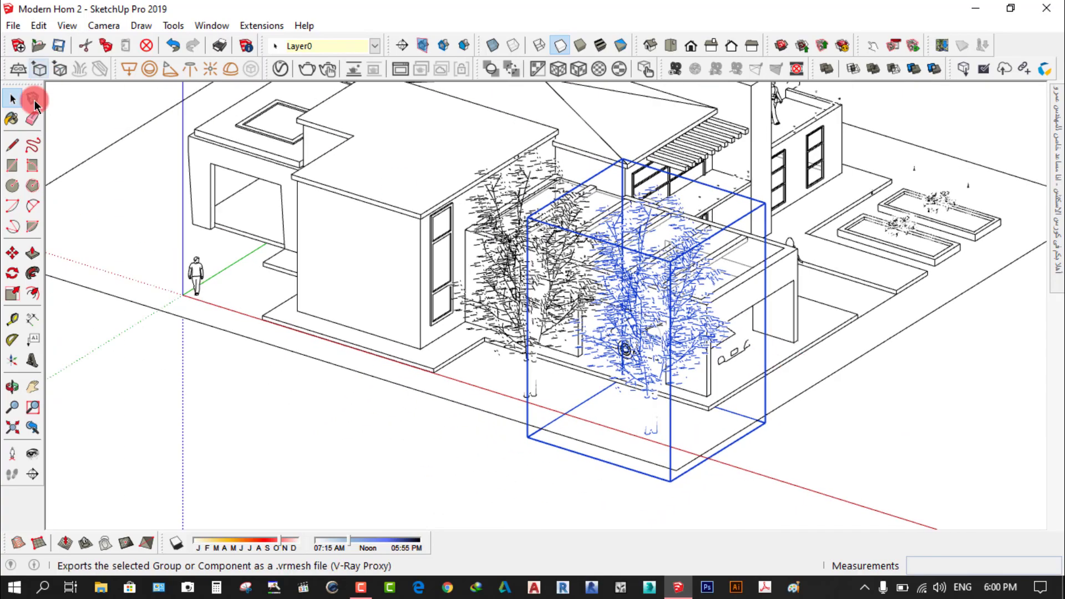
scroll(472, 304, up, 2)
scroll(451, 311, up, 1)
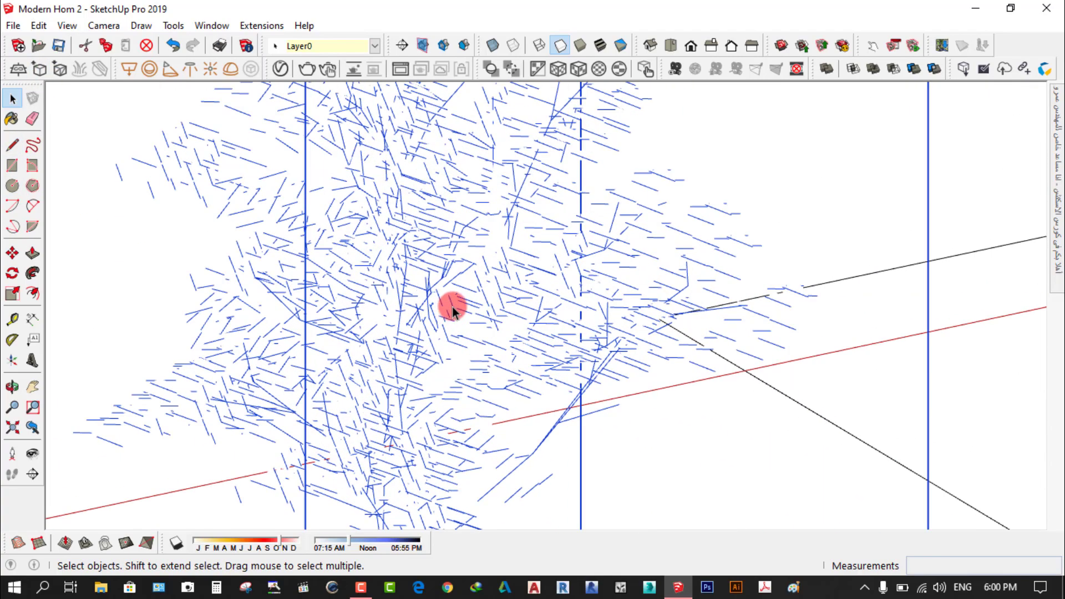
scroll(452, 307, down, 1)
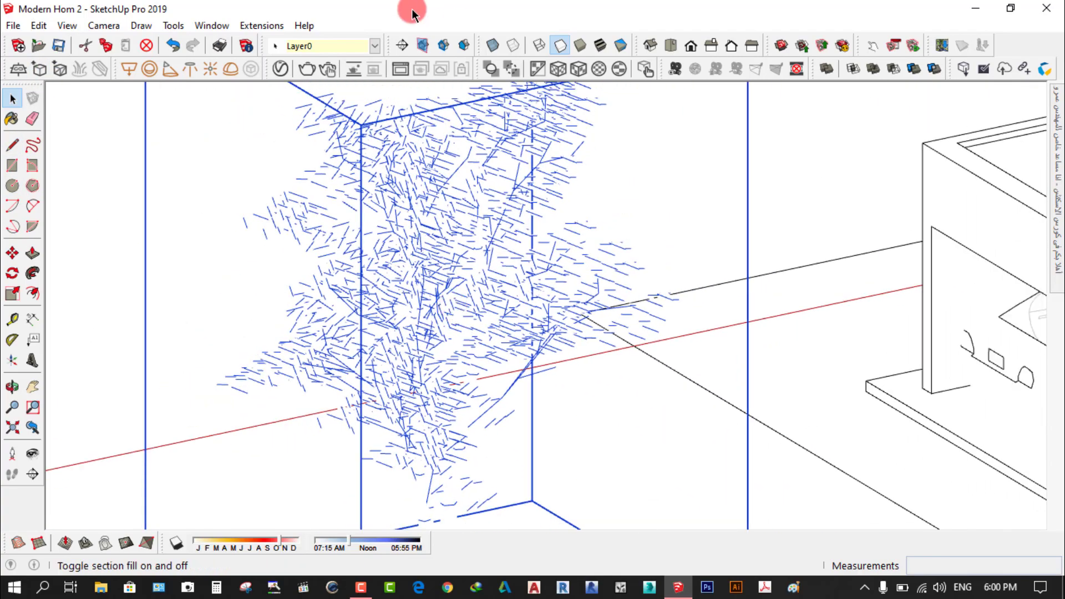
- Try Shaded briefly, return to Hidden Line, and reselect the tree
click(580, 46)
scroll(487, 276, down, 1)
scroll(483, 247, down, 1)
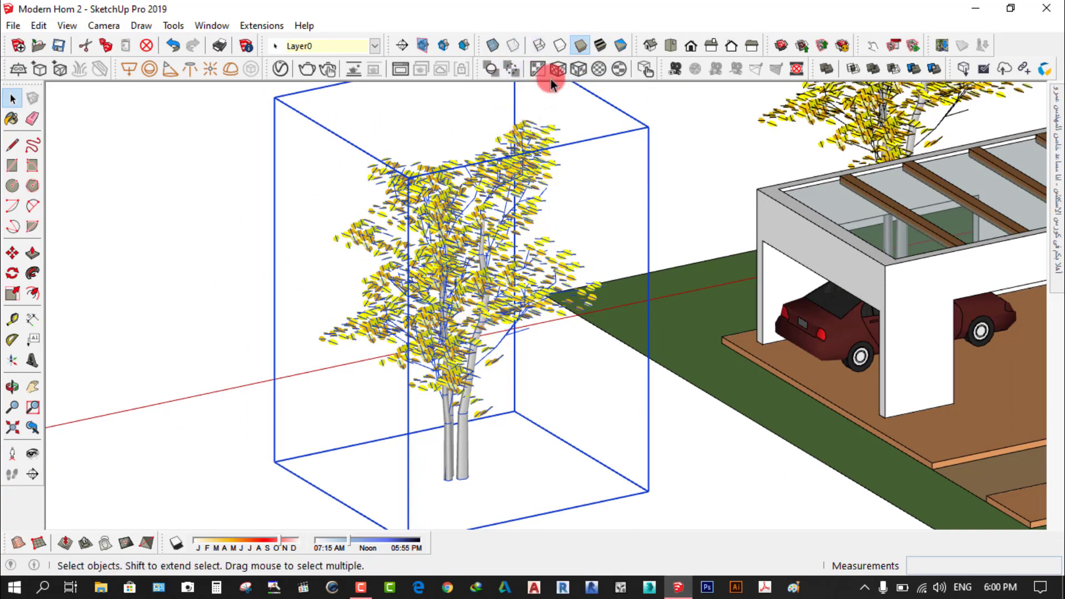
click(556, 46)
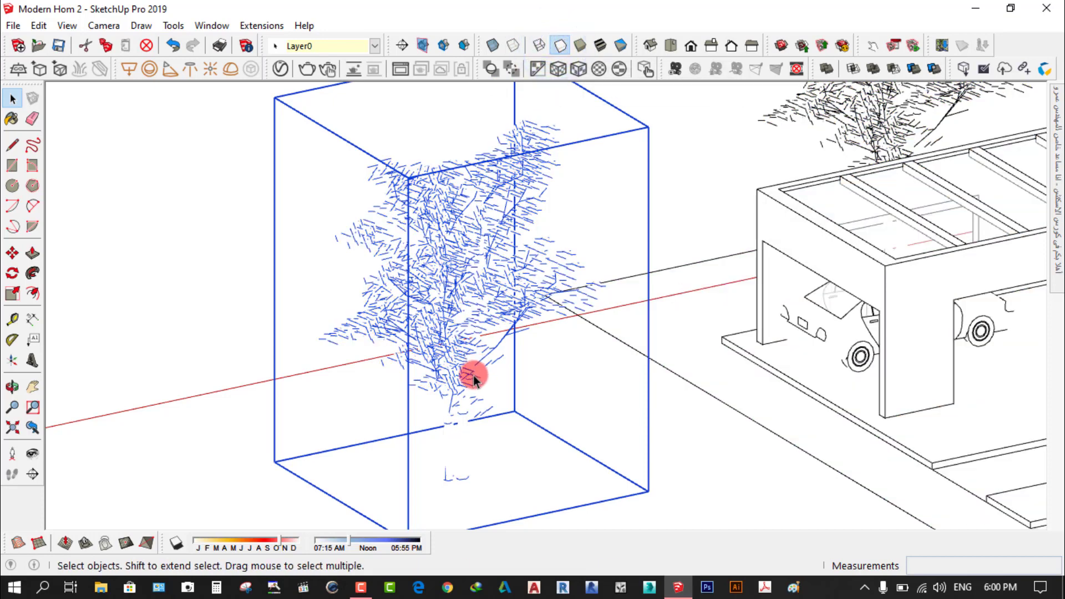
click(255, 280)
click(427, 277)
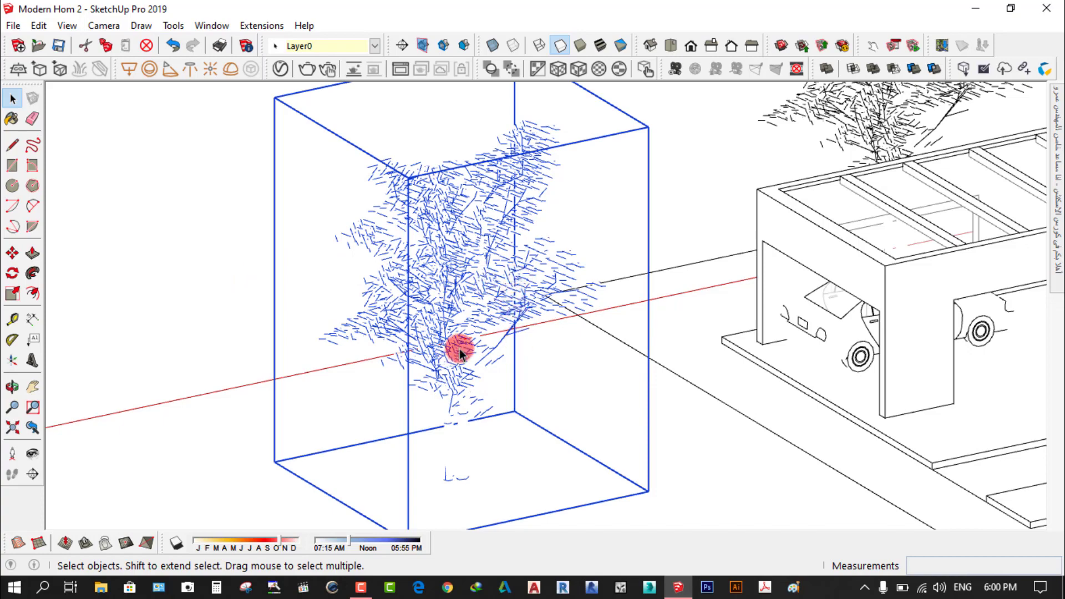
scroll(459, 349, up, 3)
scroll(463, 357, up, 3)
scroll(463, 363, down, 5)
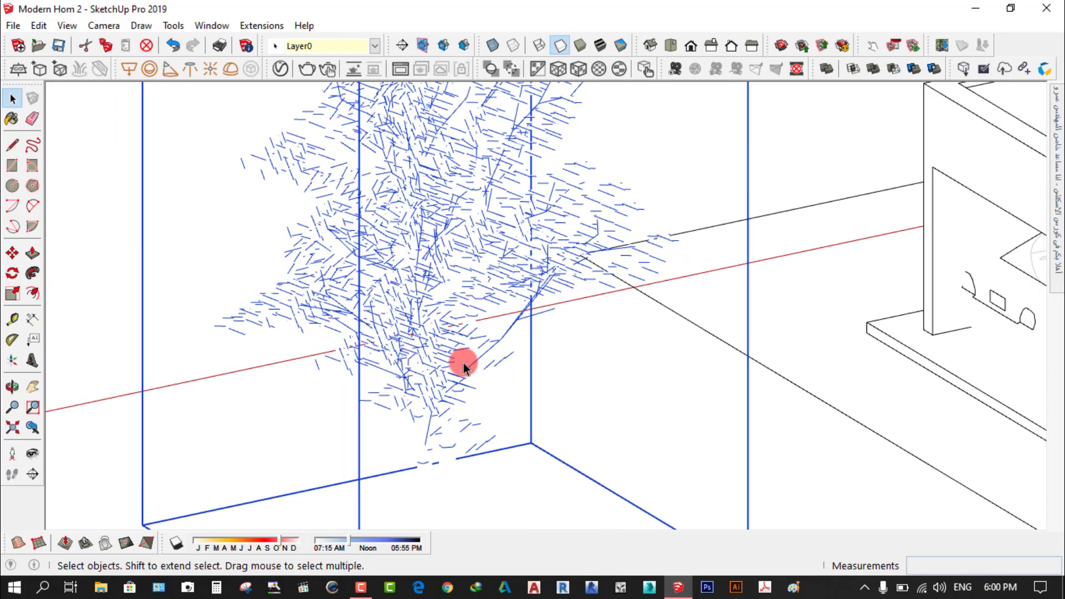
scroll(537, 343, down, 2)
scroll(479, 379, down, 3)
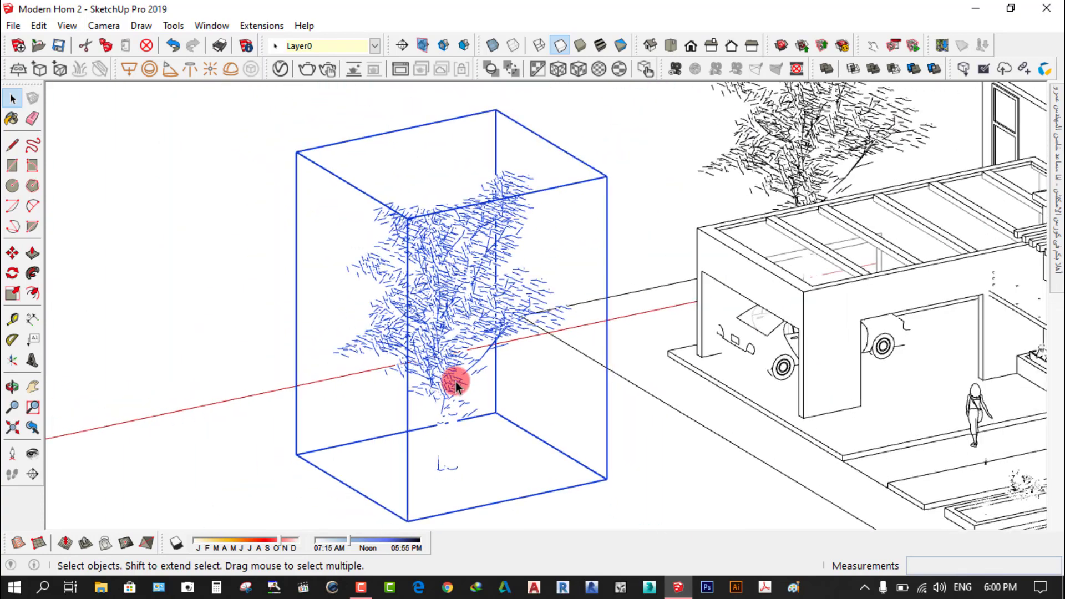
right_click(452, 257)
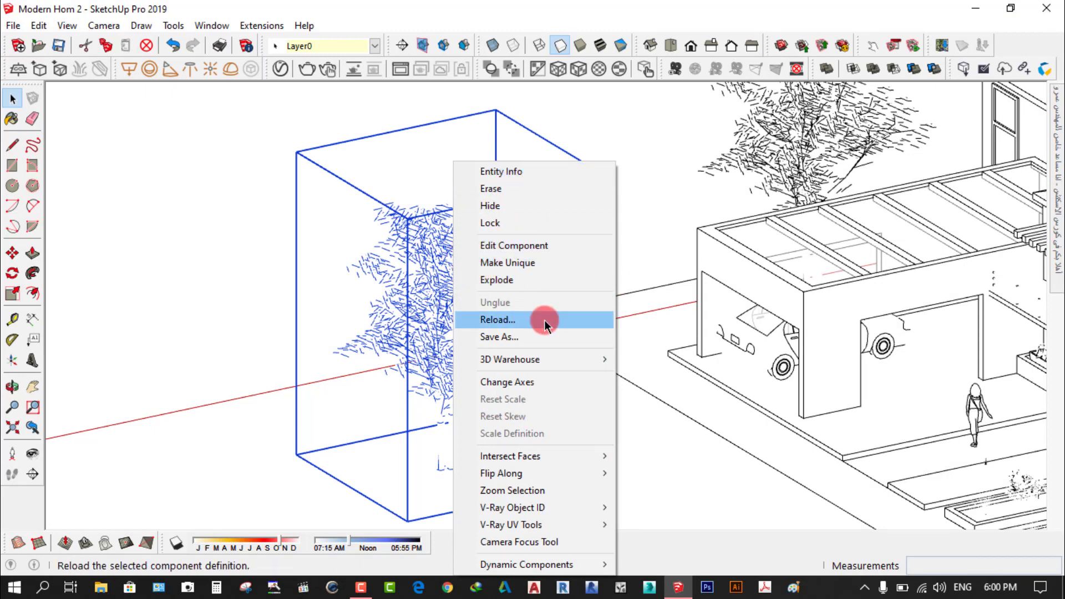
click(207, 280)
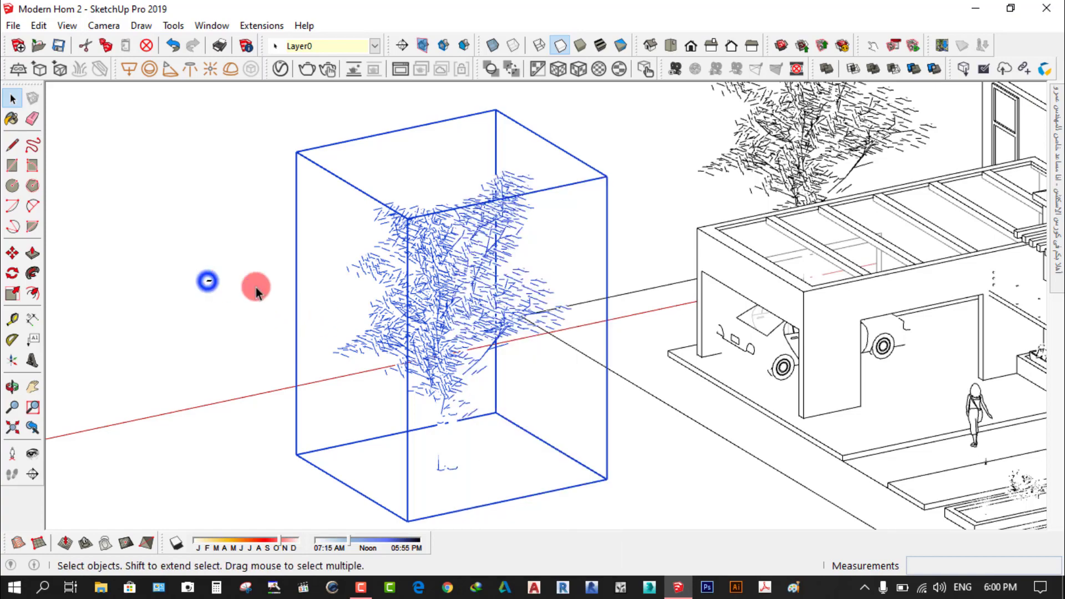
scroll(311, 290, down, 3)
scroll(496, 407, up, 1)
scroll(490, 341, up, 1)
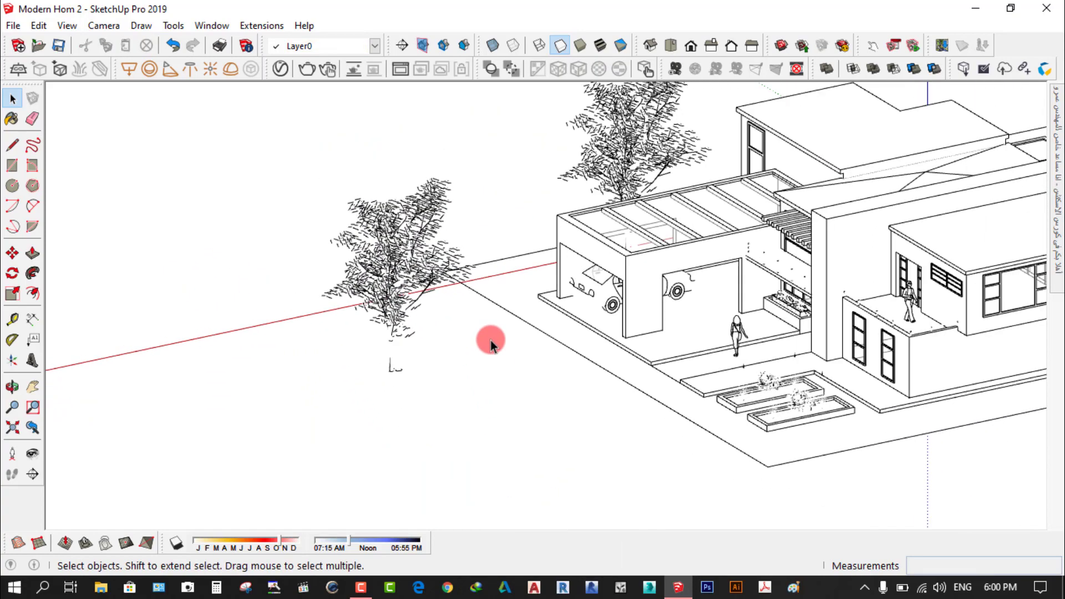
scroll(614, 471, up, 1)
scroll(545, 390, up, 1)
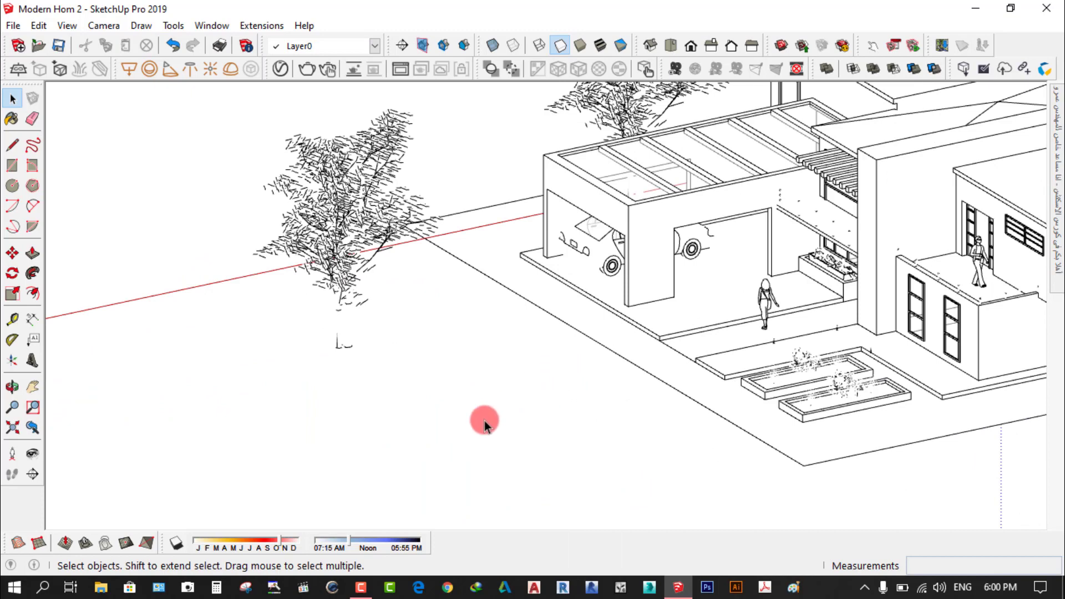
click(763, 297)
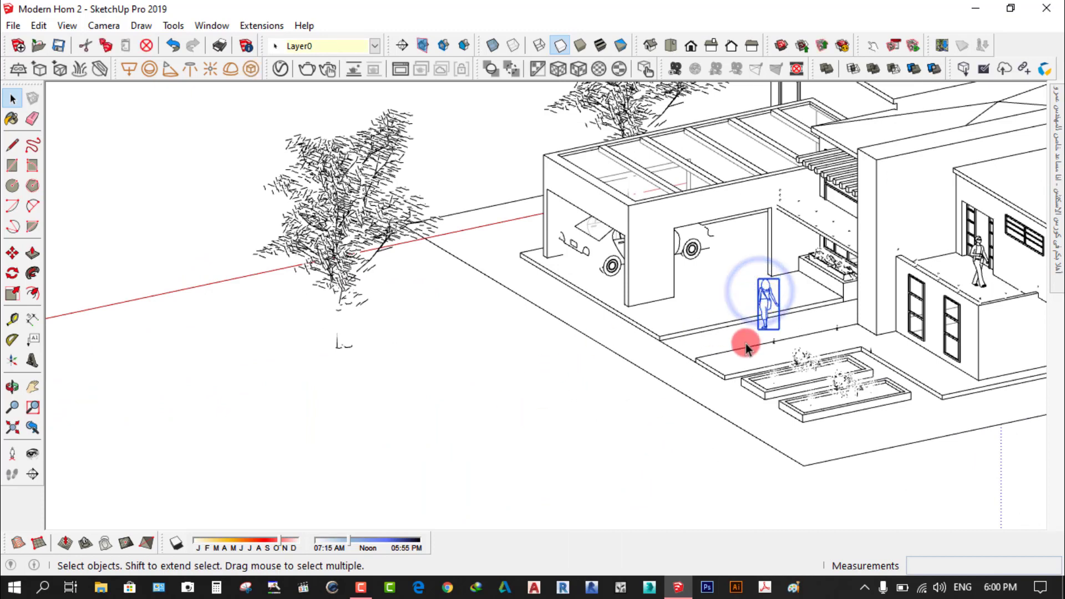
click(457, 424)
click(589, 238)
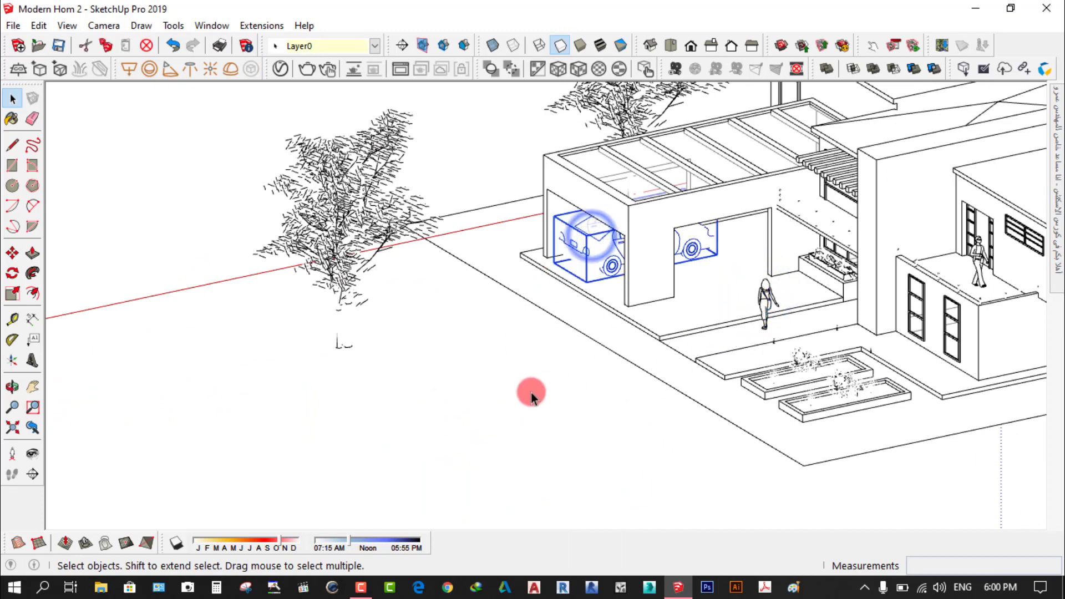
right_click(574, 246)
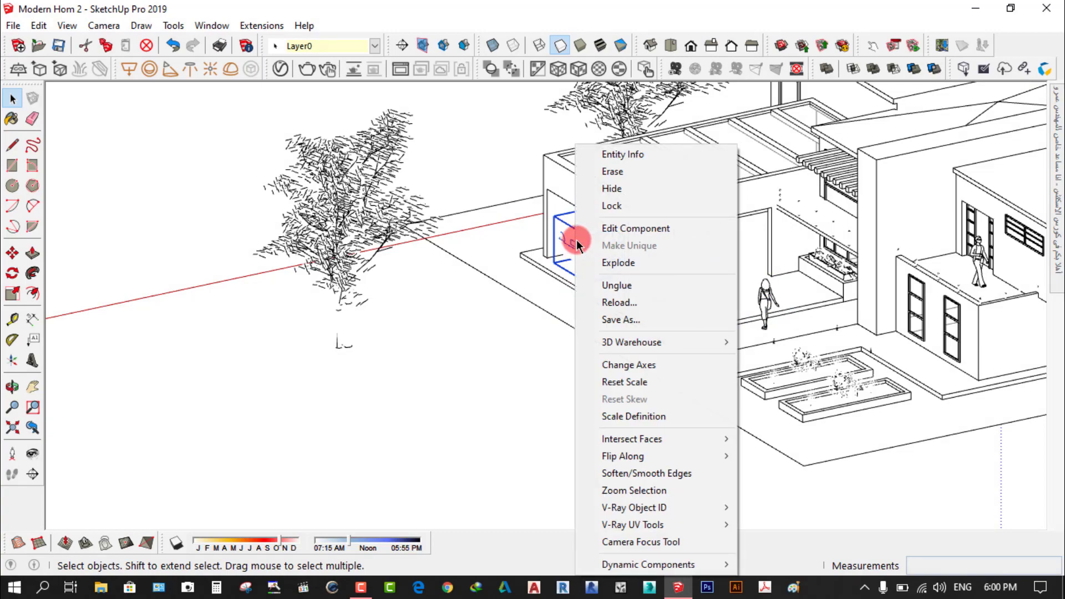
click(528, 323)
scroll(420, 408, down, 3)
scroll(421, 408, down, 3)
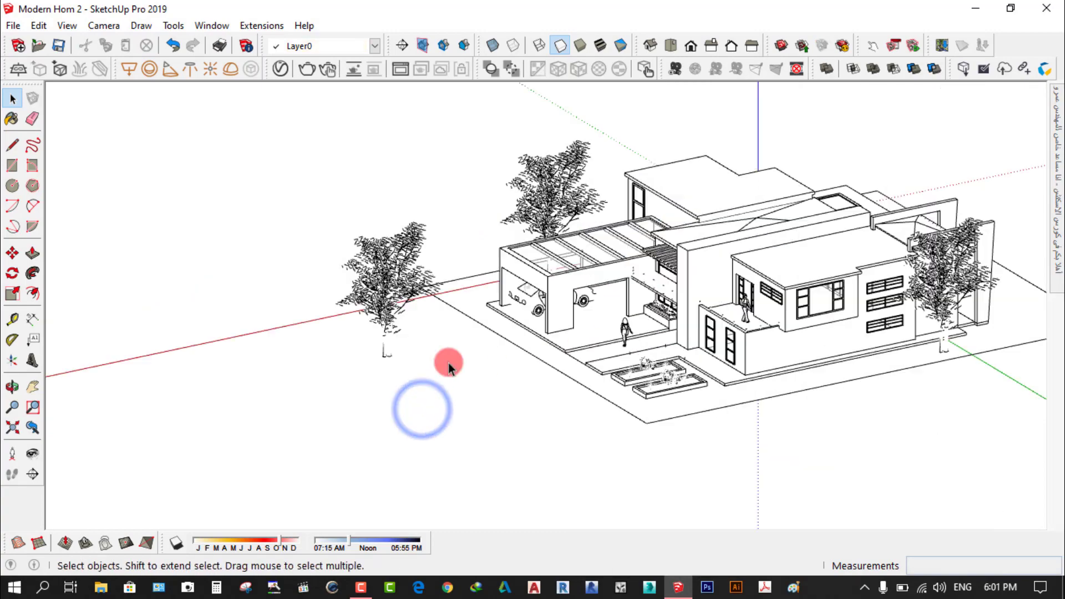
scroll(446, 364, up, 2)
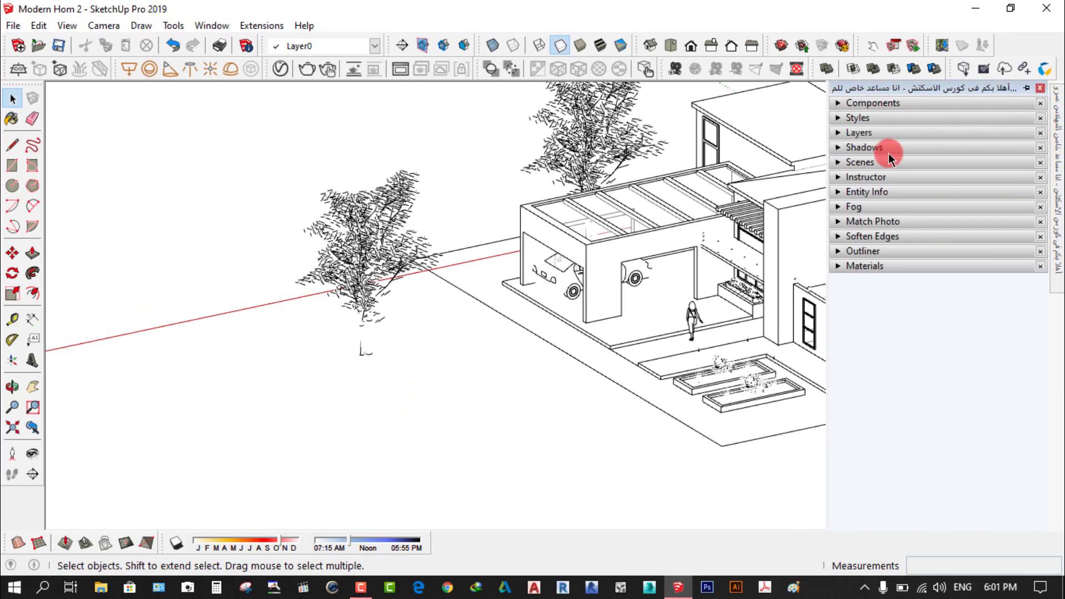
- Place two person figures from the Components sampler below the tree and select both
click(888, 104)
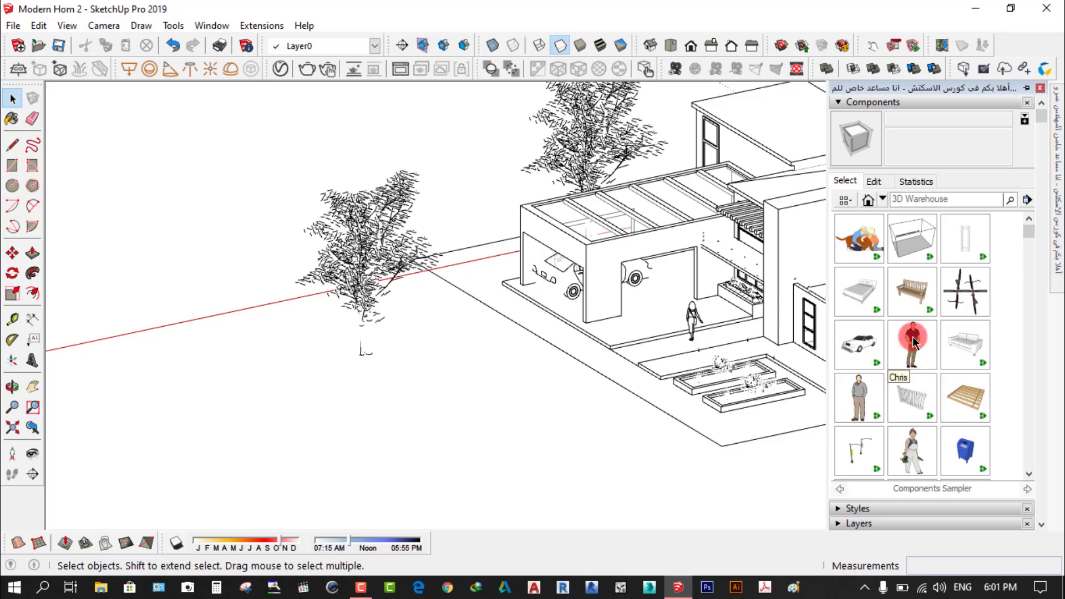
drag(914, 341, 304, 398)
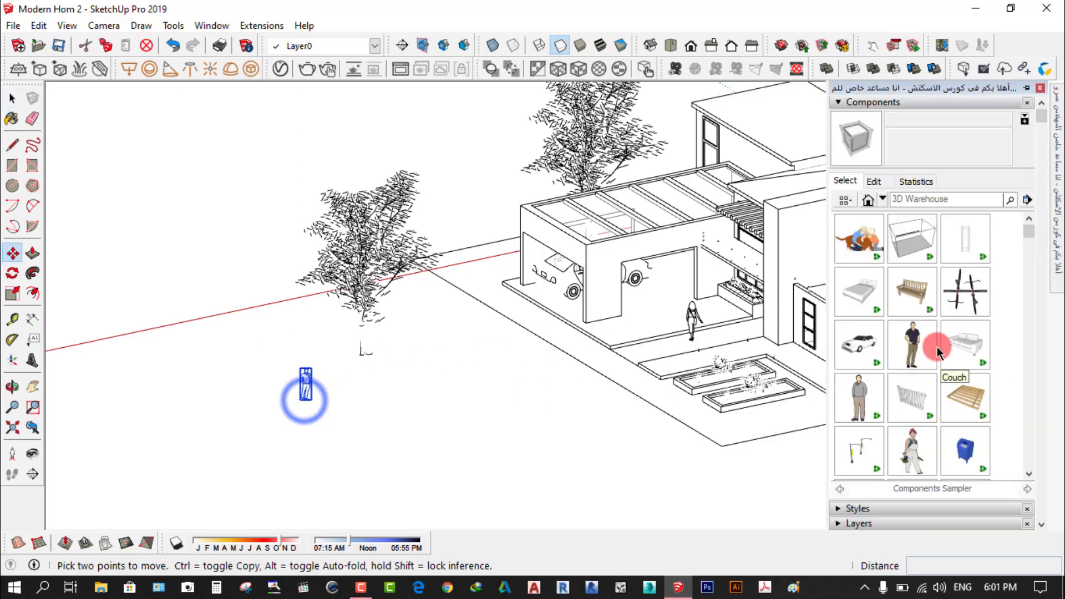
click(911, 460)
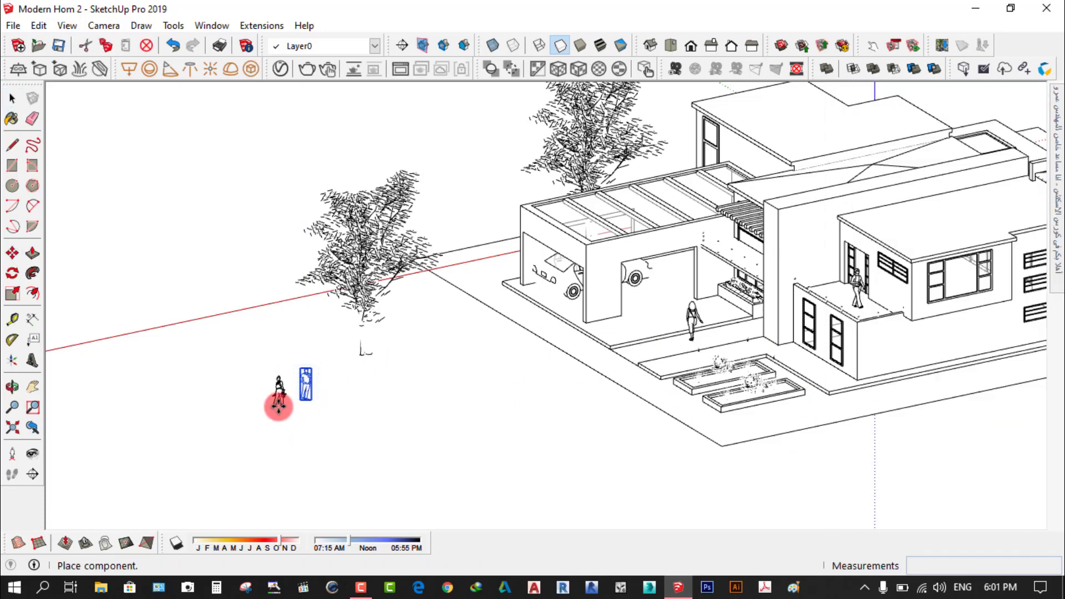
click(280, 396)
key(space)
scroll(442, 318, up, 5)
drag(350, 410, 280, 438)
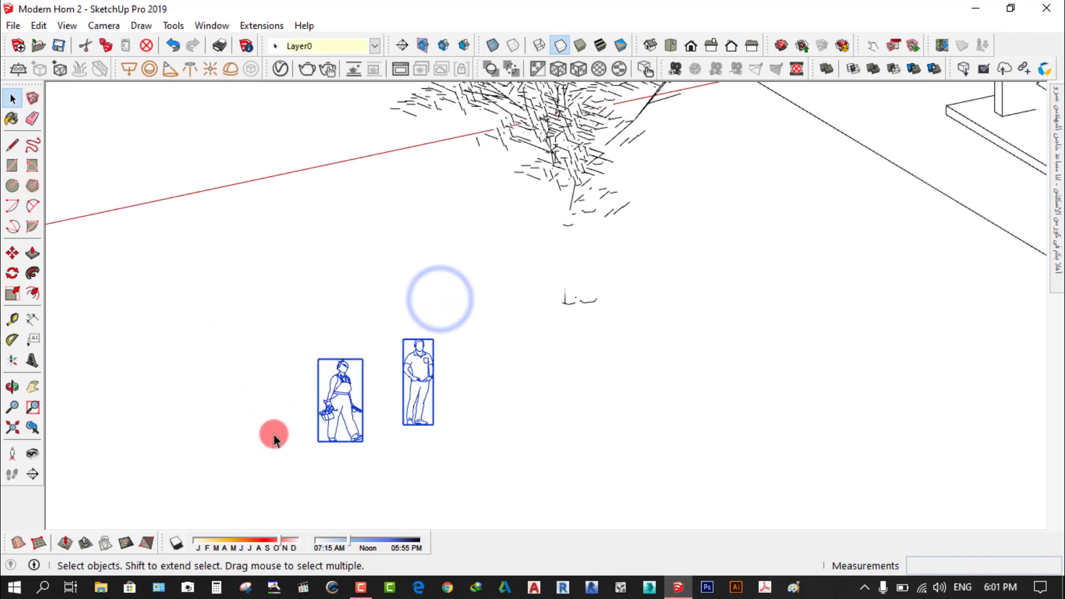
- Combine the two selected person figures into one group and reselect it
right_click(340, 366)
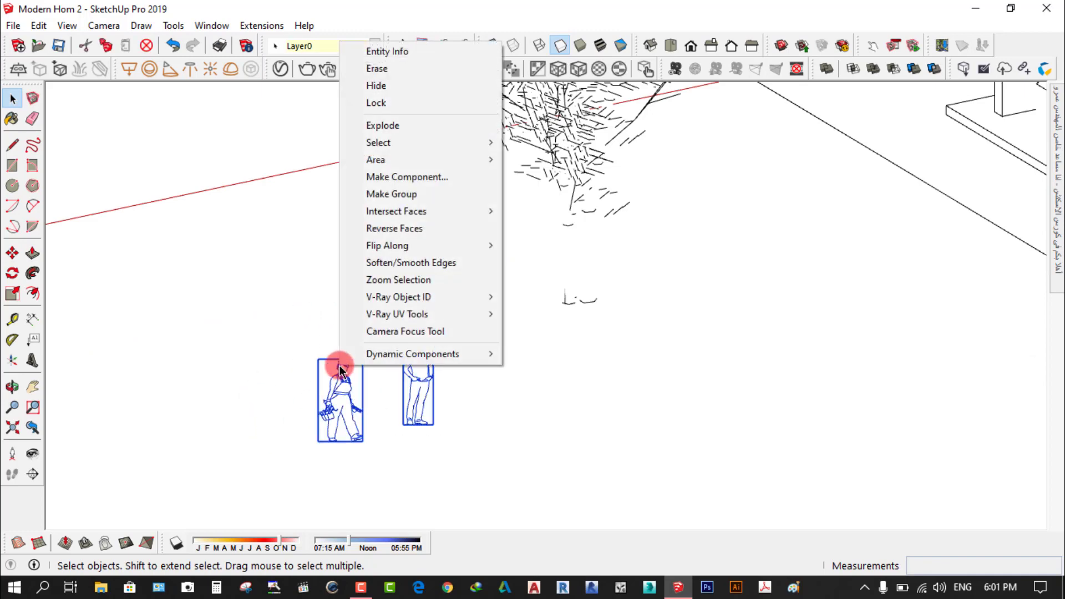
click(395, 196)
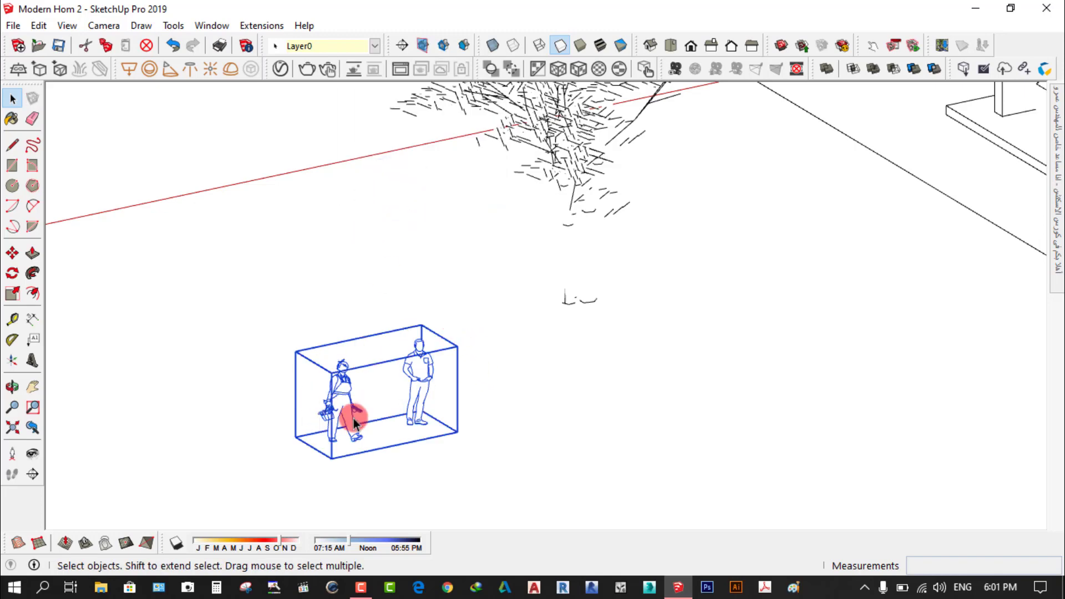
click(487, 435)
click(414, 357)
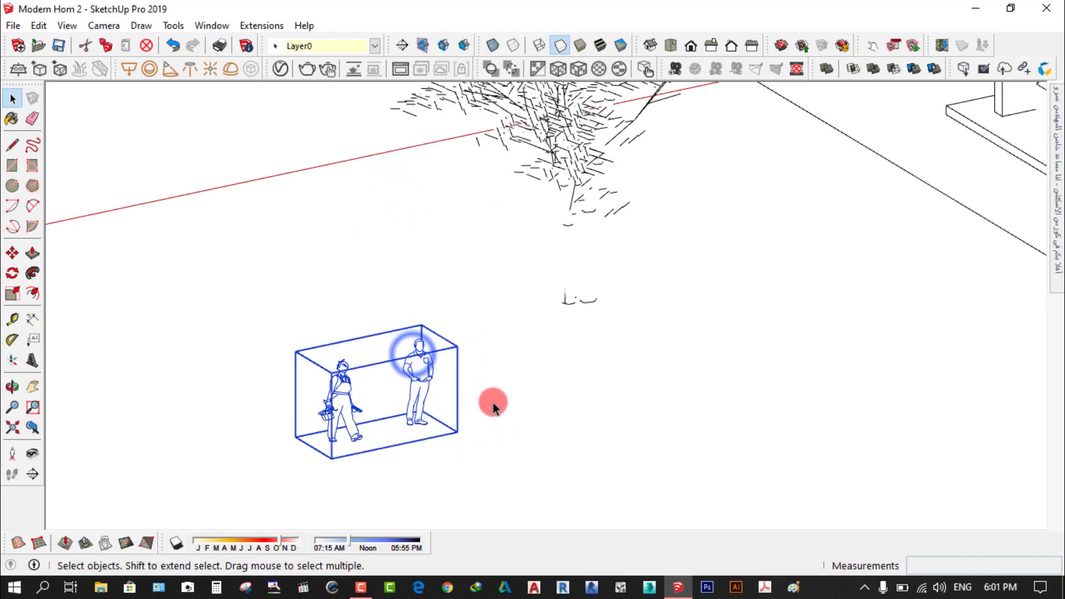
- Move the two-person group 1.60 m to a new spot below the tree, then deselect
click(12, 253)
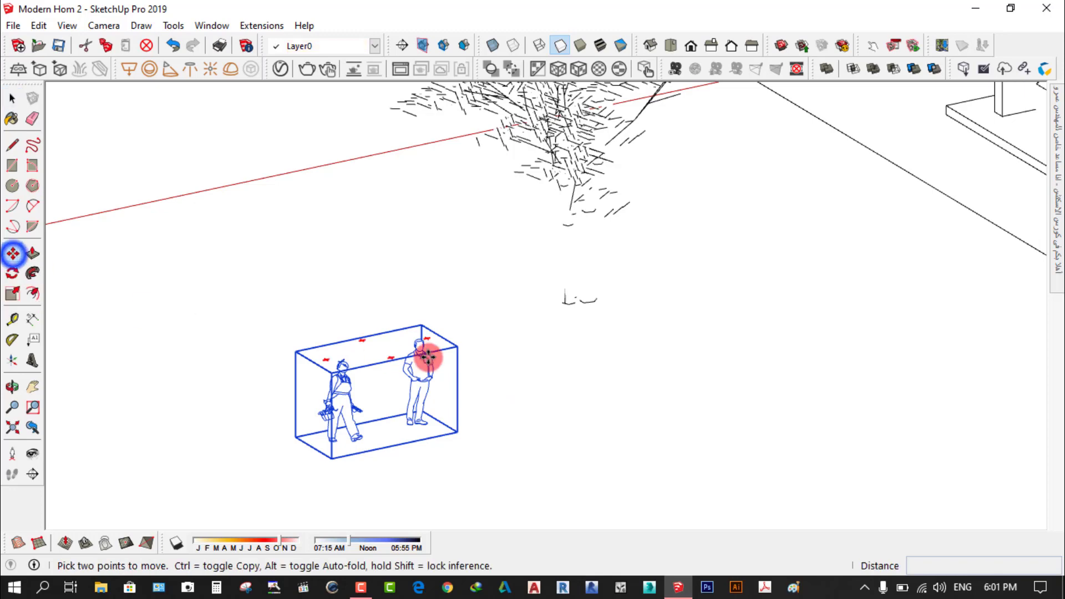
click(400, 369)
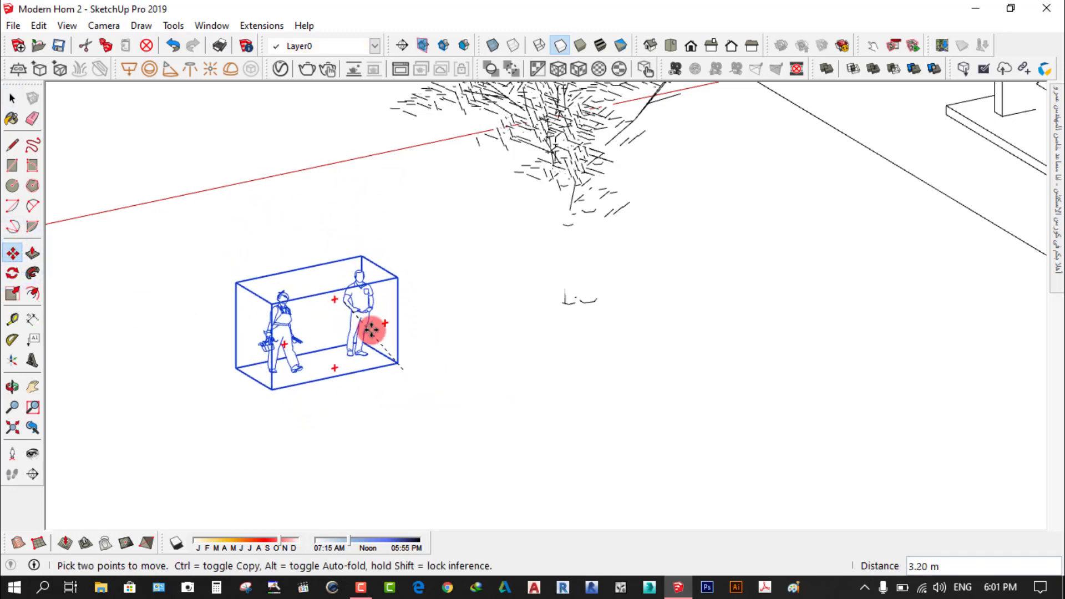
click(355, 324)
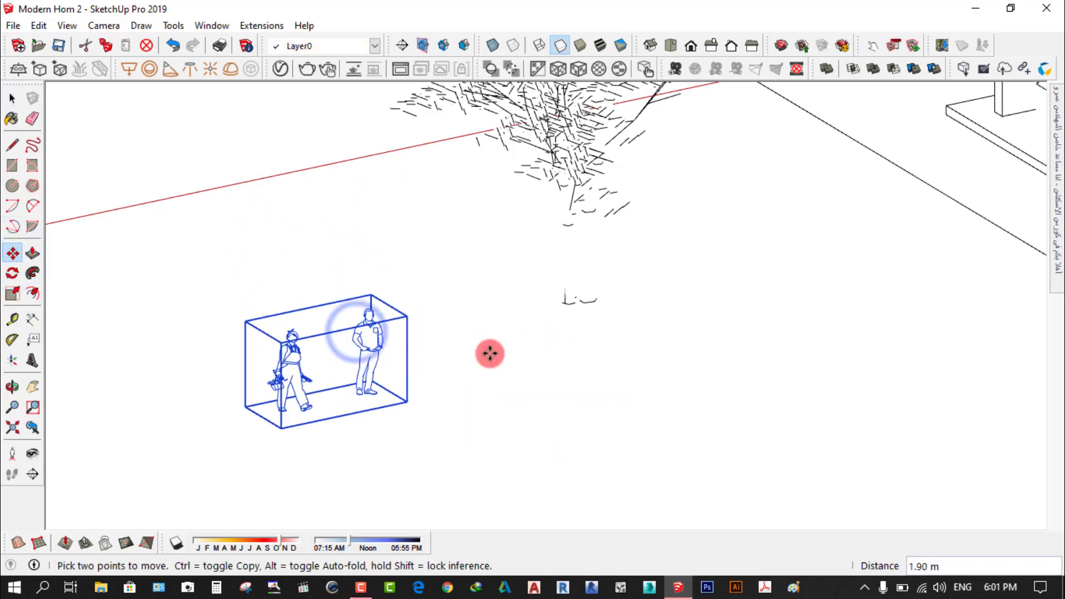
scroll(482, 350, down, 2)
click(13, 99)
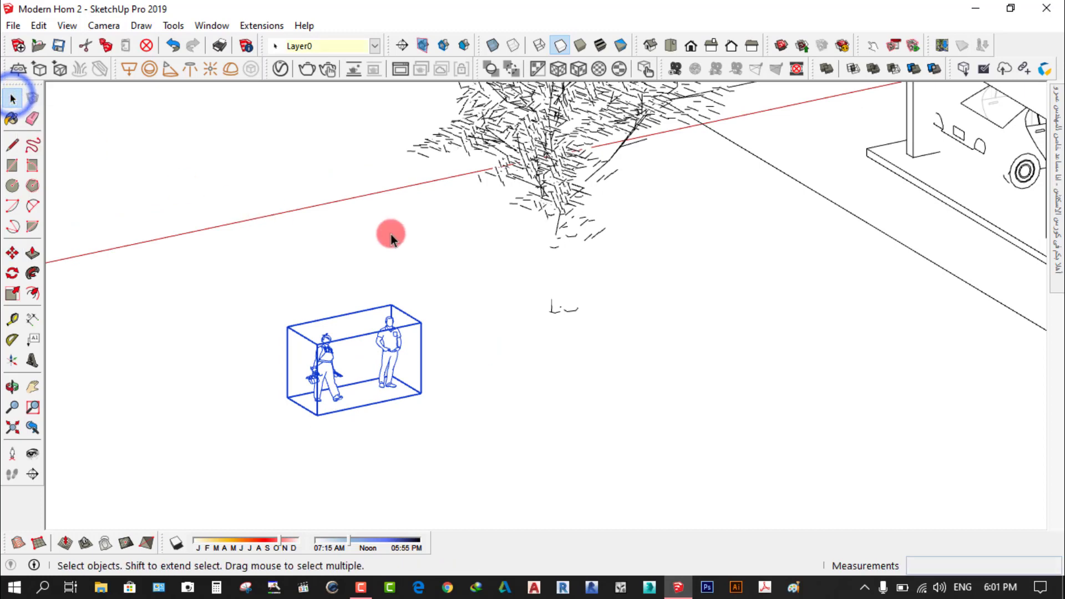
click(371, 337)
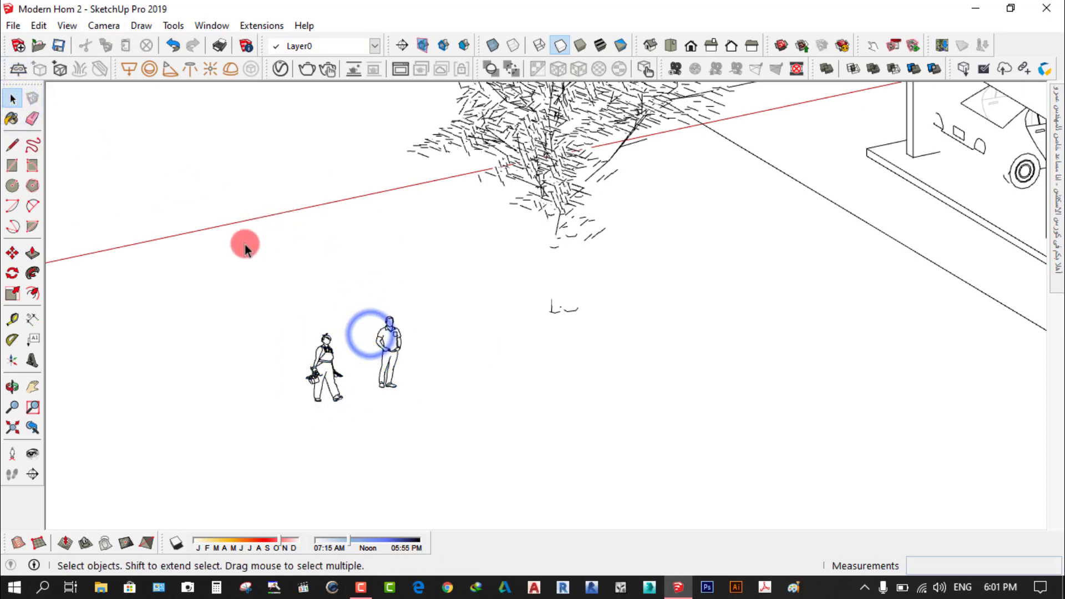
click(12, 253)
click(13, 99)
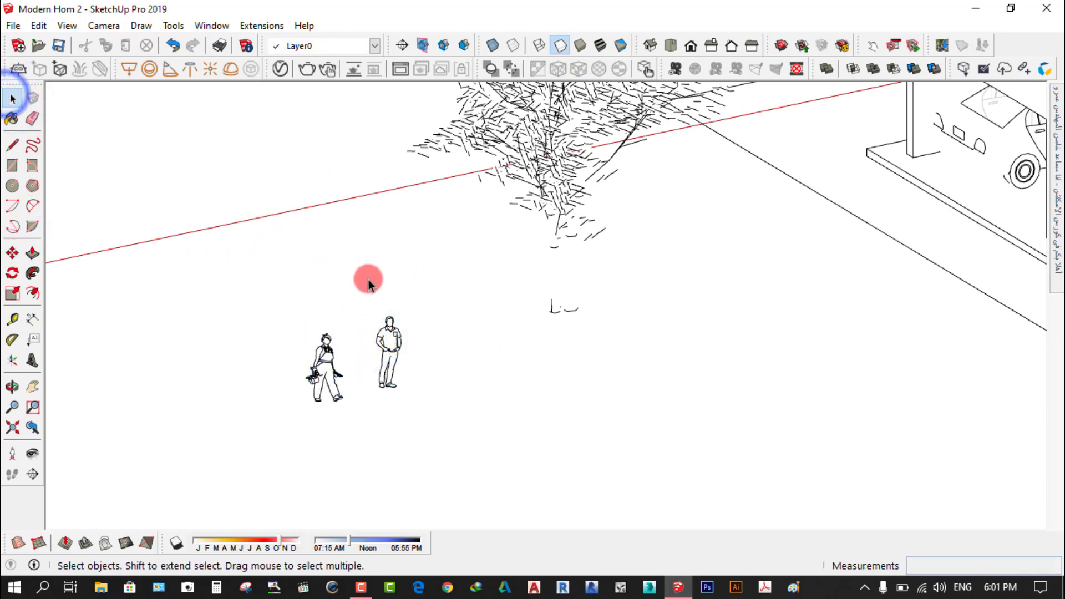
- Select the group containing both person figures
drag(410, 284, 370, 372)
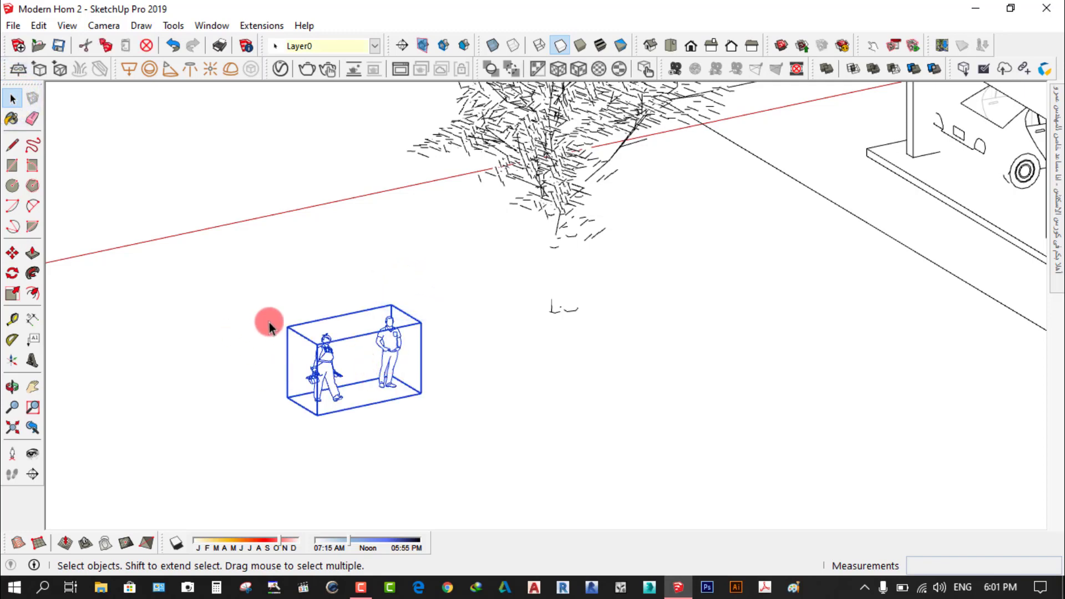
click(367, 348)
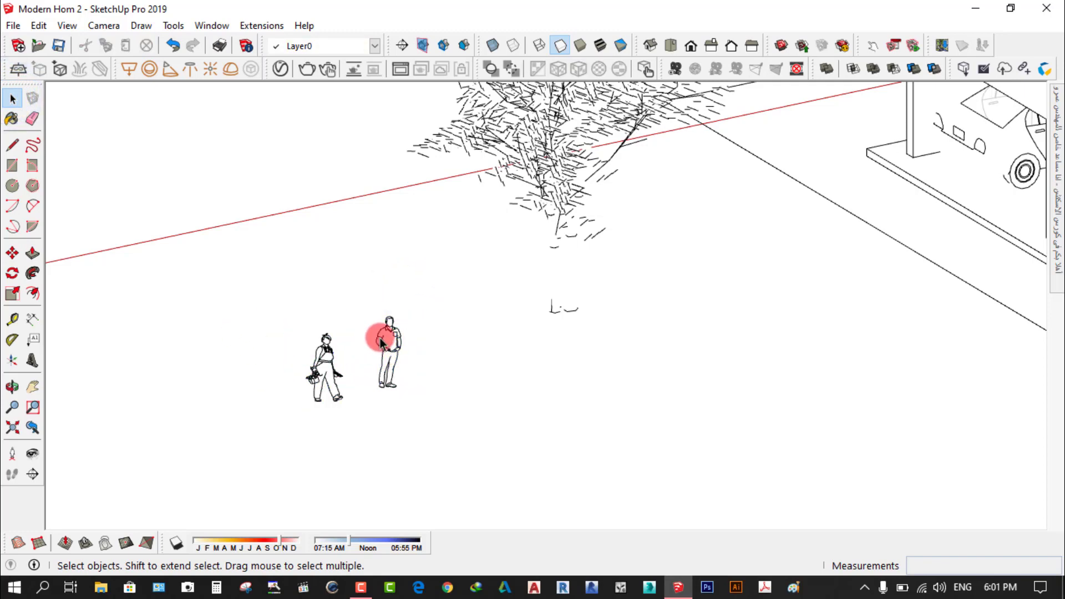
drag(420, 259, 278, 414)
right_click(316, 359)
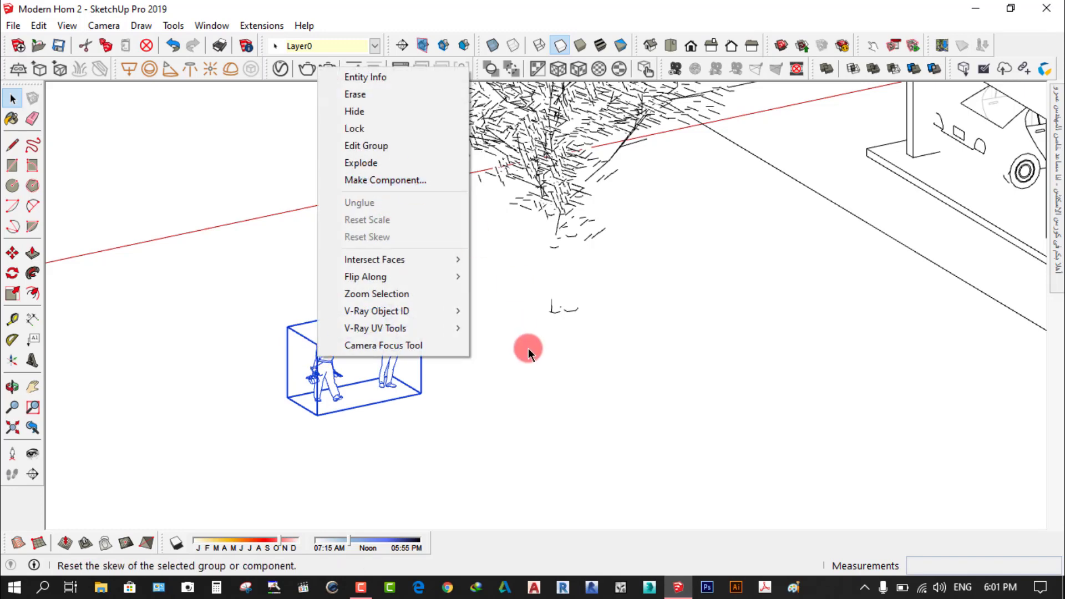
click(549, 442)
click(389, 343)
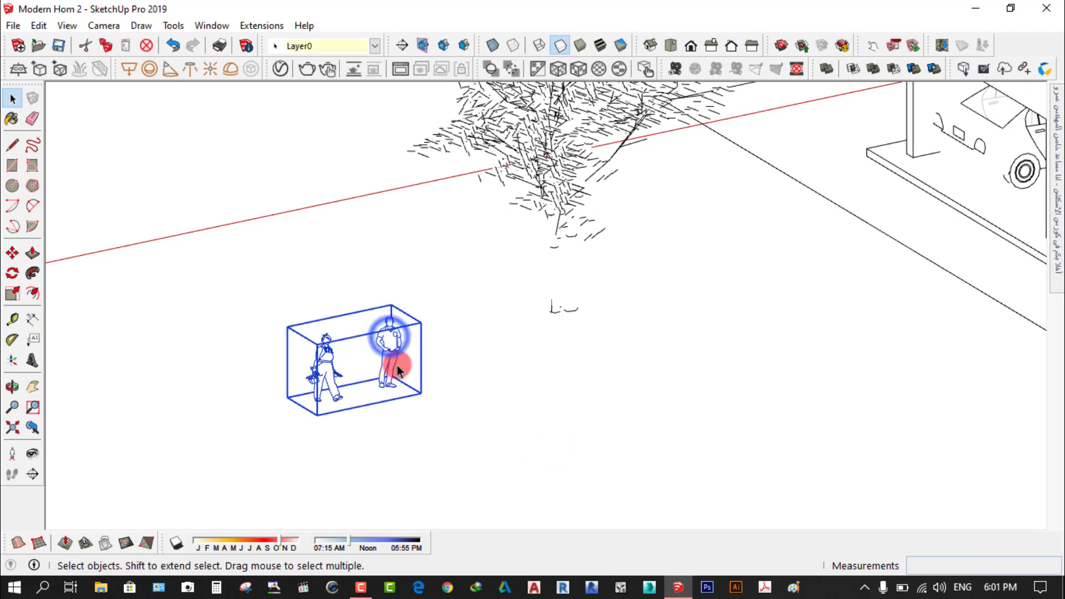
- Copy the two-person group with Move plus Ctrl, placing it to the right
click(13, 253)
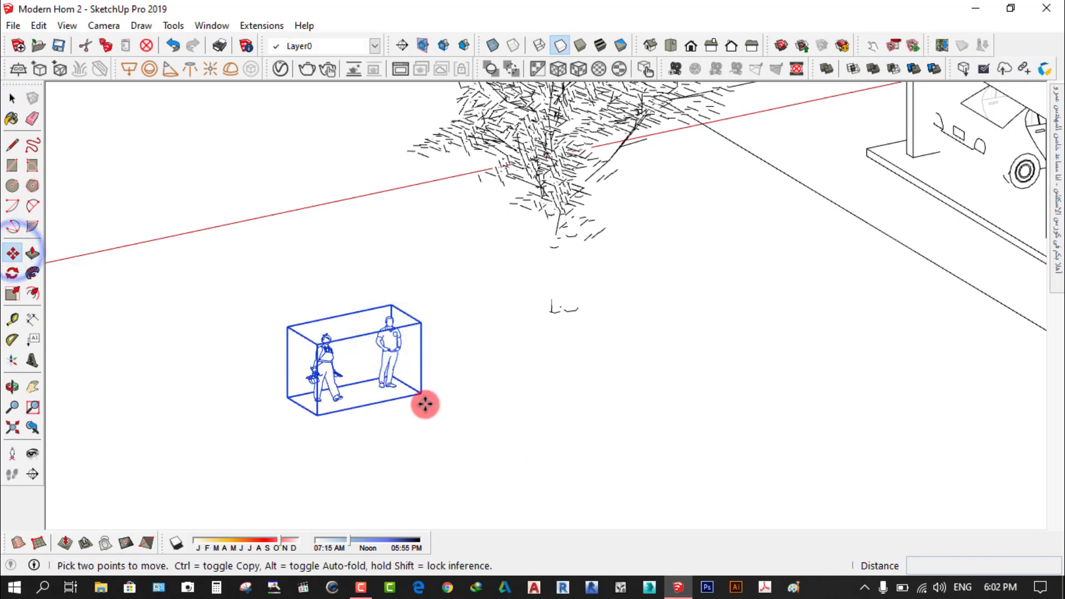
key(ctrl)
click(348, 360)
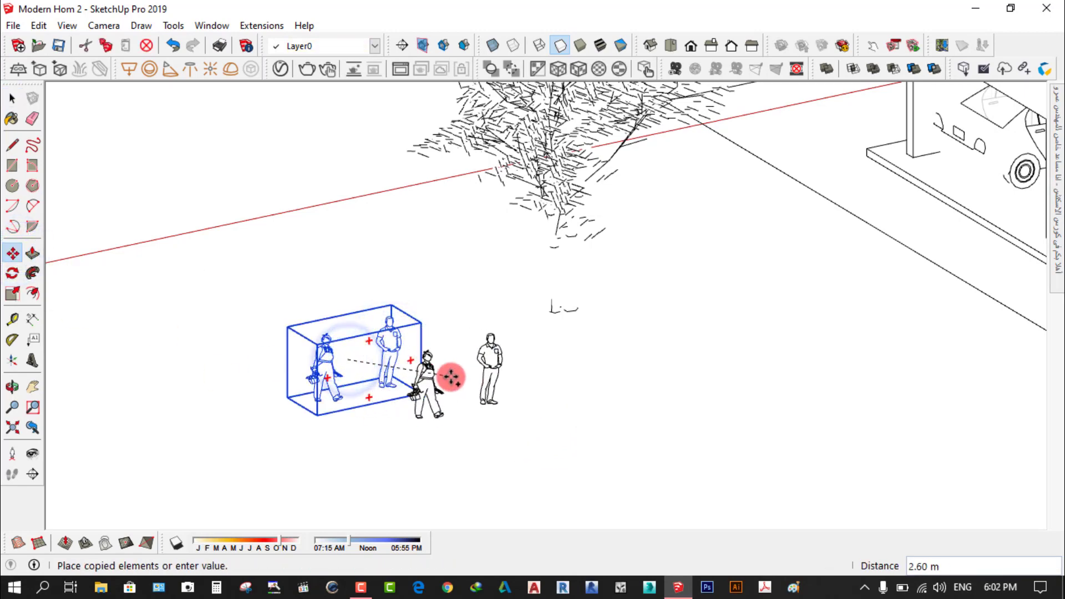
click(452, 379)
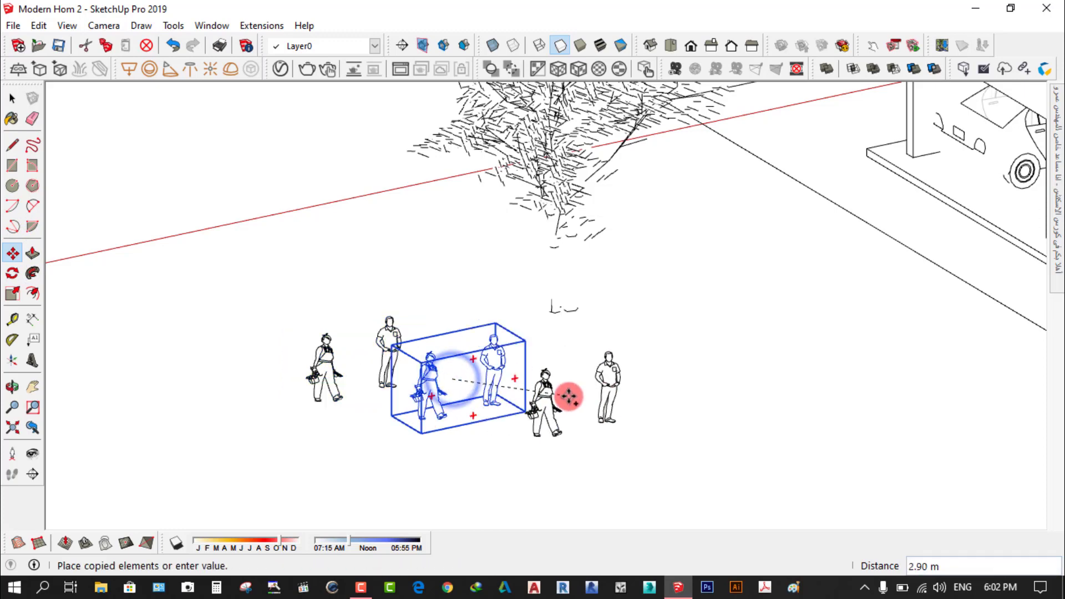
click(12, 98)
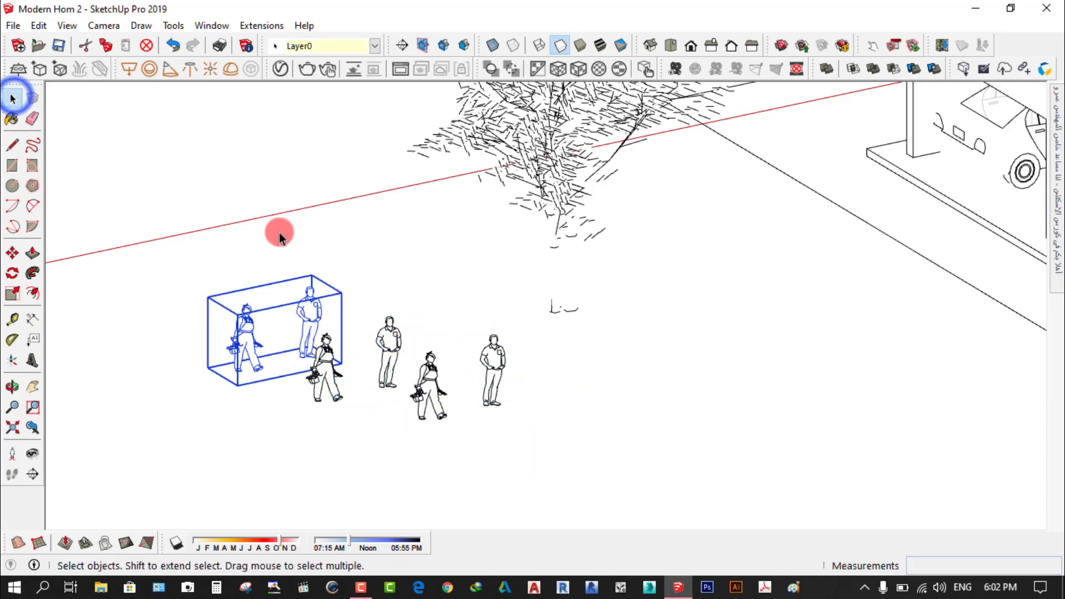
click(295, 251)
- Orbit to a top view and window-select all three two-person groups
scroll(254, 331, up, 3)
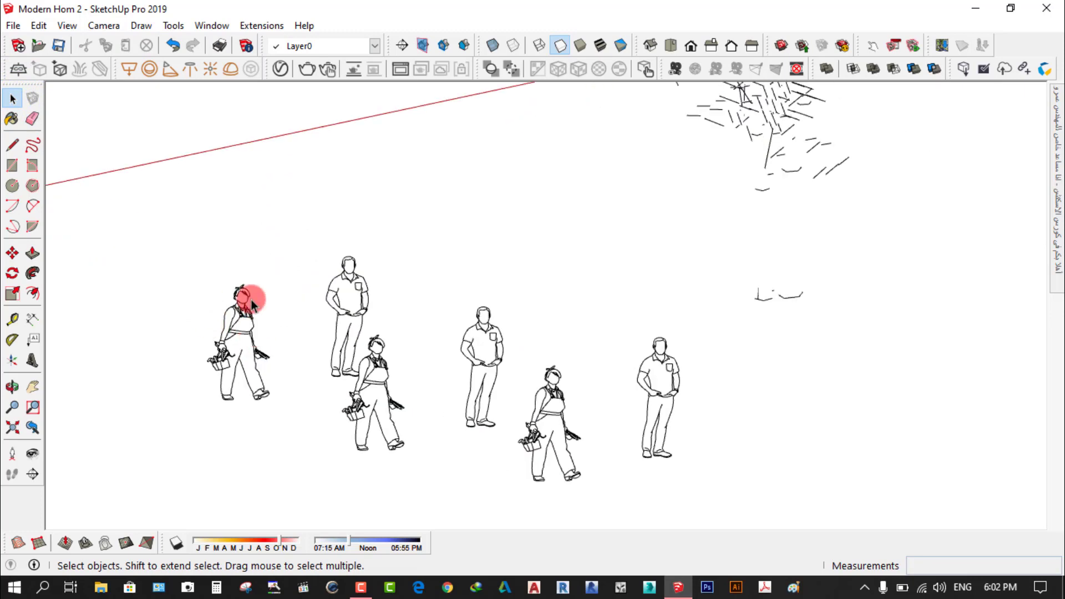
click(349, 269)
click(488, 318)
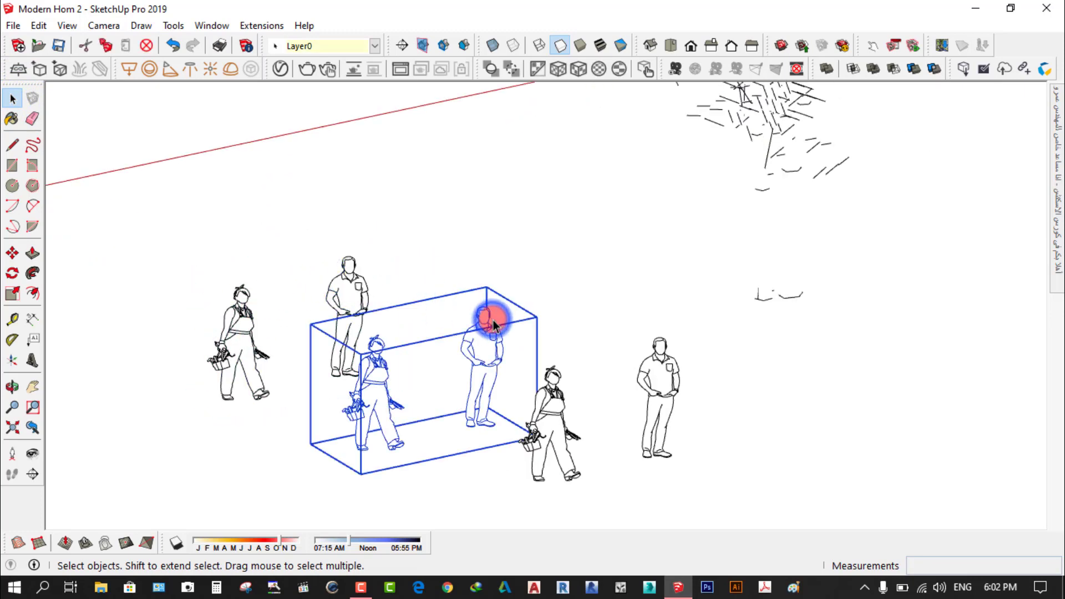
click(656, 348)
click(577, 221)
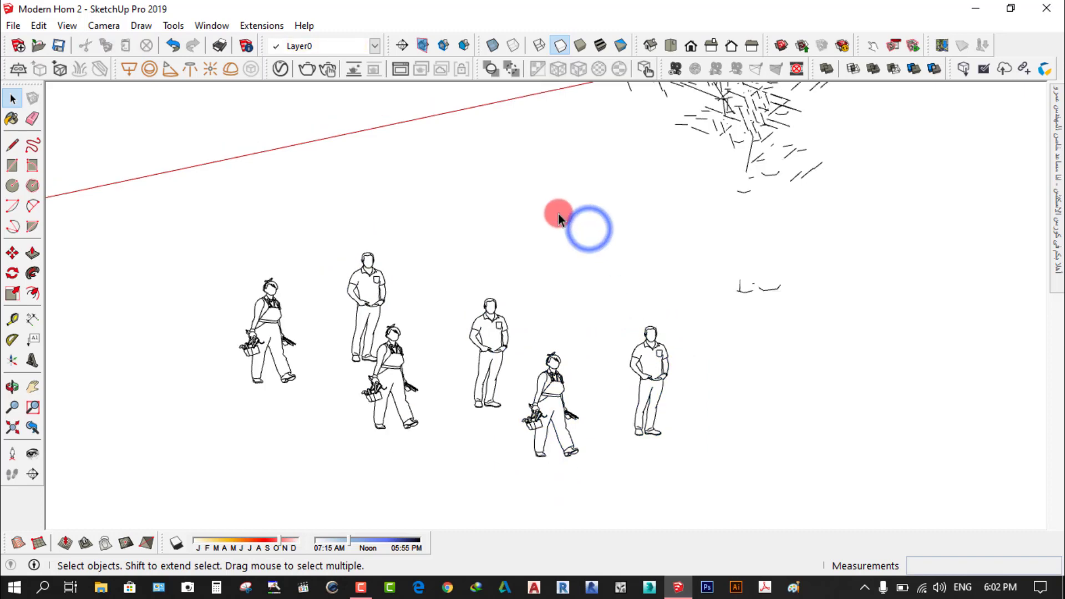
middle_drag(558, 214, 670, 428)
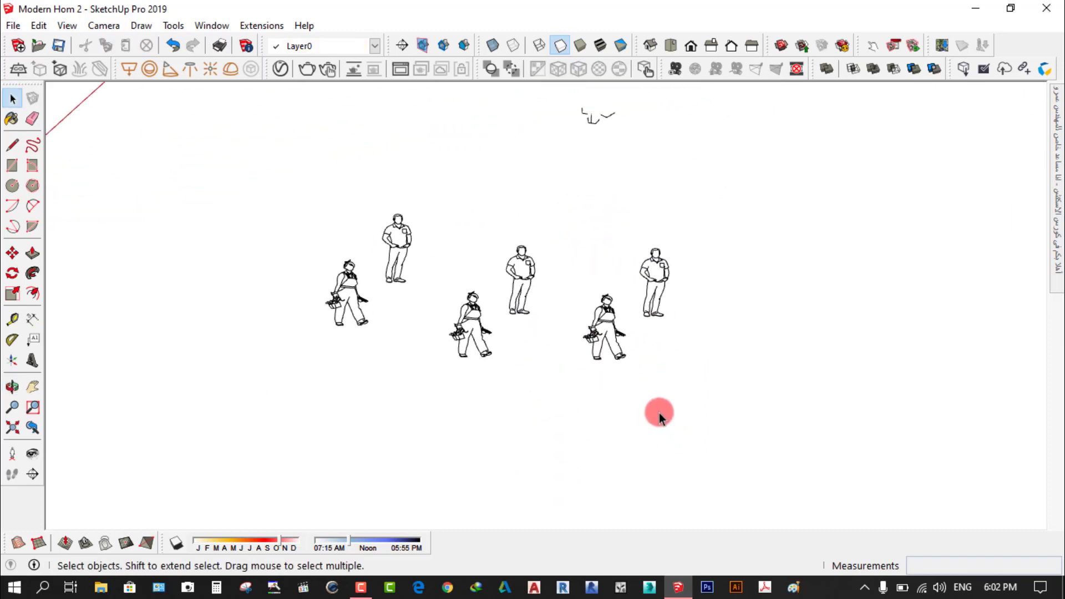
click(657, 265)
click(529, 265)
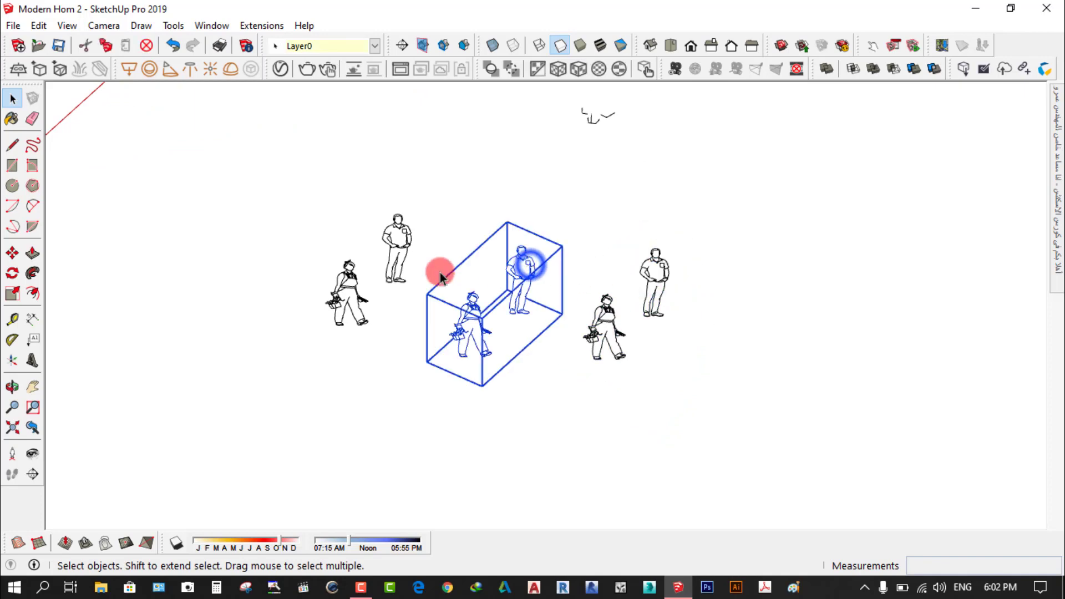
click(398, 242)
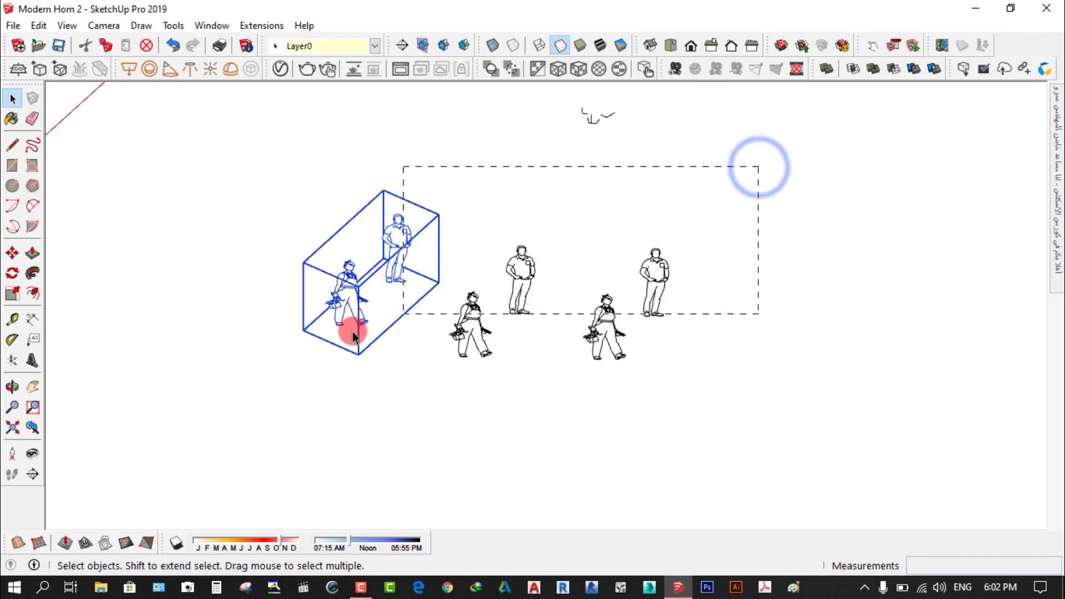
drag(758, 166, 281, 418)
mouse_move(724, 211)
mouse_down()
mouse_move(295, 399)
mouse_move(377, 358)
mouse_up()
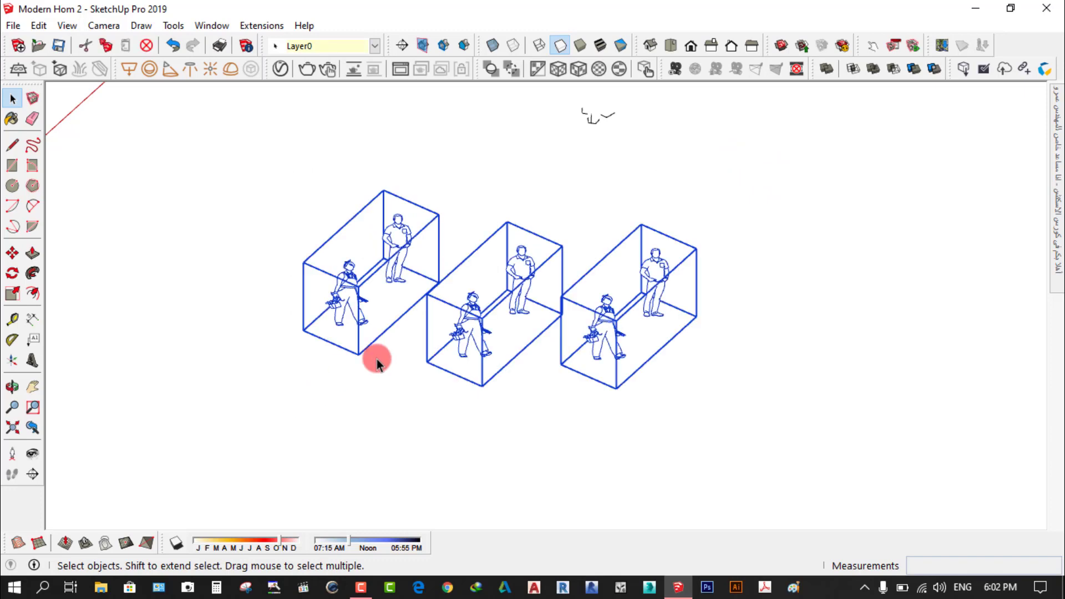
- Turn the three selected groups into one component with Make Component
right_click(469, 324)
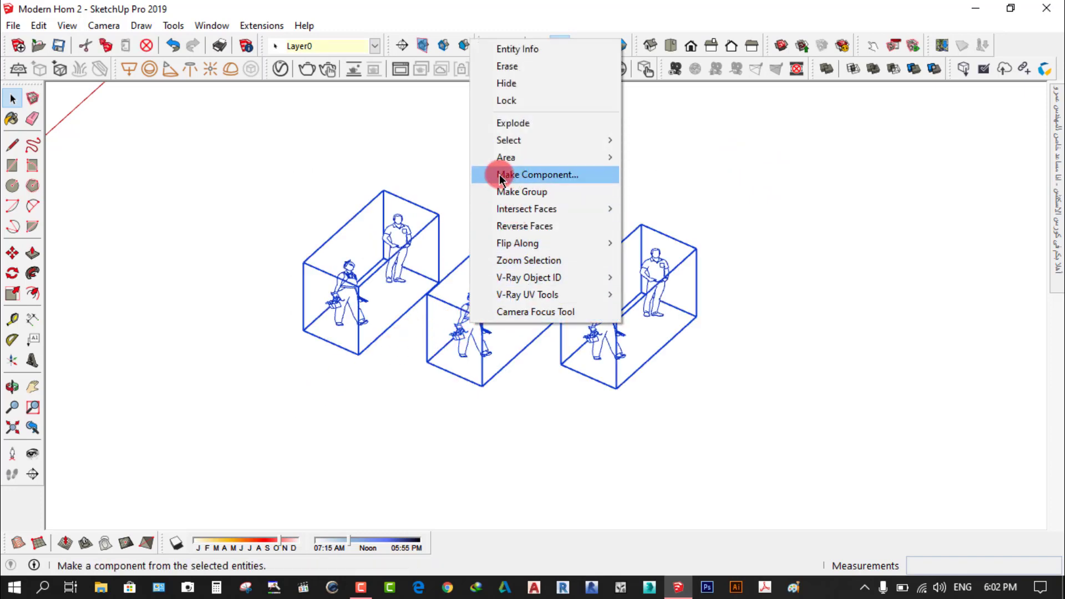
click(578, 175)
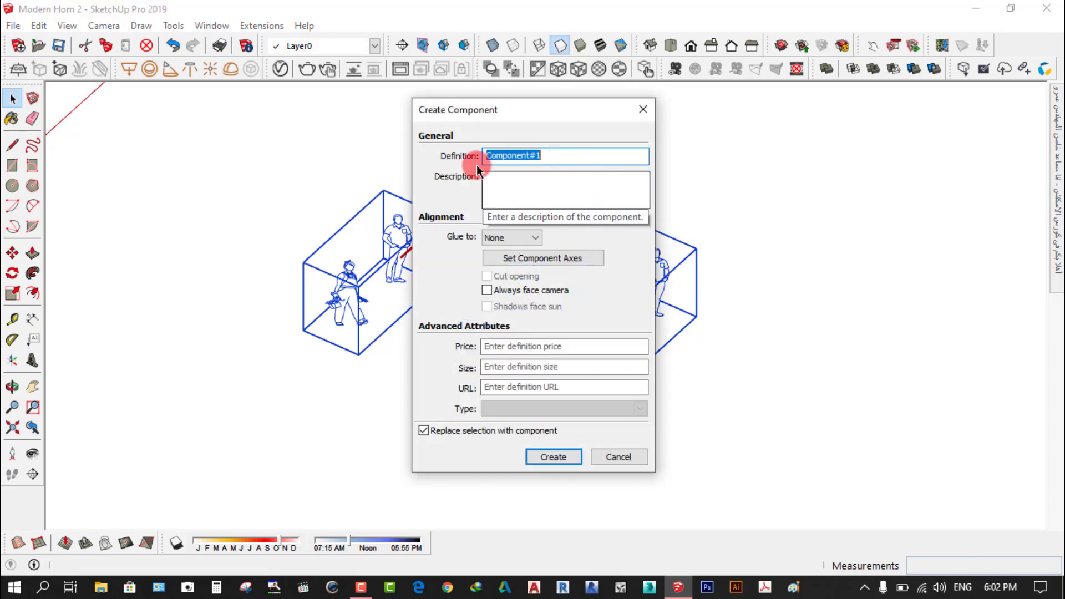
click(553, 457)
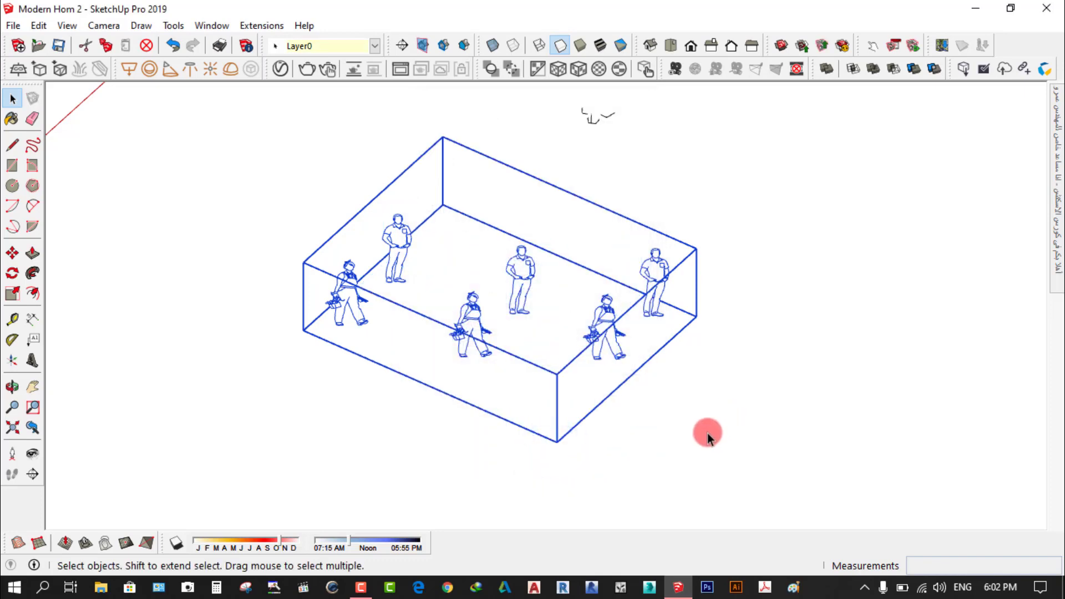
click(681, 384)
- Select the tree and view its context menu, closing it without changes
scroll(690, 388, down, 3)
scroll(691, 384, down, 3)
click(629, 138)
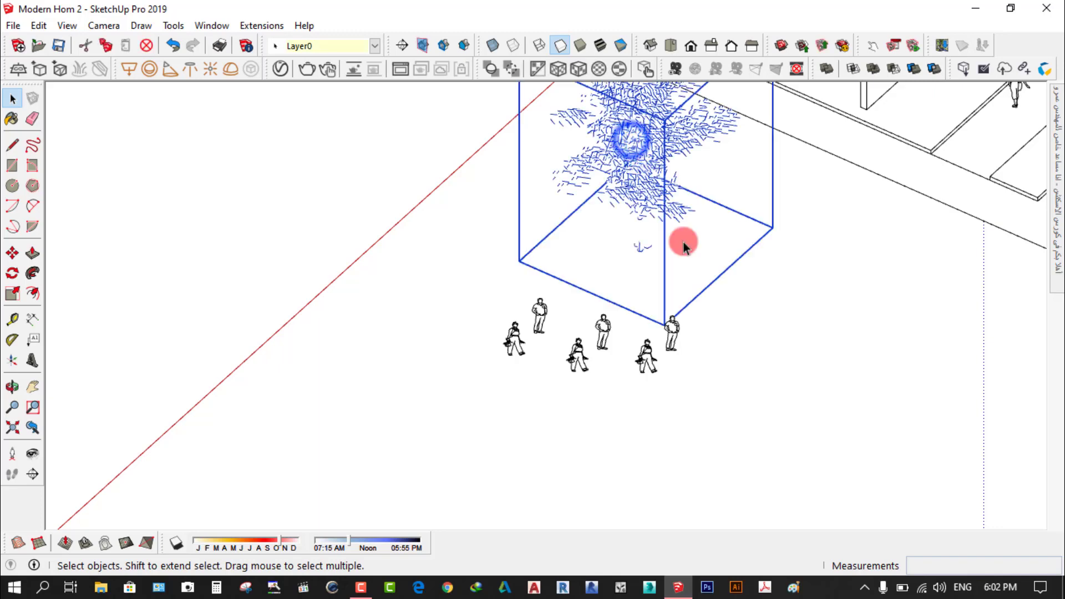
scroll(606, 128, up, 2)
right_click(604, 128)
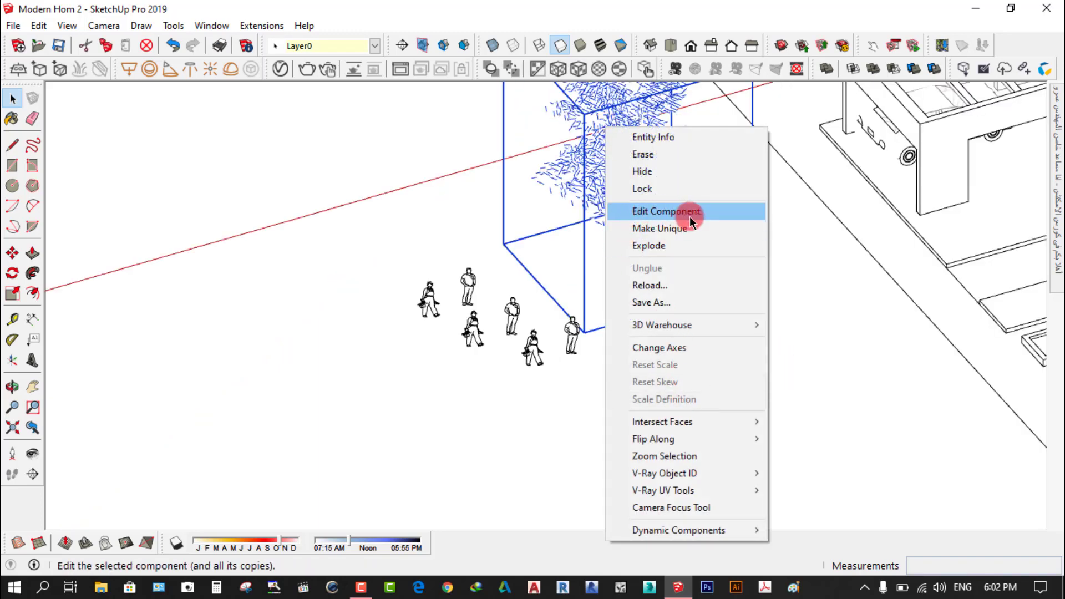
click(368, 311)
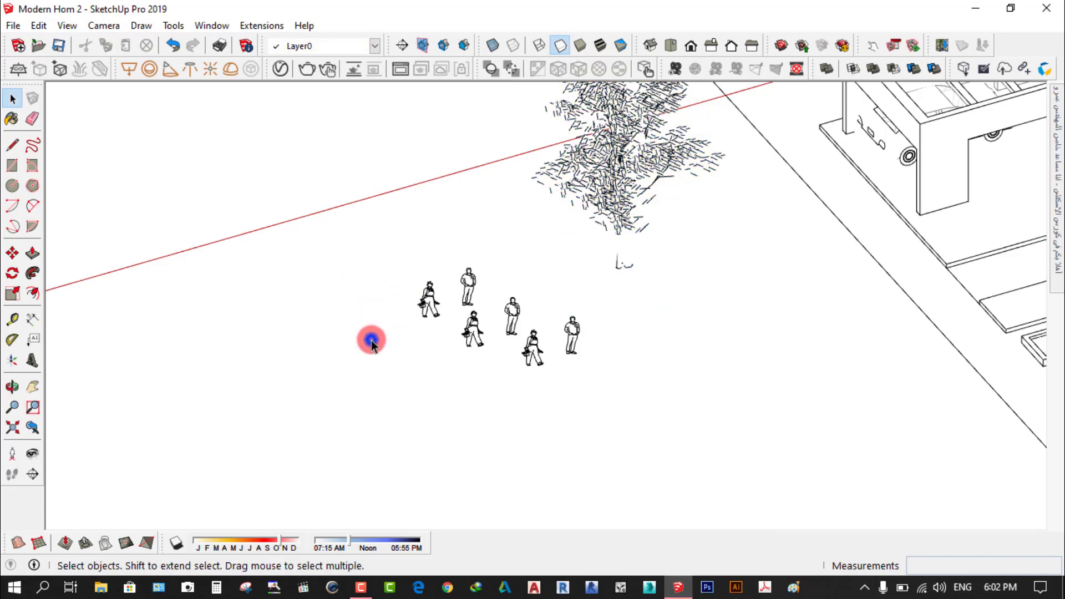
scroll(471, 245, up, 2)
- Orbit around the crowd, select all six figures, then deselect them
scroll(443, 310, up, 4)
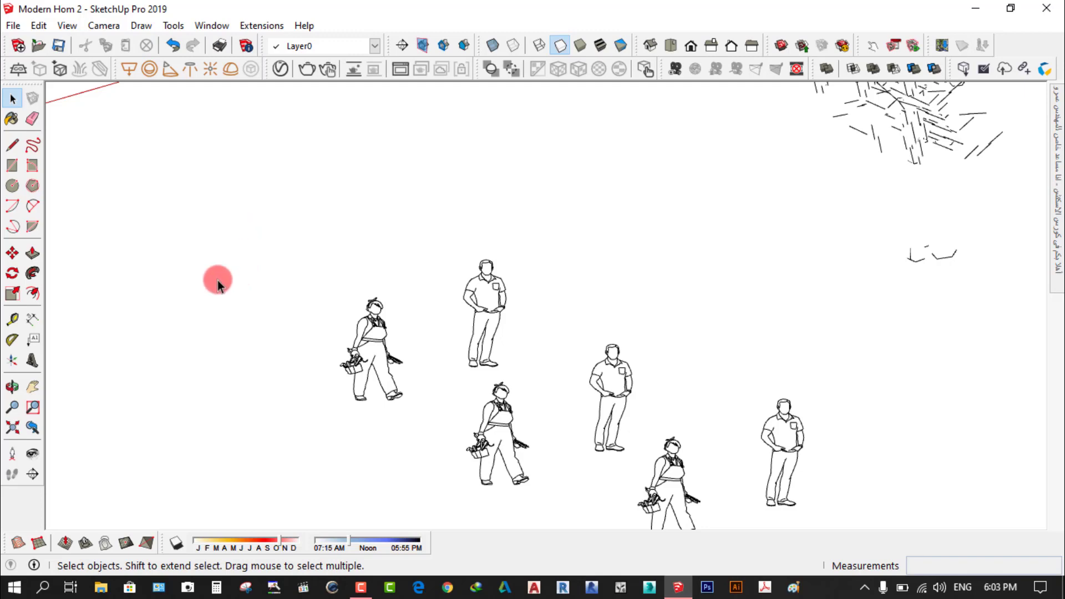
click(375, 326)
click(300, 204)
middle_drag(606, 352, 724, 385)
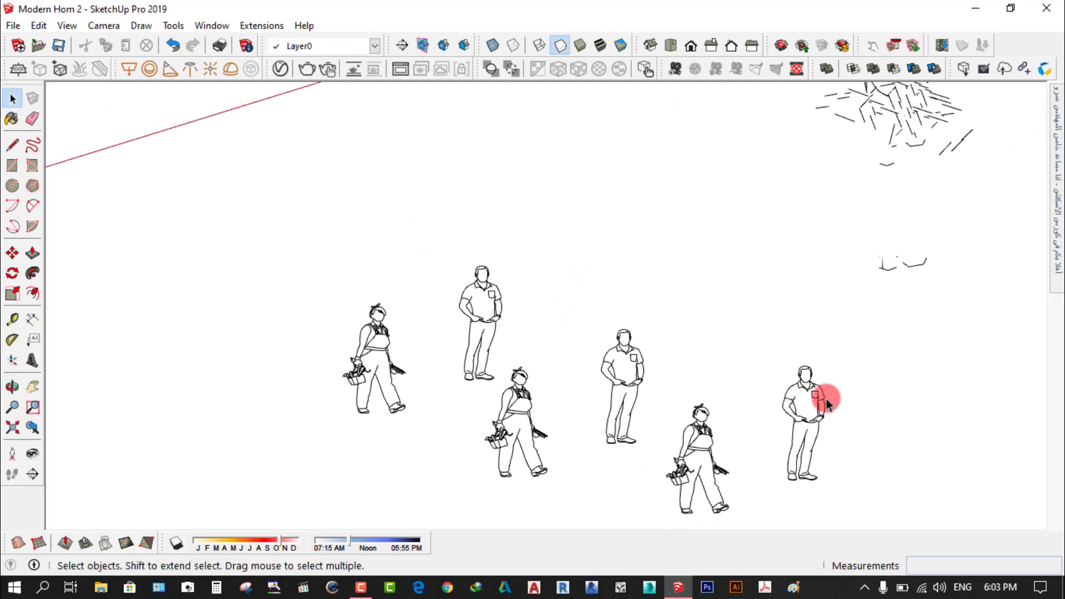
drag(870, 444, 501, 288)
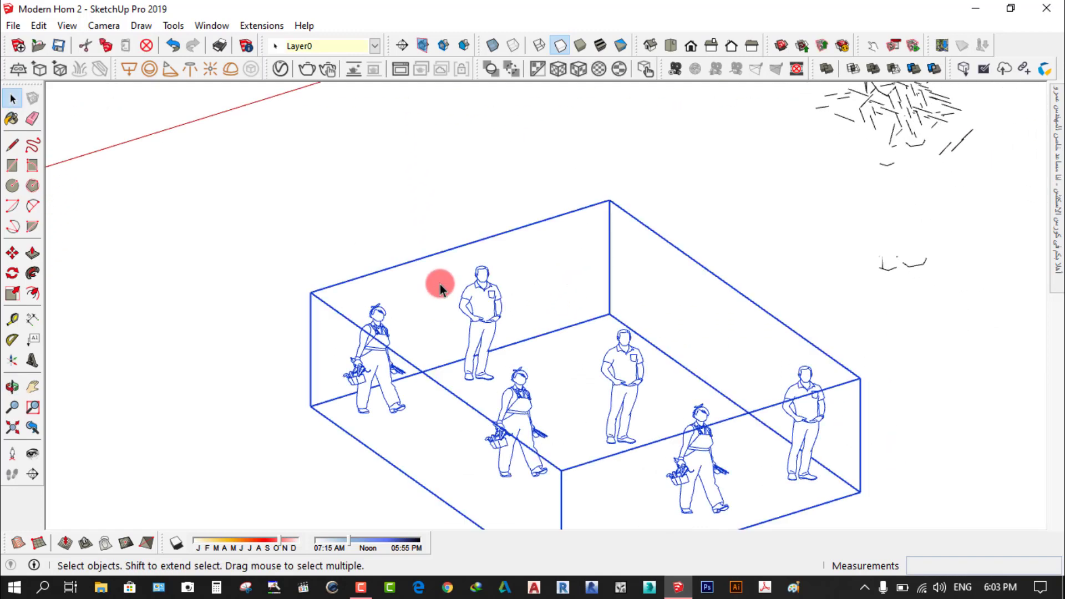
middle_drag(482, 250, 302, 241)
scroll(296, 248, down, 2)
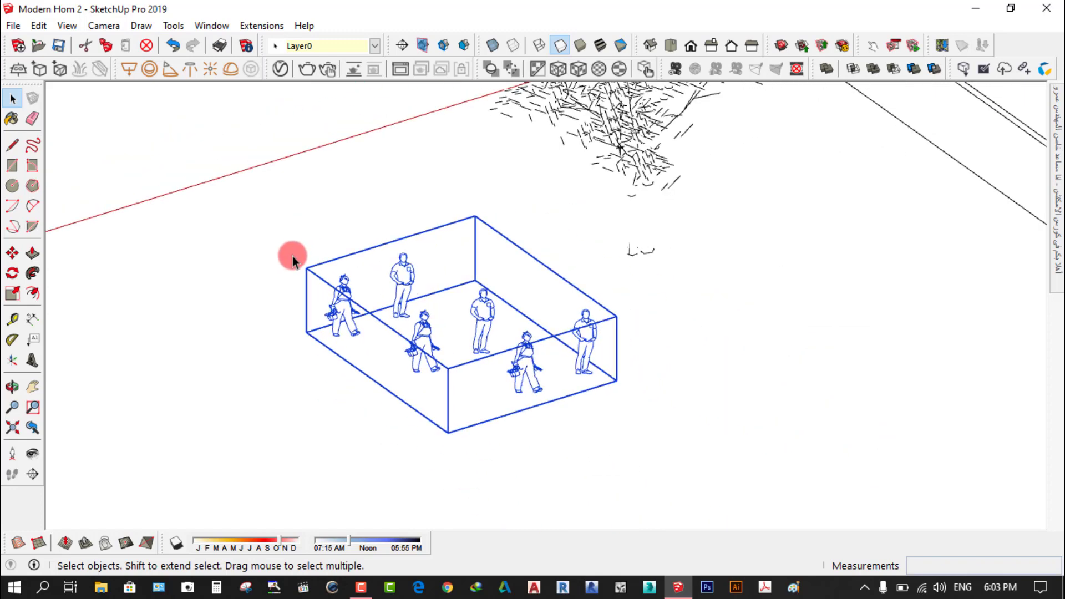
click(268, 368)
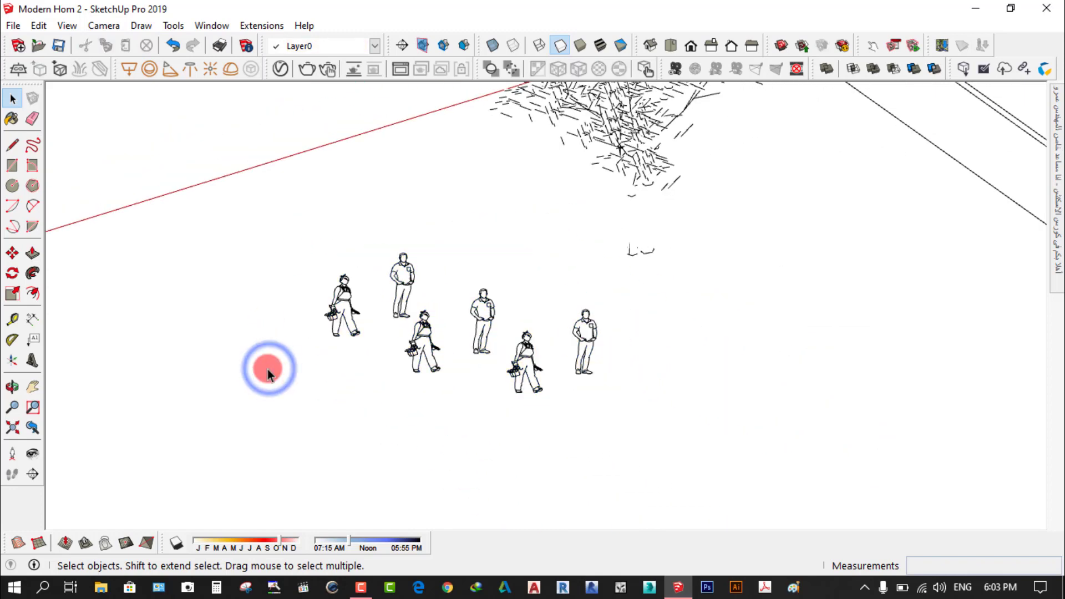
- Select and deselect the nearby tree, then zoom out and orbit to show the house
click(636, 123)
scroll(732, 400, down, 2)
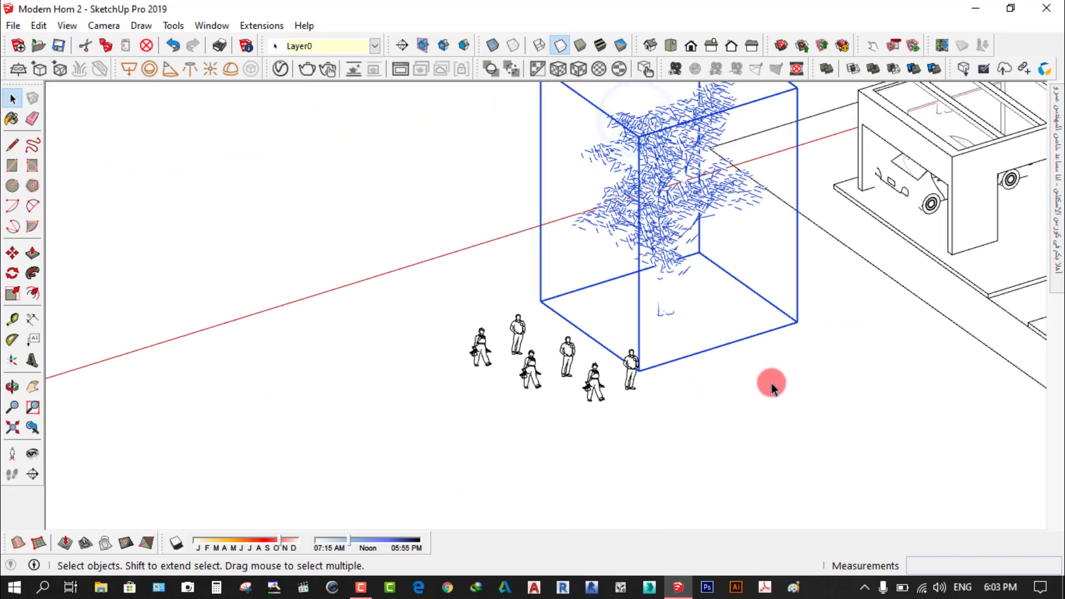
click(818, 391)
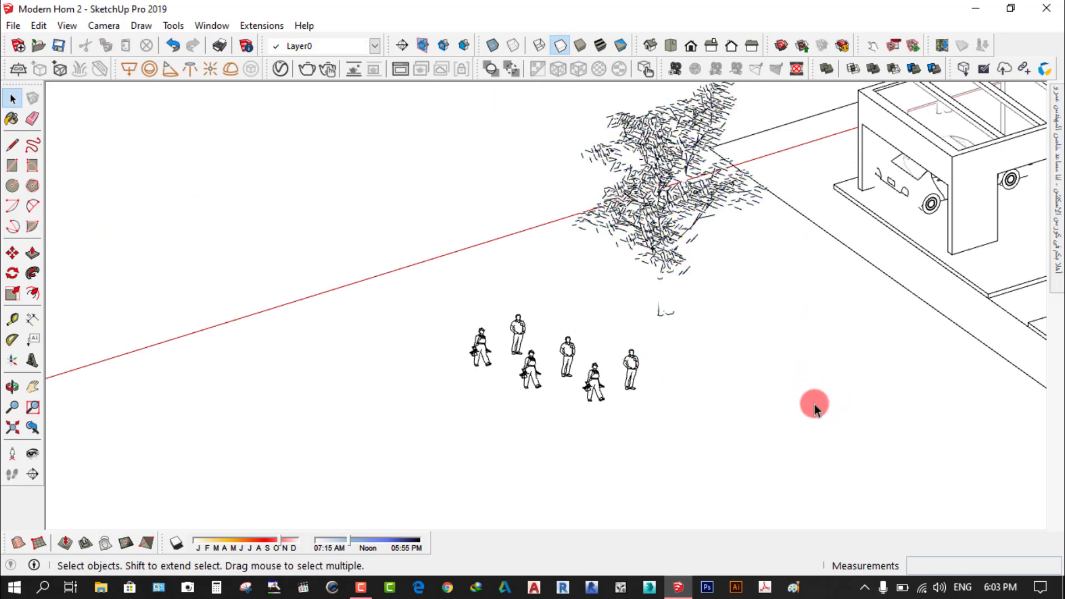
scroll(750, 418, down, 1)
scroll(847, 370, up, 1)
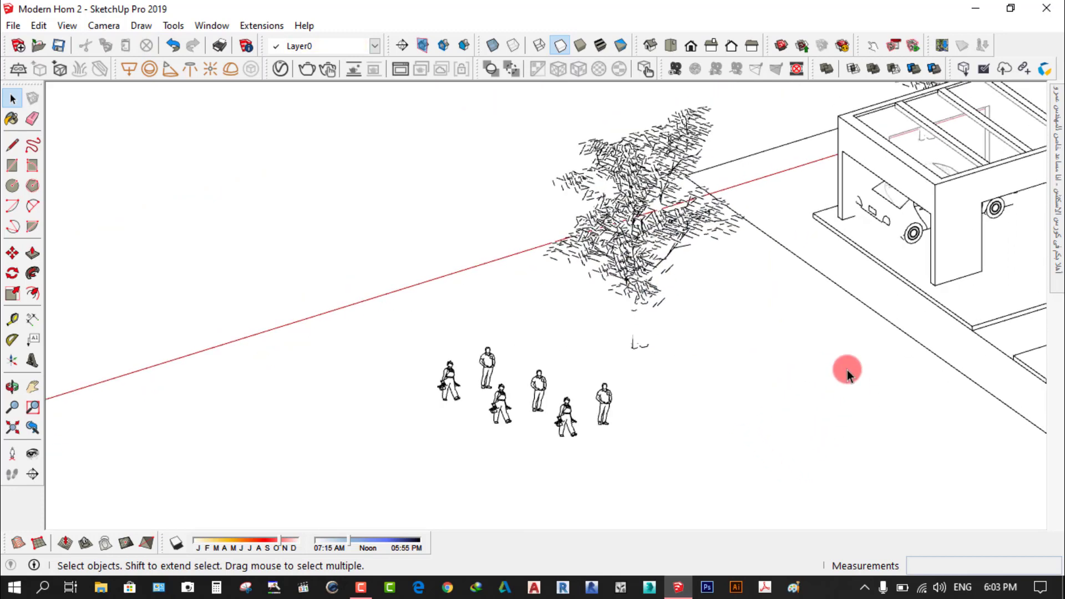
scroll(742, 424, down, 2)
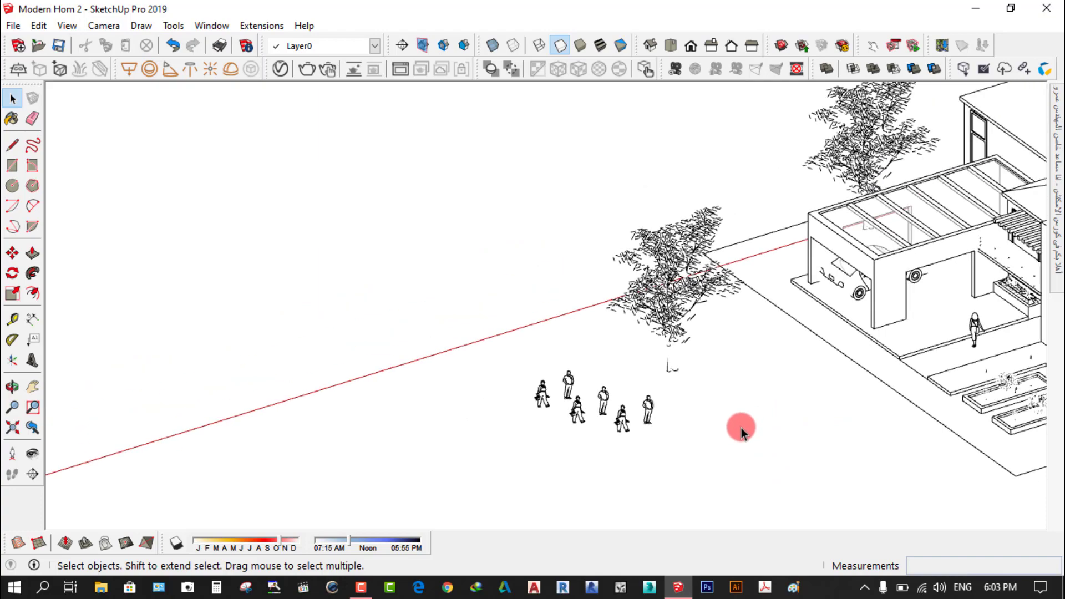
mouse_move(741, 427)
middle_down()
mouse_move(725, 468)
mouse_move(943, 457)
middle_up()
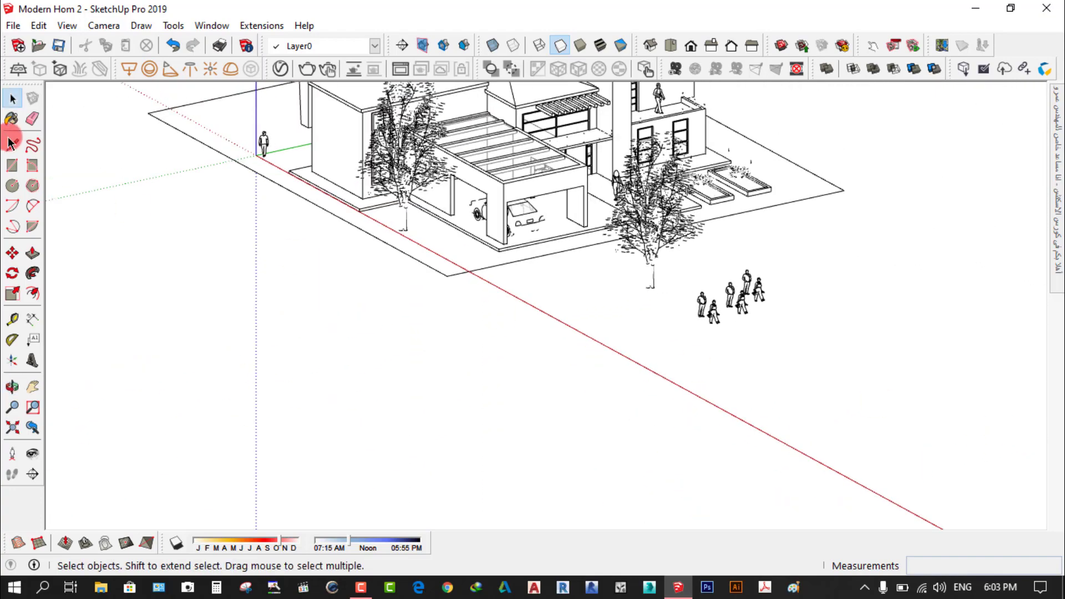
- Zoom around the model and select then deselect the tree in front of the house
click(651, 407)
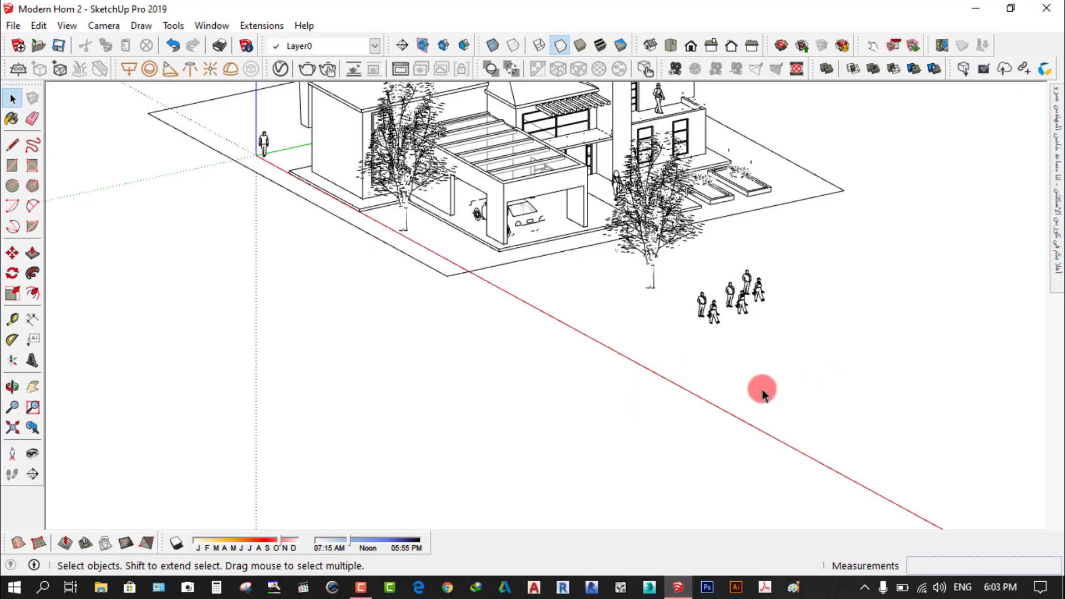
scroll(834, 268, down, 3)
scroll(753, 307, up, 5)
scroll(753, 307, up, 2)
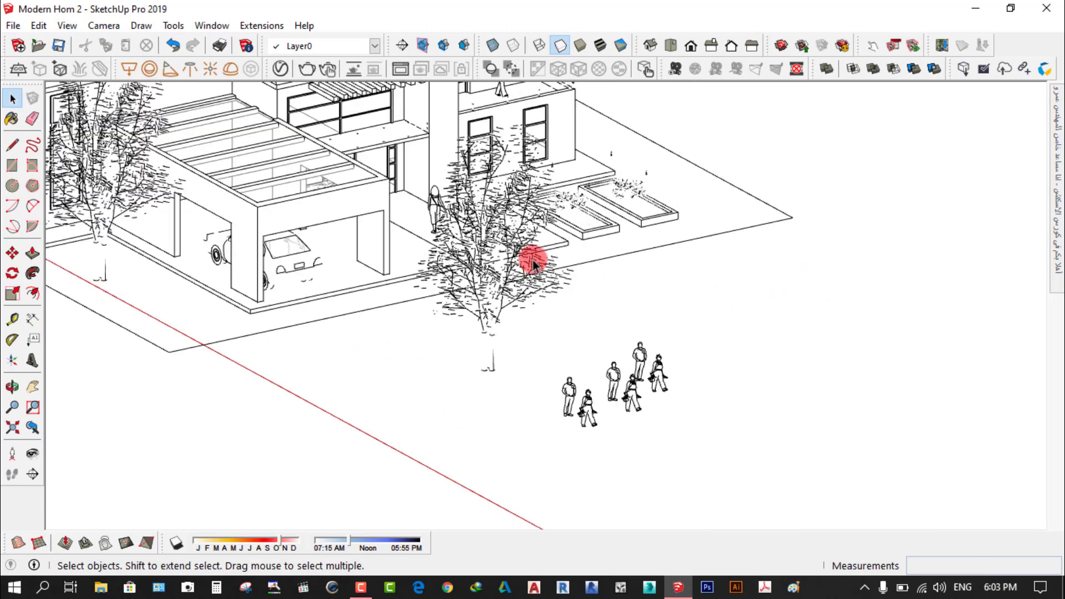
click(466, 261)
click(927, 389)
scroll(845, 362, down, 2)
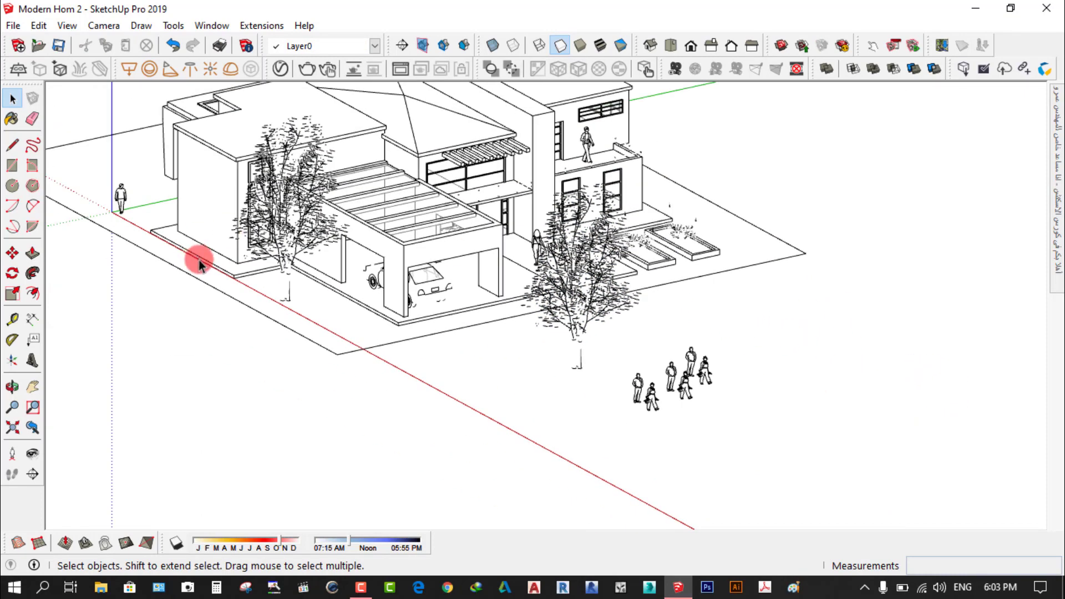
- Orbit to a front elevation and back to isometric, then select the crowd
mouse_move(777, 420)
middle_down()
mouse_move(749, 409)
mouse_move(518, 442)
mouse_move(399, 433)
middle_up()
scroll(554, 233, up, 2)
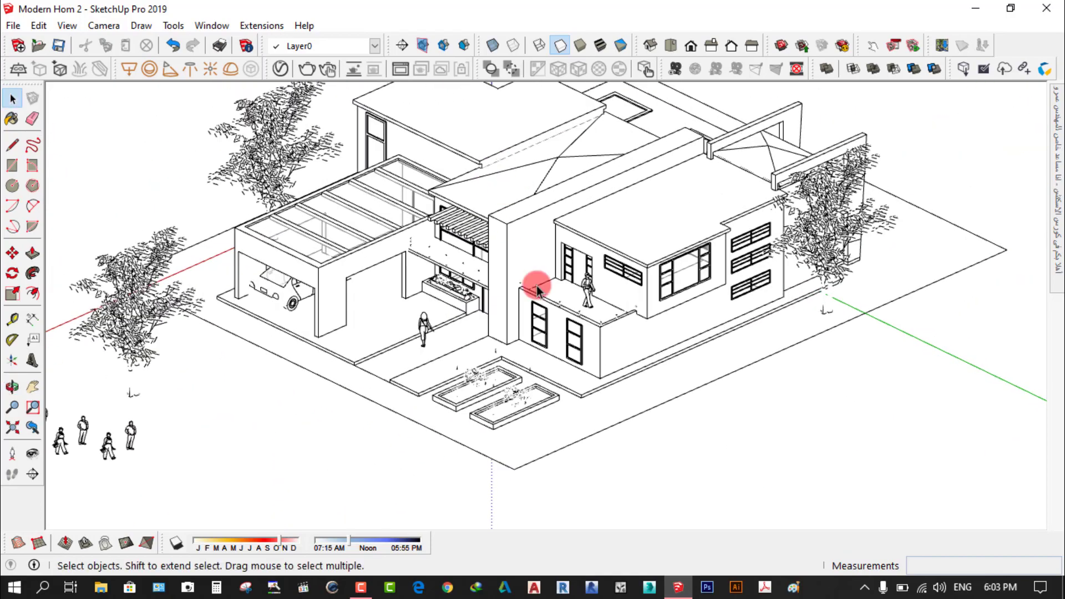
scroll(514, 207, down, 1)
scroll(624, 391, down, 2)
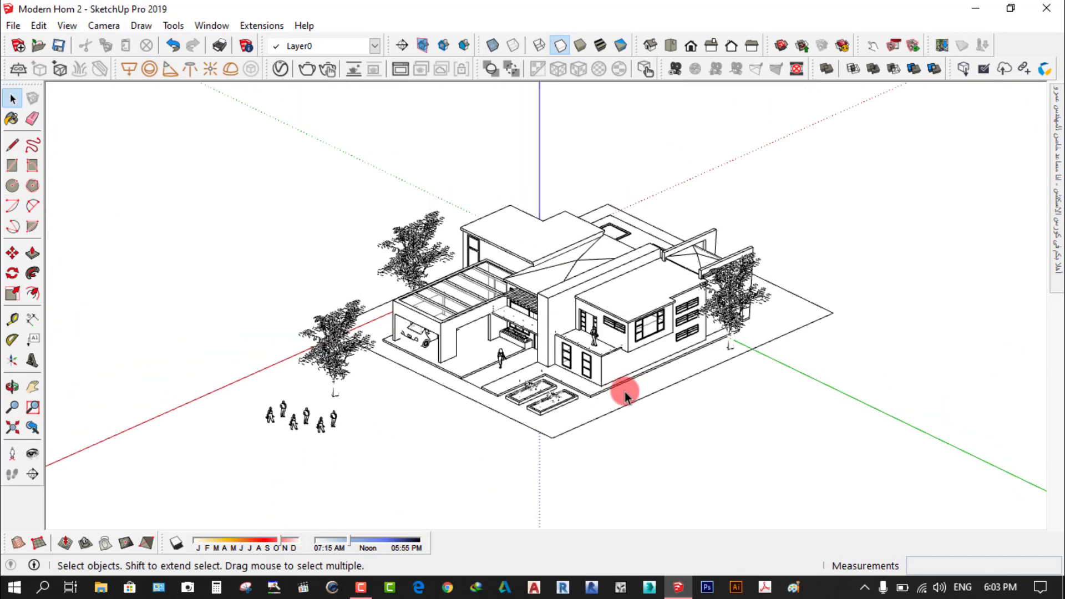
scroll(624, 392, down, 1)
middle_drag(507, 438, 956, 447)
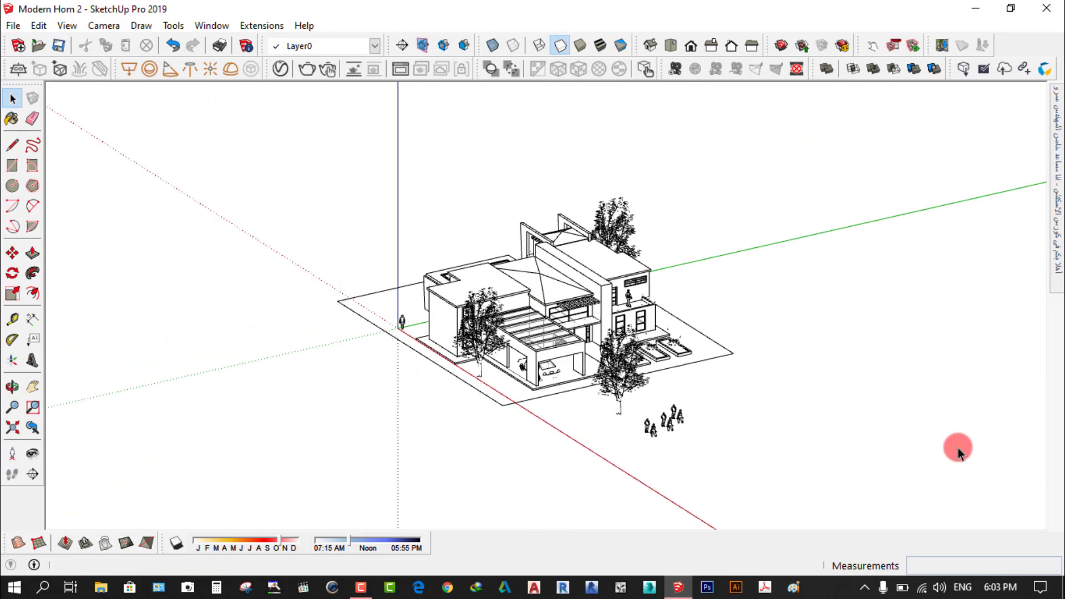
mouse_move(623, 361)
middle_down()
mouse_move(782, 363)
mouse_move(569, 417)
middle_up()
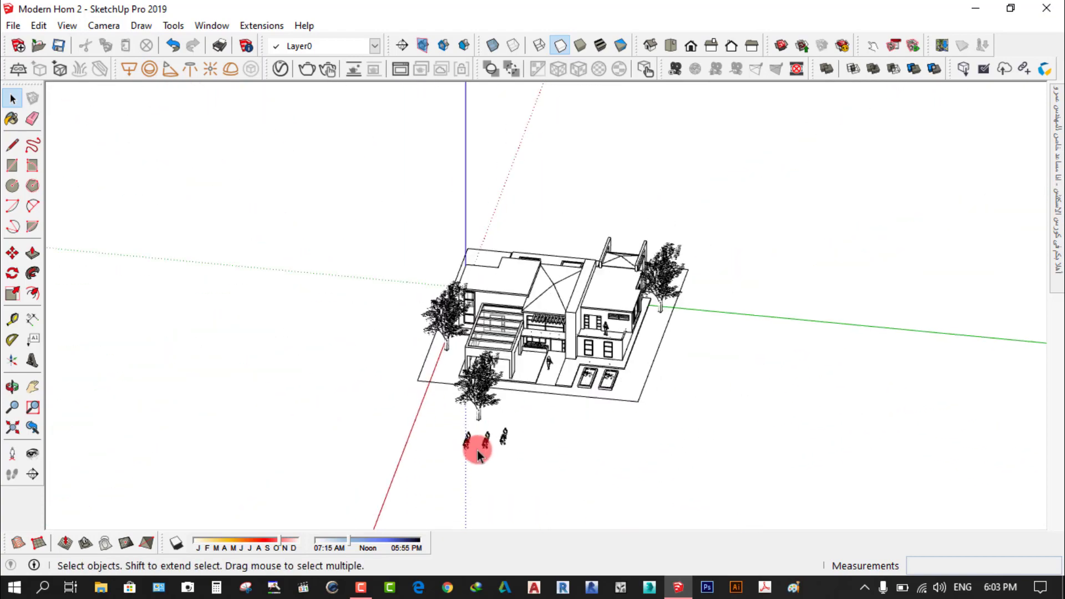
scroll(477, 444, up, 3)
scroll(499, 443, up, 2)
click(521, 424)
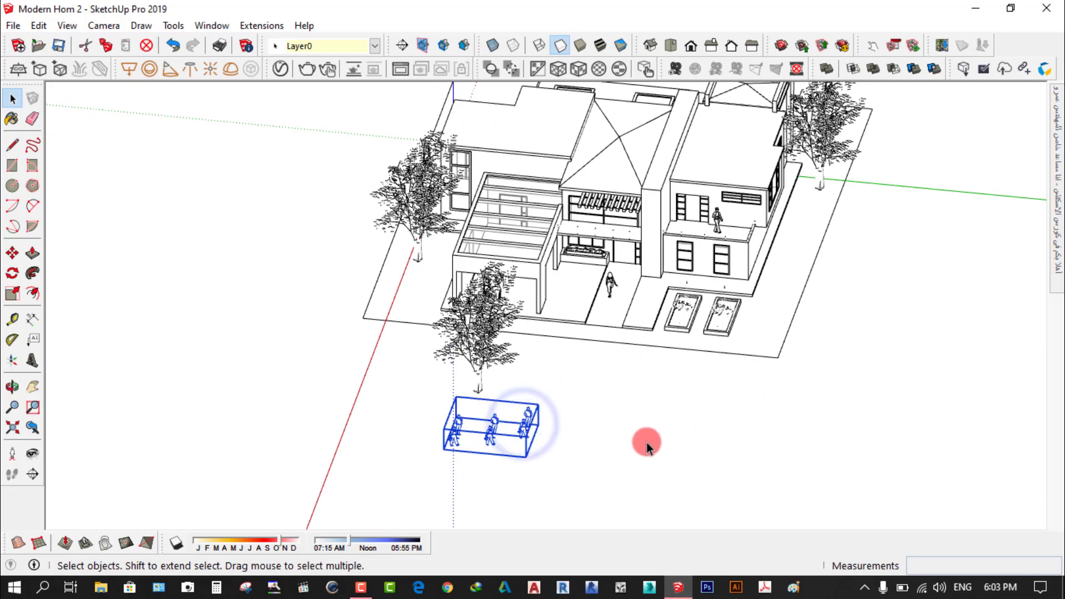
mouse_move(1057, 178)
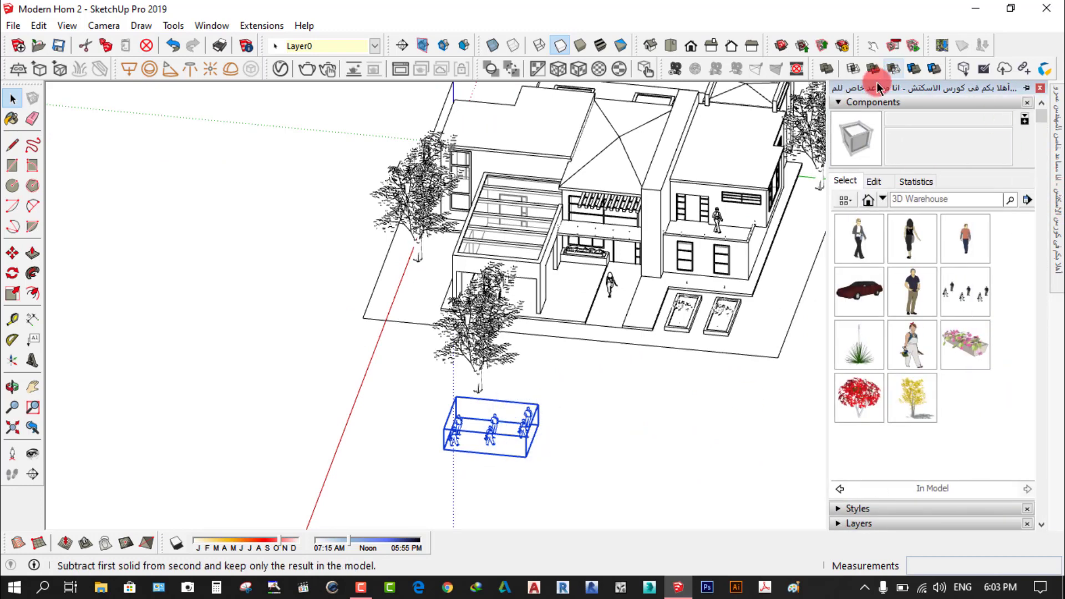
click(850, 102)
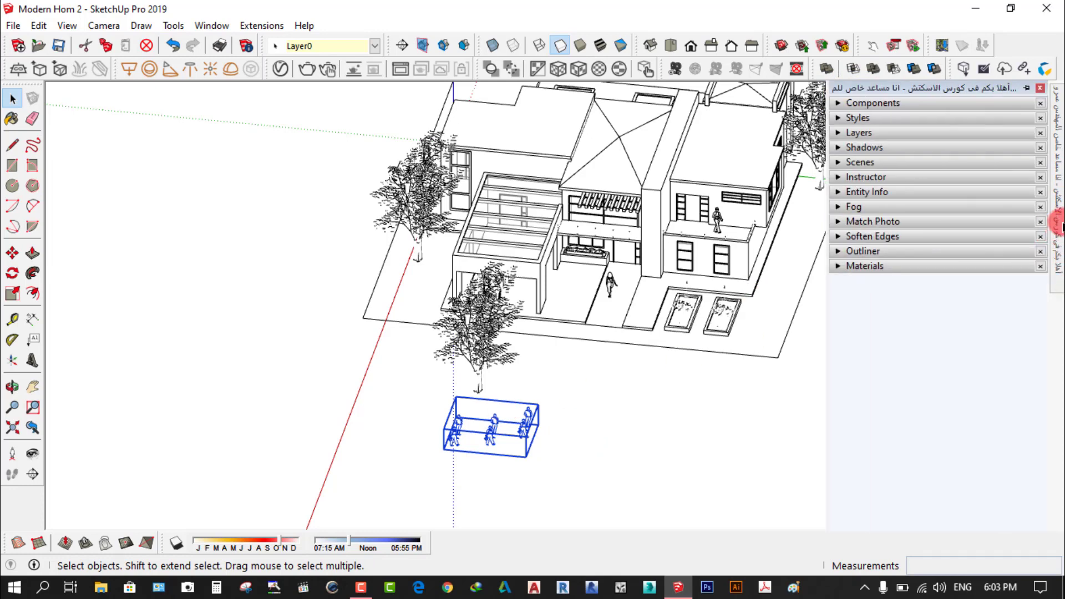
click(837, 103)
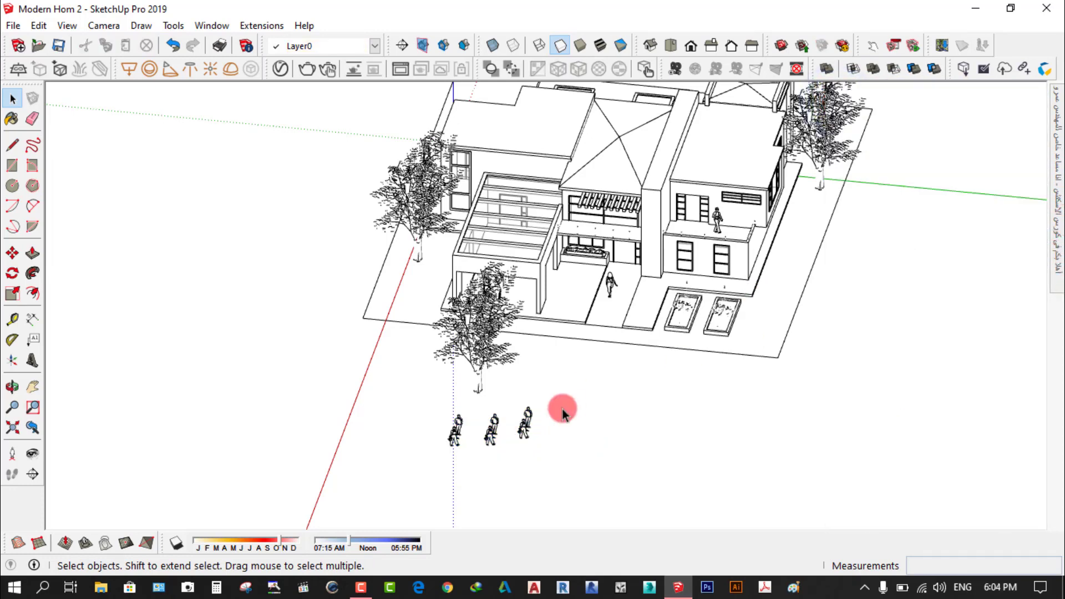
- Reselect the crowd and pin the Default Tray so Entity Info stays open
click(527, 428)
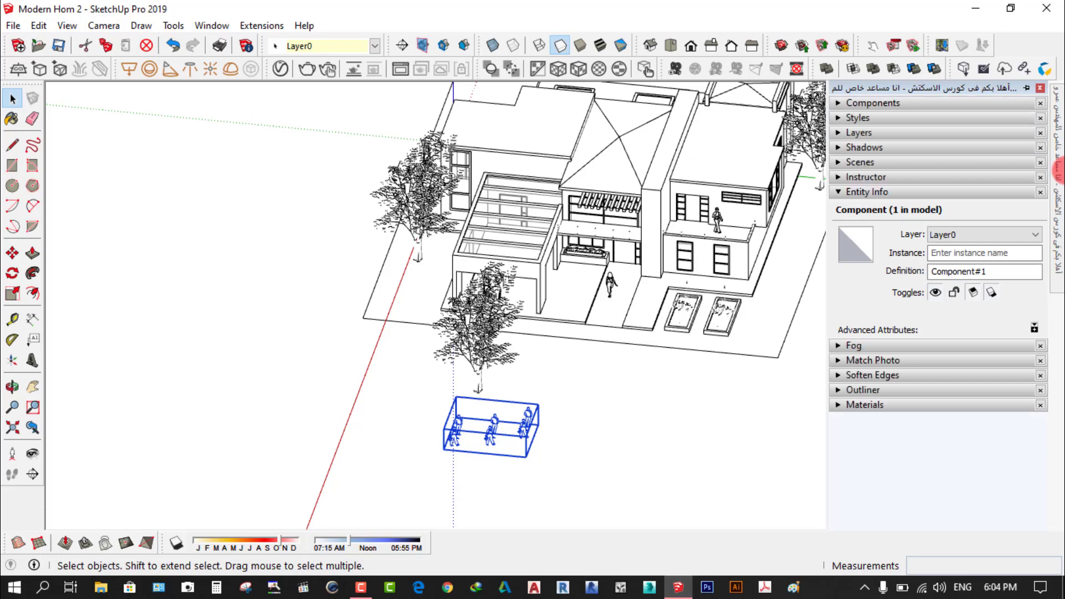
click(1027, 89)
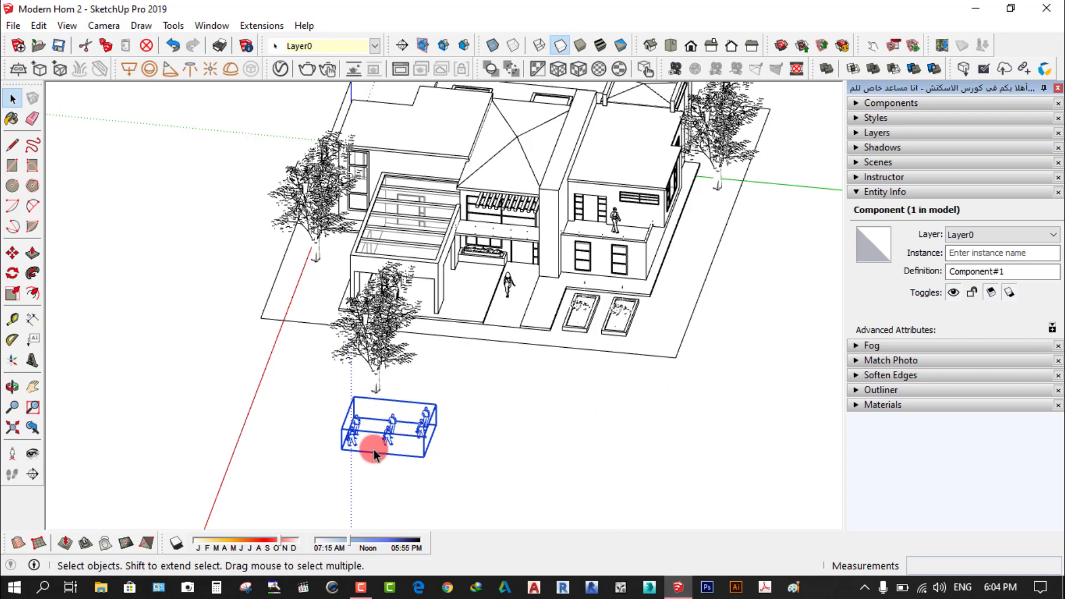
scroll(381, 453, up, 1)
scroll(386, 447, up, 1)
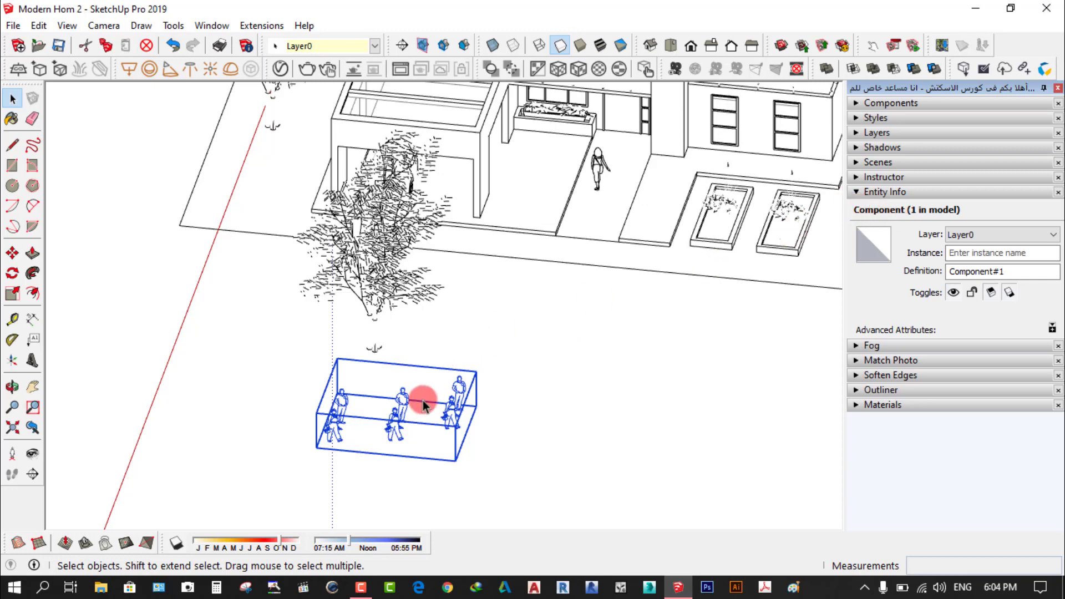
scroll(471, 460, up, 2)
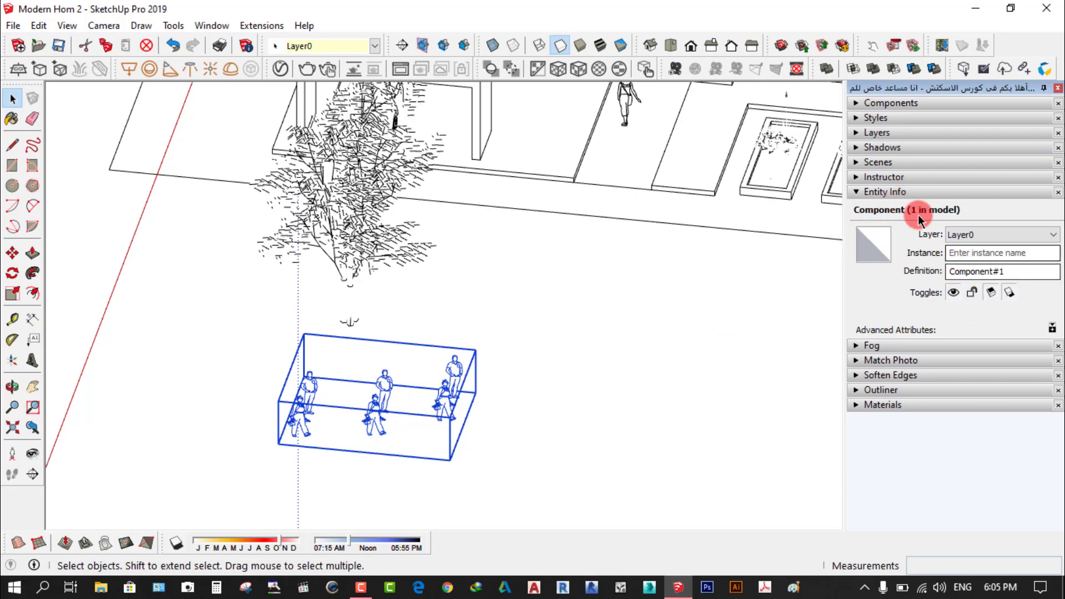
click(523, 295)
- Select the birch tree to read its details and widen the Entity Info panel
click(362, 211)
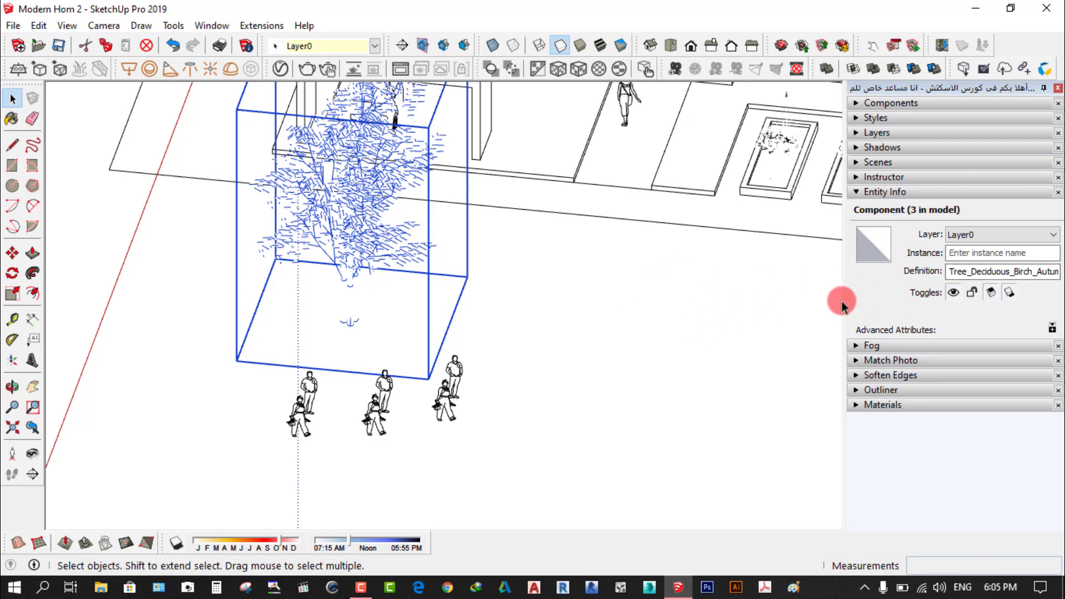
drag(843, 297, 821, 300)
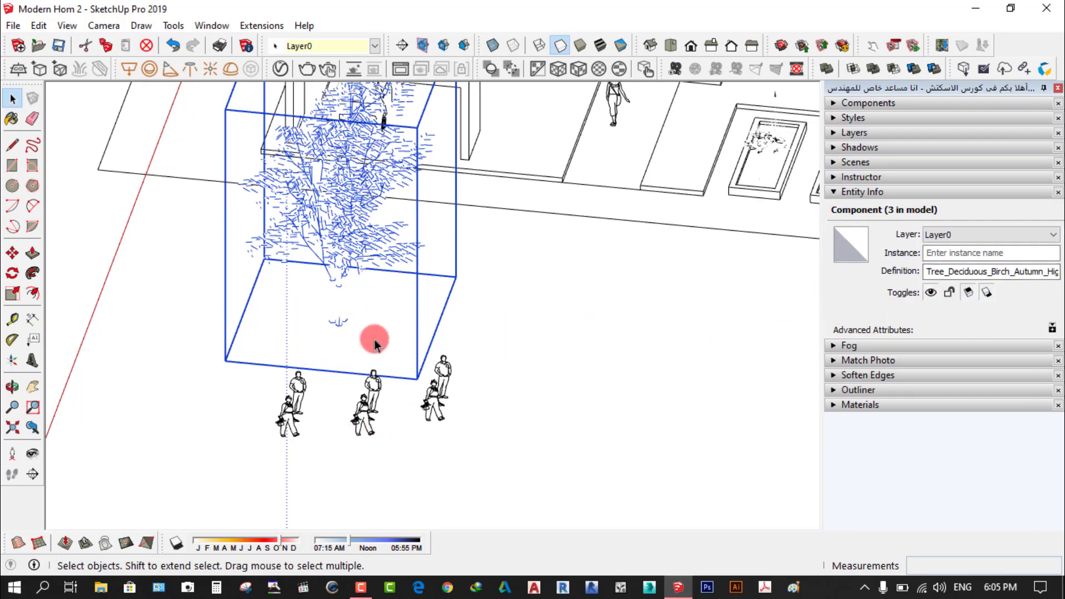
click(528, 324)
scroll(527, 322, down, 2)
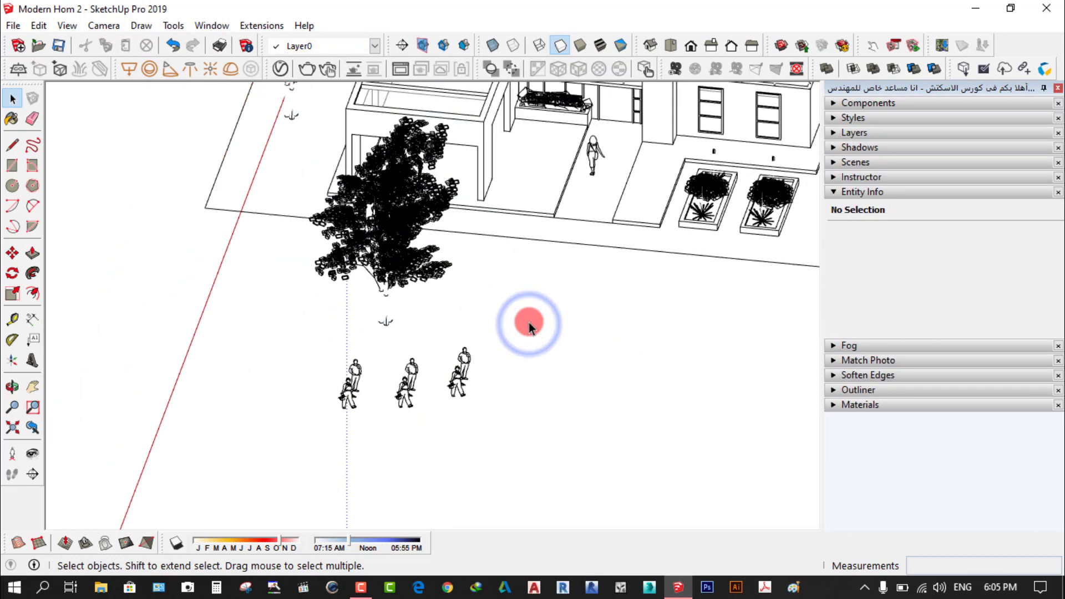
- Select a pavement edge and check its 2.28 m length, then deselect it
click(630, 220)
scroll(610, 311, up, 2)
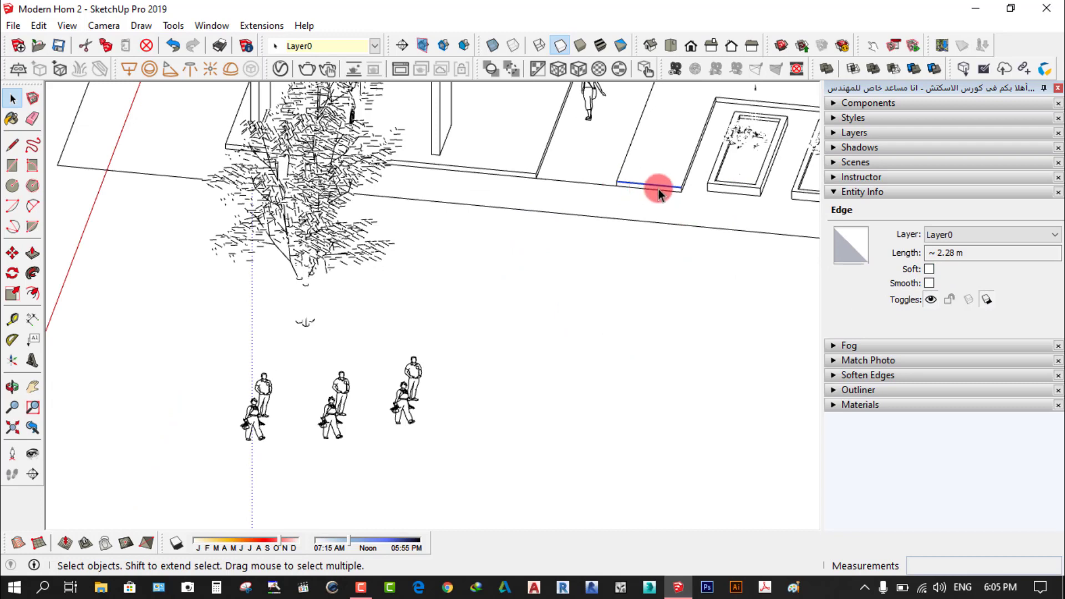
click(942, 259)
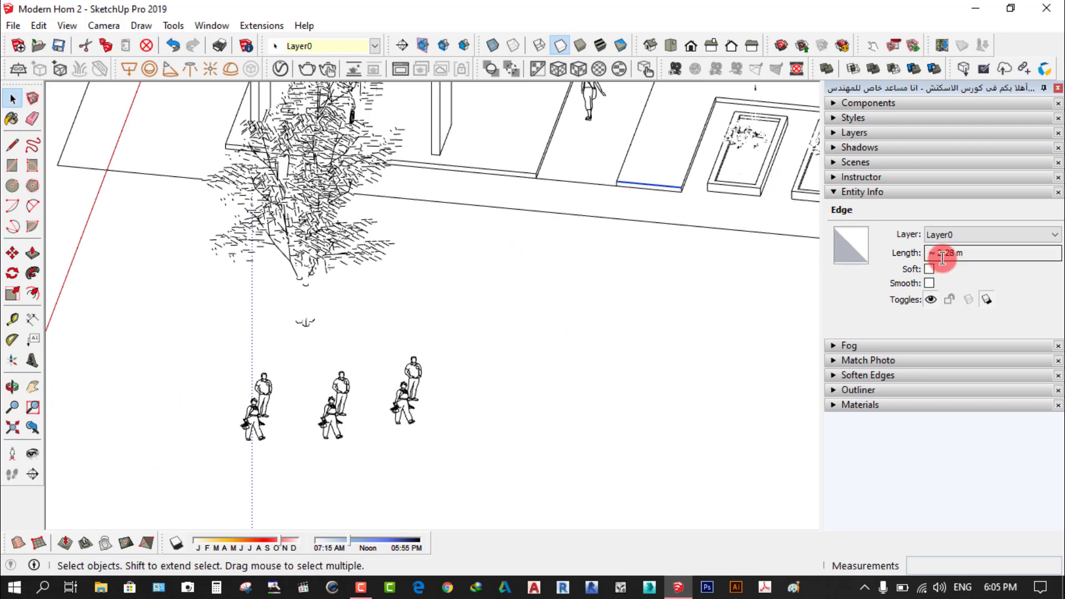
click(606, 338)
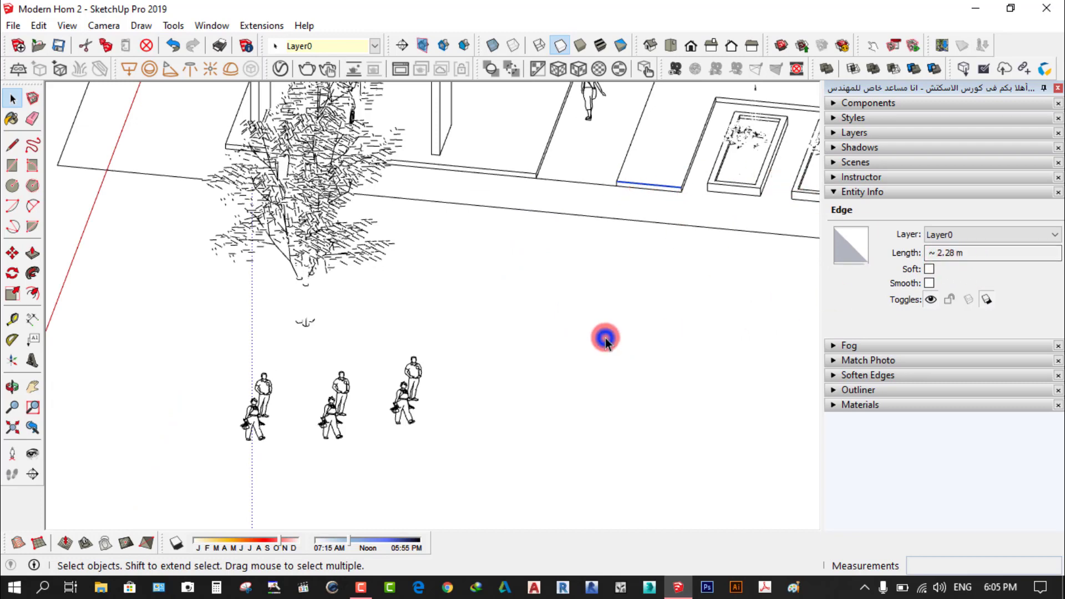
scroll(566, 383, down, 5)
middle_drag(596, 375, 451, 389)
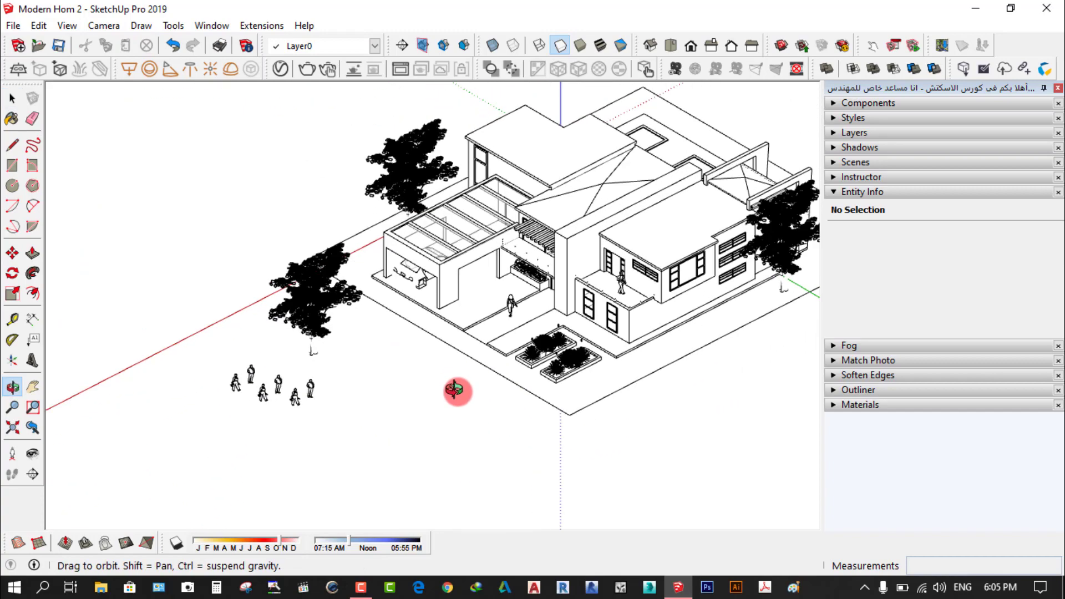
scroll(411, 403, up, 4)
scroll(411, 403, down, 2)
scroll(410, 402, down, 2)
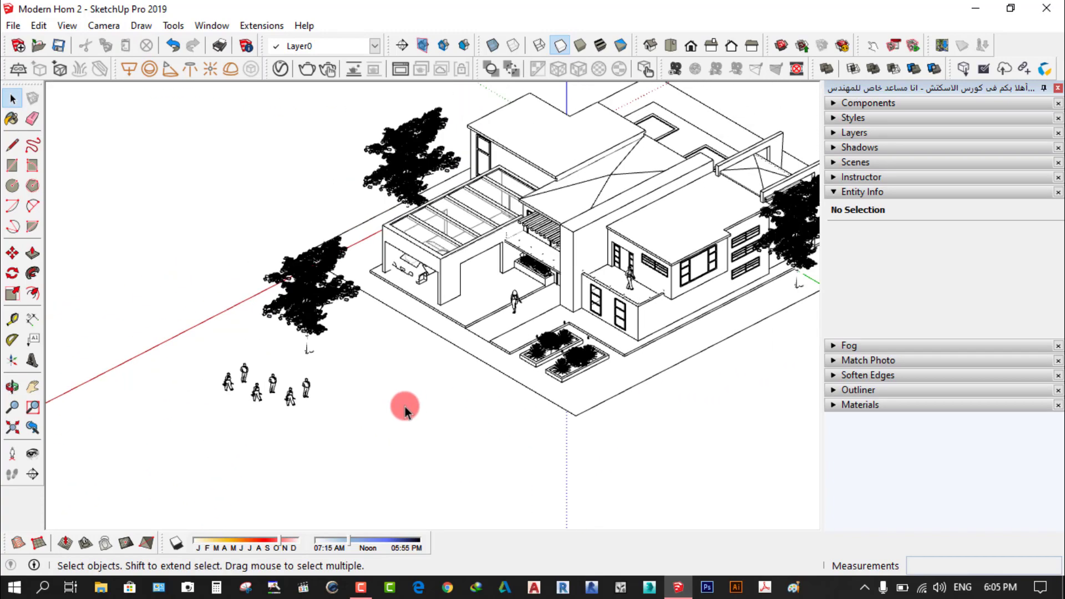
scroll(333, 408, up, 2)
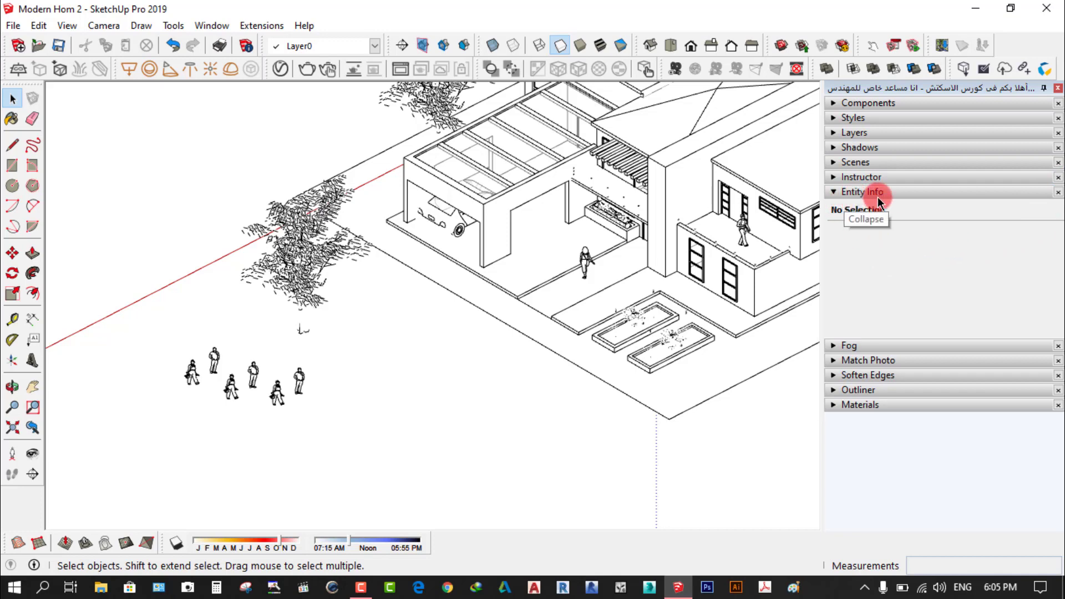
click(412, 392)
scroll(412, 392, down, 5)
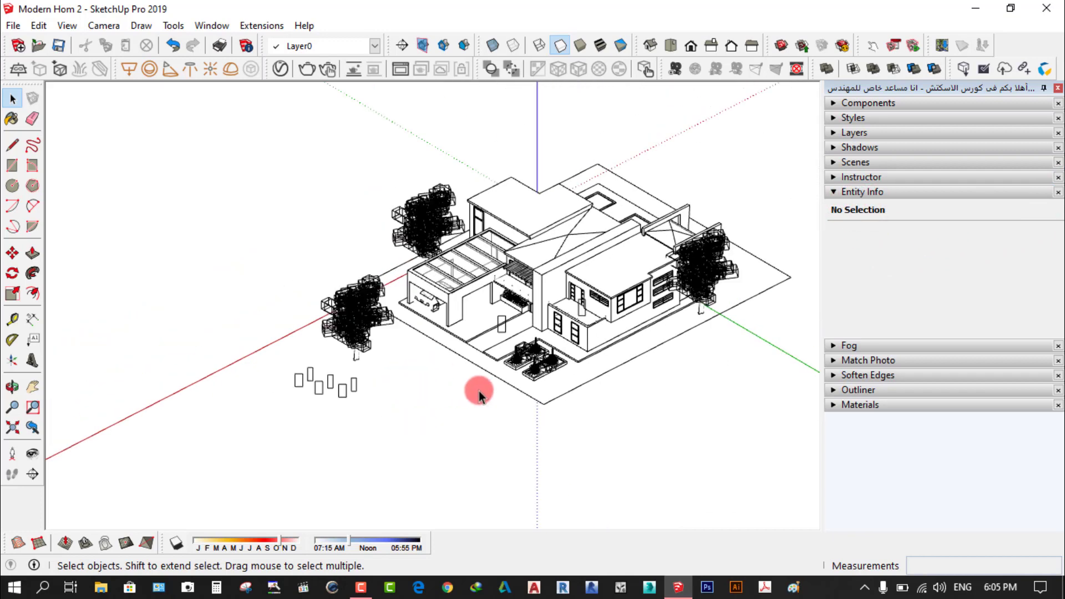
mouse_move(671, 417)
middle_down()
mouse_move(548, 447)
mouse_move(244, 442)
mouse_move(672, 408)
mouse_move(638, 399)
middle_up()
scroll(387, 372, up, 3)
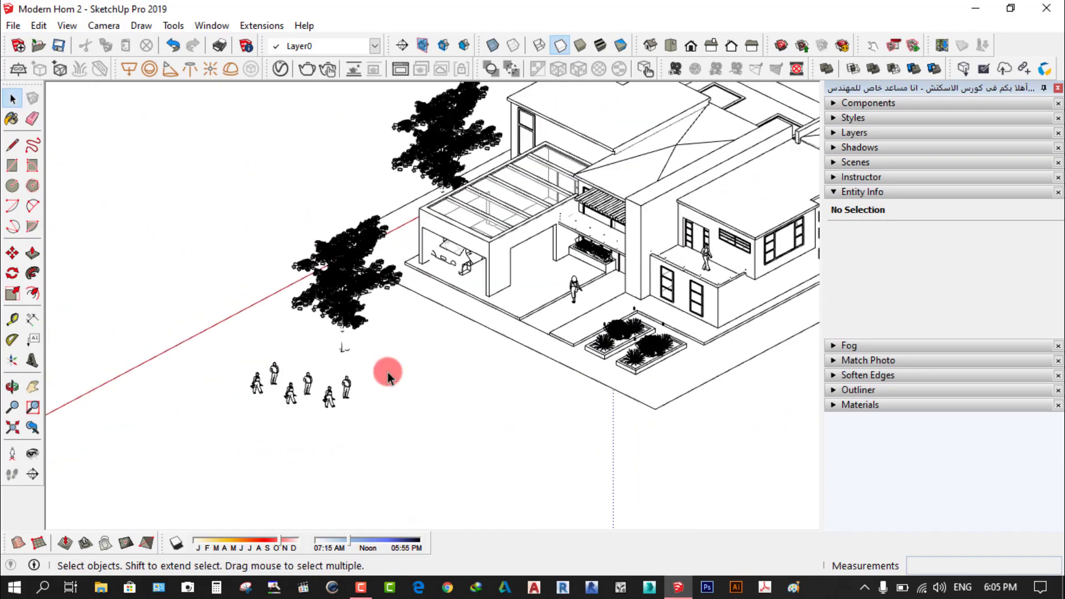
scroll(387, 372, up, 2)
scroll(305, 418, up, 3)
scroll(305, 408, up, 1)
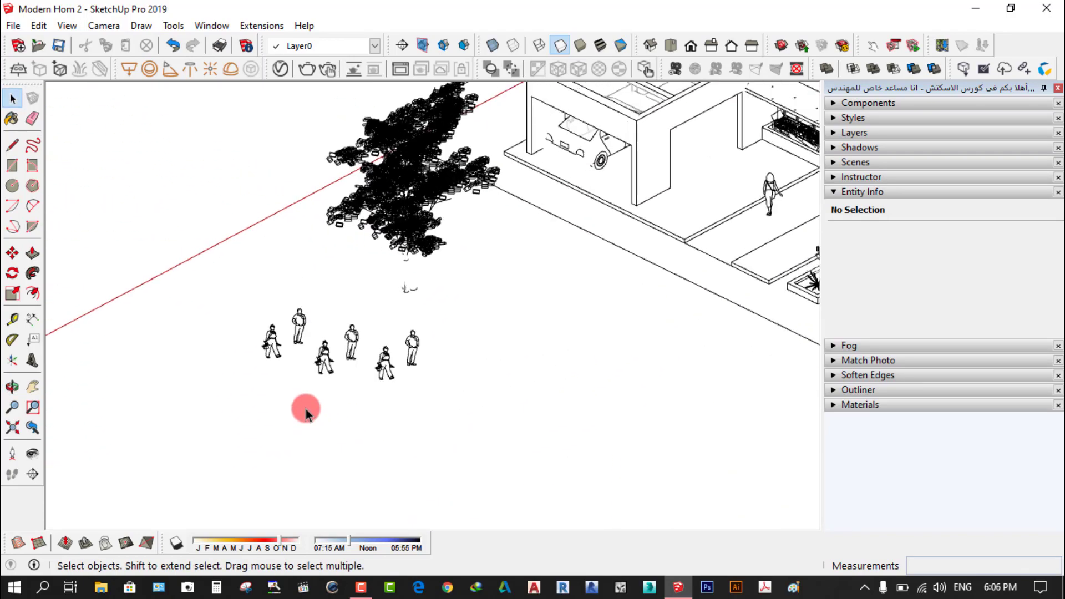
scroll(500, 339, down, 2)
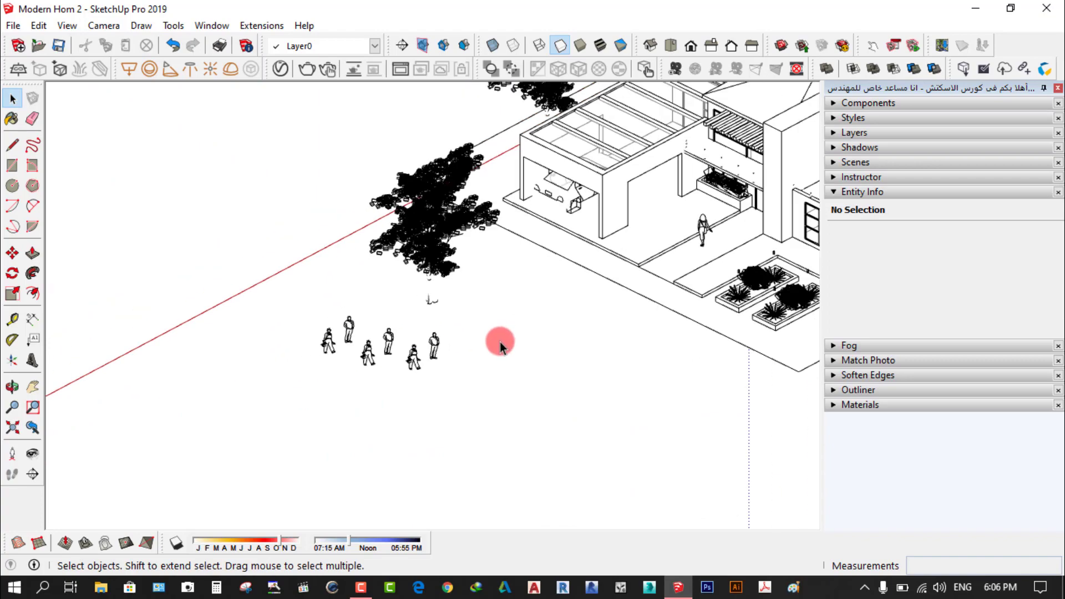
click(634, 371)
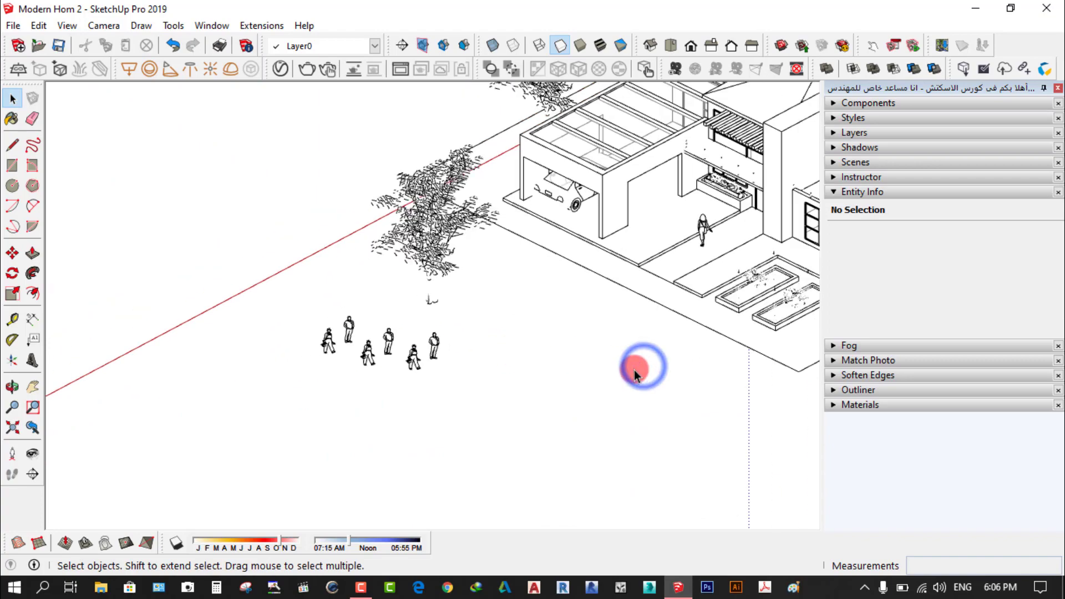
scroll(505, 371, down, 2)
scroll(474, 401, down, 3)
middle_drag(474, 401, 408, 421)
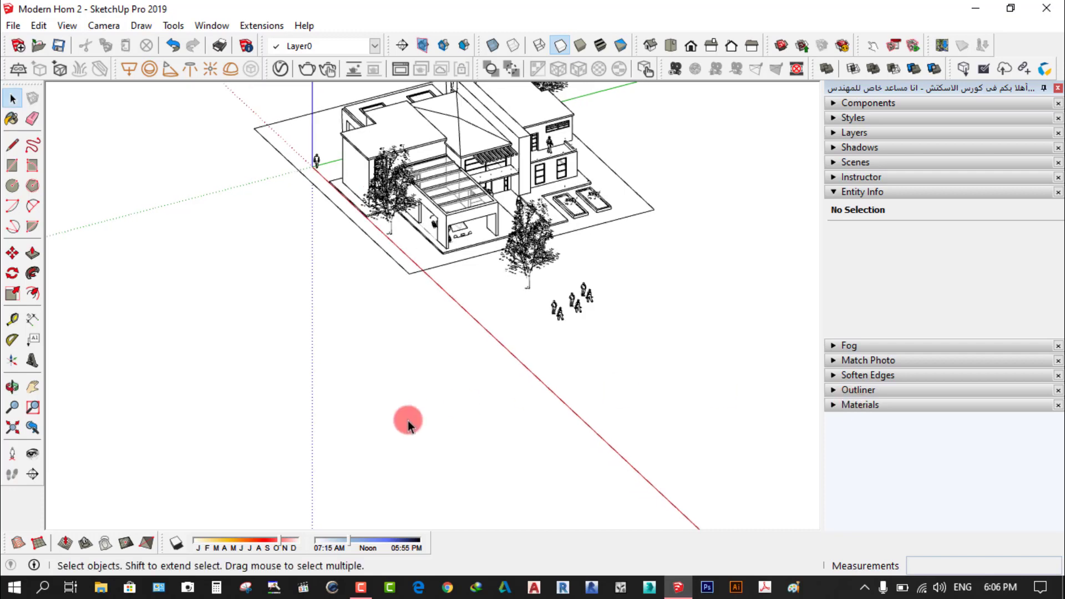
scroll(408, 420, down, 3)
middle_drag(441, 381, 172, 295)
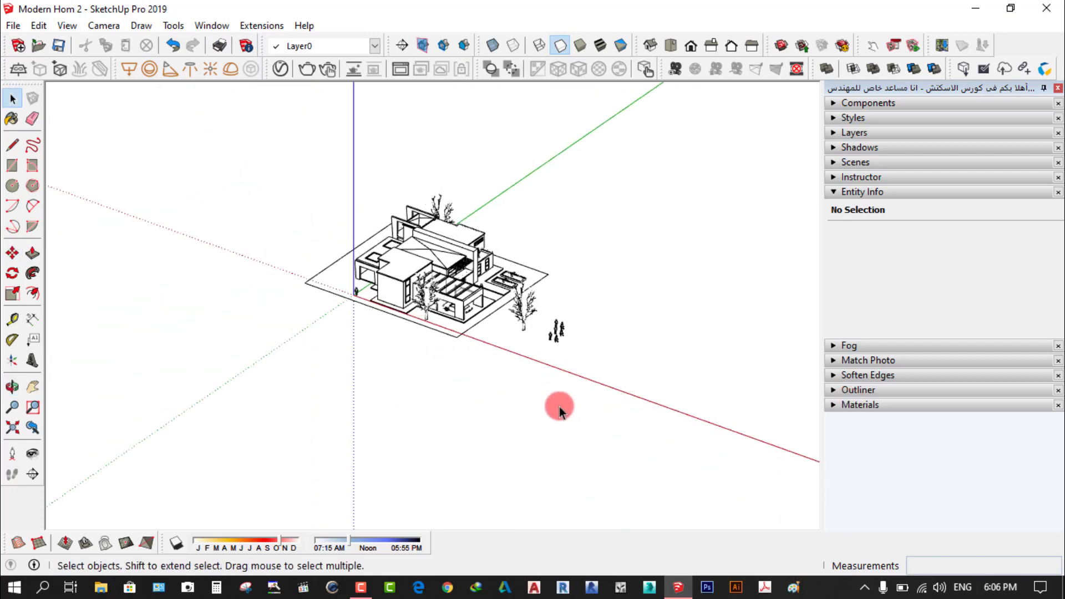
scroll(573, 228, up, 1)
scroll(565, 277, up, 2)
scroll(566, 279, up, 1)
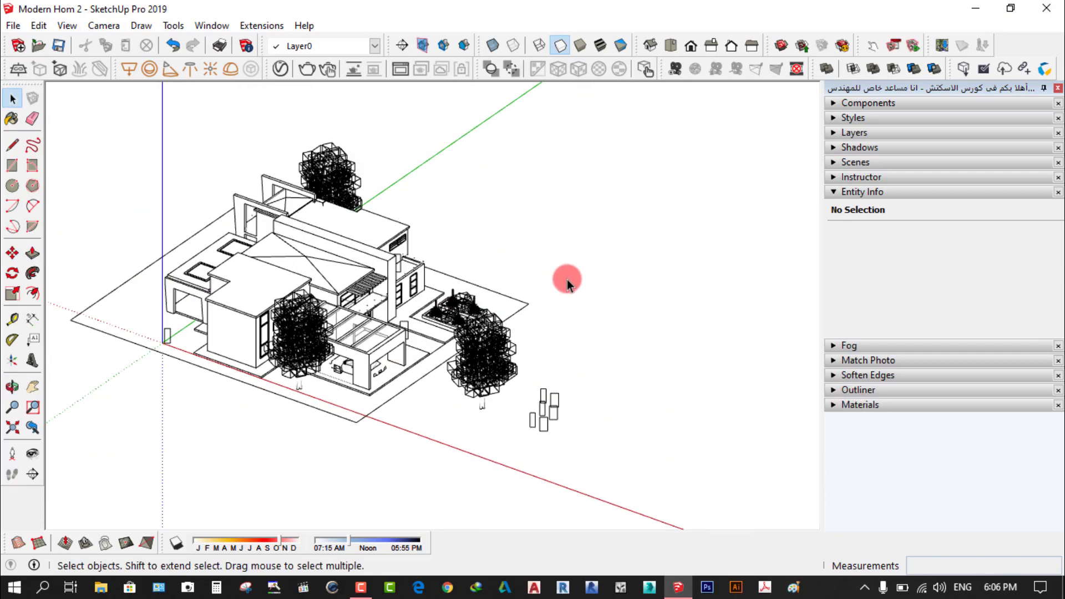
scroll(567, 280, down, 2)
middle_drag(622, 289, 572, 324)
scroll(139, 328, up, 2)
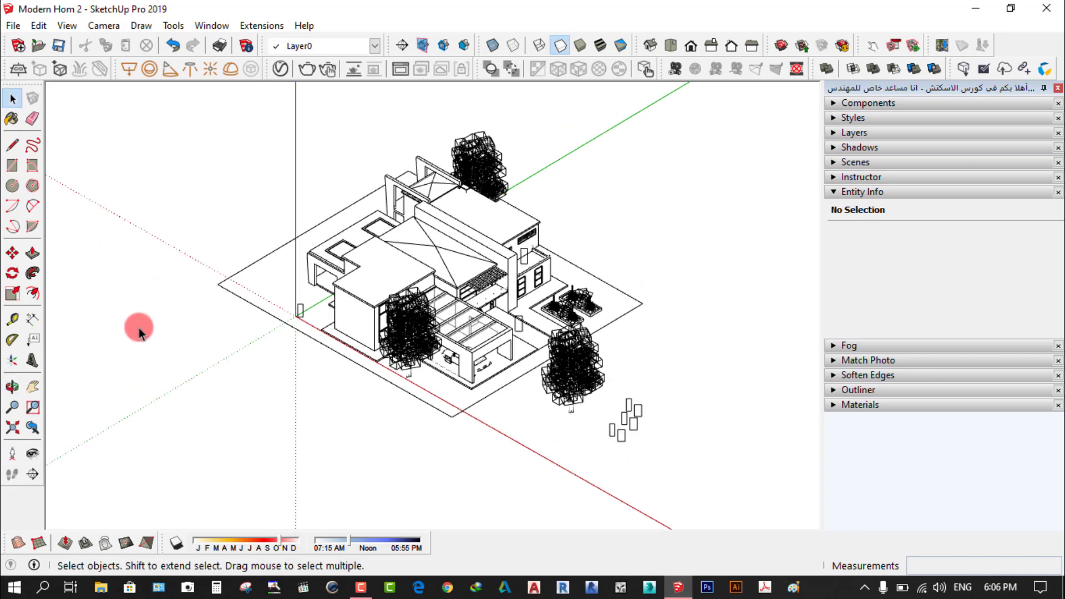
scroll(181, 330, down, 1)
scroll(181, 330, down, 1)
scroll(451, 285, up, 1)
scroll(356, 316, up, 1)
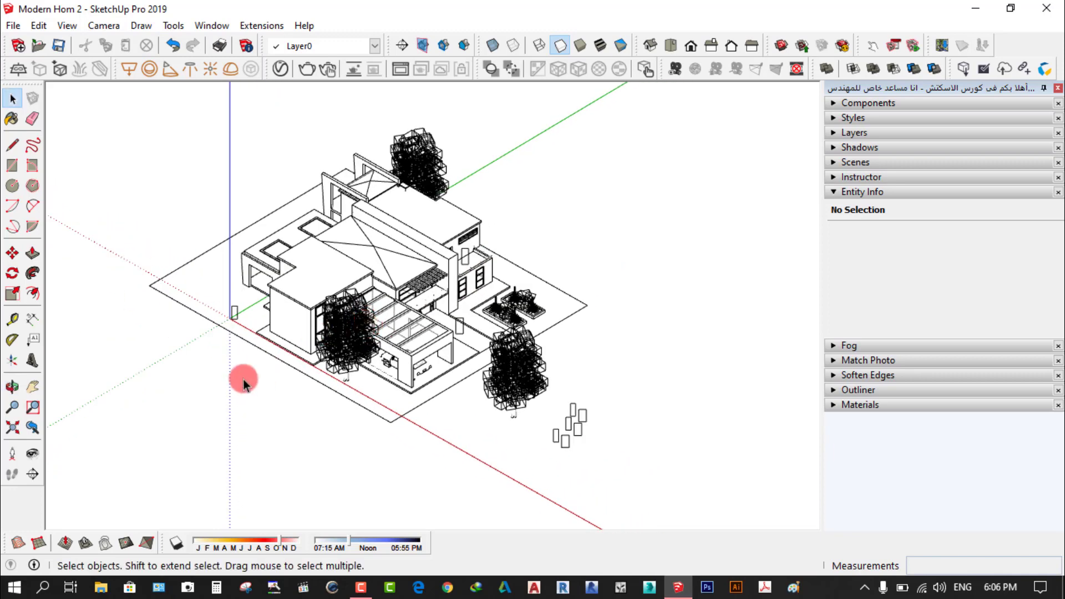
scroll(192, 361, up, 1)
scroll(184, 334, up, 1)
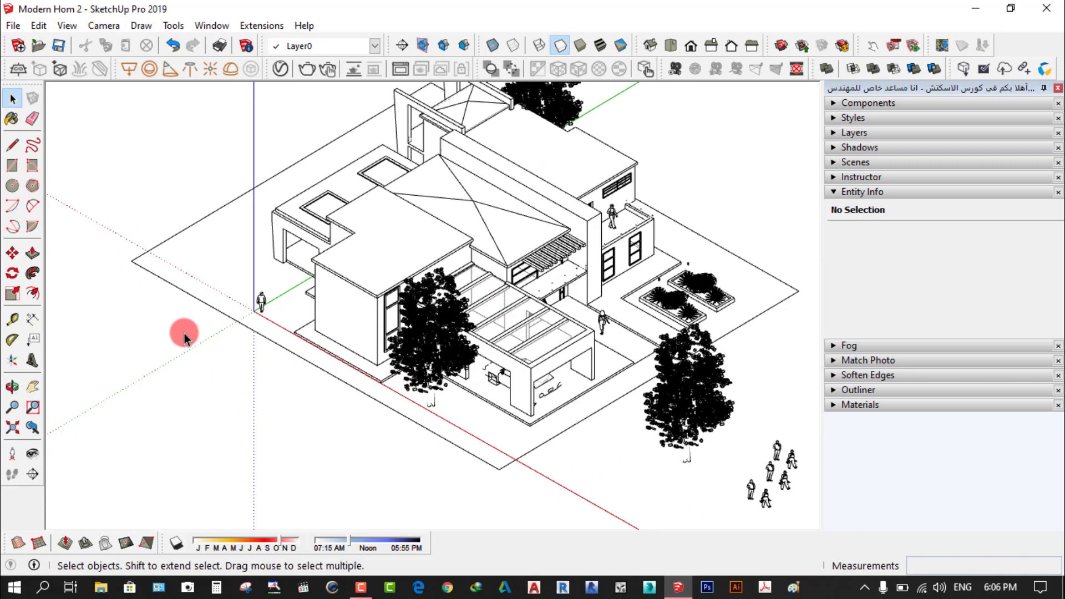
scroll(184, 360, down, 1)
scroll(184, 367, down, 1)
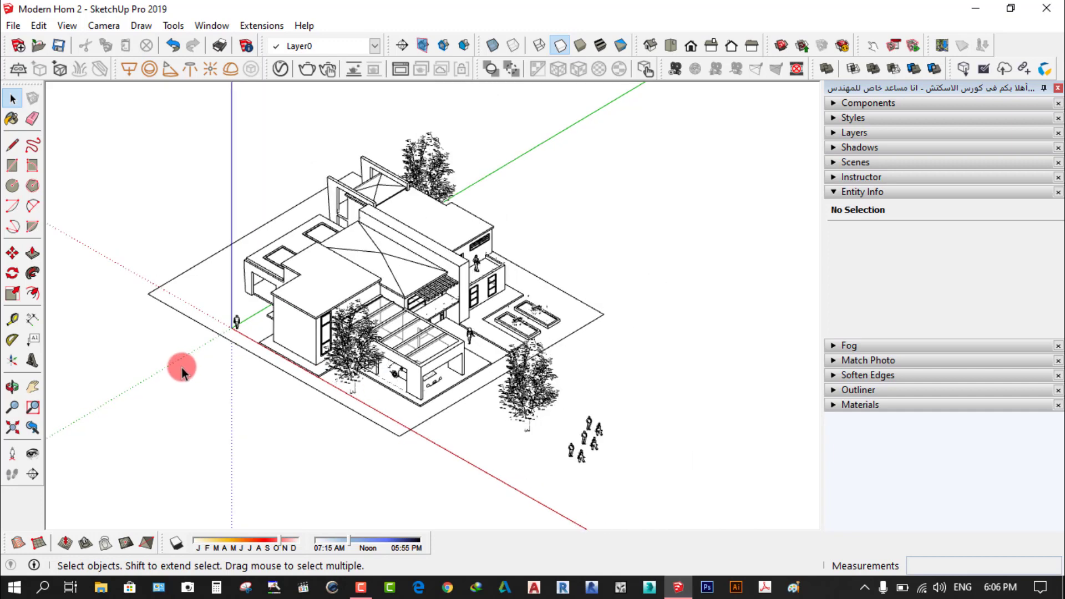
scroll(181, 367, down, 1)
scroll(445, 161, up, 1)
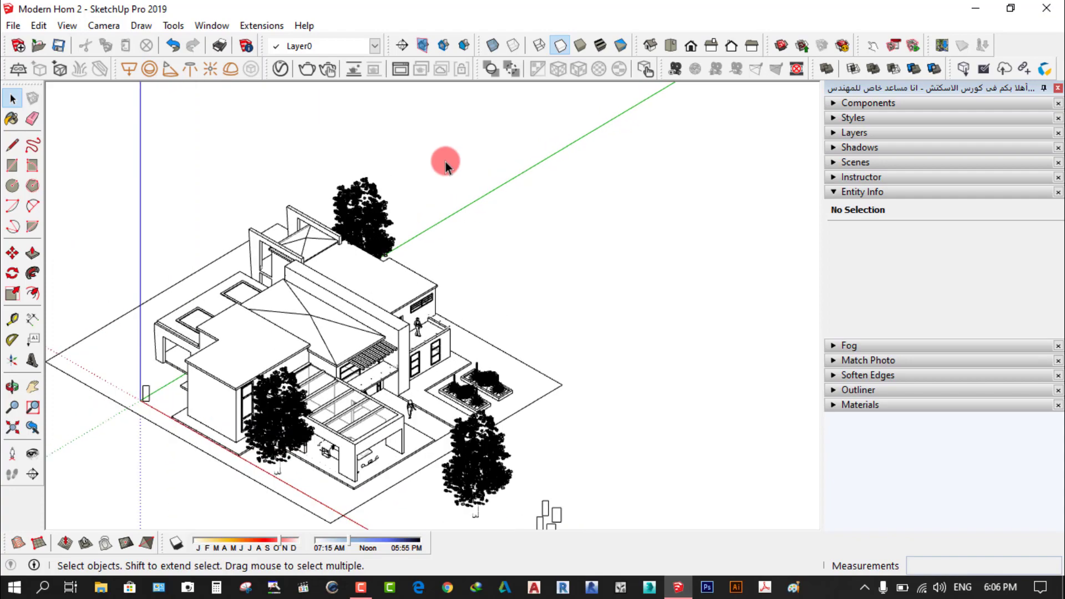
scroll(507, 294, down, 1)
scroll(508, 294, down, 1)
scroll(150, 380, up, 2)
scroll(150, 386, down, 2)
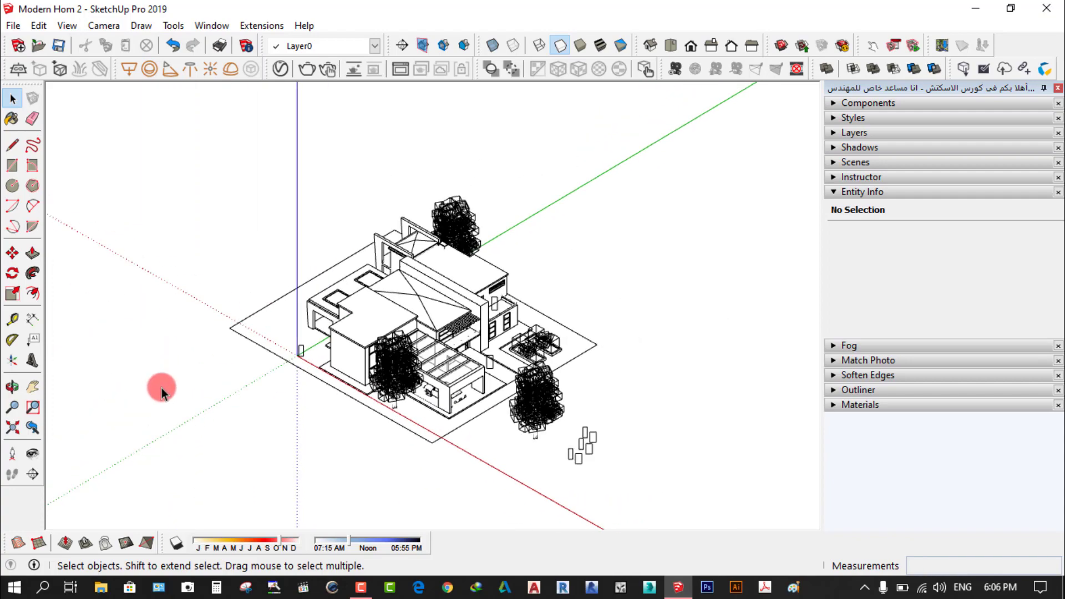
scroll(183, 413, up, 2)
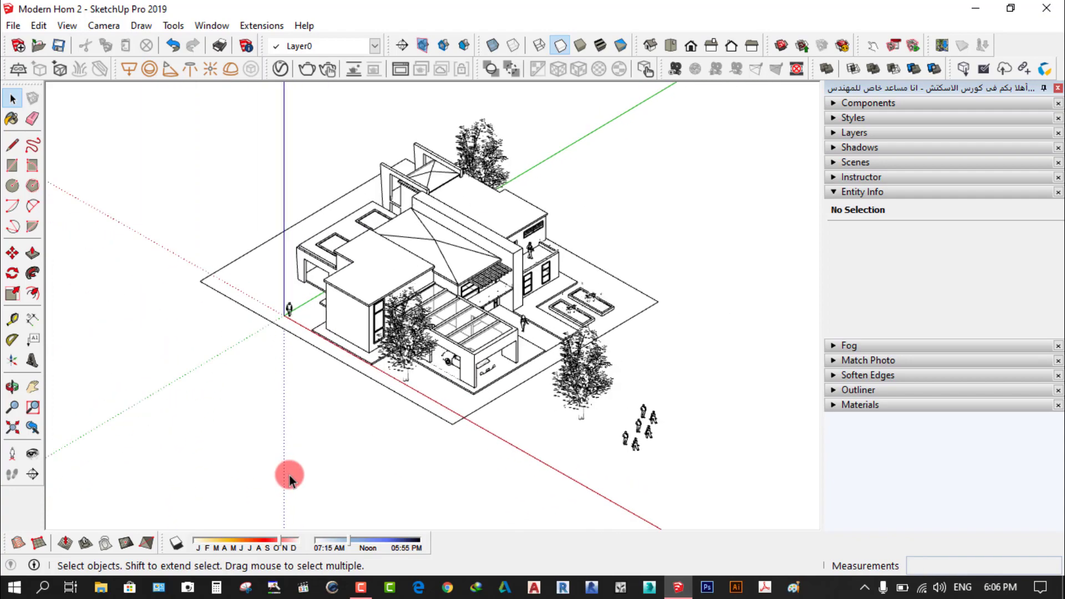
scroll(608, 400, up, 1)
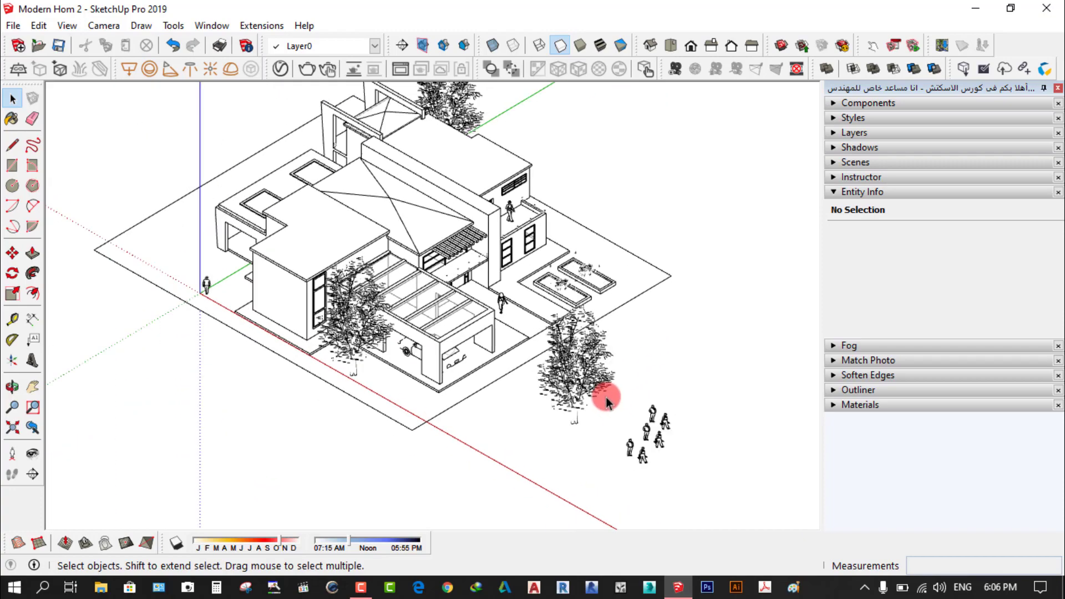
scroll(606, 397, up, 1)
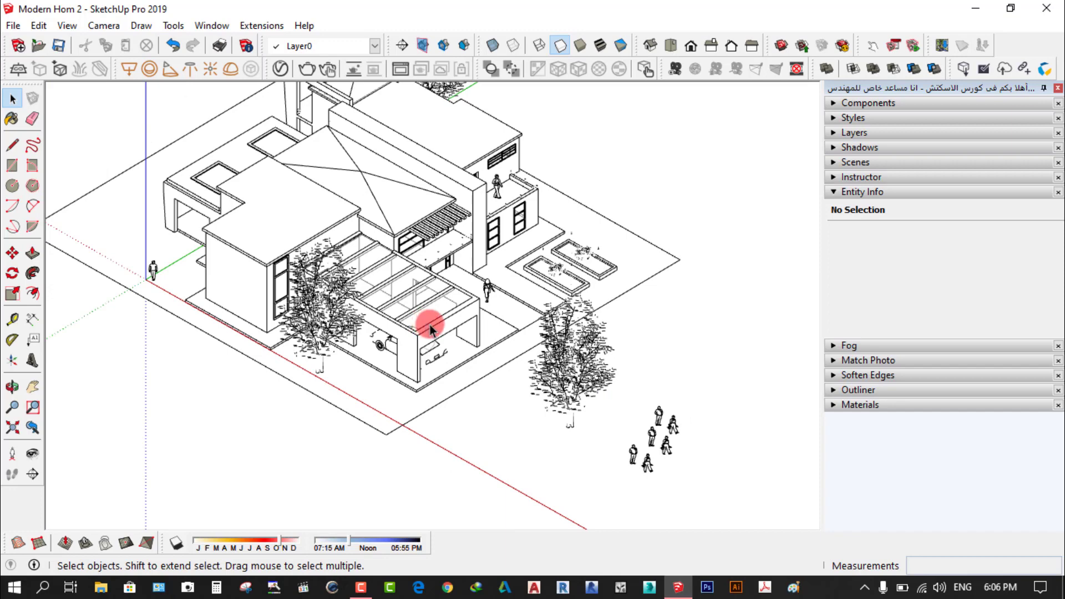
- Switch to Shaded with Textures and reframe the view of the textured lot
click(606, 45)
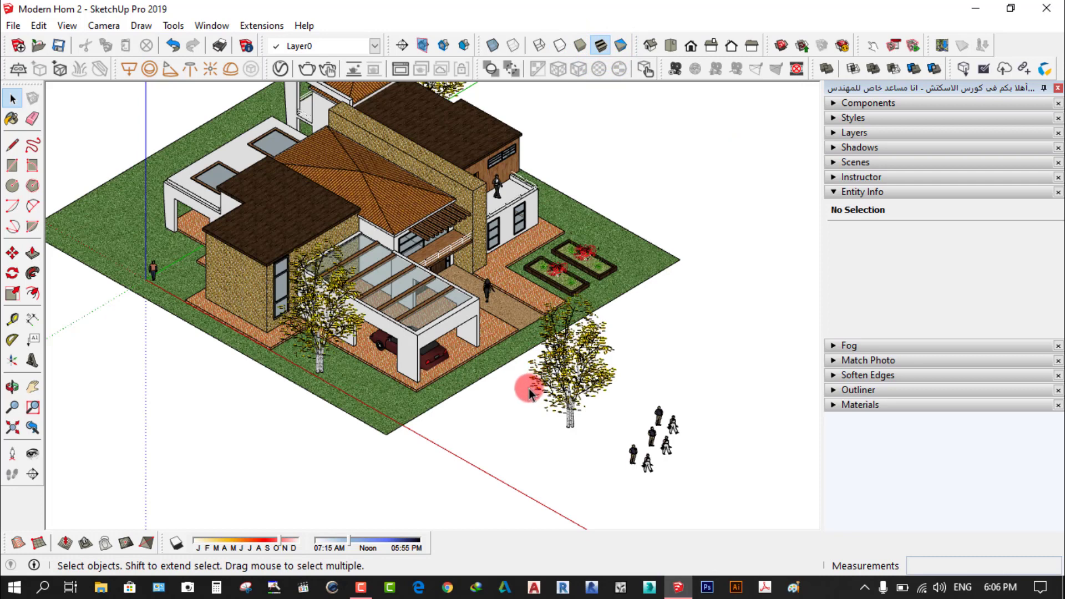
mouse_move(522, 389)
middle_down()
mouse_move(515, 413)
mouse_move(583, 414)
mouse_move(572, 443)
middle_up()
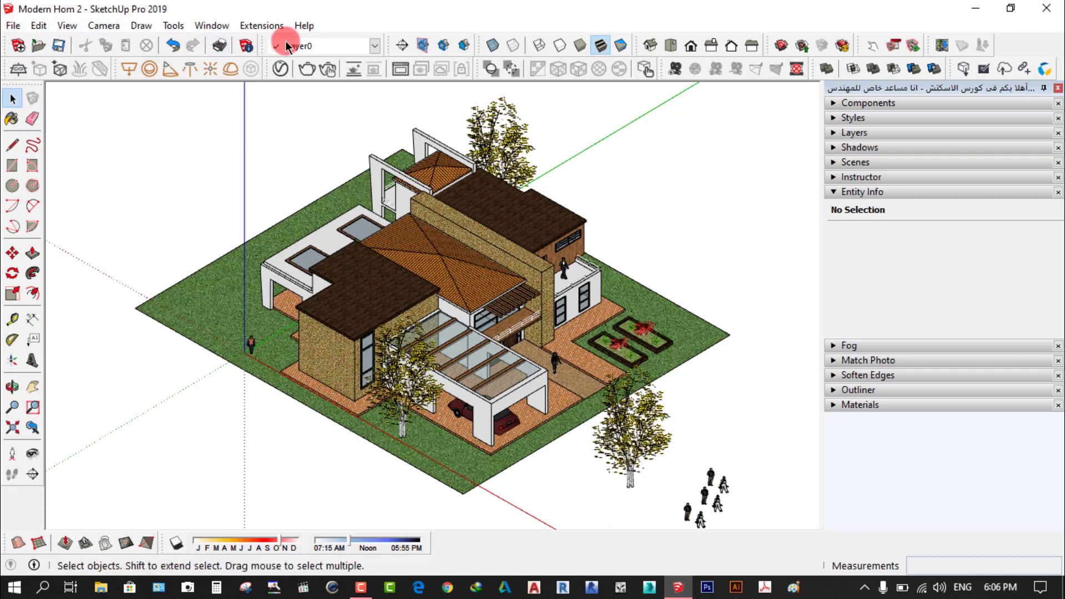
click(173, 25)
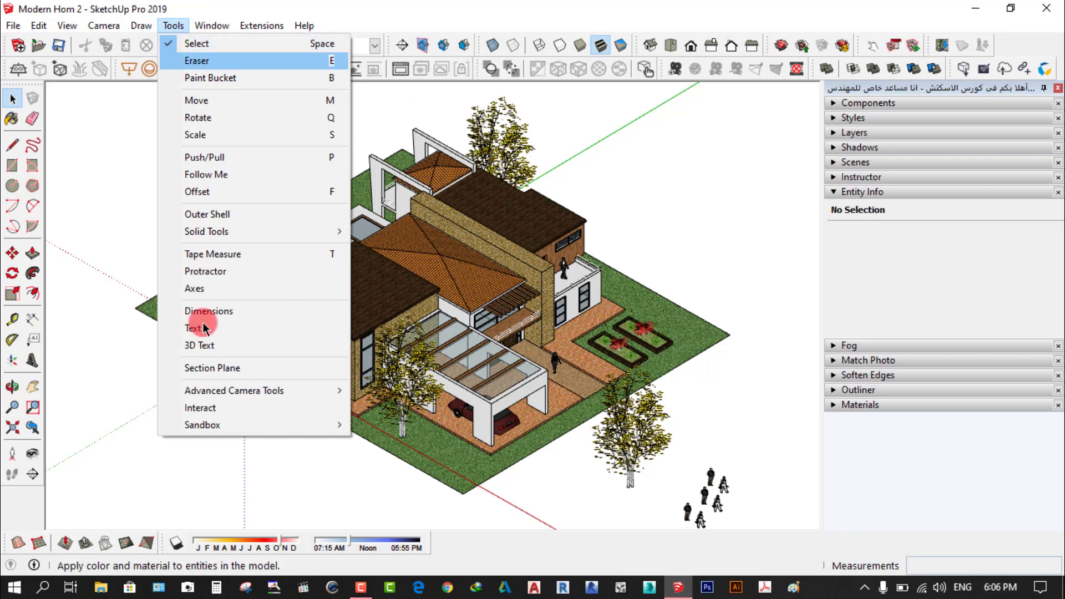
click(138, 27)
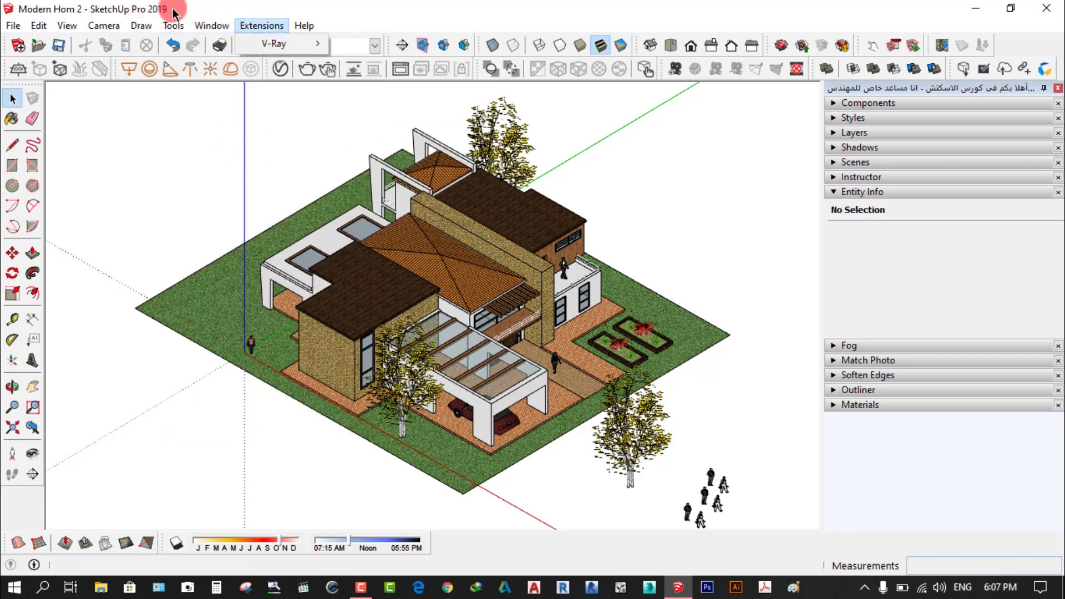
click(169, 27)
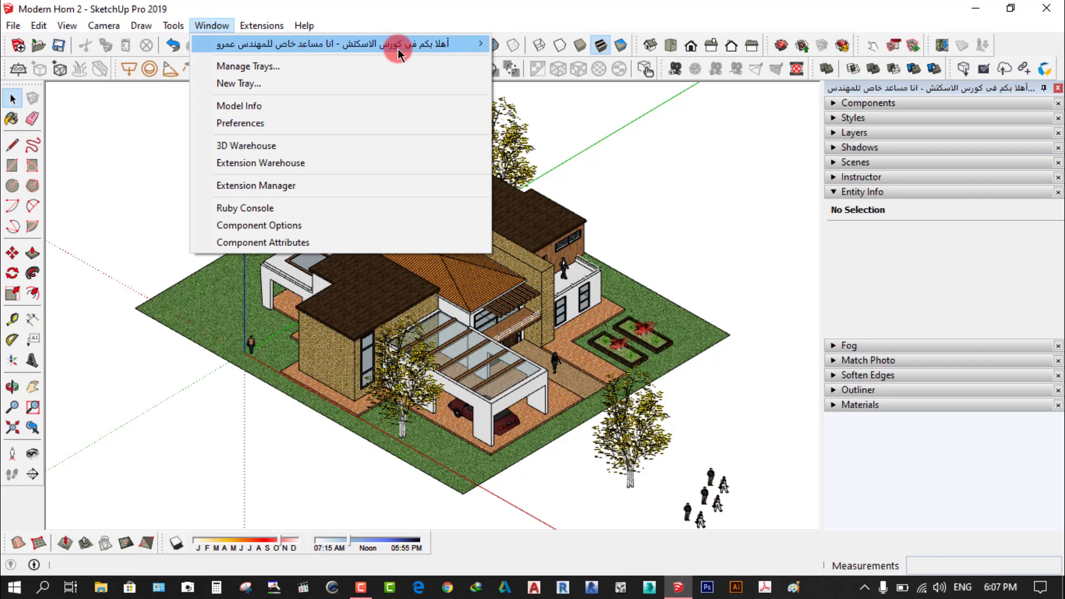
mouse_move(332, 43)
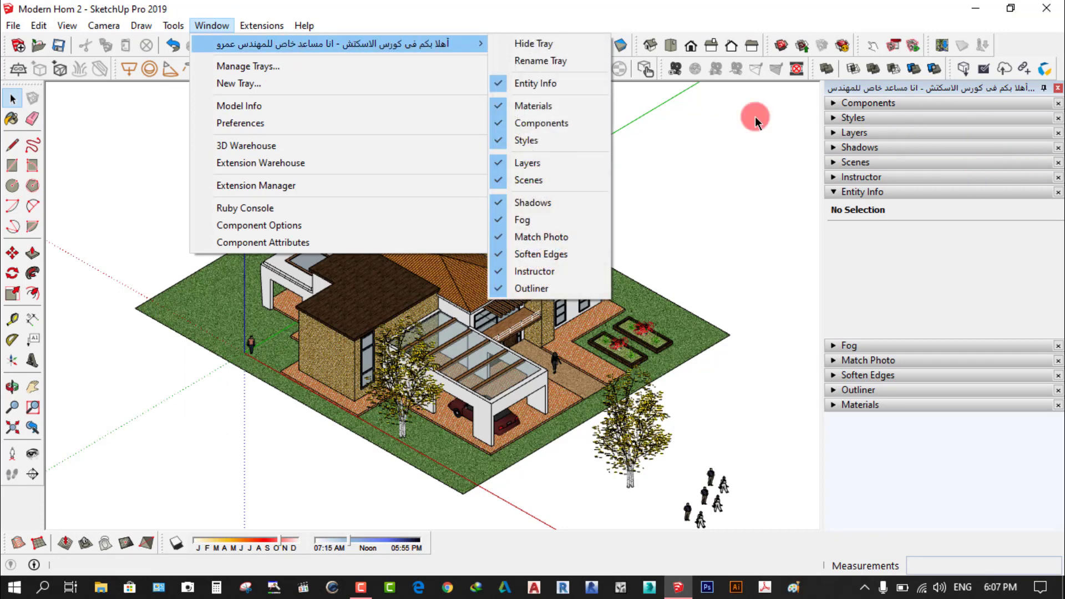
click(336, 44)
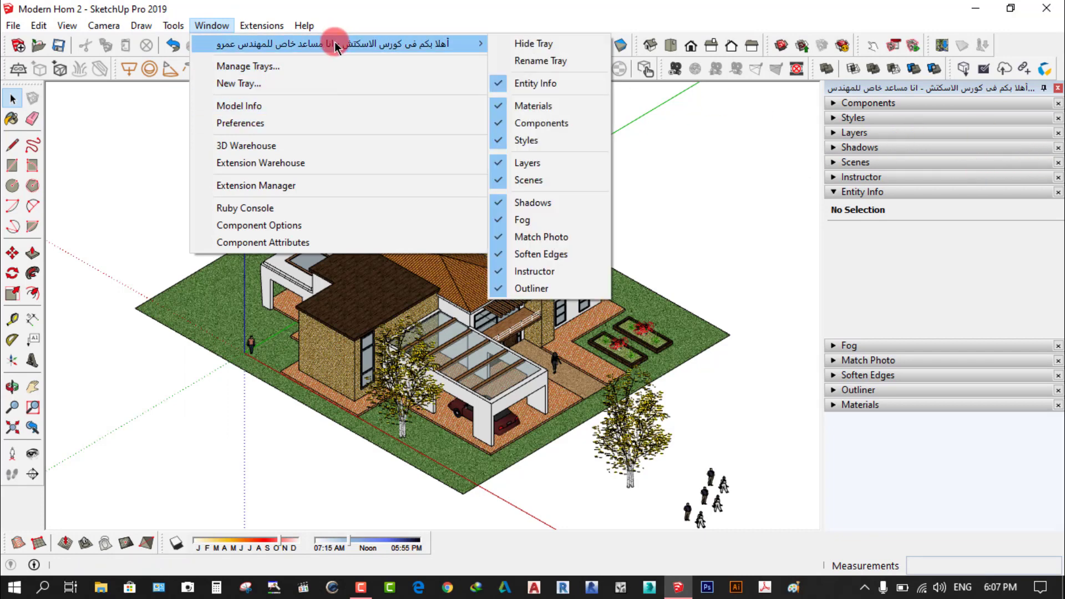
click(218, 139)
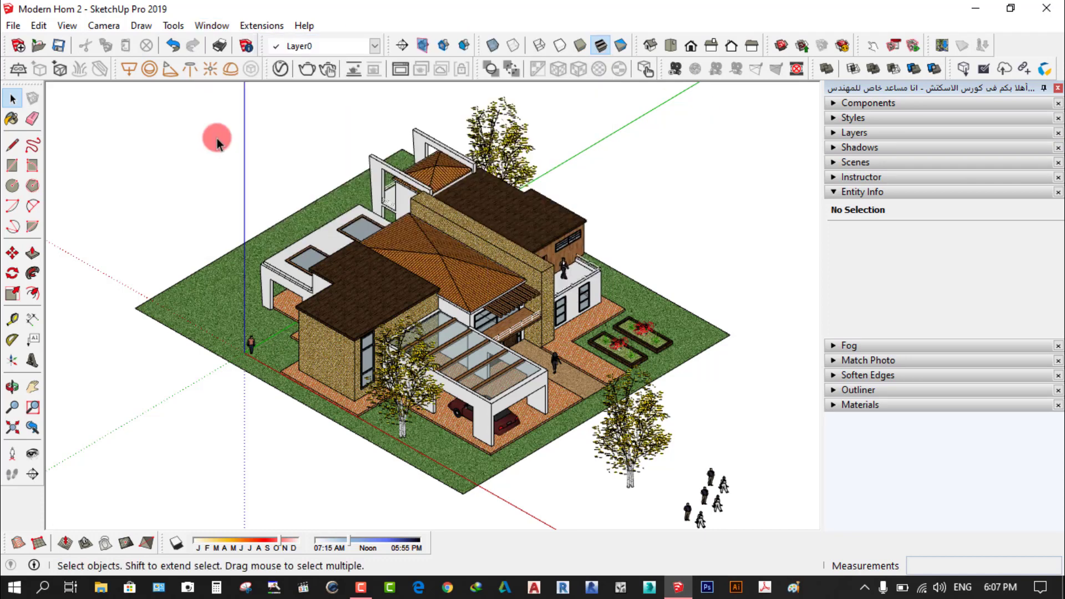
scroll(228, 178, down, 2)
scroll(229, 178, down, 2)
scroll(229, 175, down, 1)
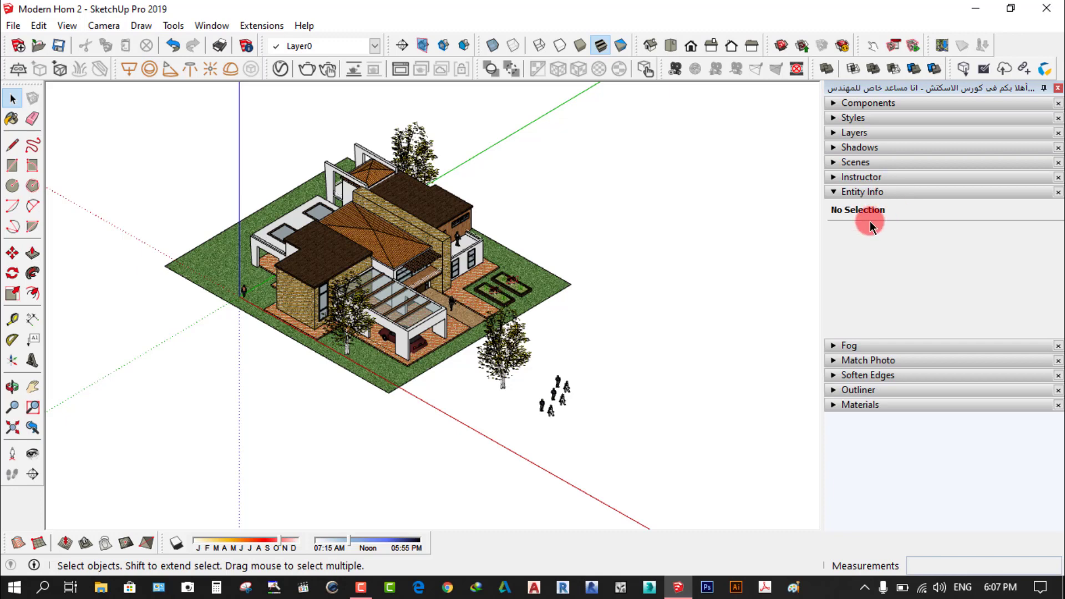
scroll(285, 172, up, 2)
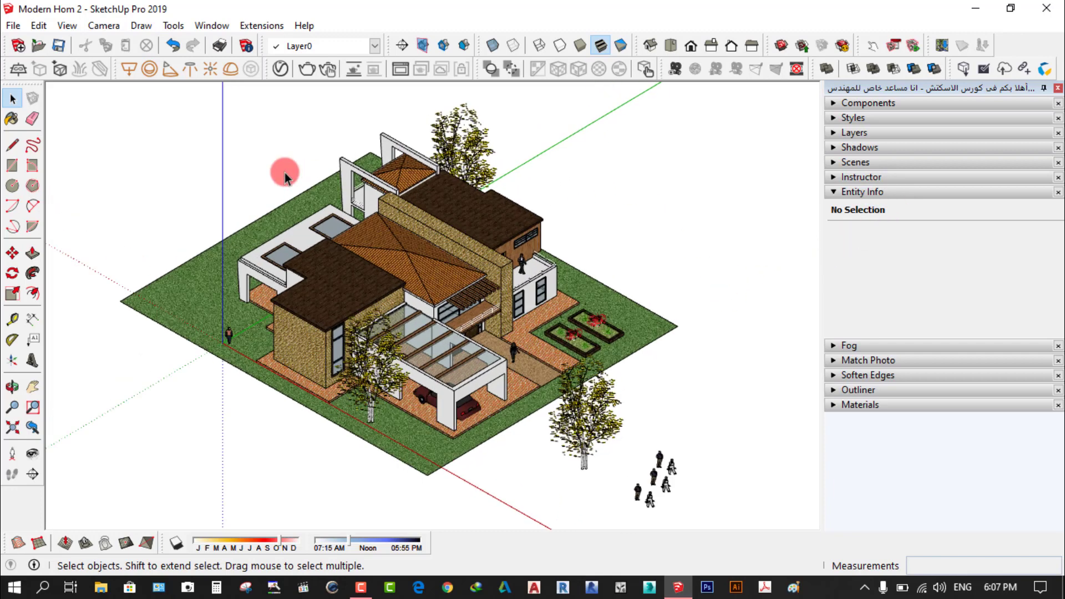